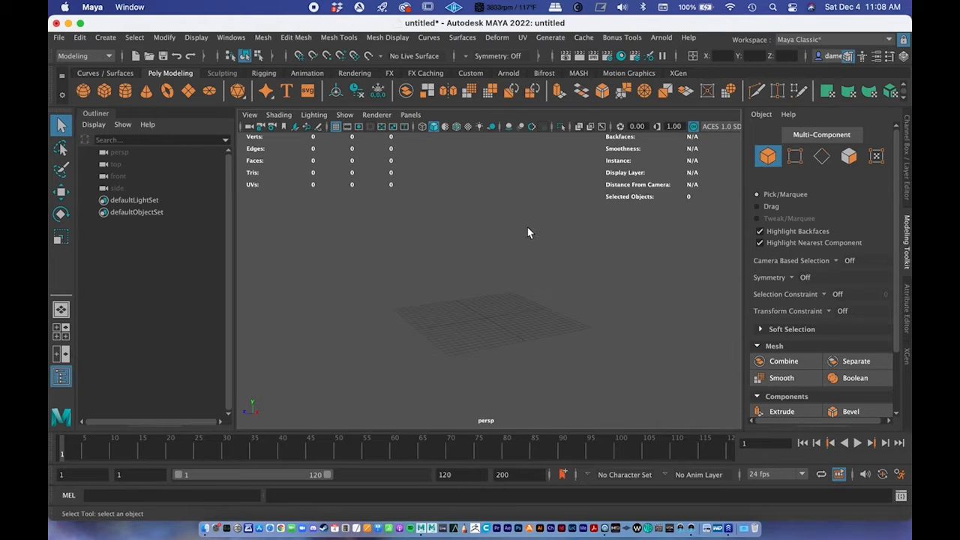
Import the head model DemoHead_Sub4_v1.obj from the Export_ForCura_1 folder into the empty scene
left_click_drag(524, 259, 488, 258, "alt")
left_click(59, 37)
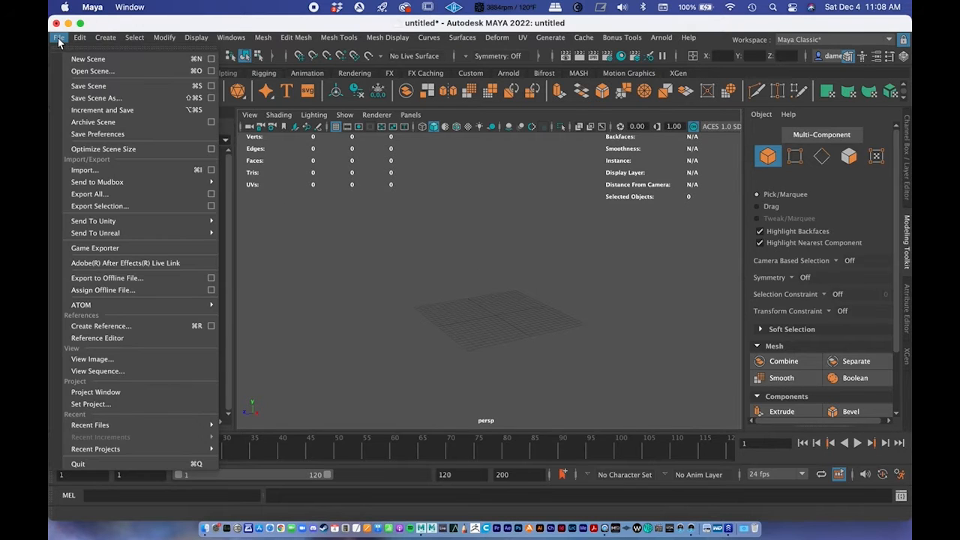
left_click(103, 183)
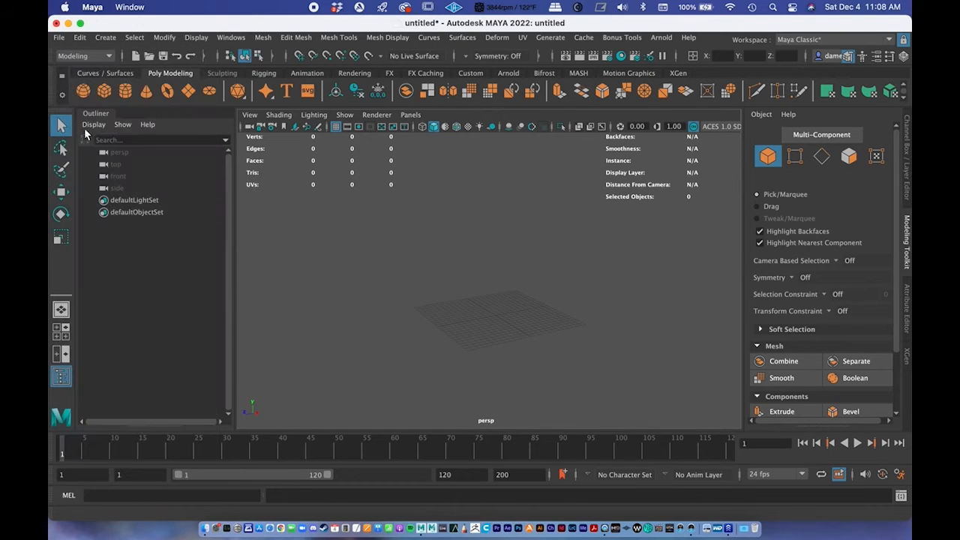
left_click(59, 38)
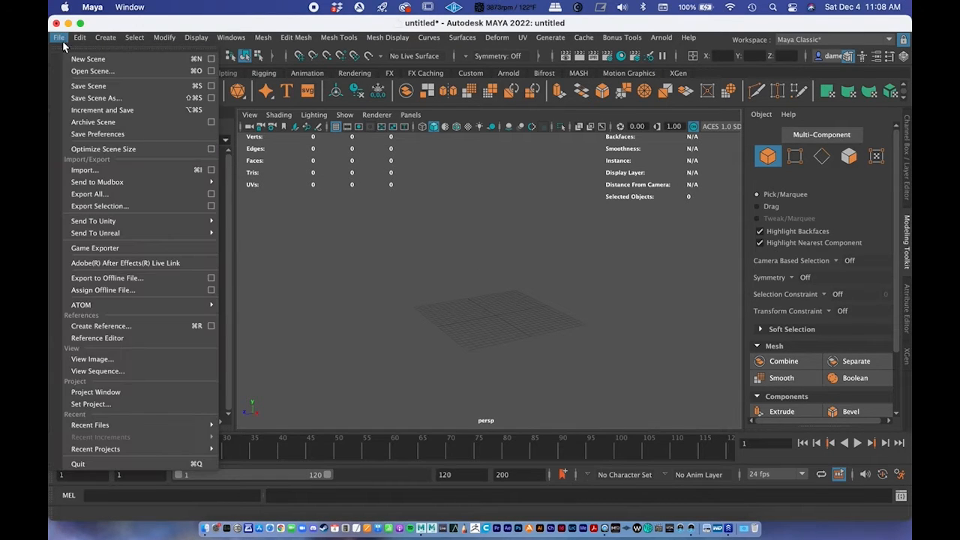
left_click(95, 170)
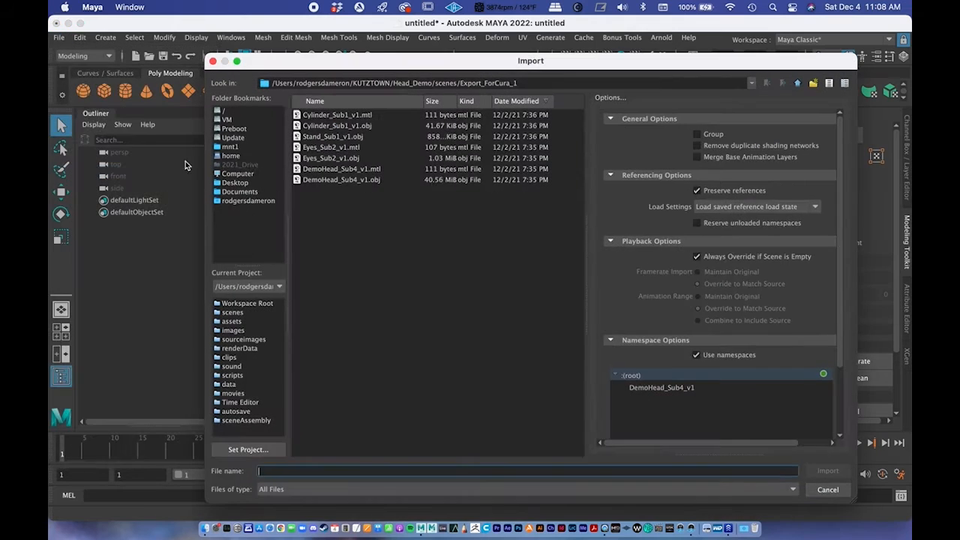
left_click(330, 169)
left_click(325, 180)
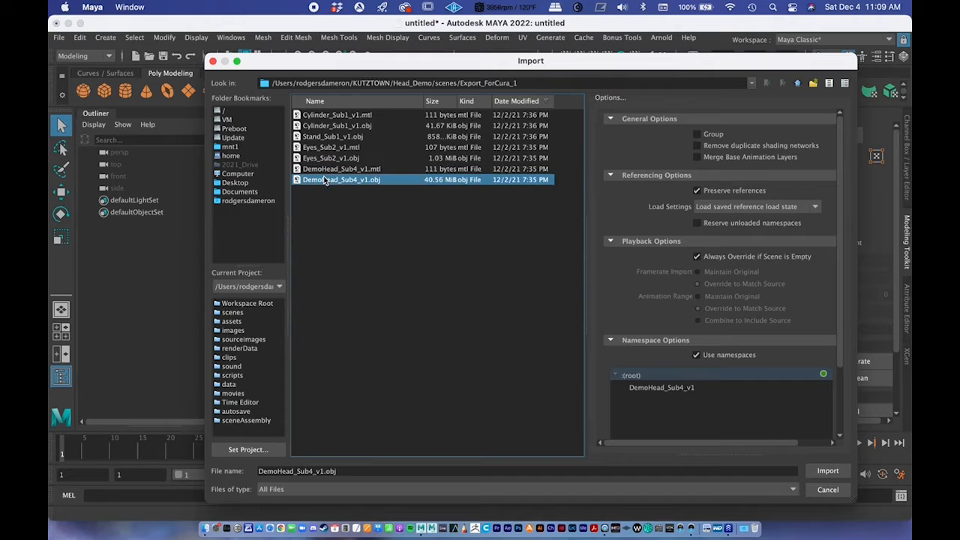
left_click(828, 471)
left_click_drag(550, 333, 440, 275, "alt")
right_click_drag(439, 275, 540, 300, "alt")
left_click_drag(540, 296, 518, 294, "alt")
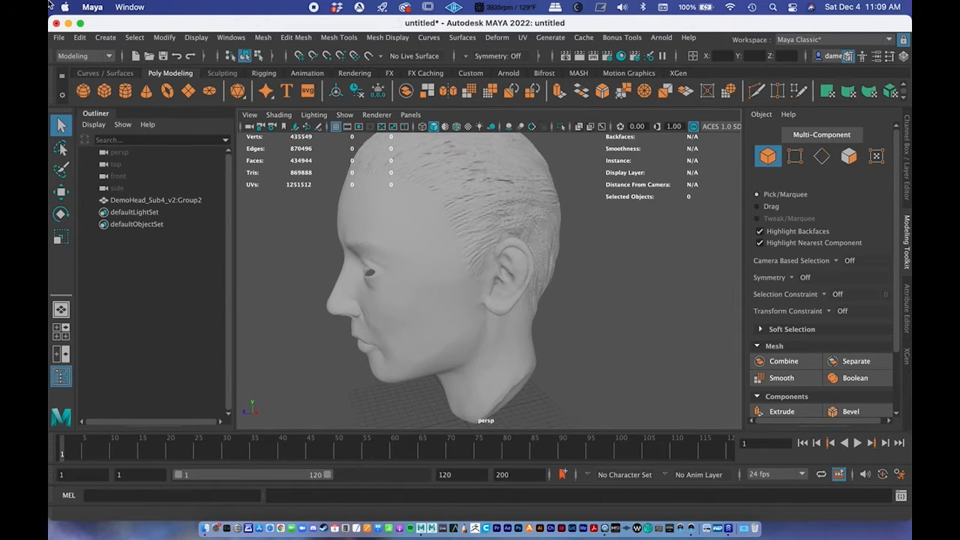
left_click(59, 38)
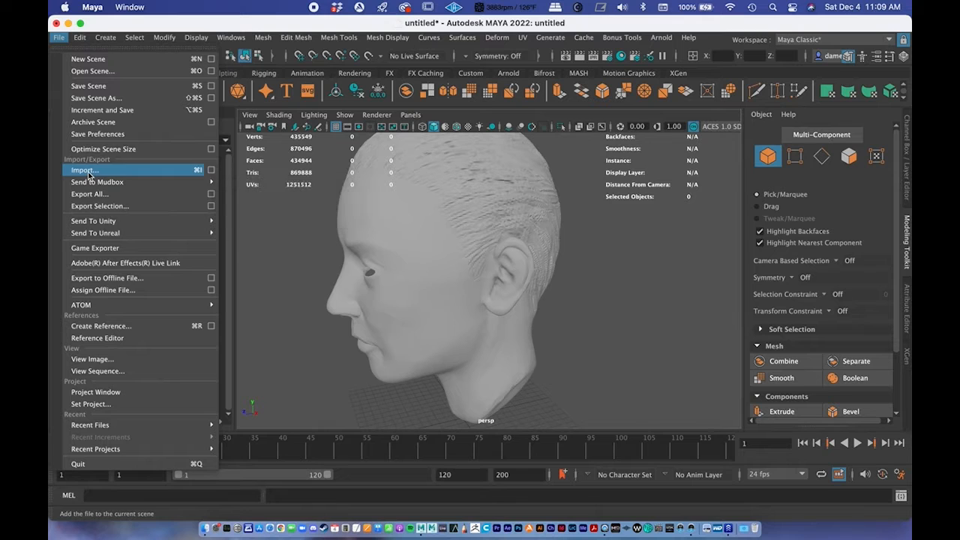
left_click(472, 263)
left_click_drag(472, 263, 486, 285, "alt")
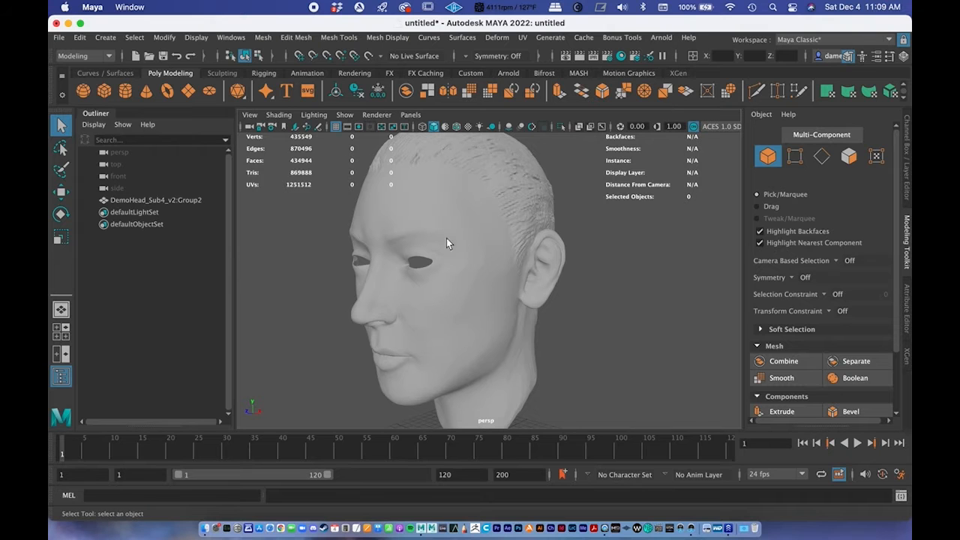
Soften all edges of the imported head mesh so its faceted surface shades smoothly
left_click(461, 218)
right_click_drag(461, 260, 578, 275, "alt")
middle_click_drag(578, 276, 548, 312, "alt")
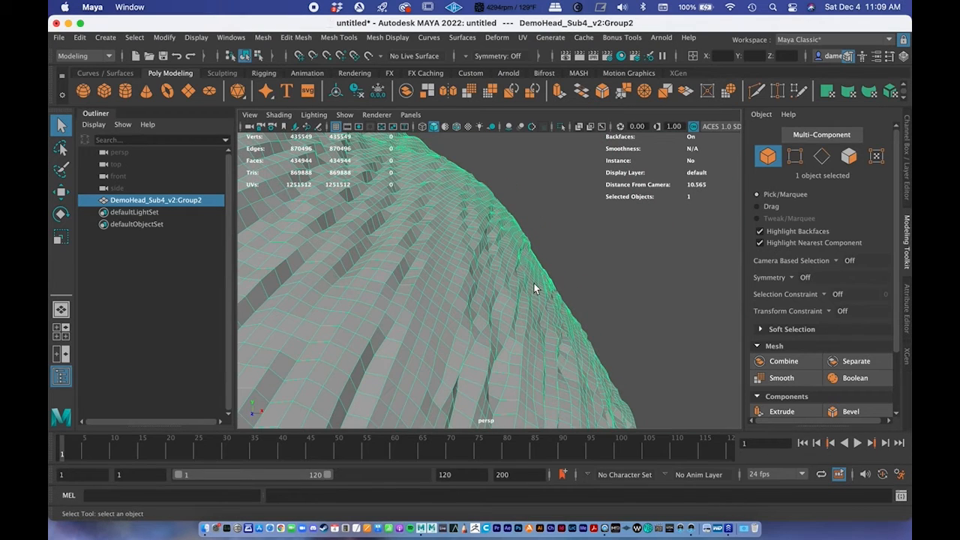
right_click_drag(548, 312, 607, 283, "alt")
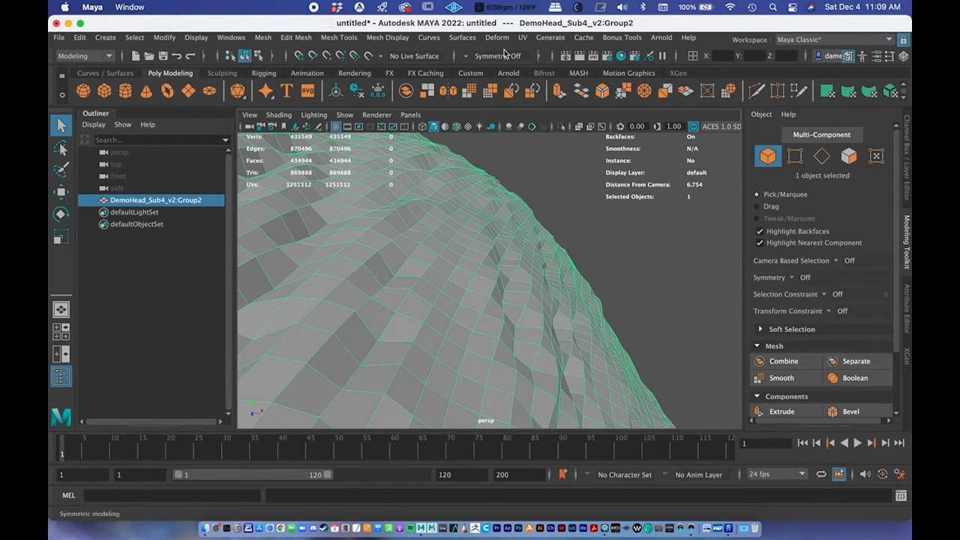
left_click(399, 39)
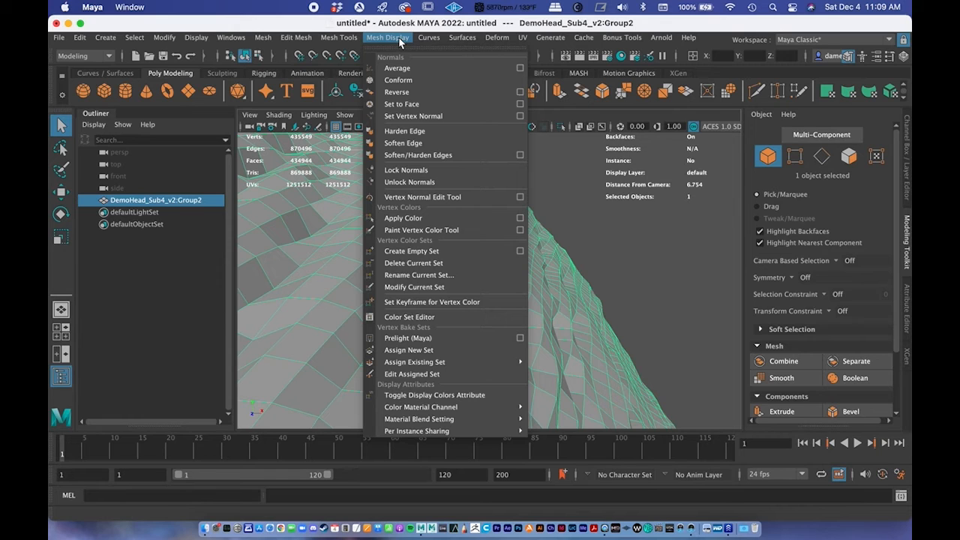
left_click(411, 147)
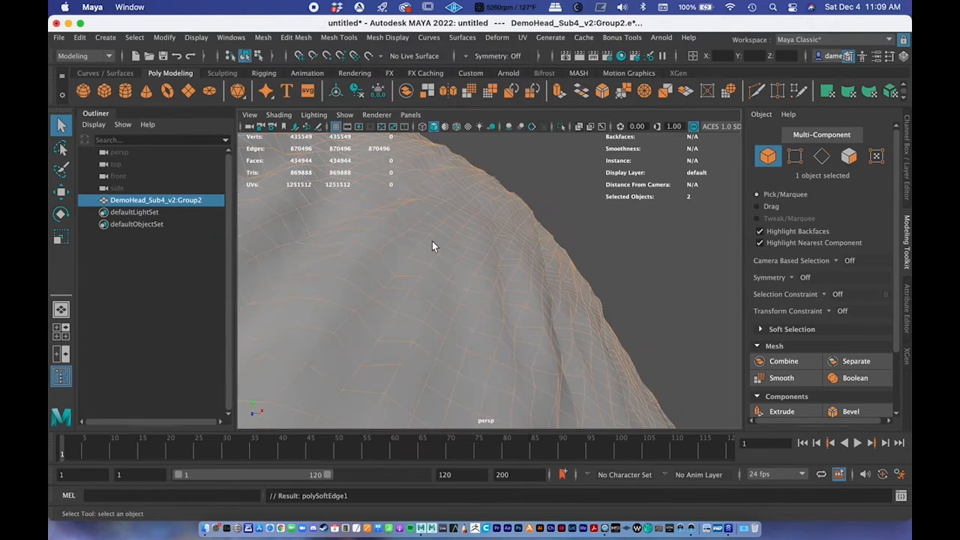
left_click(635, 266)
Create a new Lambert material in the Hypershade and move that window clear of the head
left_click_drag(584, 313, 542, 297, "alt")
left_click(487, 300)
middle_click_drag(451, 261, 440, 296, "alt")
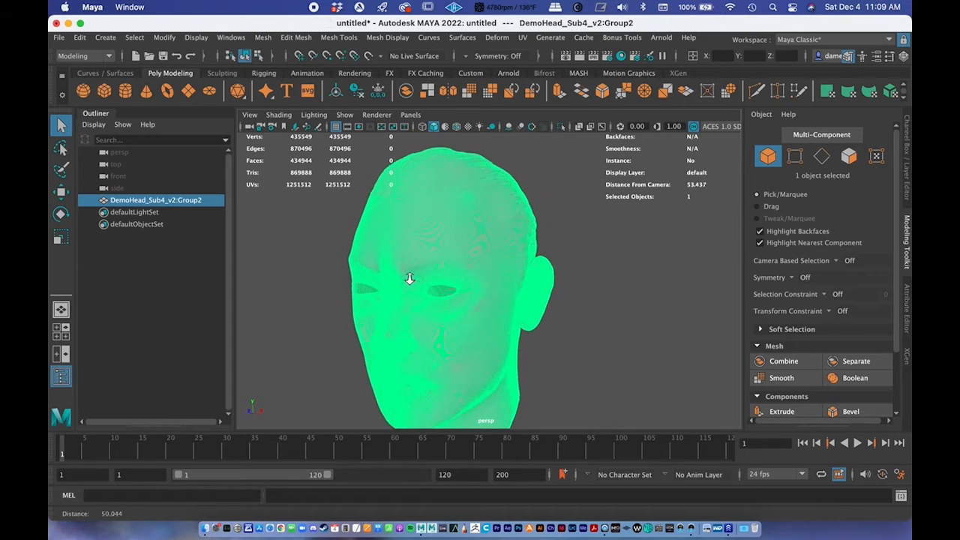
right_click_drag(409, 276, 478, 280, "alt")
middle_click_drag(478, 280, 523, 204, "alt")
right_click_drag(523, 204, 454, 220, "alt")
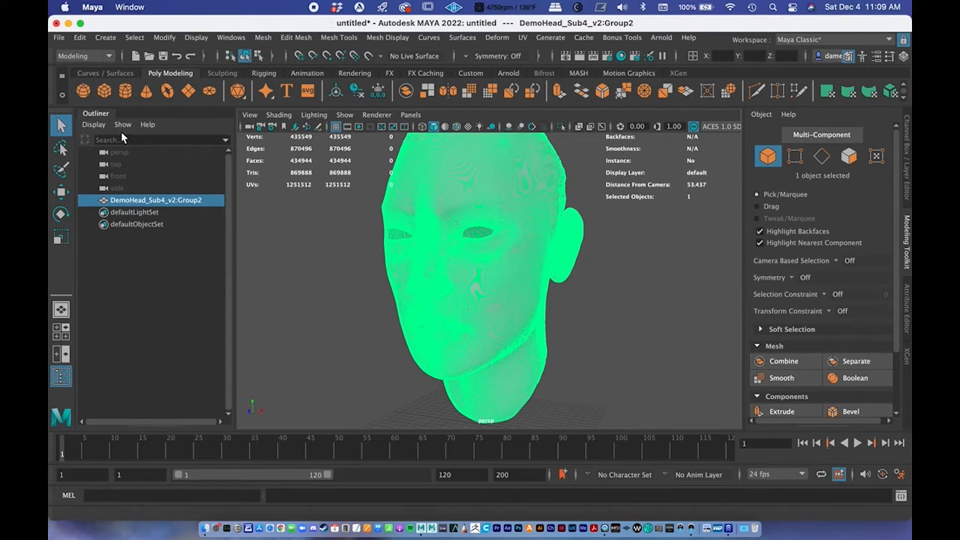
left_click(622, 56)
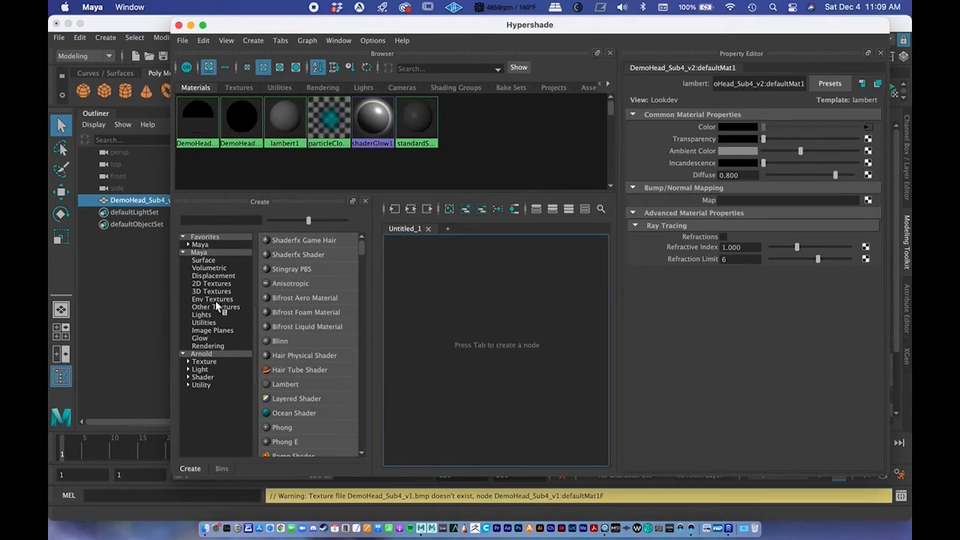
left_click(297, 387)
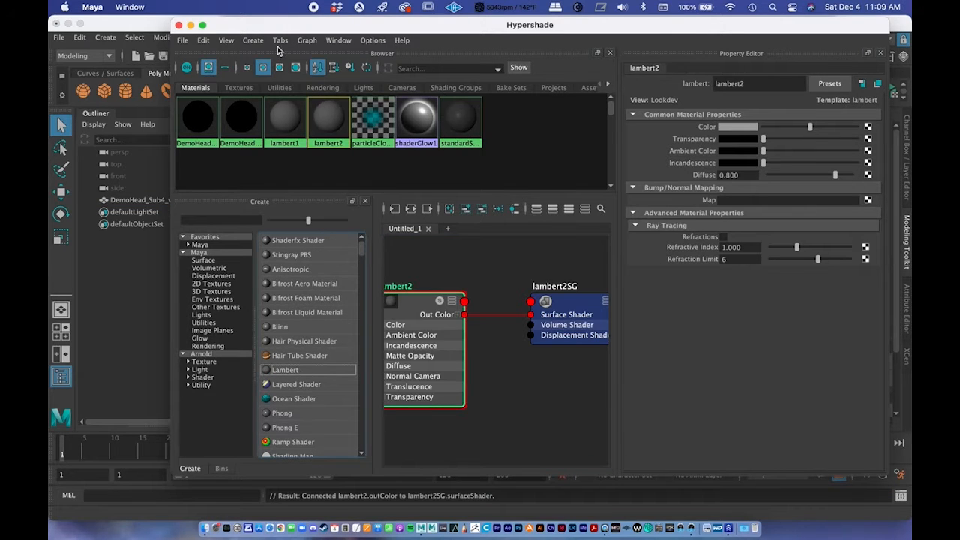
left_click_drag(277, 26, 606, 121)
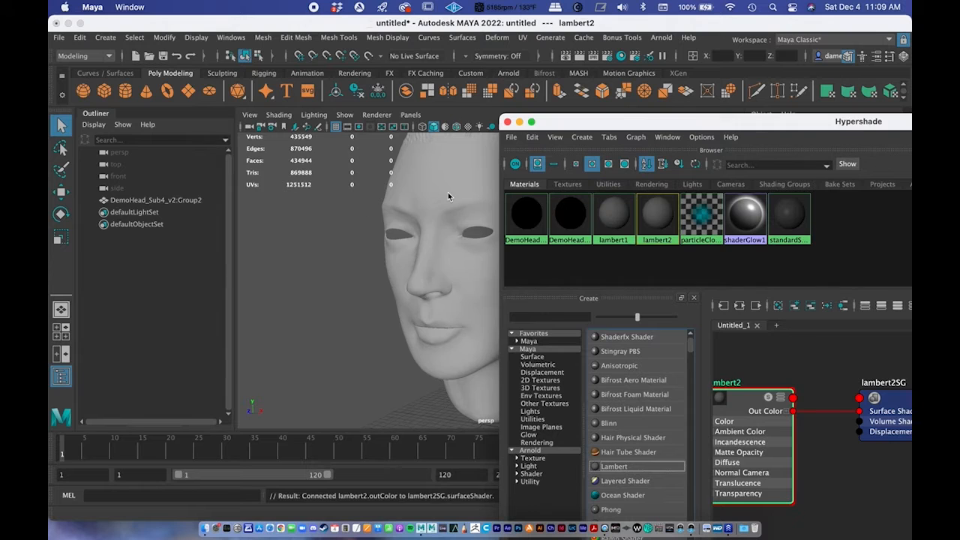
Assign the new lambert2 material to the head mesh and close the Hypershade
left_click(447, 196)
right_click_drag(621, 216, 607, 179)
right_click(616, 217)
middle_click_drag(430, 205, 395, 249, "alt")
left_click(508, 123)
Examine the head mesh's polygon density and surface shading from several angles, both selected and deselected
middle_click_drag(449, 260, 440, 239, "alt")
scroll(442, 242, "down", 3)
left_click(531, 301)
left_click_drag(542, 318, 485, 301, "alt")
left_click(495, 289)
right_click_drag(432, 276, 748, 267, "alt")
middle_click_drag(632, 285, 634, 300, "alt")
right_click_drag(634, 300, 458, 295, "alt")
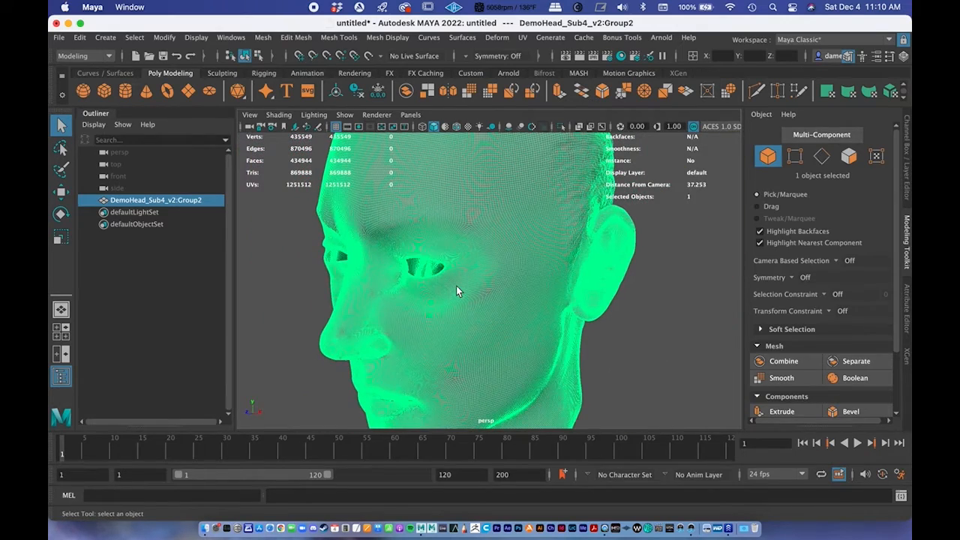
left_click_drag(499, 285, 429, 316, "alt")
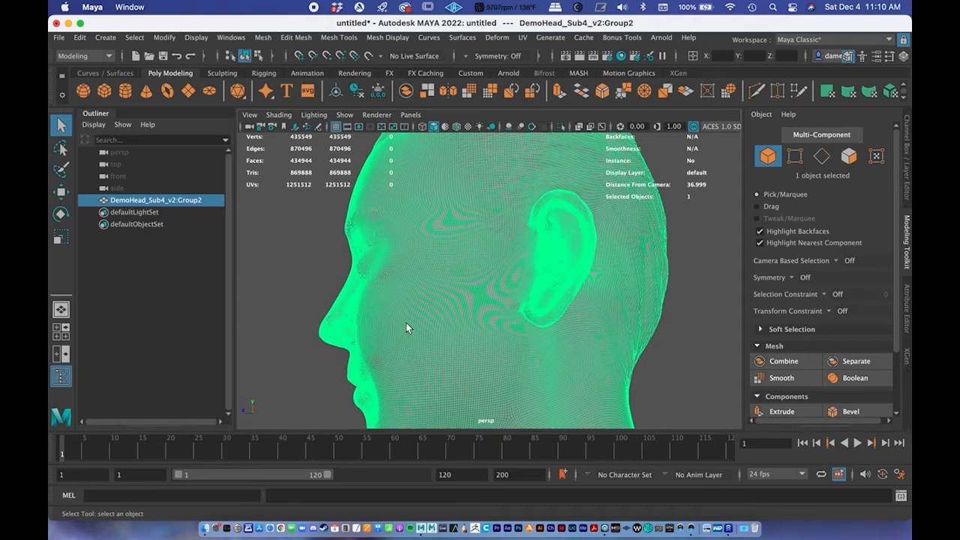
left_click_drag(445, 276, 496, 267, "alt")
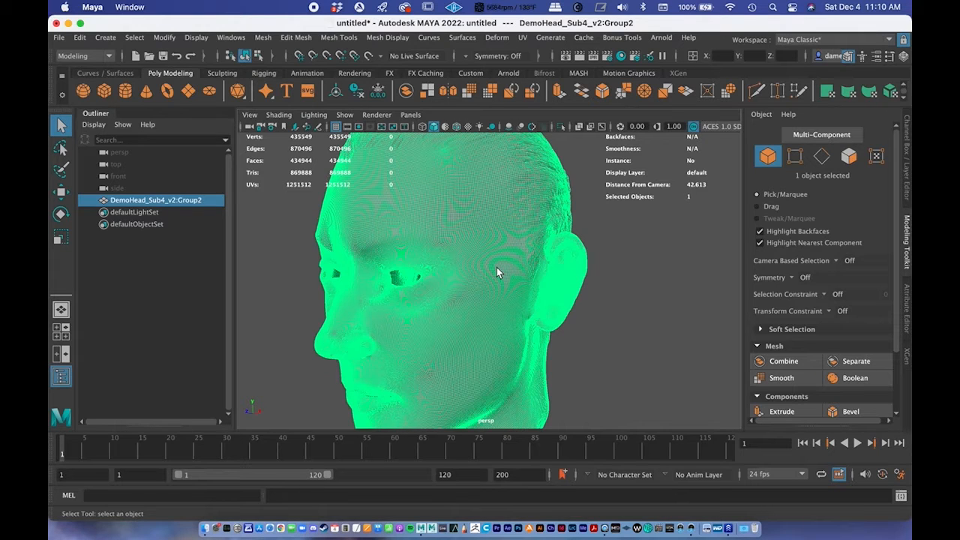
left_click(609, 242)
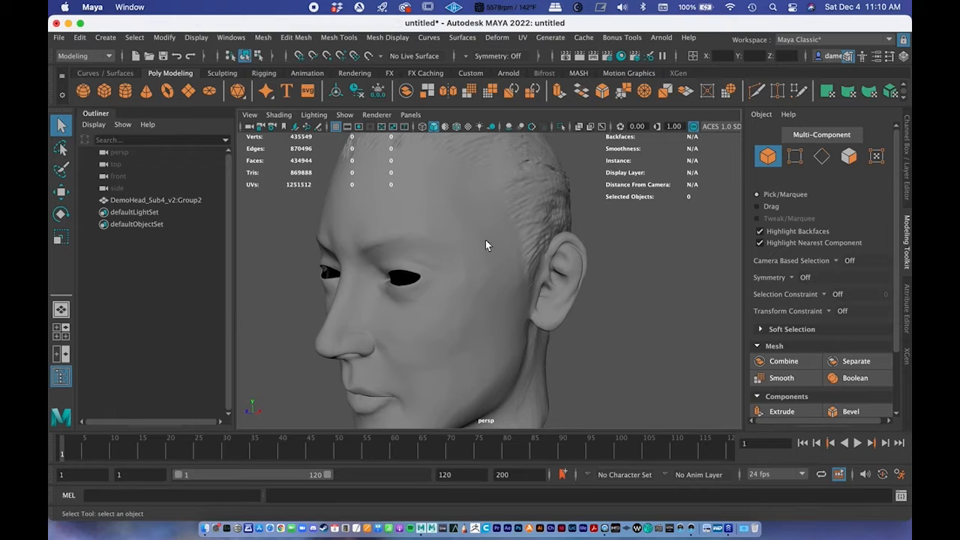
left_click(459, 219)
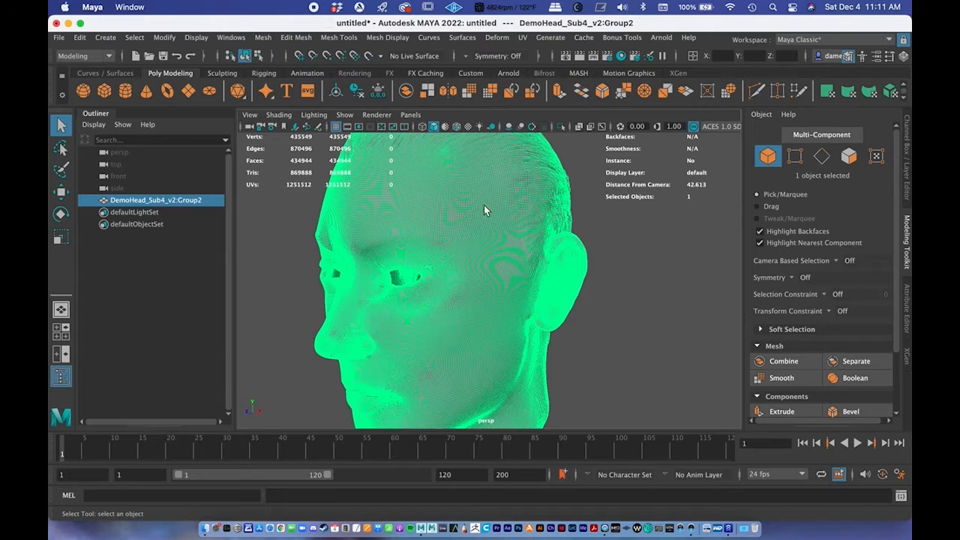
left_click_drag(461, 238, 601, 366, "alt")
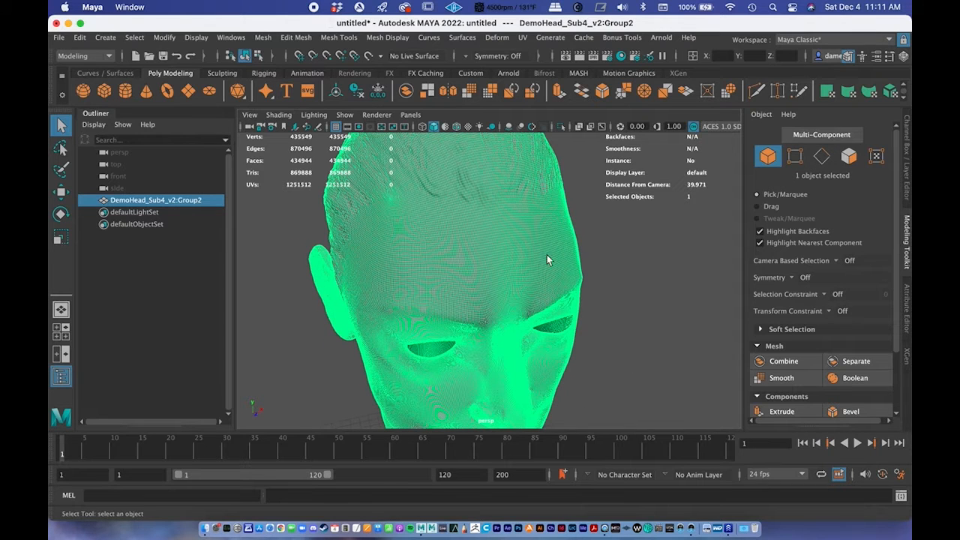
left_click_drag(534, 256, 471, 249, "alt")
left_click(586, 254)
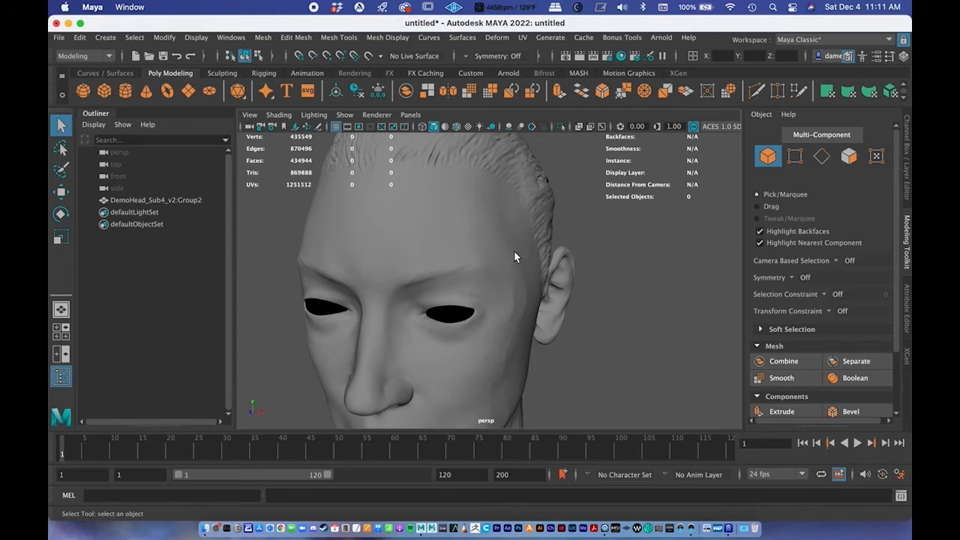
Make the head mesh a live surface and activate the Quad Draw tool
left_click(514, 250)
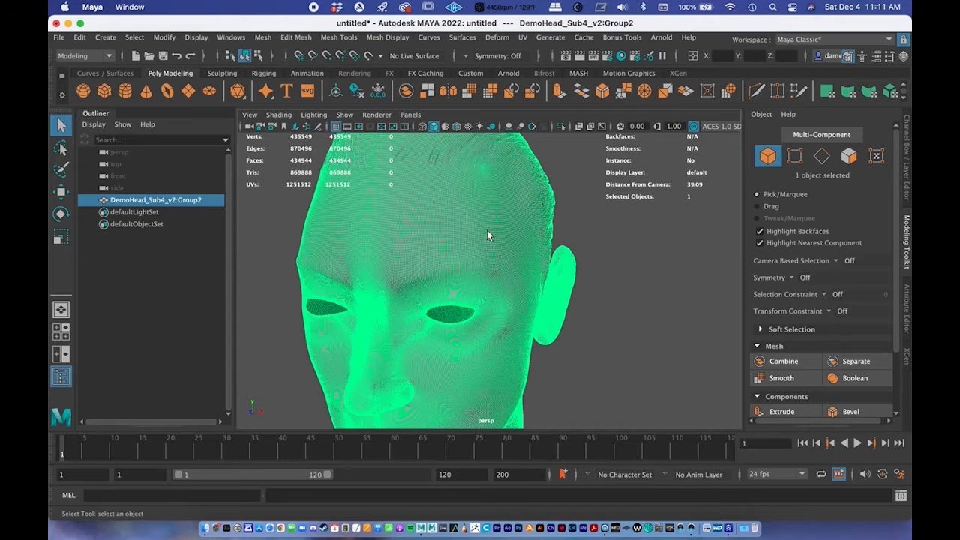
left_click(369, 57)
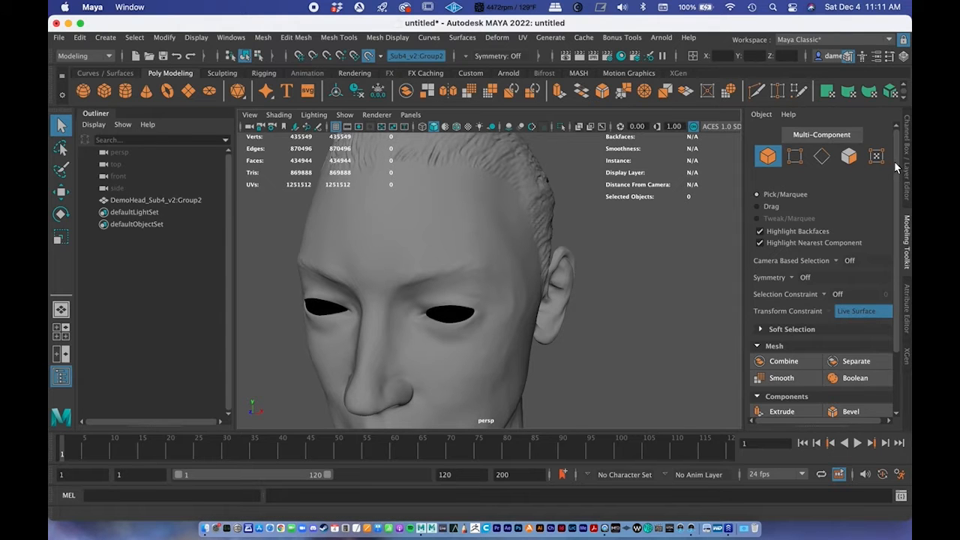
scroll(896, 218, "down", 3)
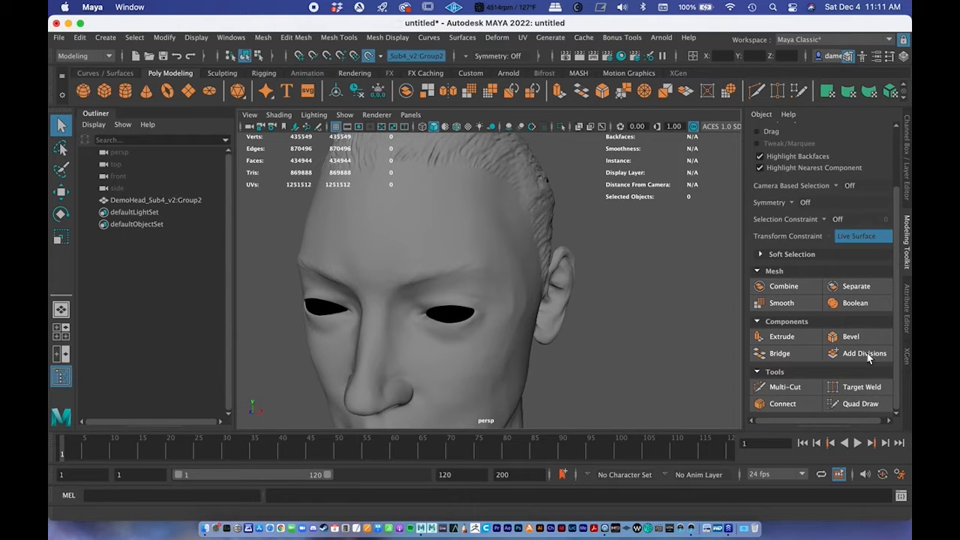
left_click(856, 404)
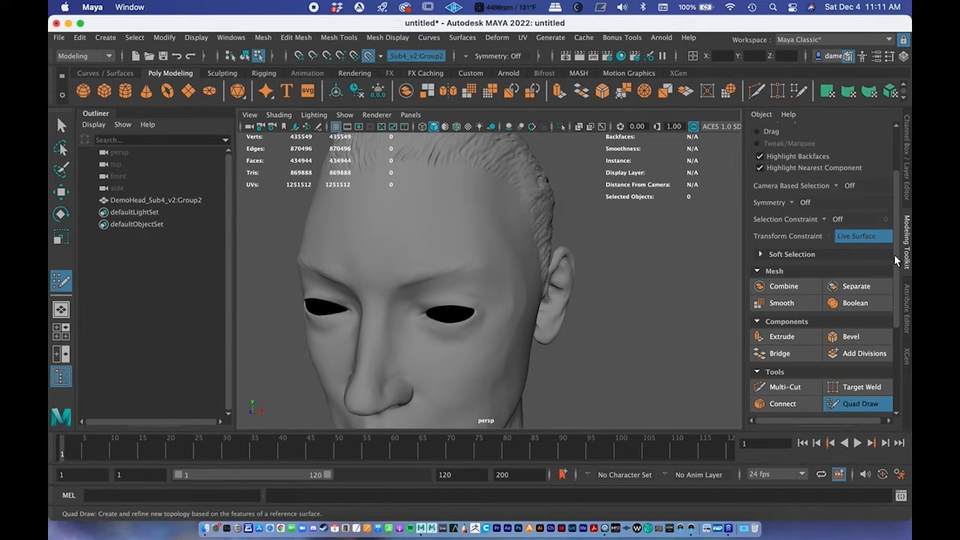
Review the Quad Draw options and its keyboard and mouse shortcuts, and leave the tool
left_click_drag(893, 255, 891, 339)
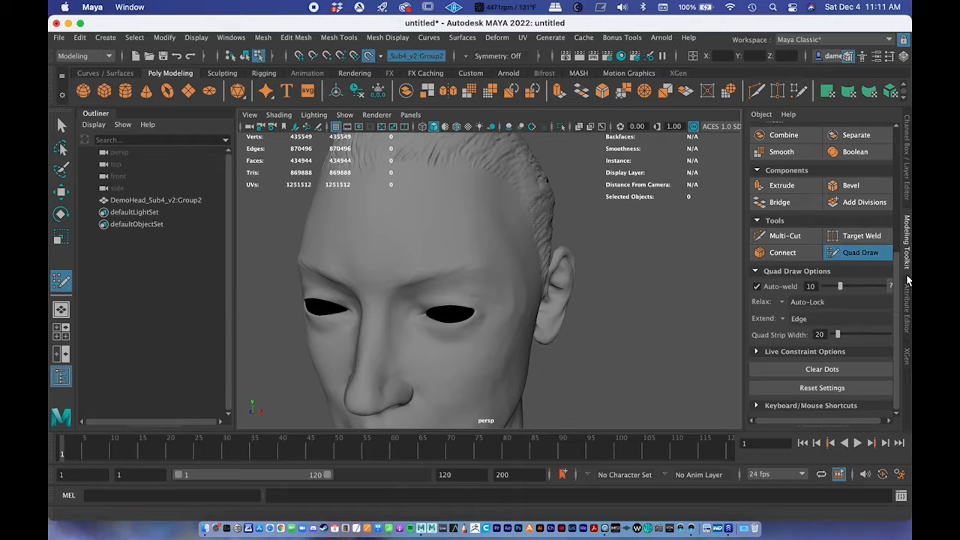
left_click(756, 405)
left_click_drag(896, 266, 895, 351)
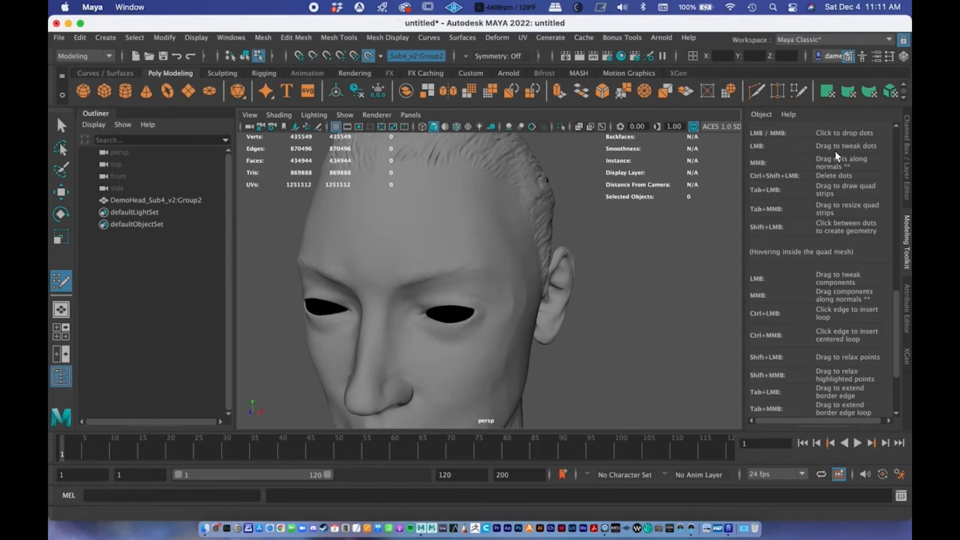
scroll(900, 314, "down", 2)
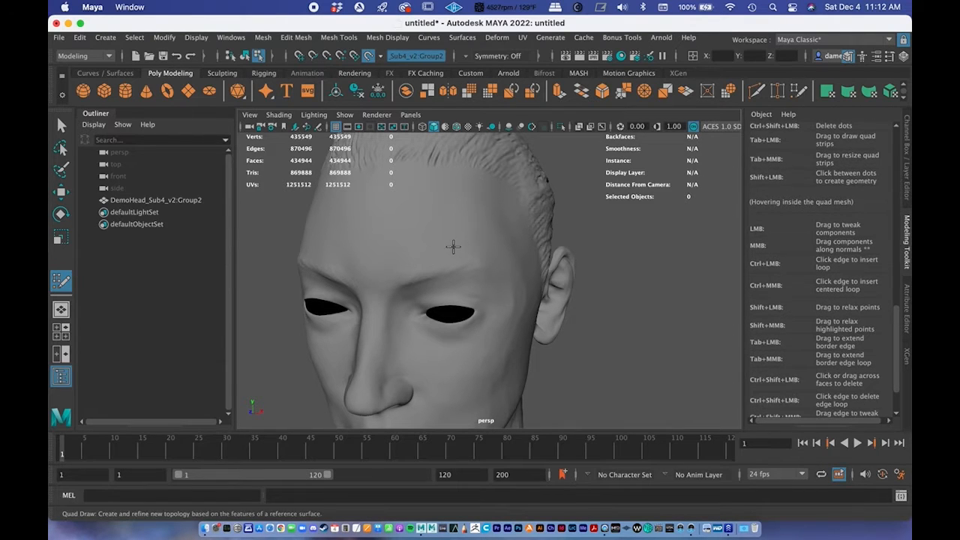
scroll(457, 240, "up", 2)
scroll(464, 239, "down", 2)
key("q")
Activate Quad Draw and build a first quad on the live head surface just above the middle of the eye opening
mouse_move(465, 259)
left_mouse_down("alt")
mouse_move(428, 249)
mouse_move(437, 253)
mouse_move(413, 203)
mouse_move(349, 210)
mouse_move(349, 223)
mouse_move(365, 225)
mouse_move(392, 188)
mouse_move(425, 184)
mouse_move(419, 234)
left_mouse_up("alt")
scroll(429, 249, "up", 2)
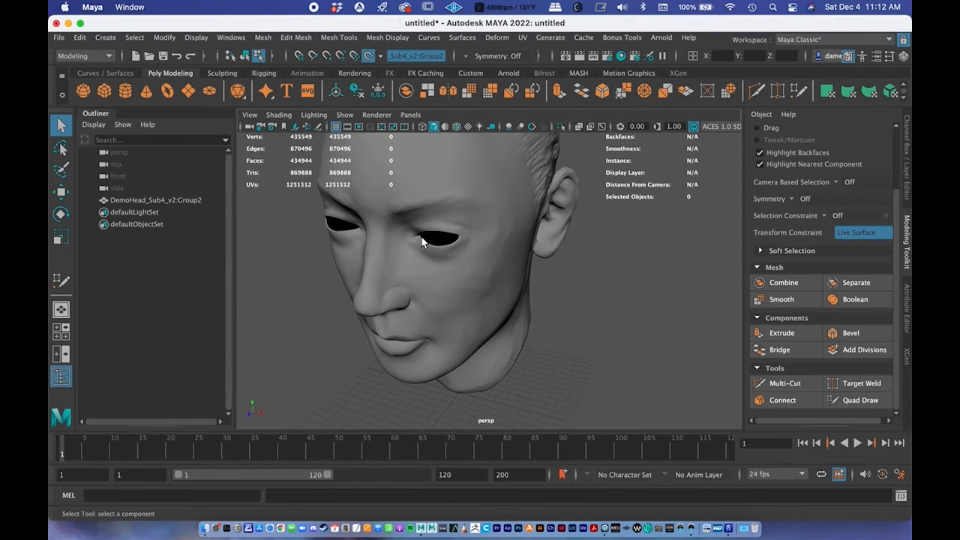
right_click_drag(420, 234, 507, 231, "alt")
left_click_drag(508, 231, 454, 300, "alt")
right_click_drag(454, 300, 502, 282, "alt")
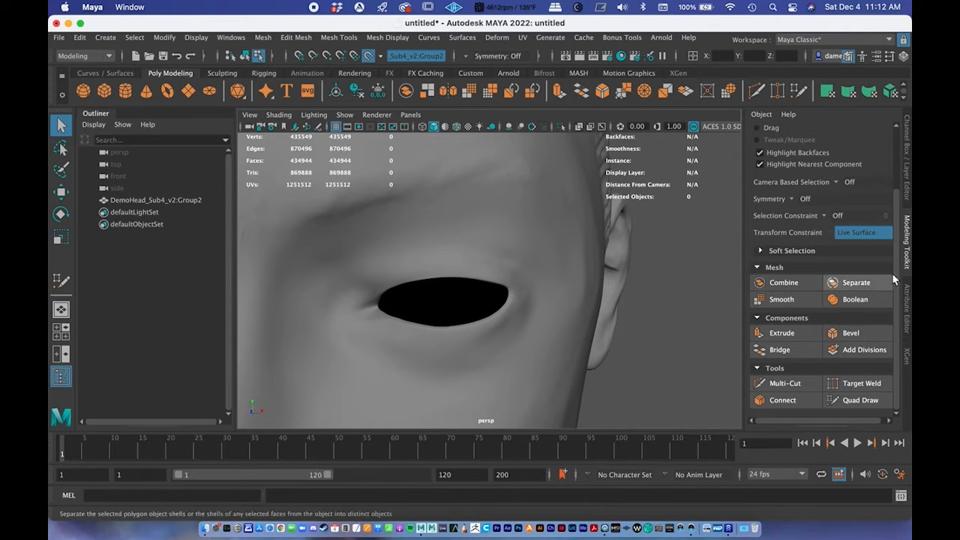
scroll(847, 278, "up", 3)
scroll(839, 275, "down", 3)
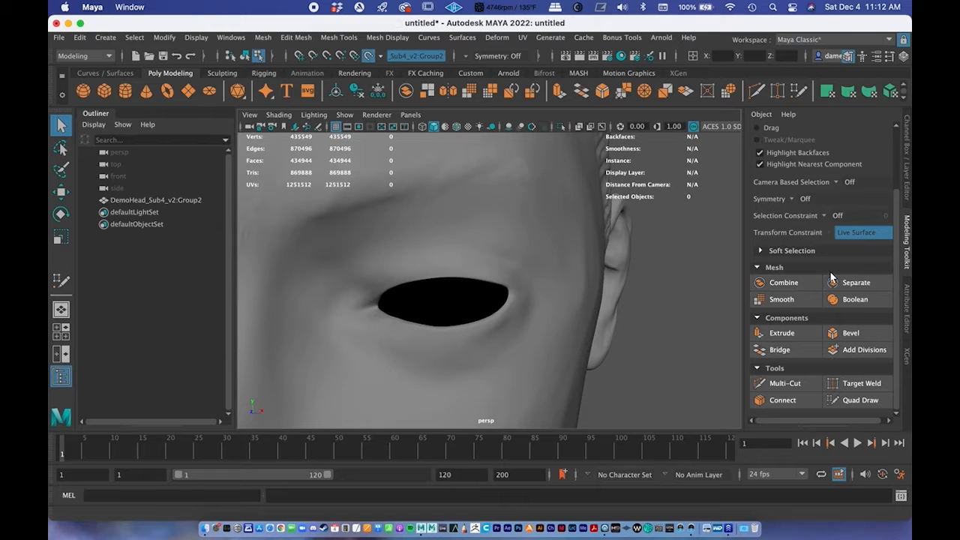
left_click(858, 401)
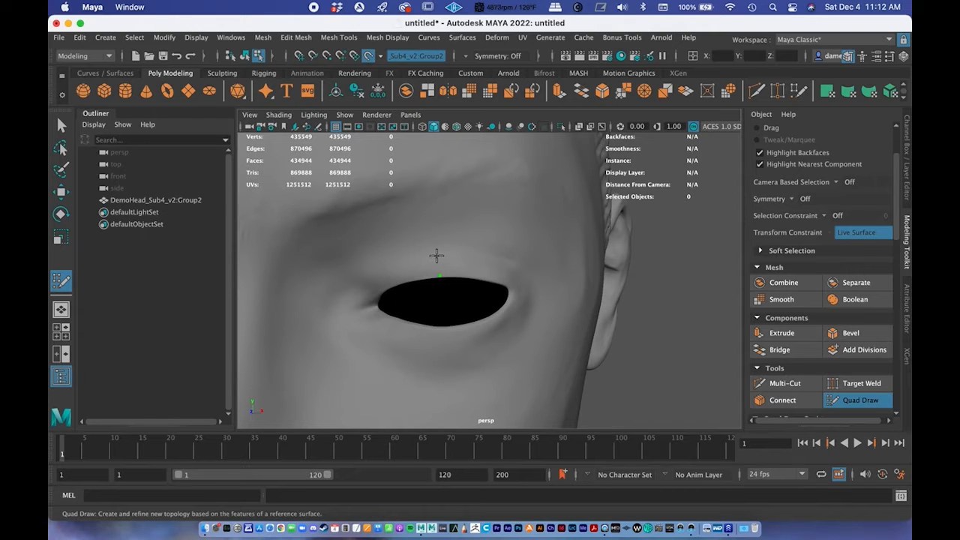
left_click(437, 259)
left_click(486, 278)
left_click(462, 268, "shift")
left_click(464, 268, "shift")
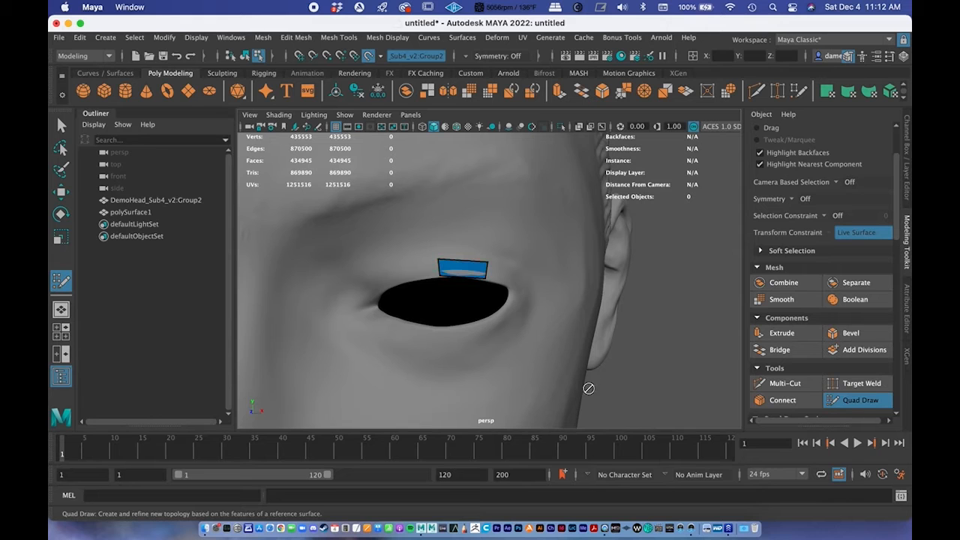
Add a second quad along the upper lid, joined to the first and leading toward the eye's outer corner
left_click_drag(705, 371, 478, 281, "alt")
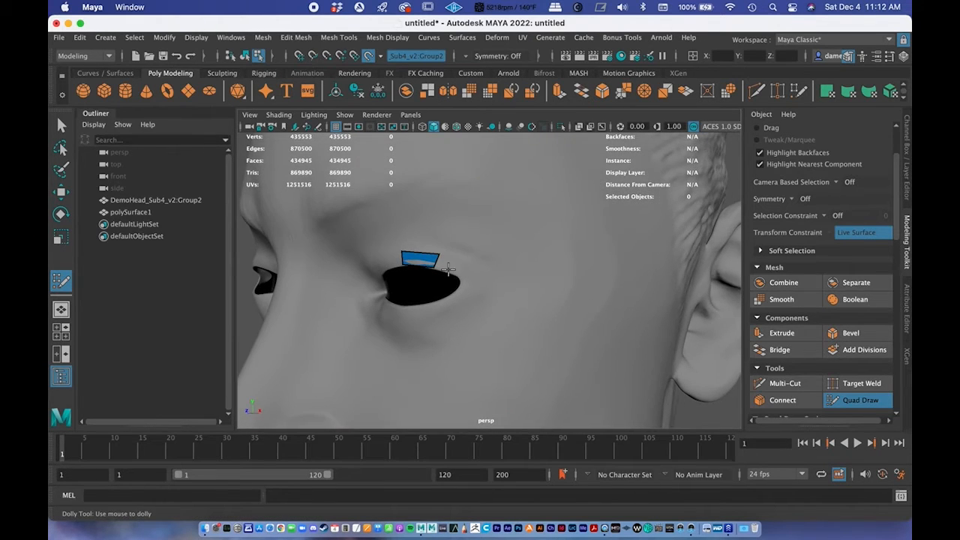
scroll(478, 281, "up", 5)
middle_click_drag(476, 262, 455, 262, "alt")
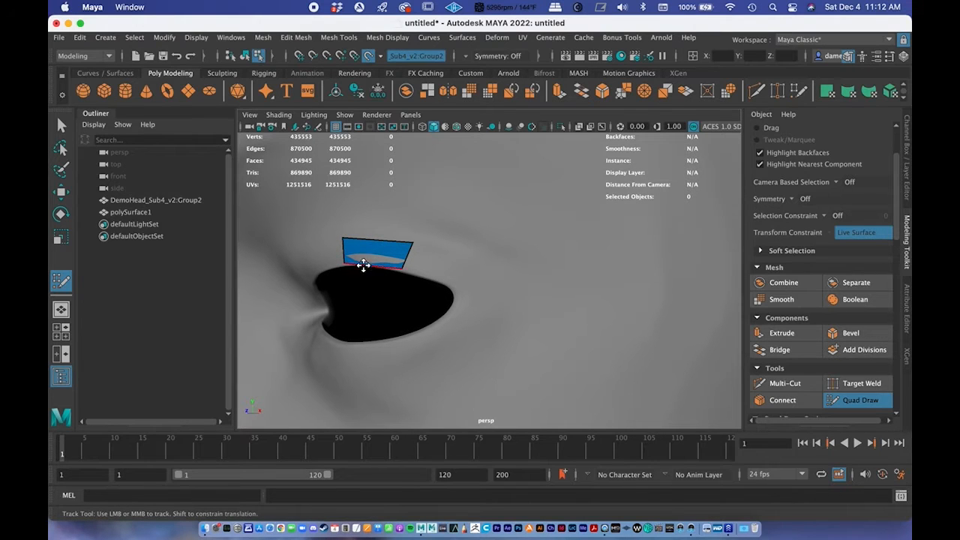
mouse_move(390, 284)
left_mouse_down("alt")
mouse_move(393, 274)
mouse_move(390, 285)
left_mouse_up("alt")
middle_click_drag(390, 285, 407, 259, "alt")
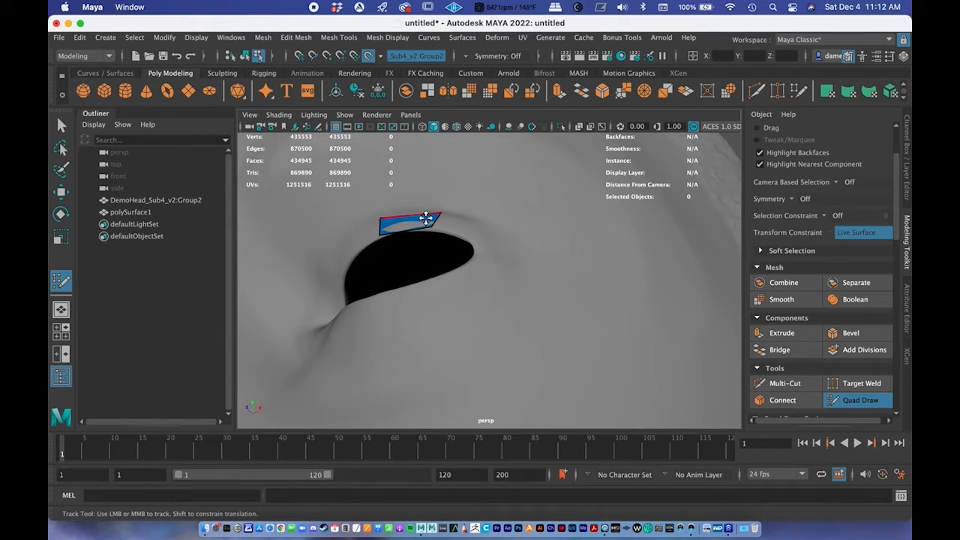
left_click_drag(428, 251, 475, 266, "alt")
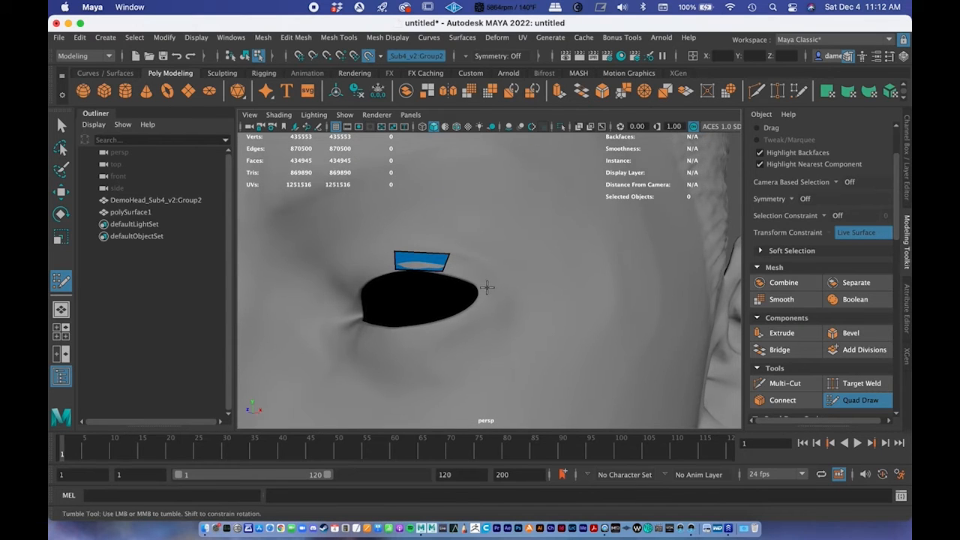
left_click(480, 292)
left_click(499, 278)
left_click(476, 274, "shift")
Place points toward the inner corner of the eye and fill two more quads along the upper lid
left_click_drag(420, 321, 432, 311, "alt")
left_click_drag(504, 259, 488, 259, "alt")
right_click_drag(490, 266, 490, 267, "alt")
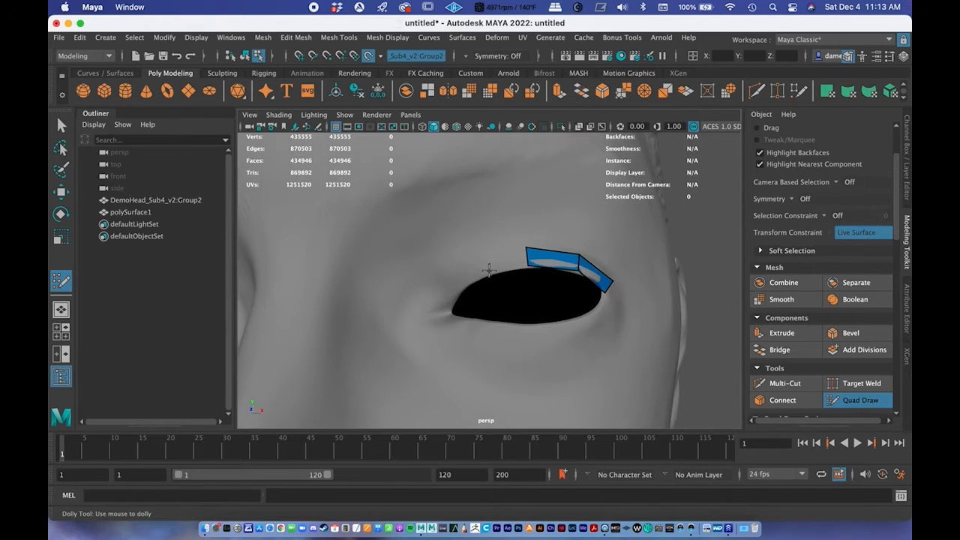
left_click(482, 276)
left_click(475, 256)
left_click(459, 290, "shift")
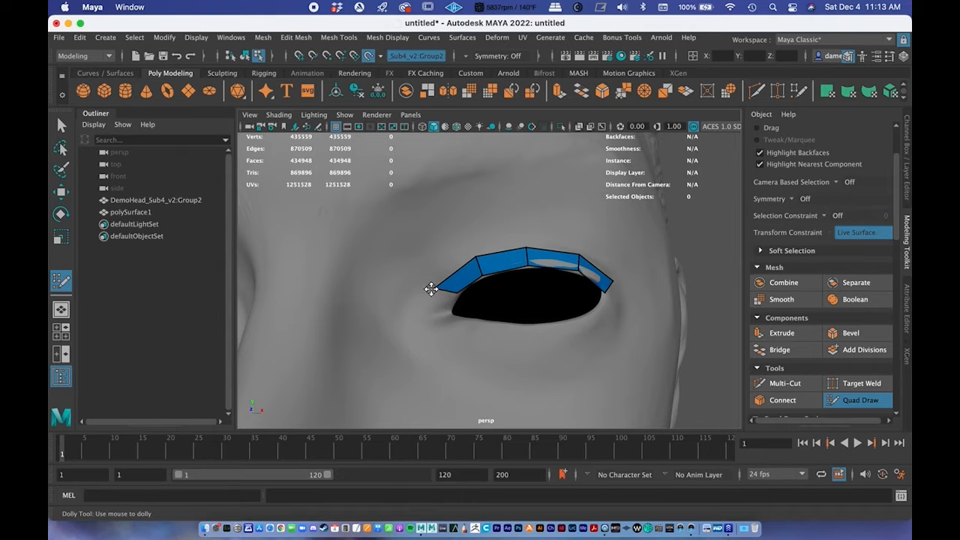
Move the strip's inner end down to the eye's inner corner and push its upper outline points outward
mouse_move(436, 287)
left_mouse_down()
mouse_move(420, 286)
mouse_move(435, 250)
mouse_move(413, 314)
mouse_move(428, 285)
left_mouse_up()
left_click_drag(698, 231, 681, 380, "alt")
middle_click_drag(681, 380, 661, 214, "alt")
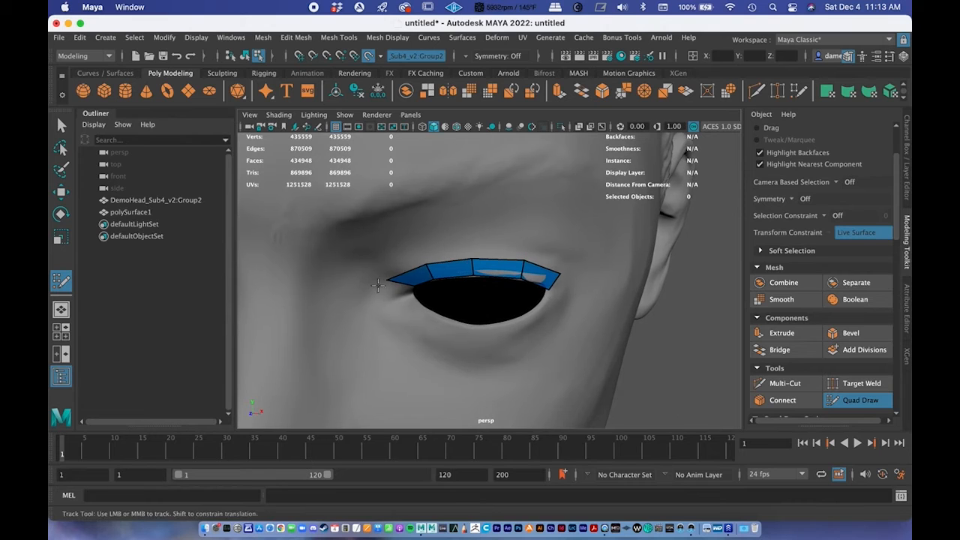
left_click_drag(495, 305, 465, 200, "alt")
middle_click_drag(465, 199, 446, 304, "alt")
right_click_drag(446, 305, 455, 298, "alt")
left_click_drag(455, 291, 410, 323)
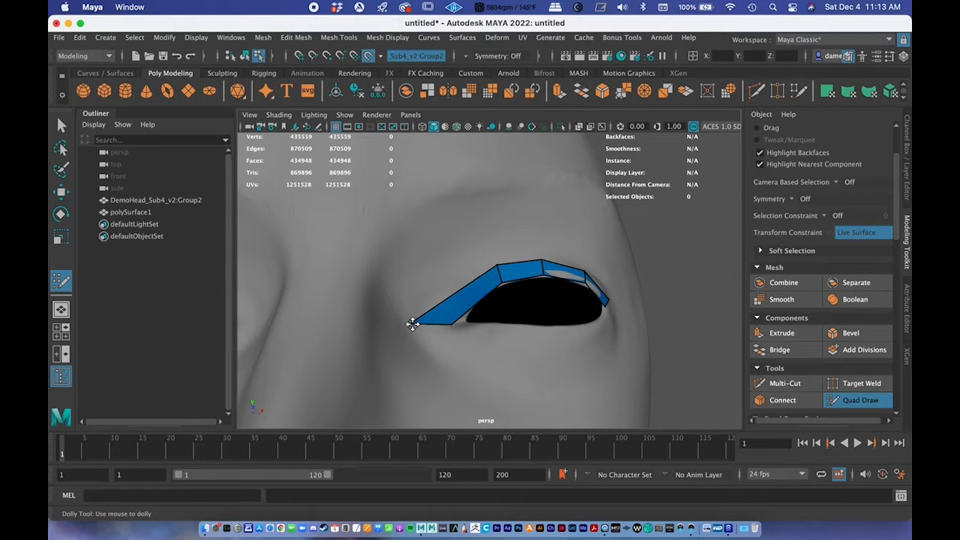
left_click_drag(485, 274, 472, 266)
left_click_drag(544, 261, 540, 255)
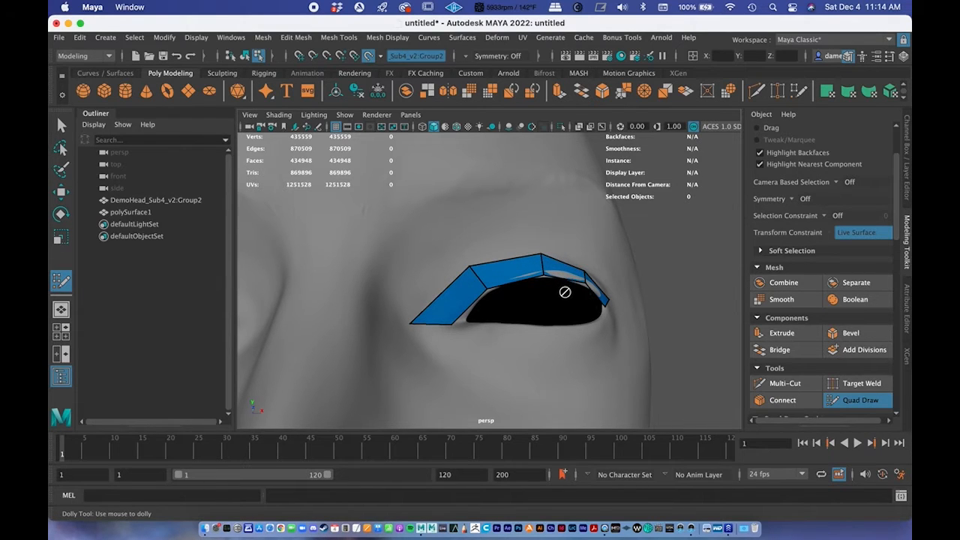
Adjust the points at the outer end of the upper-lid strip, pulling the end past the eye's outer corner
left_click_drag(565, 292, 527, 310, "alt")
middle_click_drag(524, 313, 553, 237, "alt")
left_click_drag(432, 300, 442, 282)
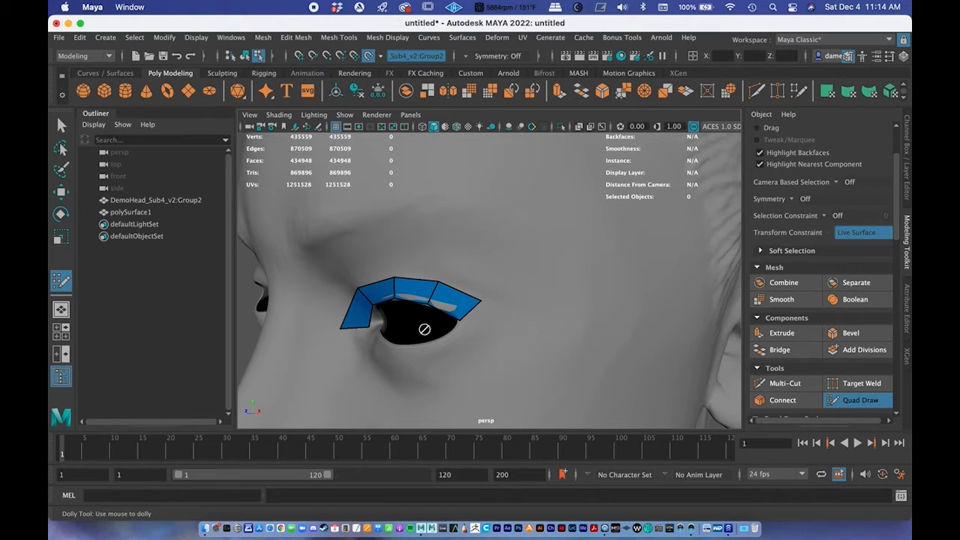
left_click_drag(479, 300, 497, 318)
Place points below the inner corner and fill two quads that carry the strip along the lower lid
left_click_drag(558, 343, 582, 335, "alt")
right_click_drag(583, 334, 468, 306, "alt")
left_click_drag(378, 291, 414, 297)
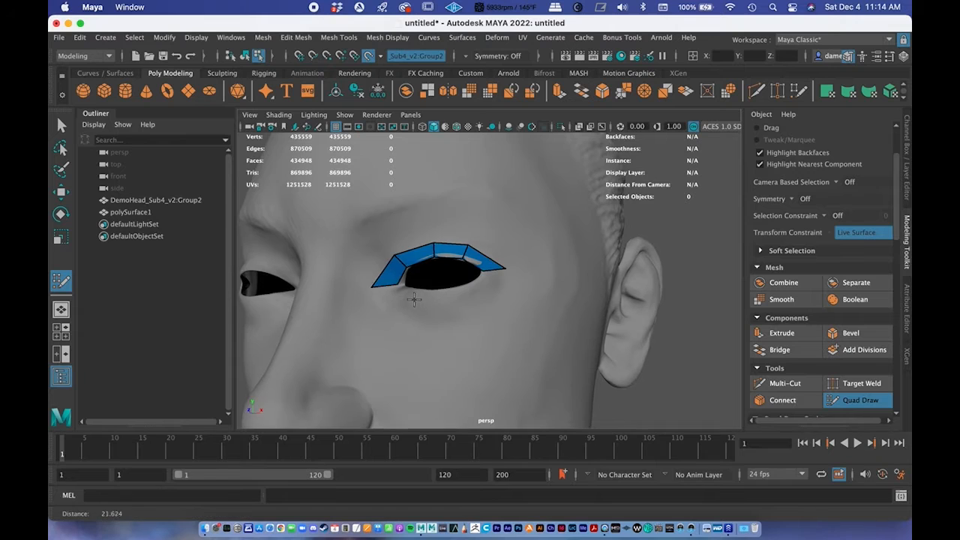
right_click_drag(414, 297, 410, 291, "alt")
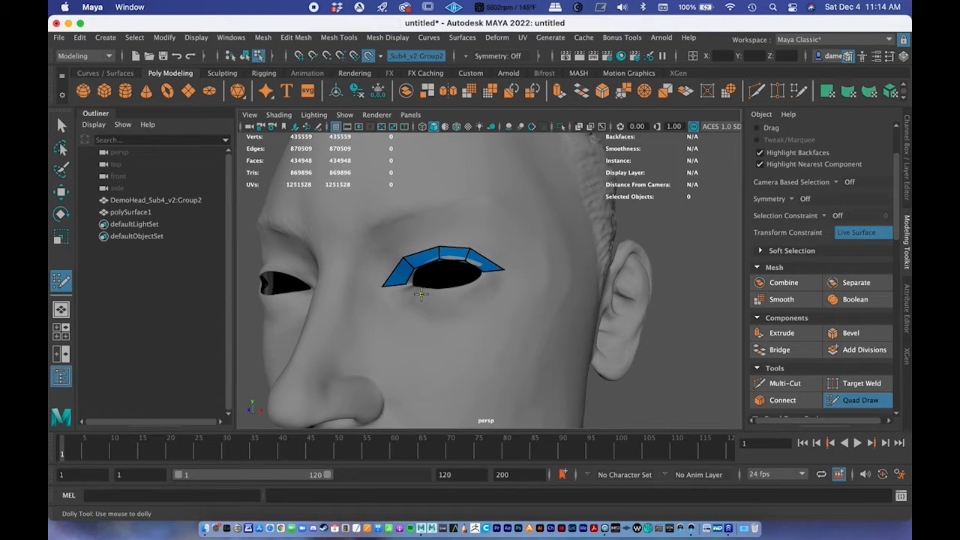
left_click(407, 294, "shift")
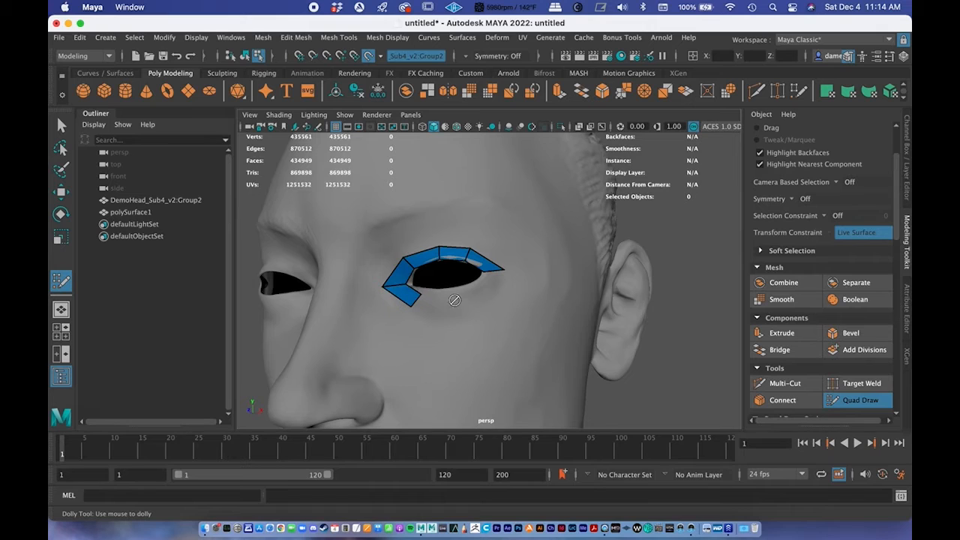
left_click(445, 296)
left_click(437, 303, "shift")
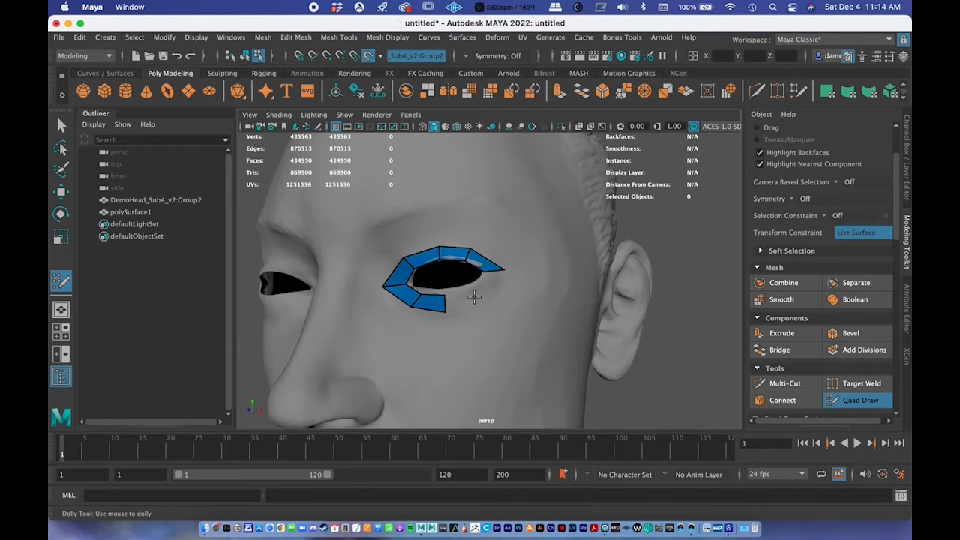
Add a third lower-lid quad and close the ring with a quad at the eye's outer corner
left_click(485, 304)
key("shift")
left_click(463, 301, "shift")
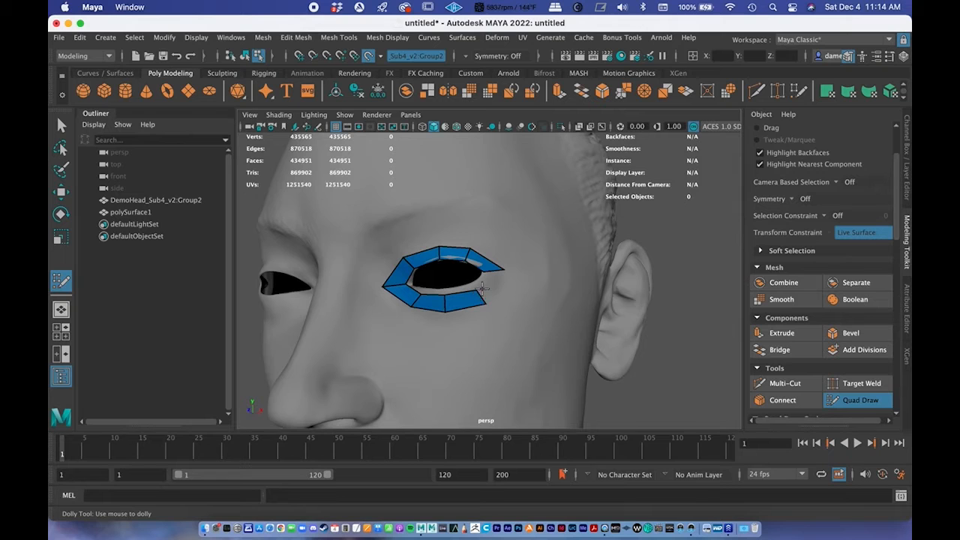
left_click(489, 288, "shift")
Examine the closed ring of quads around the eye from several distances and angles
left_click_drag(498, 322, 505, 321, "alt")
middle_click_drag(506, 321, 500, 328, "alt")
right_click_drag(500, 328, 500, 308, "alt")
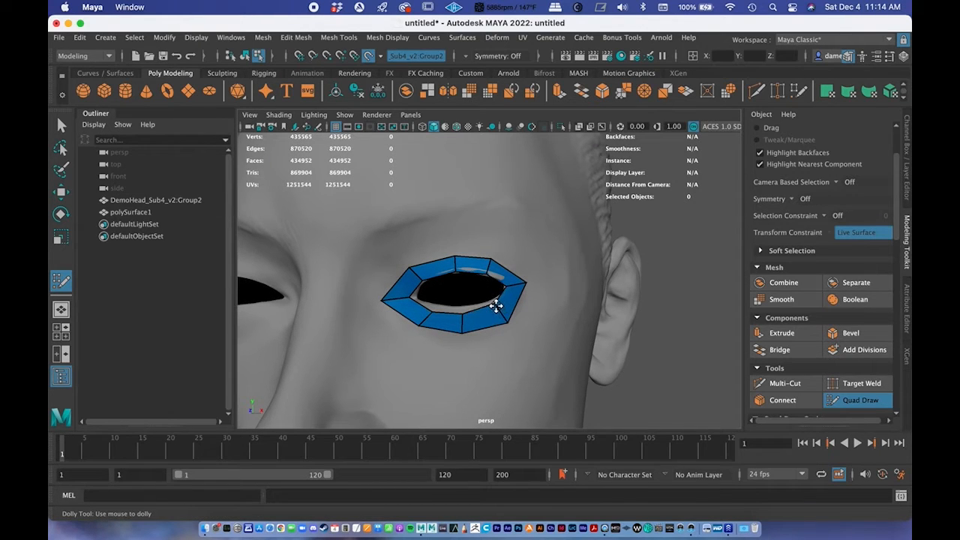
mouse_move(464, 320)
left_mouse_down()
mouse_move(456, 328)
mouse_move(461, 317)
mouse_move(433, 306)
left_mouse_up()
scroll(457, 315, "down", 5)
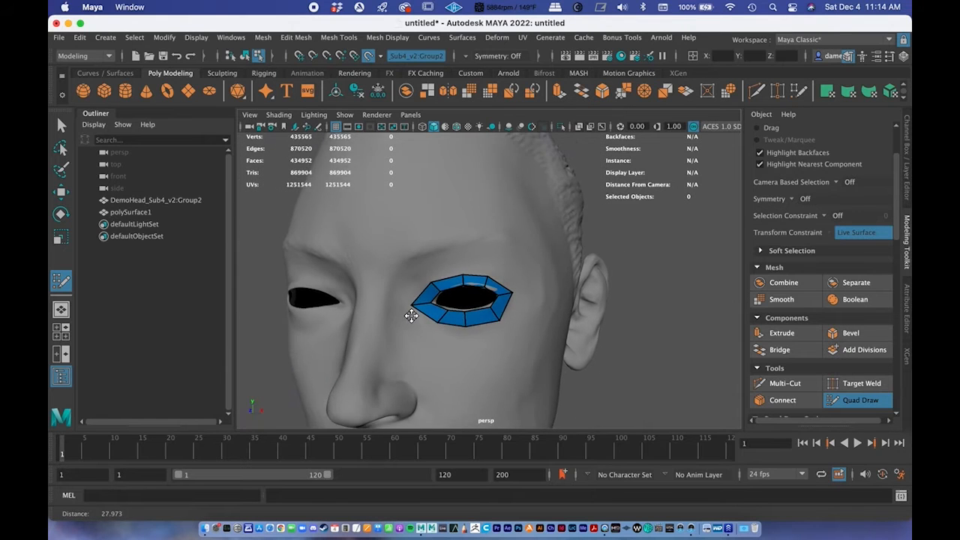
scroll(411, 315, "down", 5)
left_click_drag(337, 311, 544, 322, "alt")
scroll(486, 316, "up", 10)
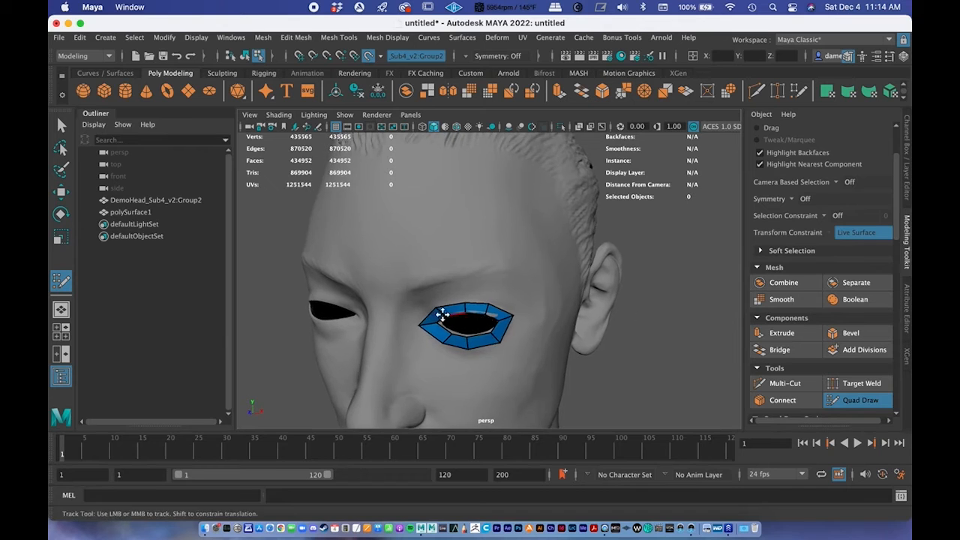
right_click_drag(485, 320, 555, 308, "alt")
left_click_drag(555, 308, 553, 300, "alt")
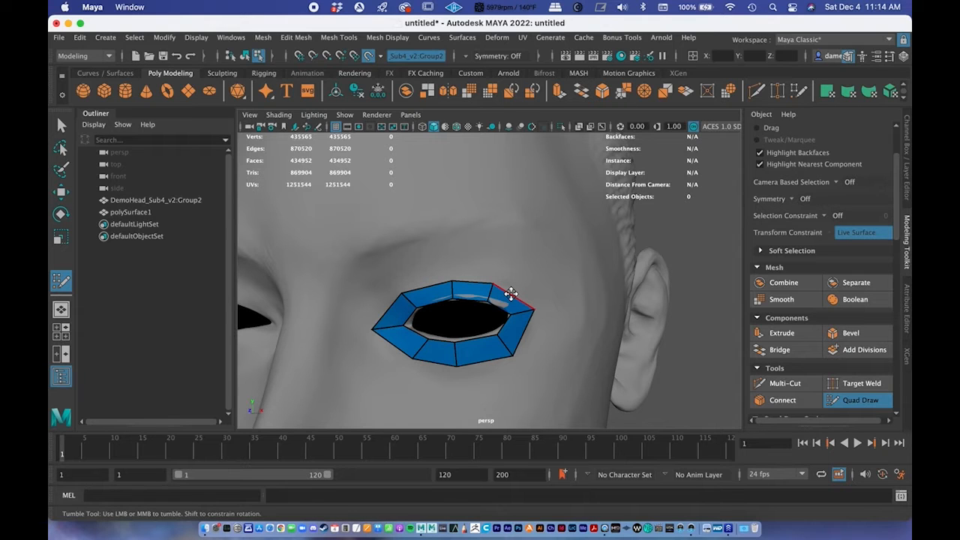
Try extending the ring's outer upper border edge into a single quad several times, undoing each attempt
key("Tab")
left_click_drag(510, 296, 529, 262)
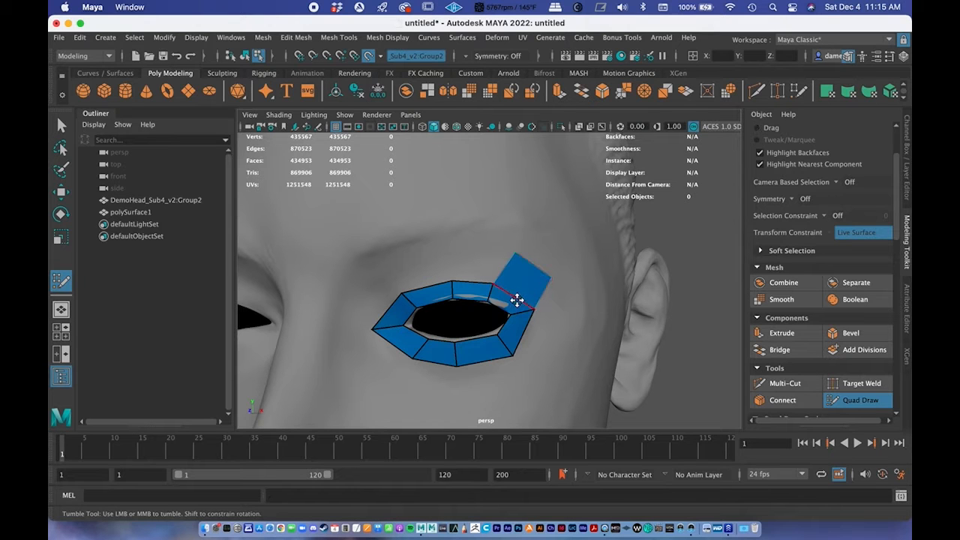
left_click_drag(676, 236, 579, 279, "alt")
left_click_drag(403, 275, 426, 268, "alt")
key("ctrl+z")
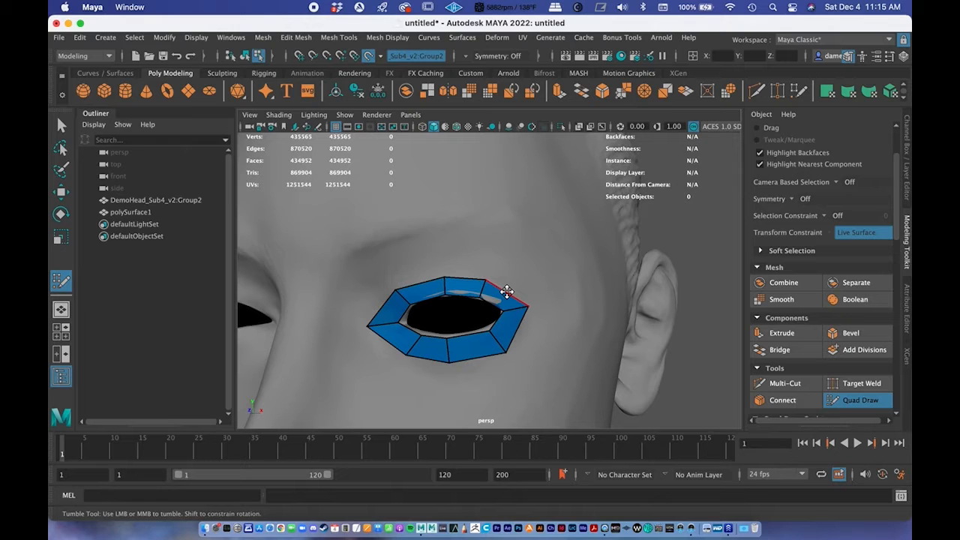
left_click_drag(507, 290, 549, 284)
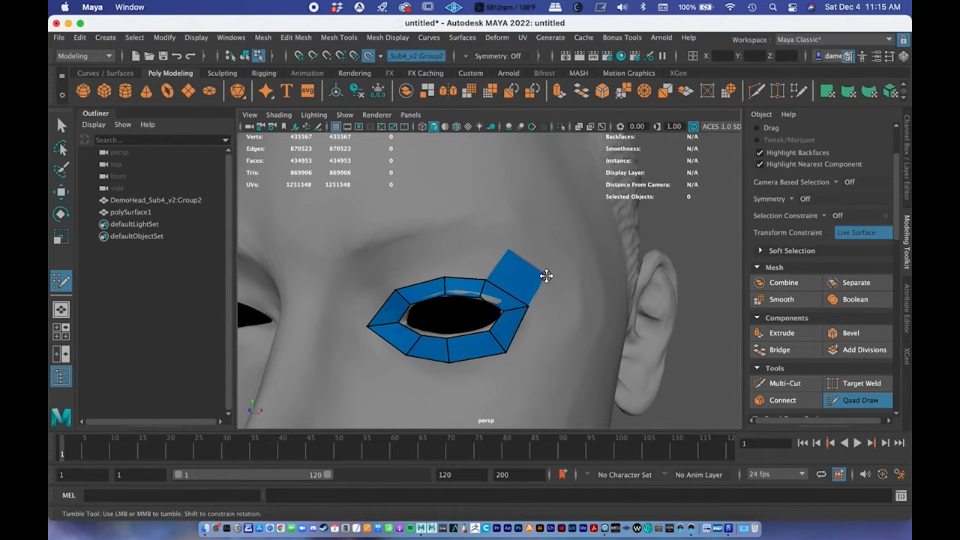
key("ctrl+z")
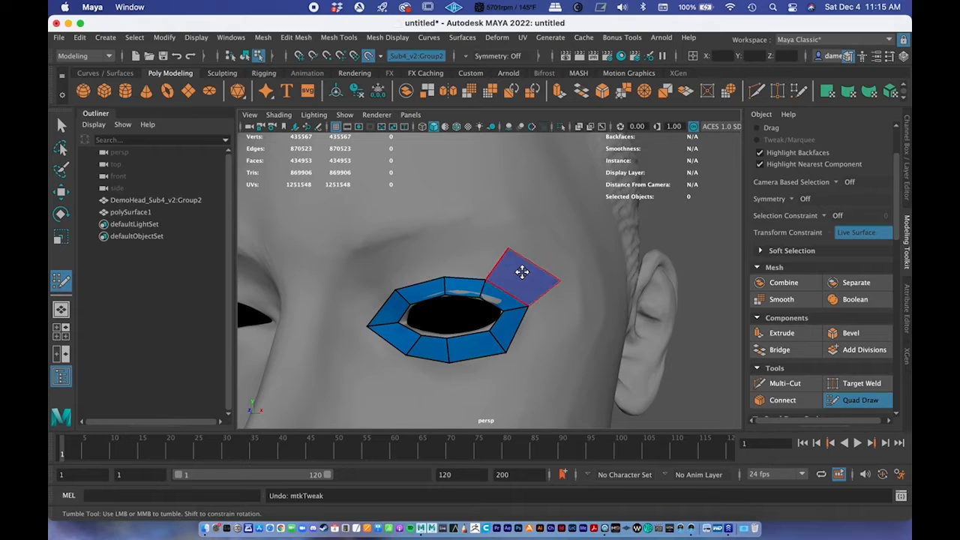
key("ctrl+z")
key("Tab")
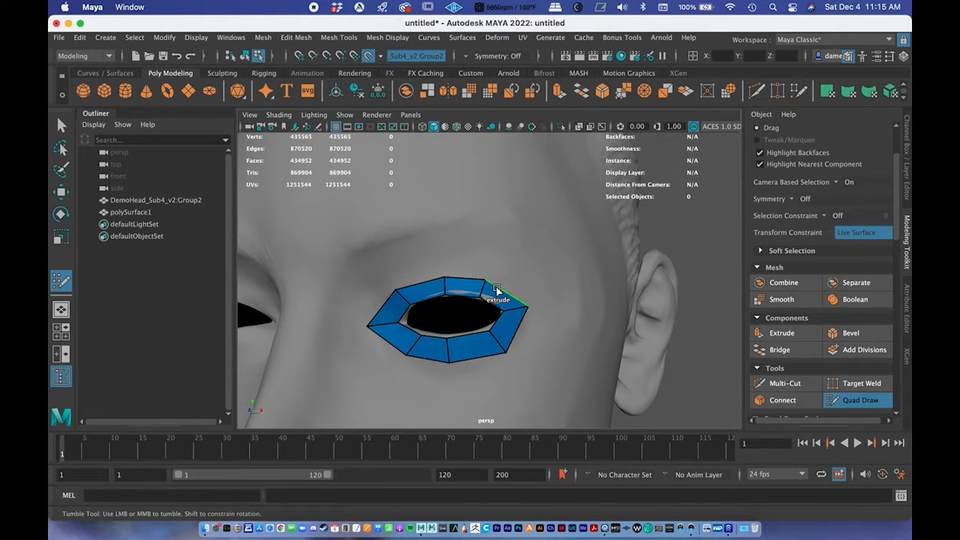
mouse_move(497, 290)
left_mouse_down()
mouse_move(523, 273)
mouse_move(530, 284)
left_mouse_up()
key("ctrl+z")
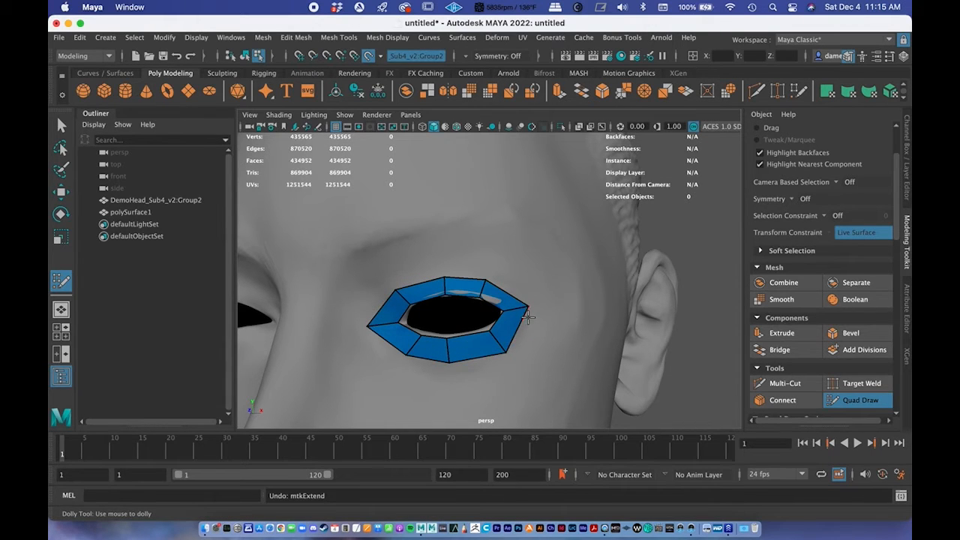
key("ctrl+z")
Extend one border edge at the eye's outer corner and one below its inner corner into new quads
left_click_drag(523, 330, 536, 345)
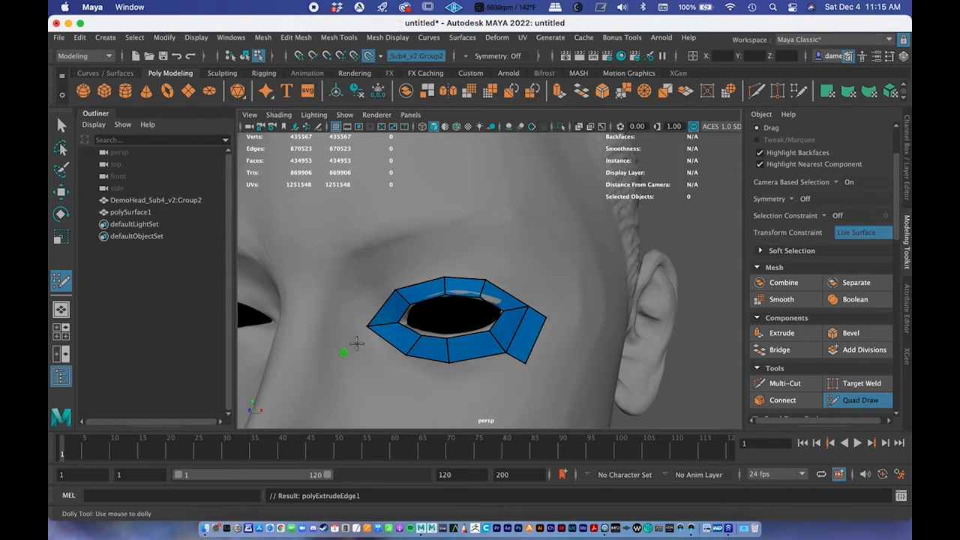
left_click_drag(390, 339, 341, 357)
left_click(401, 302, "shift")
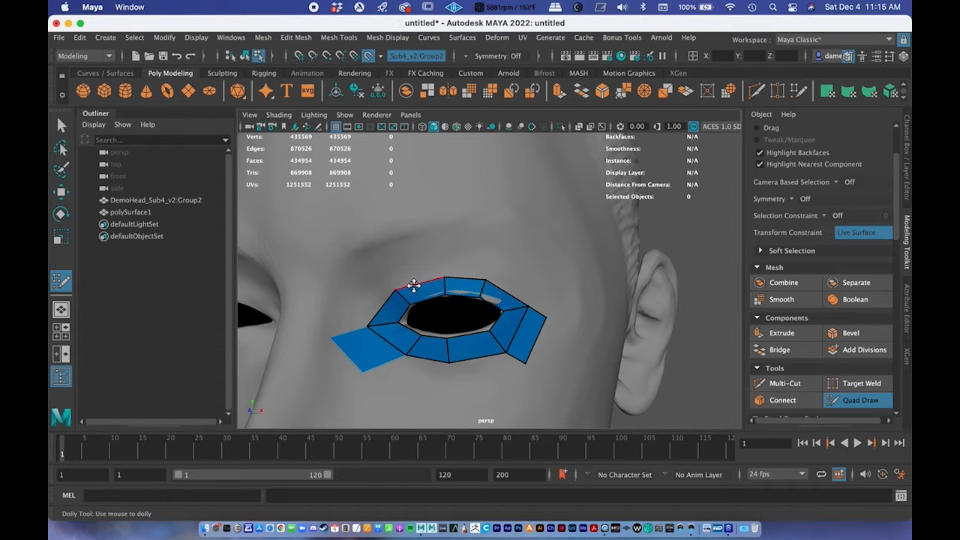
Extend the connected upper border edges of the eye ring toward the brow as a row of four quads
key("Tab")
mouse_move(420, 287)
left_mouse_down()
mouse_move(412, 237)
mouse_move(450, 253)
mouse_move(467, 285)
mouse_move(432, 276)
left_mouse_up()
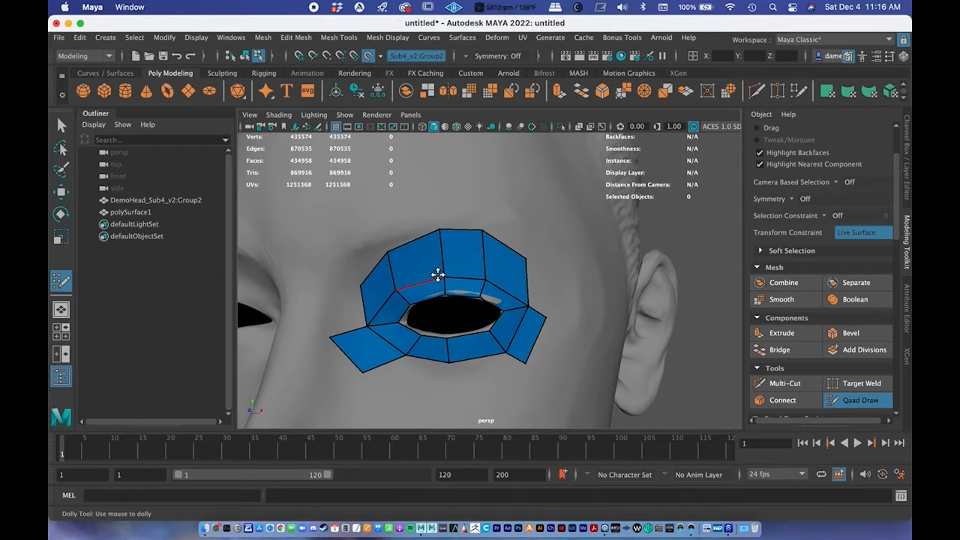
key("ctrl+z")
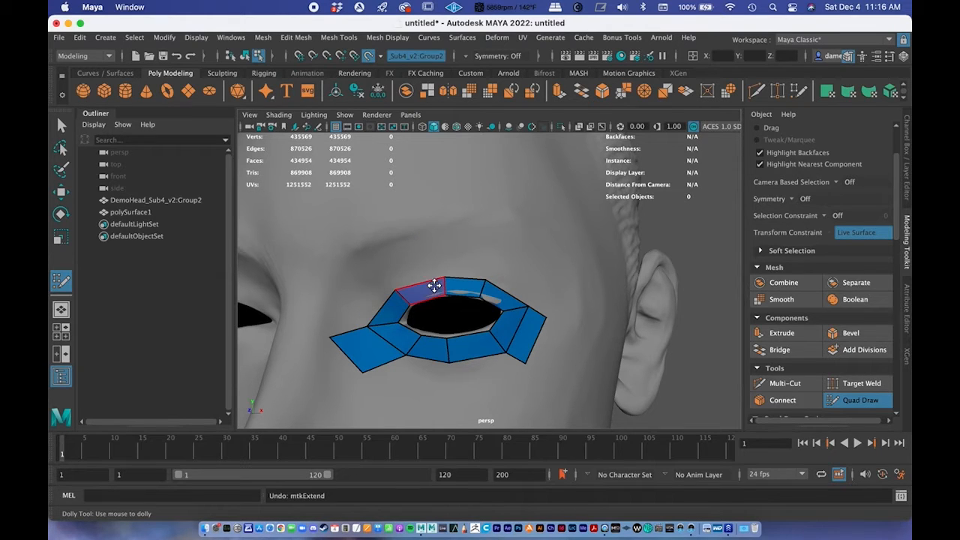
left_click_drag(429, 281, 425, 234)
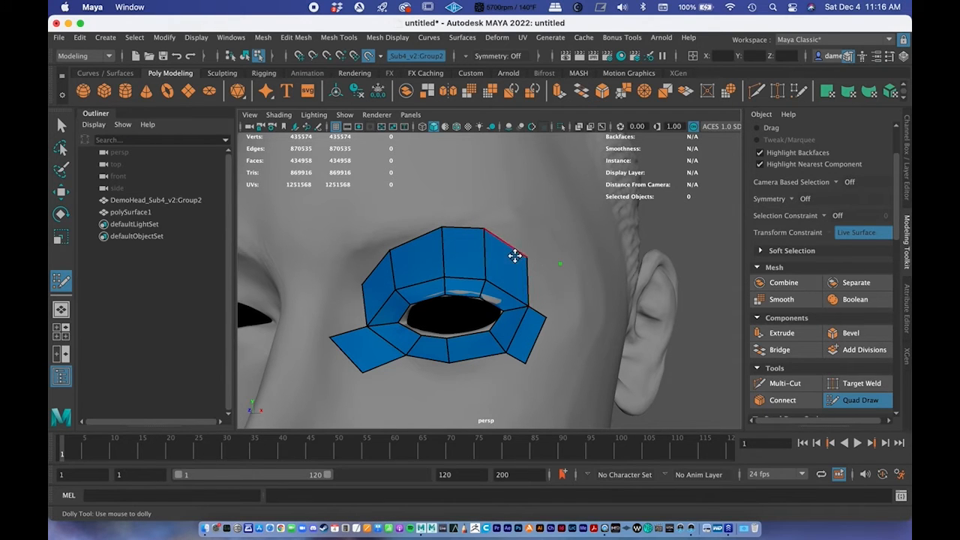
Pull the outer vertices of the upper row outward toward the temple and the nose bridge to widen its quads
key("ctrl+z")
left_click_drag(525, 258, 566, 263)
key("ctrl+z")
left_click_drag(528, 256, 563, 282)
left_click_drag(485, 228, 517, 237)
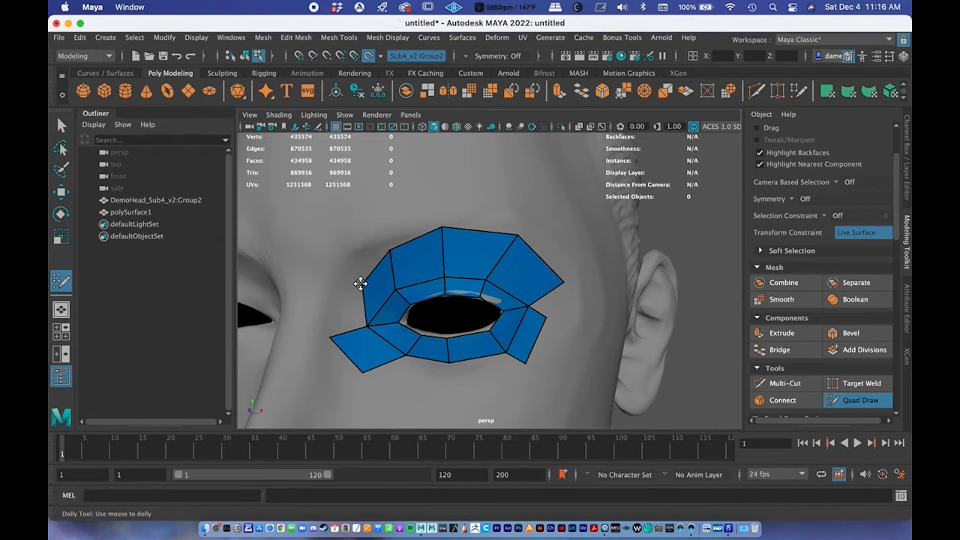
left_click_drag(362, 285, 327, 300)
mouse_move(389, 259)
left_mouse_down()
mouse_move(392, 250)
mouse_move(374, 247)
left_mouse_up()
left_click_drag(332, 342, 323, 331)
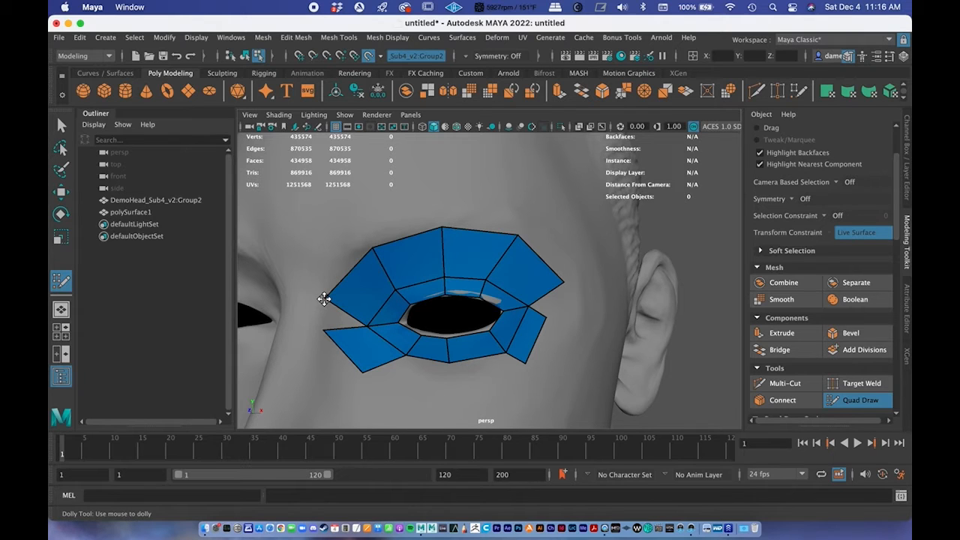
Weld both ends of the upper row to the neighbouring quads at the eye's inner and outer corners
left_click_drag(323, 298, 324, 328)
left_click_drag(543, 321, 570, 323)
left_click_drag(562, 283, 567, 325)
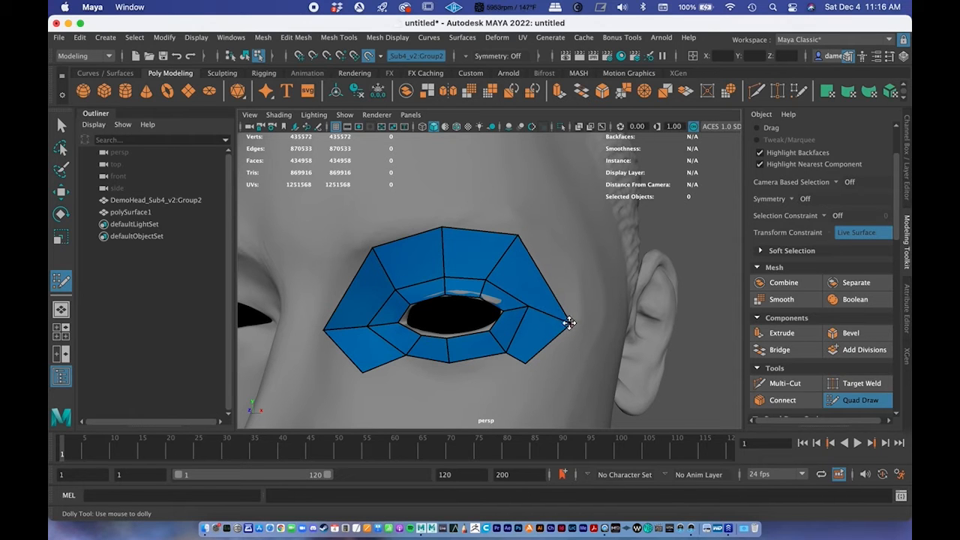
Reposition the outer ring's vertices at the temple, below the eye and beside the nose to even out the quads
left_click_drag(569, 322, 560, 306)
left_click_drag(520, 360, 531, 379)
left_click_drag(362, 372, 386, 382)
left_click_drag(323, 329, 331, 336)
Extend the two lower border edges below the eye into quads and weld their ends to close the outer ring
middle_click_drag(459, 313, 458, 228, "alt")
right_click_drag(458, 228, 398, 253, "alt")
mouse_move(398, 253)
left_mouse_down("alt")
mouse_move(420, 277)
mouse_move(403, 262)
left_mouse_up("alt")
right_click_drag(403, 261, 456, 307, "alt")
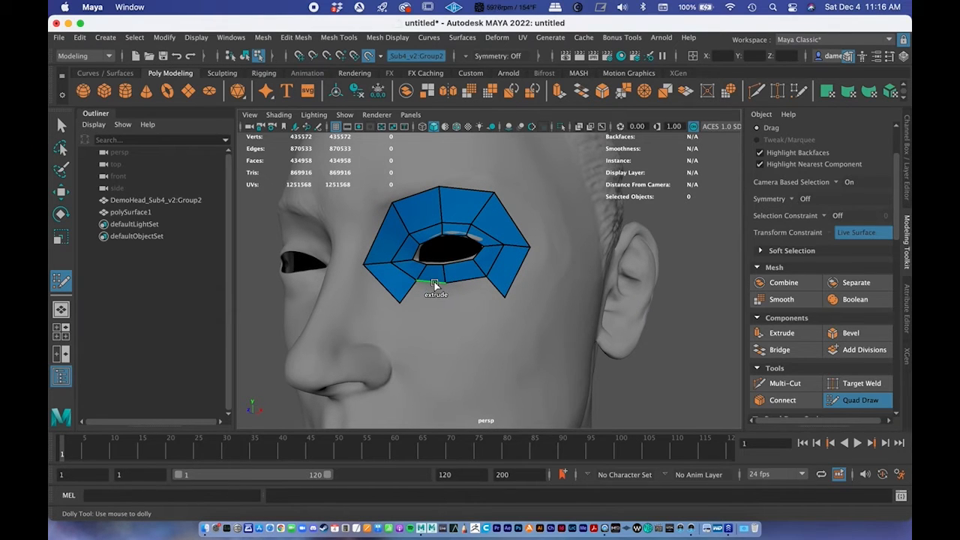
mouse_move(435, 284)
left_mouse_down()
mouse_move(436, 315)
mouse_move(399, 304)
left_mouse_up()
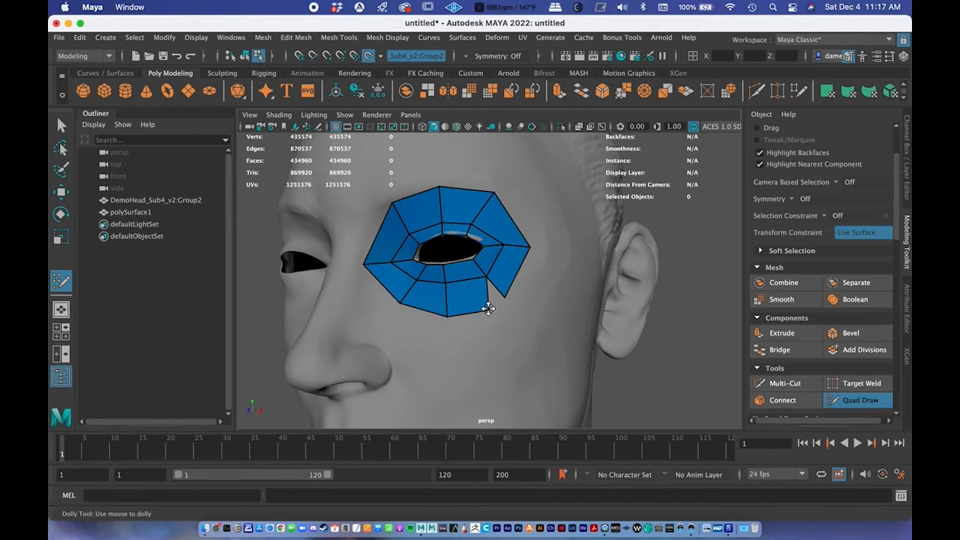
left_click_drag(489, 309, 506, 298)
Try inserting an edge loop through the outer ring of quads and undo the attempts
right_click_drag(505, 298, 463, 306, "alt")
left_click_drag(463, 306, 349, 269, "alt")
right_click_drag(349, 270, 444, 279, "alt")
left_click_drag(444, 278, 426, 297, "alt")
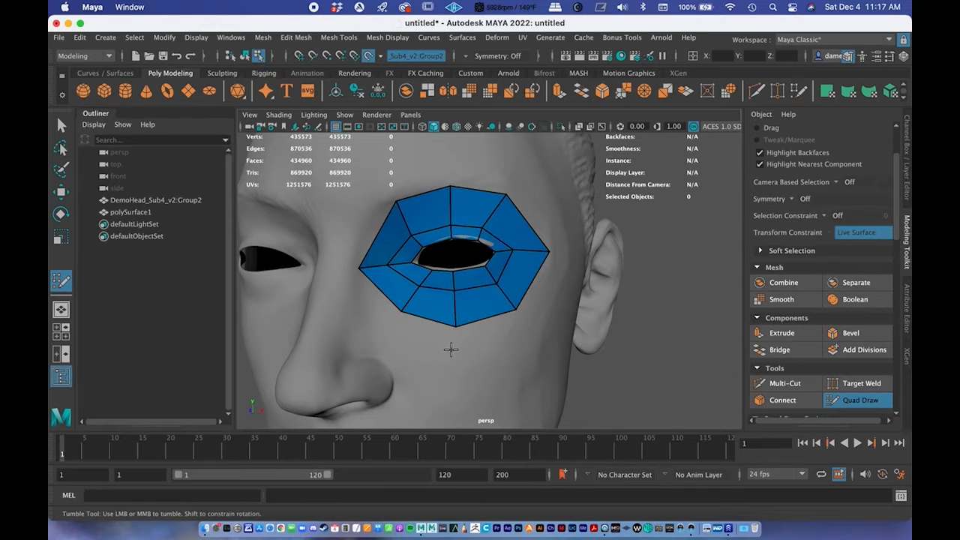
left_click(479, 302, "ctrl")
key("ctrl+z")
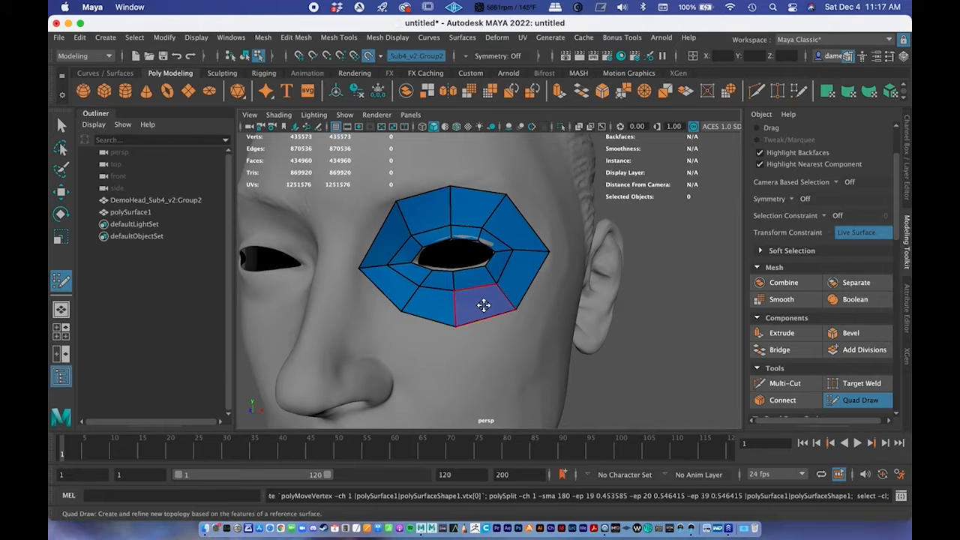
key("ctrl+z")
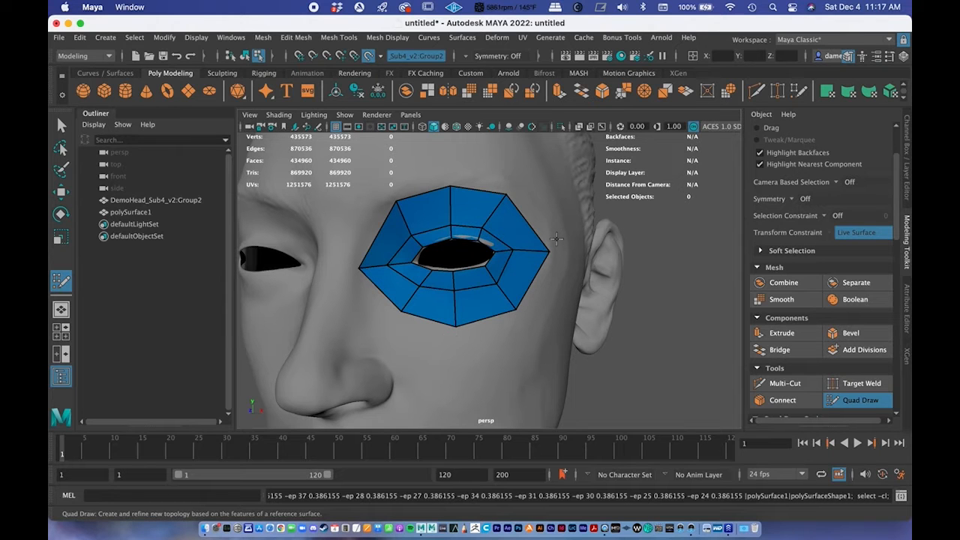
Move the outer ring's upper inner and top vertices slightly toward the nose along the brow
left_click_drag(574, 289, 538, 299, "alt")
mouse_move(519, 261)
left_mouse_down()
mouse_move(494, 257)
mouse_move(493, 285)
mouse_move(390, 273)
left_mouse_up()
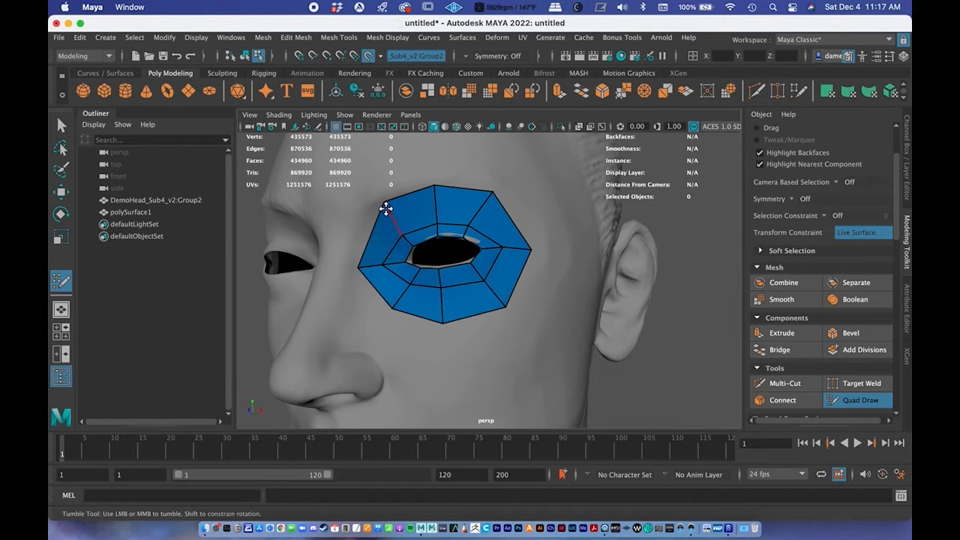
left_click_drag(383, 205, 373, 208)
mouse_move(433, 185)
left_mouse_down()
mouse_move(443, 197)
mouse_move(424, 190)
left_mouse_up()
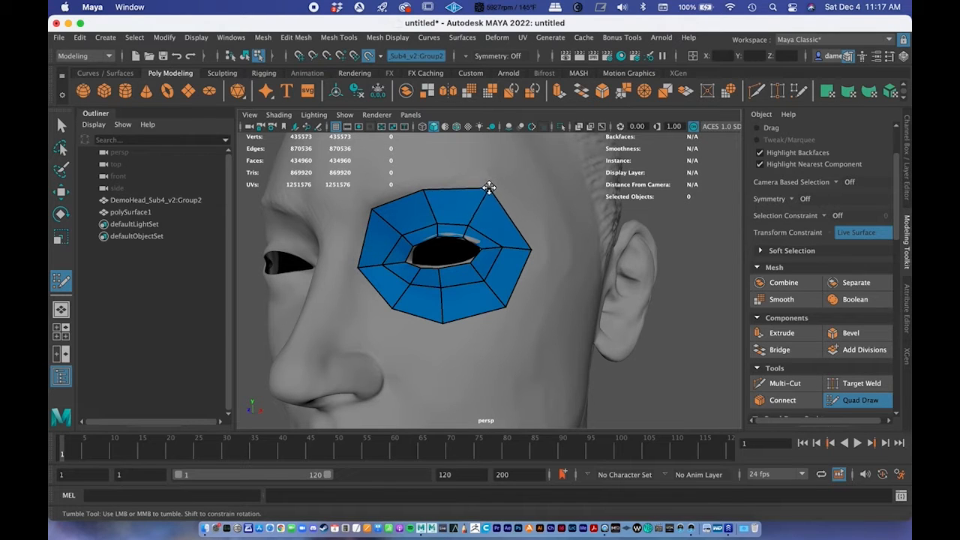
Fill a quad on the tip of the nose with one side along the face's centreline
mouse_move(457, 322)
left_mouse_down("alt")
mouse_move(318, 295)
mouse_move(390, 324)
mouse_move(416, 319)
mouse_move(381, 330)
mouse_move(398, 285)
mouse_move(466, 284)
mouse_move(467, 275)
left_mouse_up("alt")
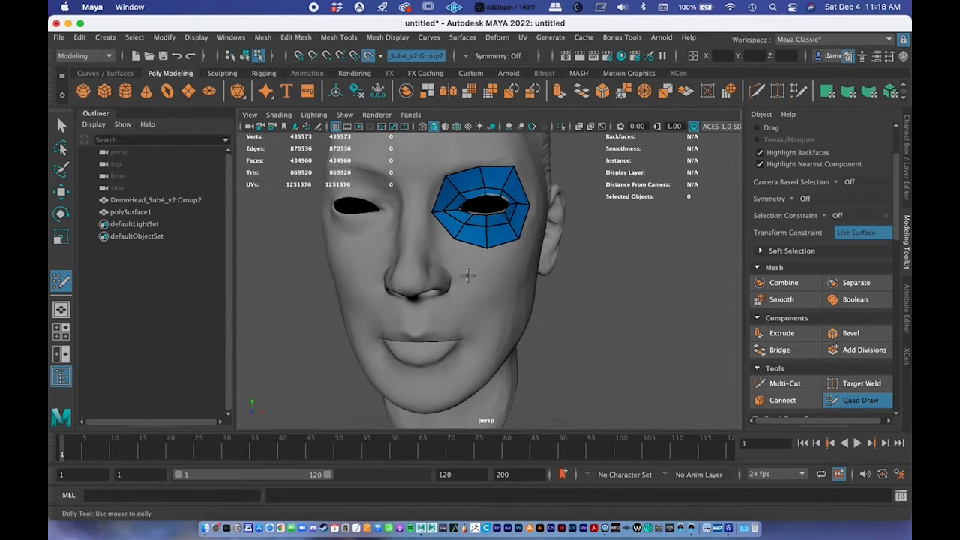
middle_click_drag(505, 186, 497, 250, "alt")
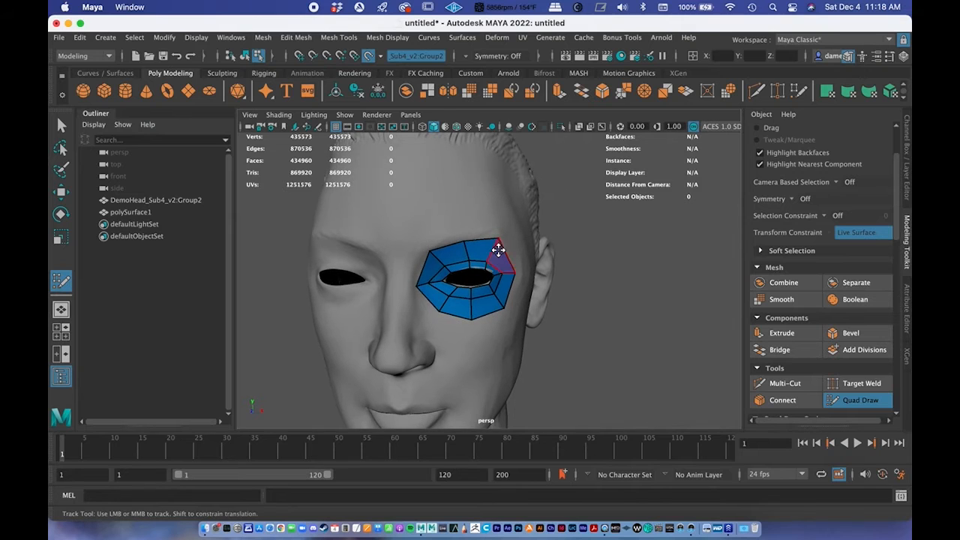
left_click_drag(449, 305, 417, 320, "alt")
right_click_drag(417, 318, 422, 323, "alt")
left_click_drag(422, 323, 381, 289, "alt")
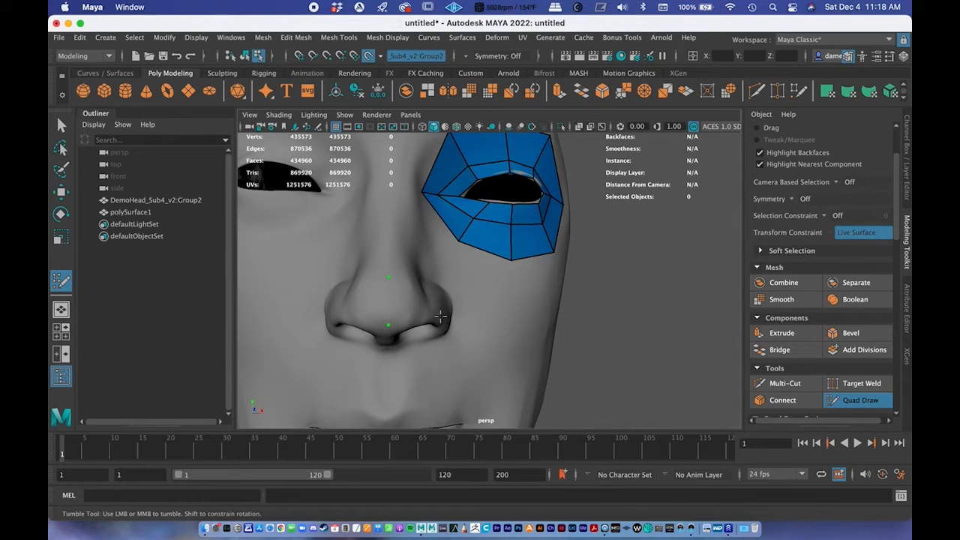
left_click(405, 297, "shift")
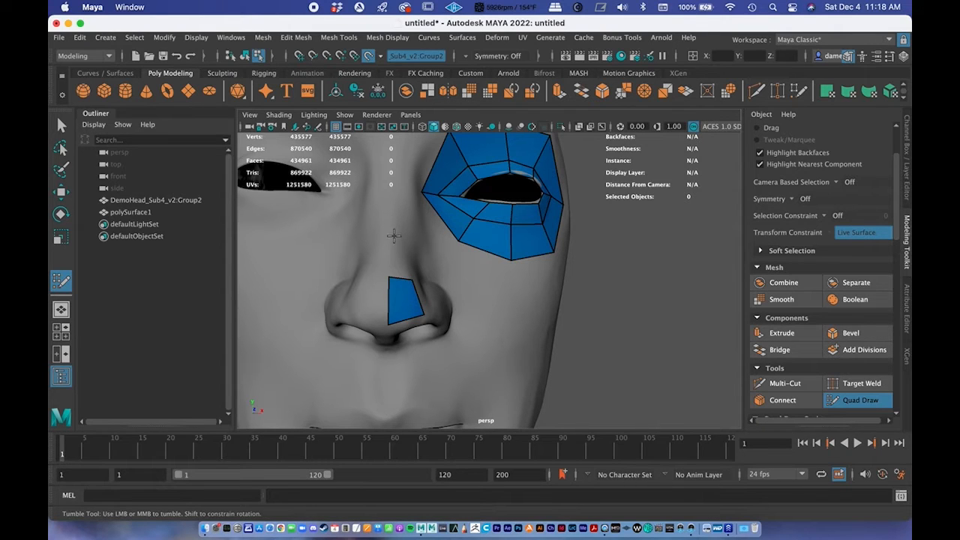
Fill a second quad directly above the nose tip quad, continuing up the nose bridge
scroll(394, 235, "up", 2)
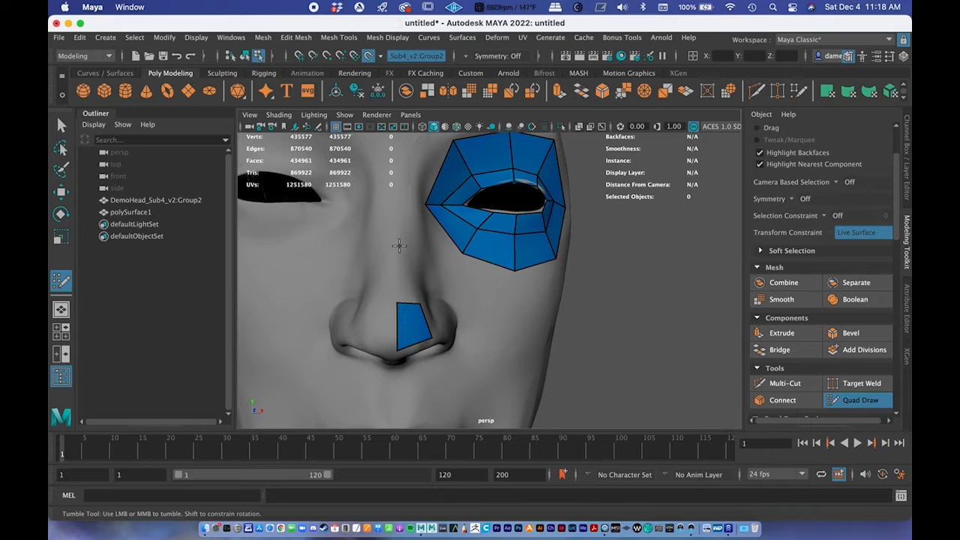
left_click(413, 261, "shift")
key("ctrl+z")
left_click(405, 279, "shift")
Fill a long quad from the nose tip quad across the side of the nostril wing
left_click_drag(405, 279, 437, 320, "alt")
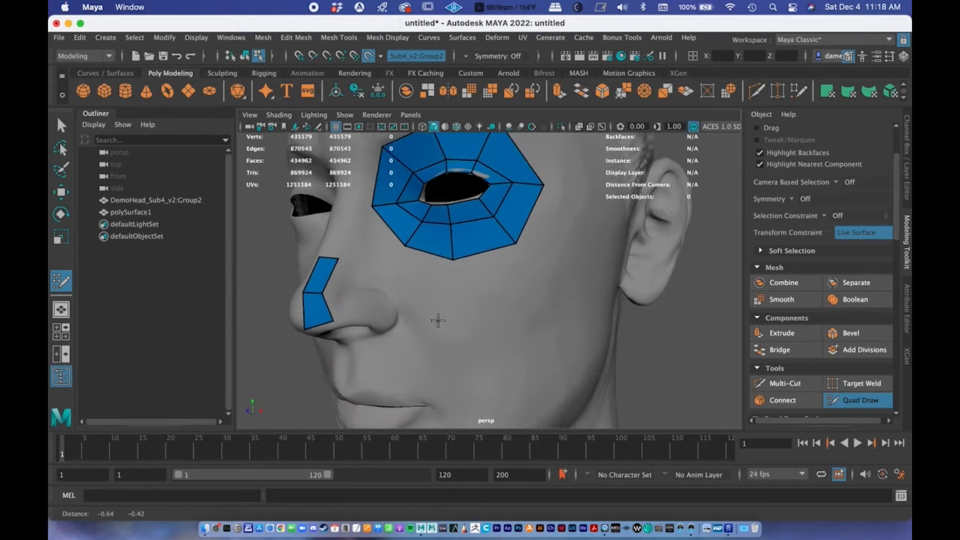
scroll(375, 289, "up", 3)
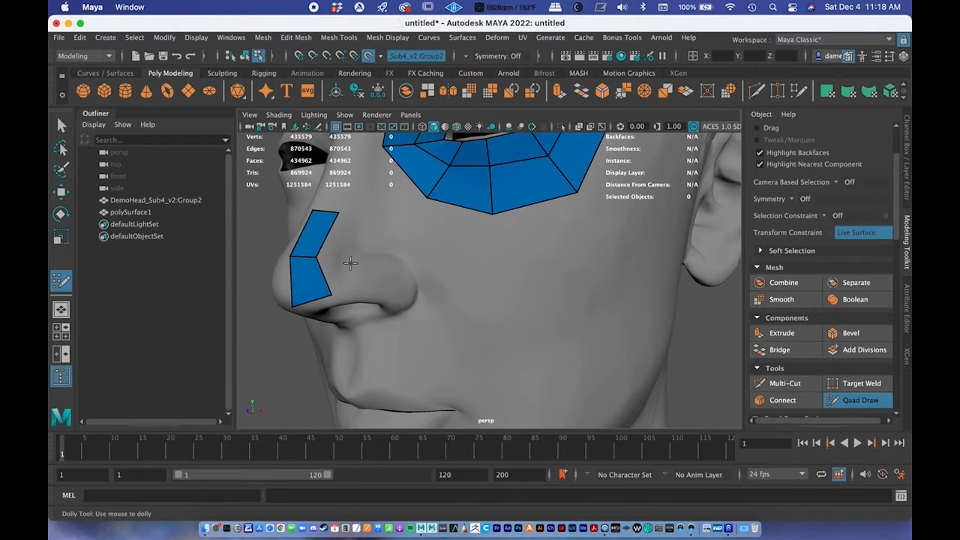
left_click_drag(363, 279, 415, 259, "alt")
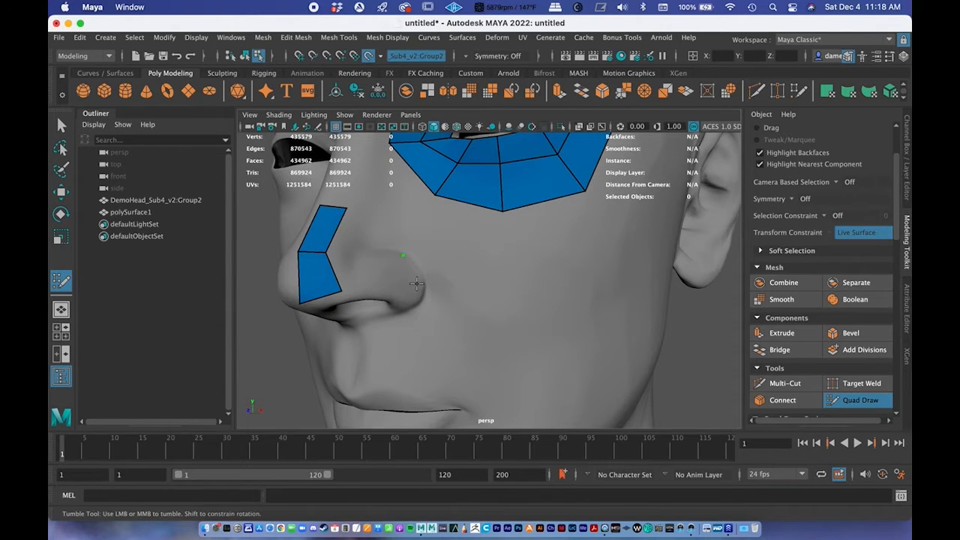
left_click(377, 274, "shift")
left_click_drag(378, 274, 375, 300, "alt")
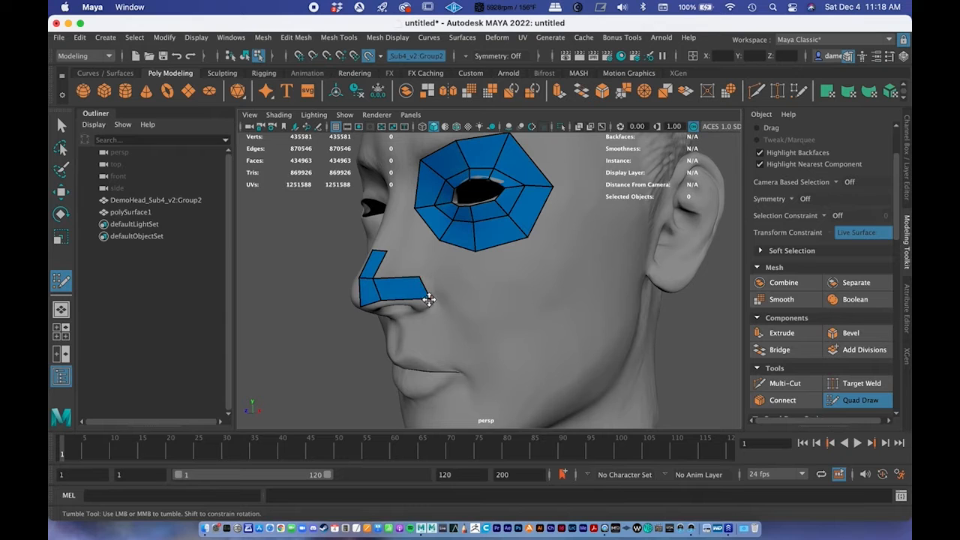
Fill two connected quads along the underside of the nose tip and the nostril rim
left_click_drag(429, 300, 401, 309, "alt")
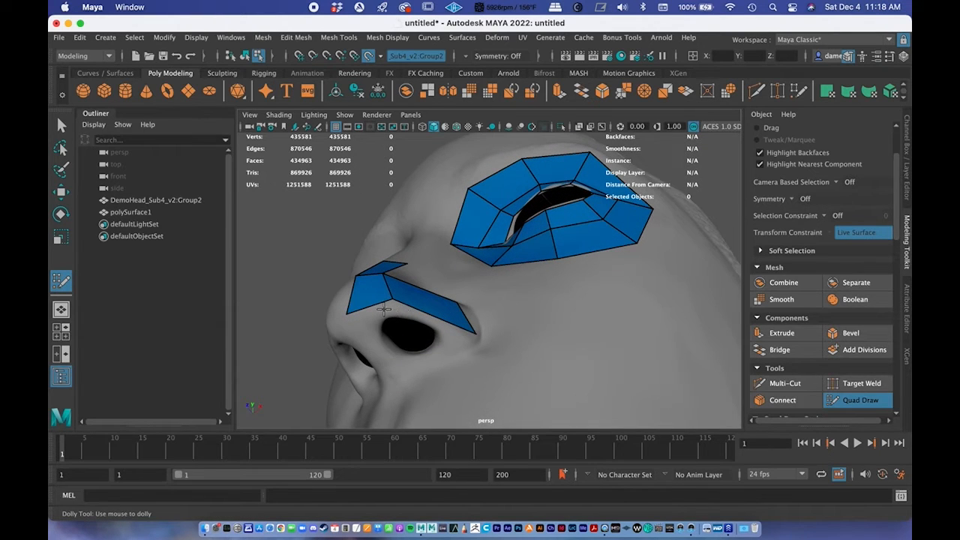
left_click_drag(454, 308, 442, 324, "alt")
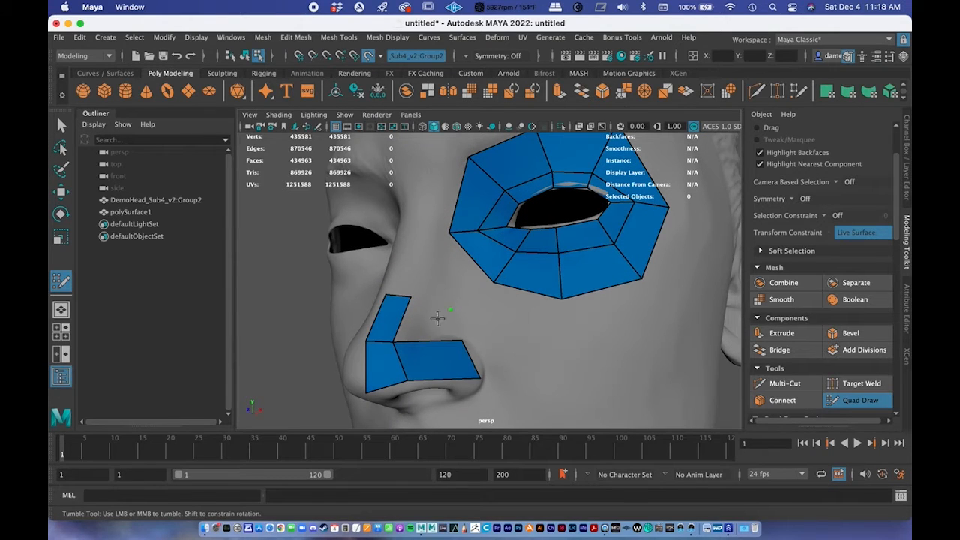
left_click(447, 323, "shift")
left_click_drag(478, 364, 441, 327, "alt")
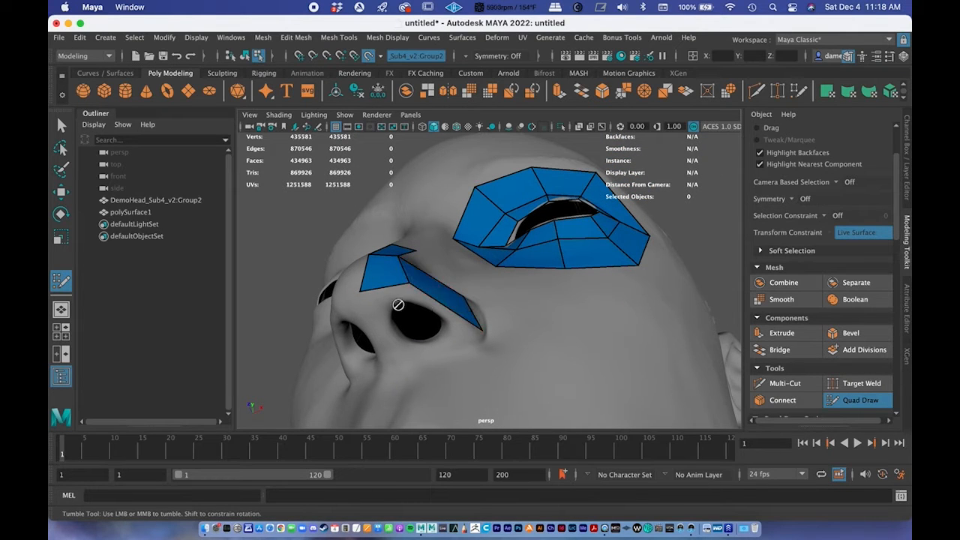
middle_click_drag(384, 288, 391, 306)
key("z")
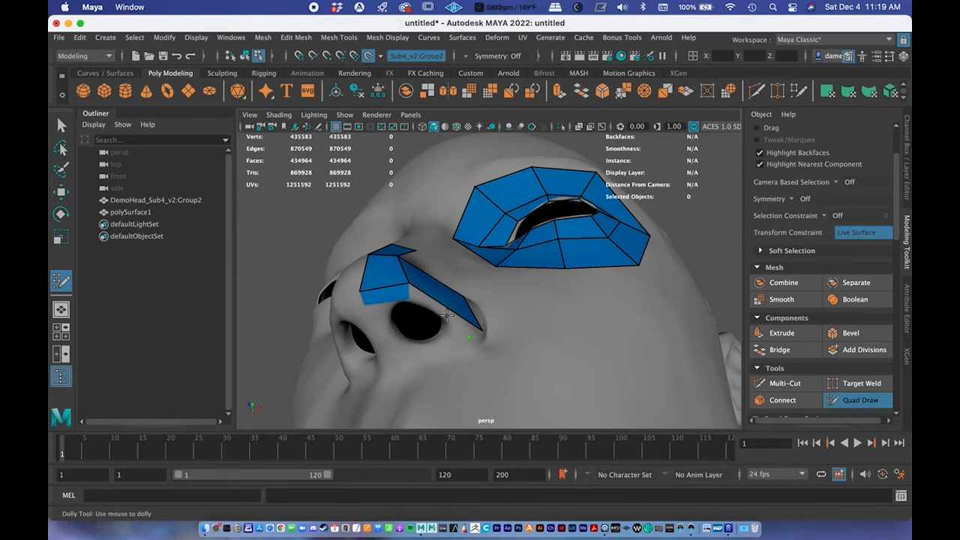
left_click(447, 316, "shift")
Insert an edge loop midway across the nostril wing quad and the rim quad beneath it
mouse_move(458, 338)
left_mouse_down("alt")
mouse_move(393, 350)
mouse_move(446, 323)
left_mouse_up("alt")
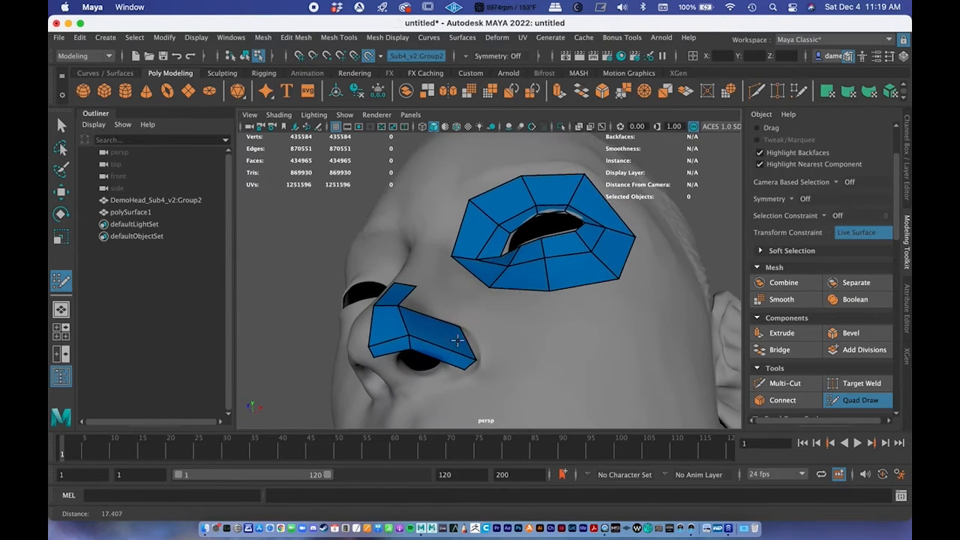
right_click_drag(447, 322, 459, 312, "alt")
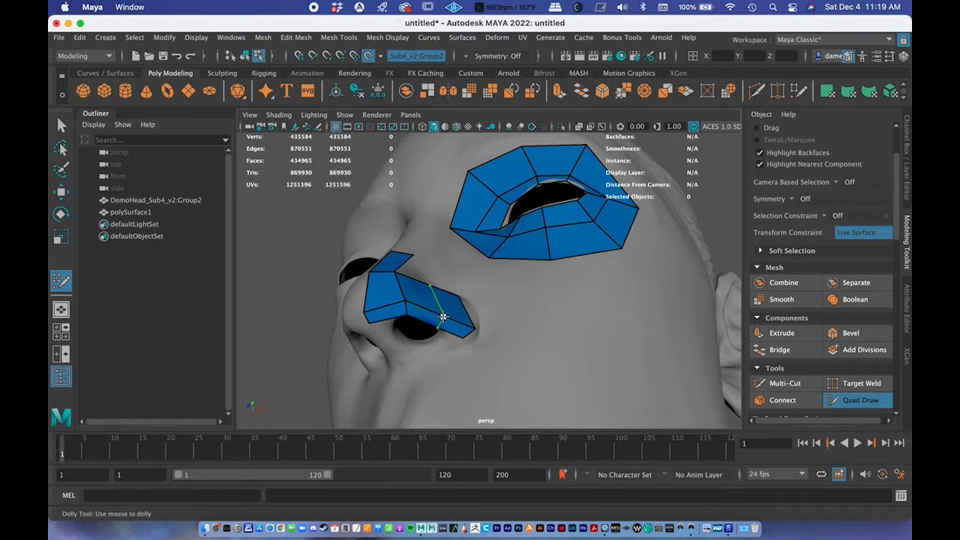
left_click(444, 316, "ctrl")
middle_click_drag(463, 352, 389, 324, "alt")
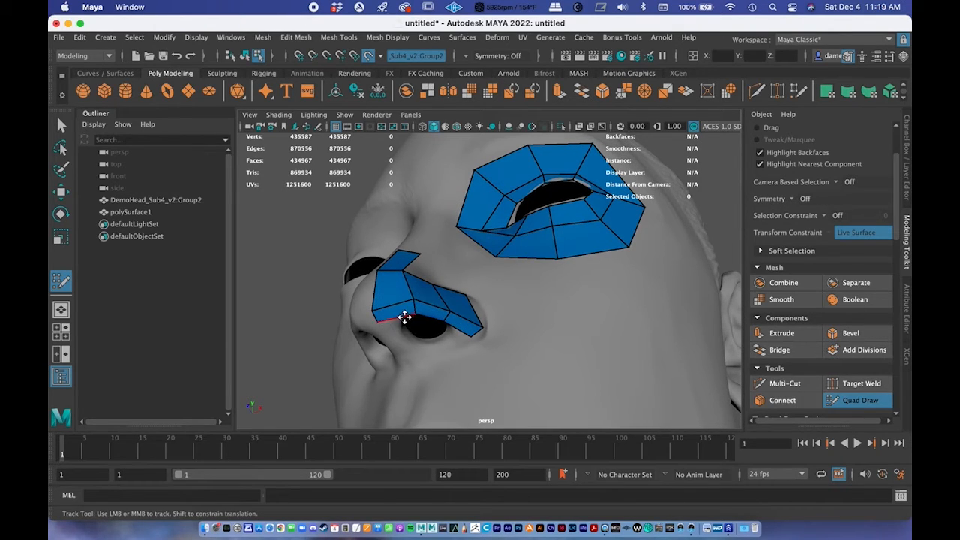
Adjust the upper and rear vertices of the nostril wing quads to follow the wing's contour
left_click_drag(407, 322, 454, 341, "alt")
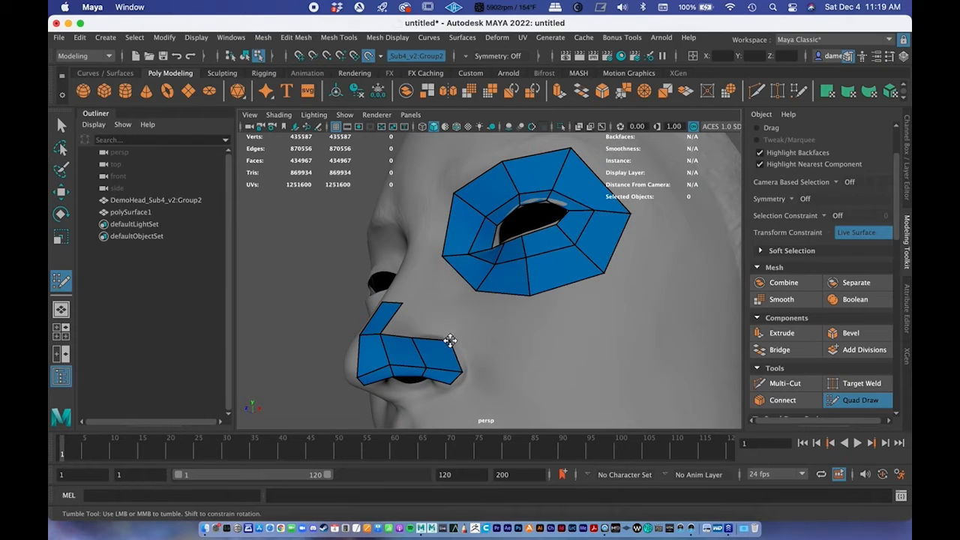
left_click_drag(452, 342, 443, 343, "alt")
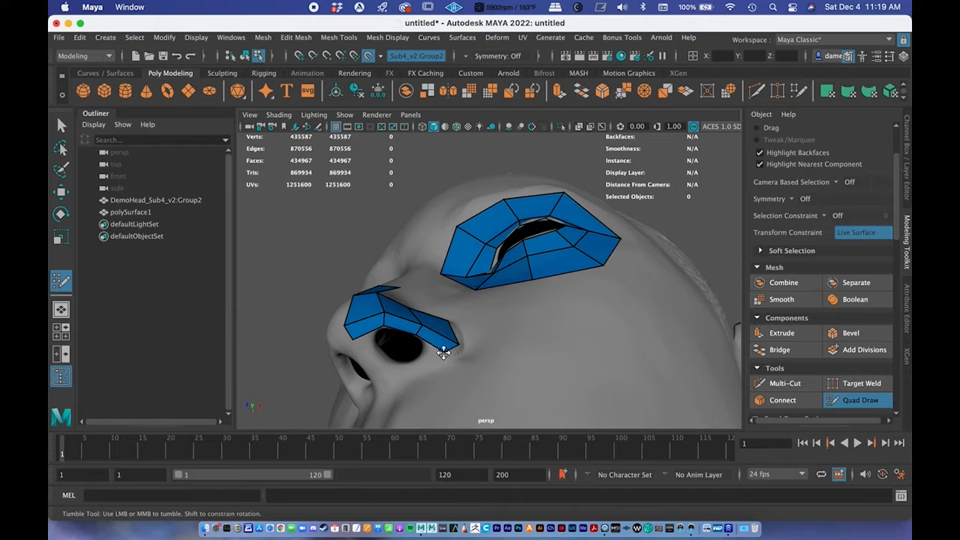
mouse_move(450, 352)
left_mouse_down("alt")
mouse_move(480, 300)
mouse_move(435, 281)
mouse_move(443, 292)
left_mouse_up("alt")
scroll(482, 279, "up", 5)
left_click_drag(429, 235, 433, 223)
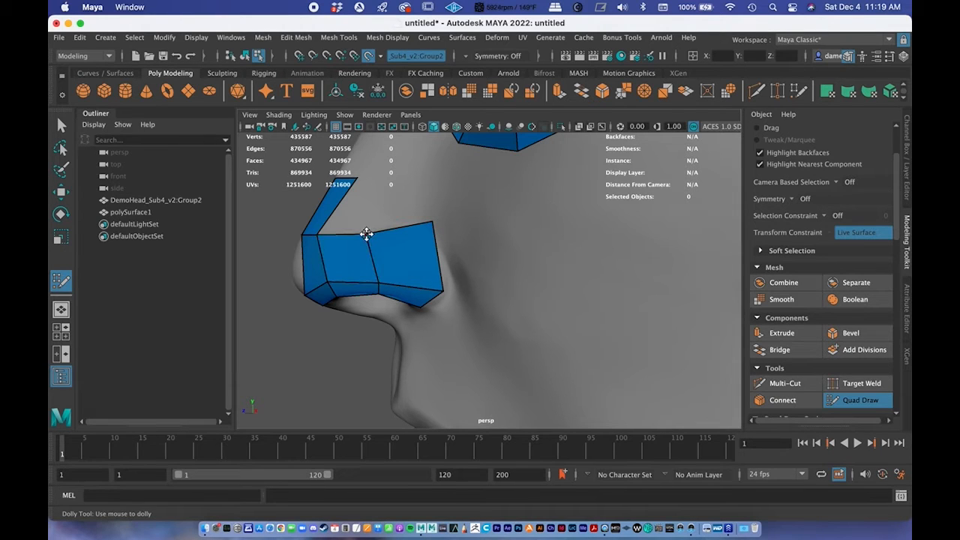
left_click_drag(432, 222, 423, 226)
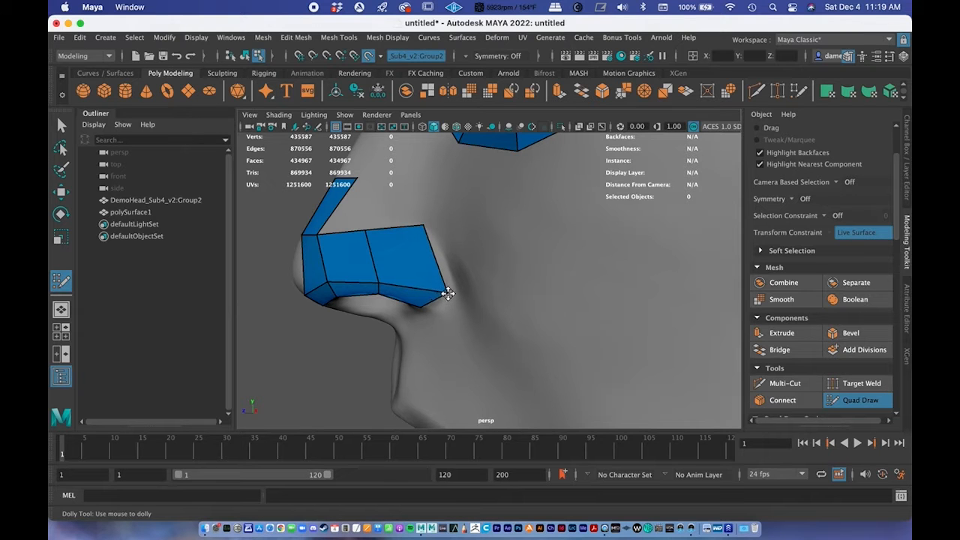
Examine the nose and nostril quads from the front, the side and below
left_click_drag(371, 290, 413, 315, "alt")
right_click_drag(414, 315, 374, 331, "alt")
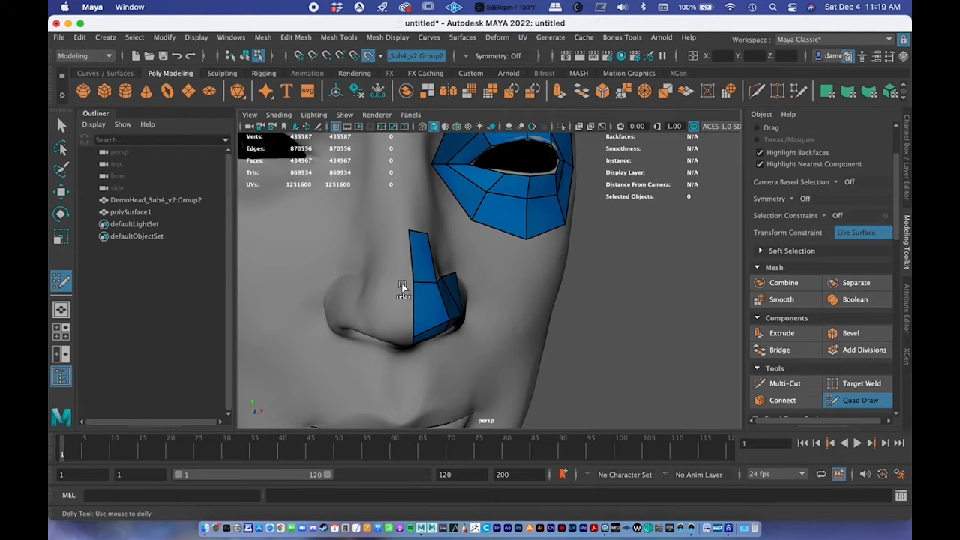
left_click_drag(452, 320, 365, 310, "alt")
middle_click_drag(364, 310, 315, 263, "alt")
right_click_drag(315, 263, 375, 258, "alt")
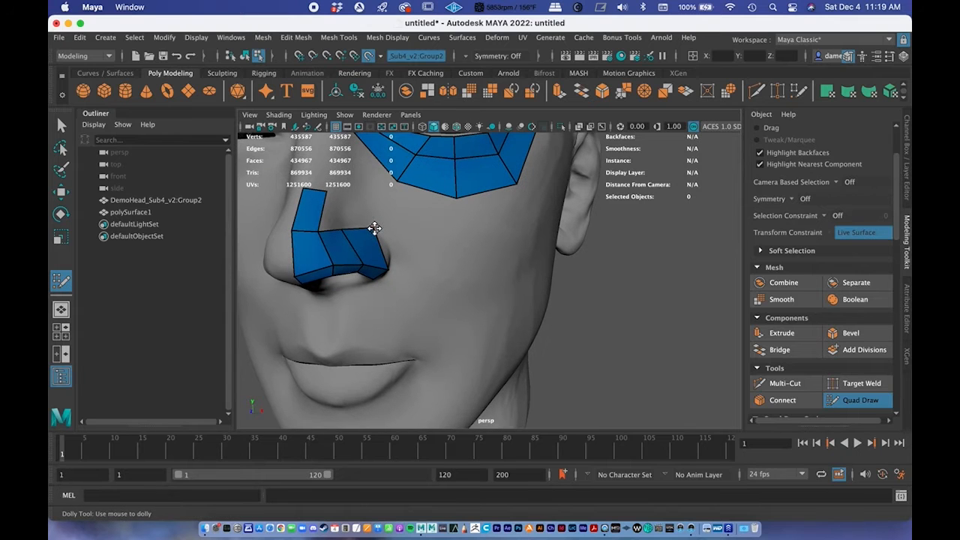
left_click_drag(375, 235, 385, 311, "alt")
right_click_drag(385, 312, 354, 332, "alt")
left_click_drag(365, 390, 408, 319, "alt")
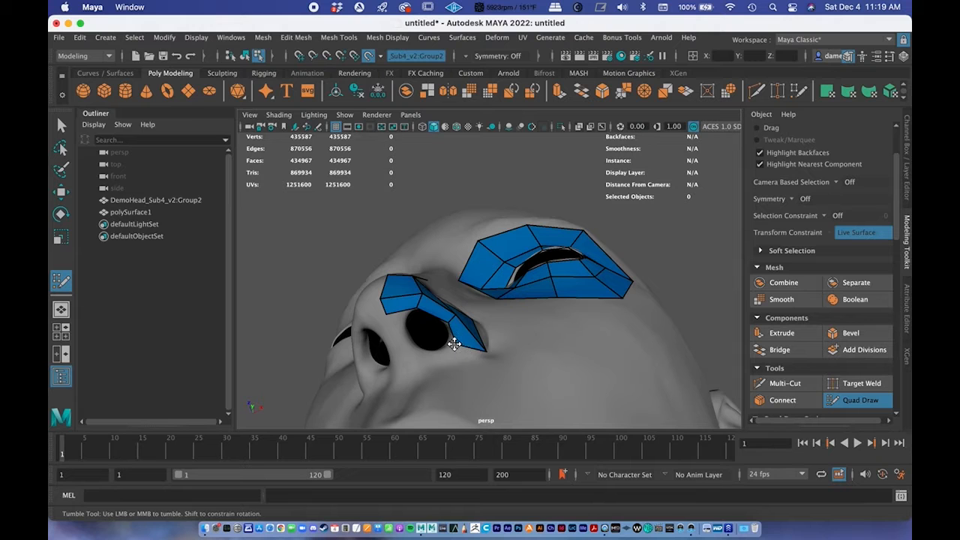
Fill a further quad above the existing nose bridge quads toward the brow
left_click_drag(484, 345, 445, 312, "alt")
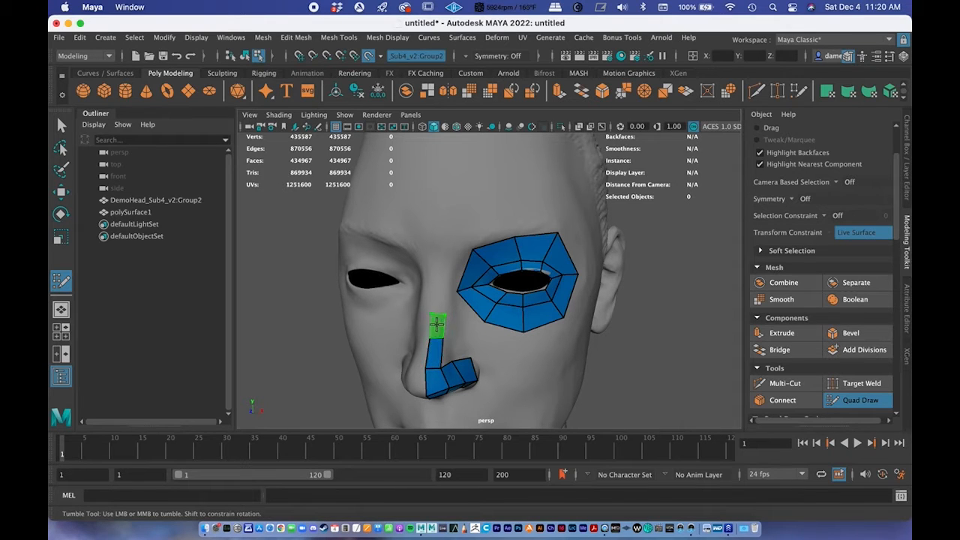
left_click_drag(486, 376, 488, 316, "alt")
right_click_drag(488, 316, 396, 291, "alt")
left_click_drag(396, 292, 368, 307, "alt")
right_click_drag(368, 307, 555, 283, "alt")
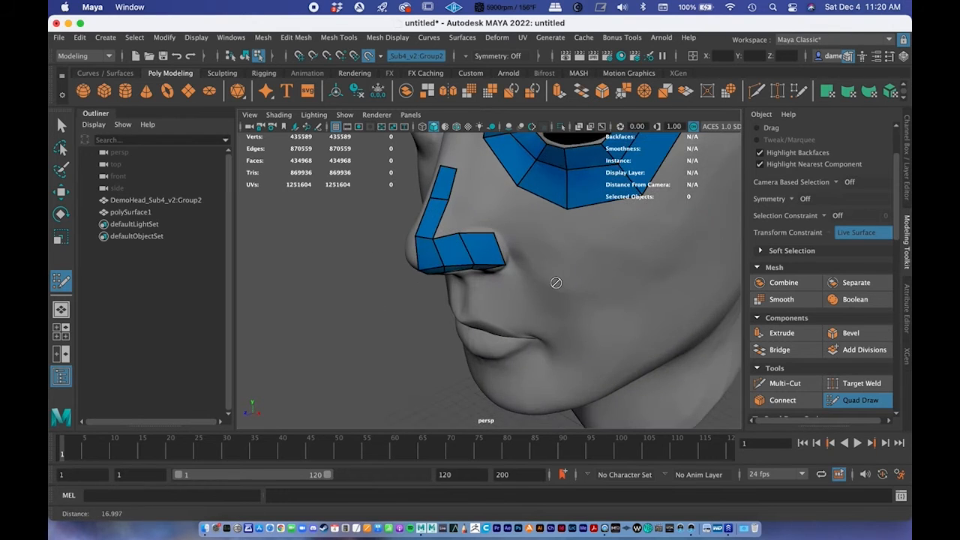
Fill a quad in the corner between the nose bridge strip and the nostril wing quads
middle_click_drag(474, 222, 457, 282, "alt")
right_click(457, 281, "alt")
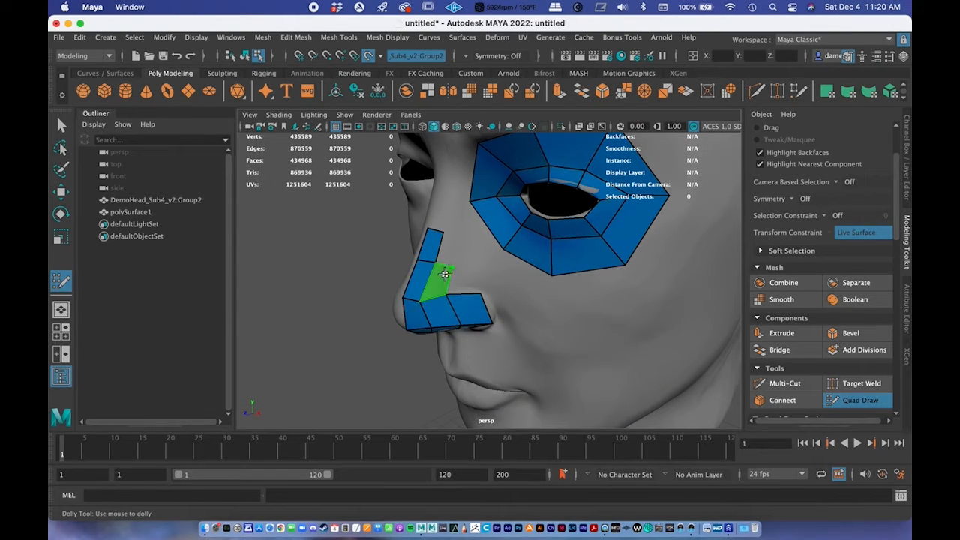
left_click_drag(494, 285, 466, 301, "alt")
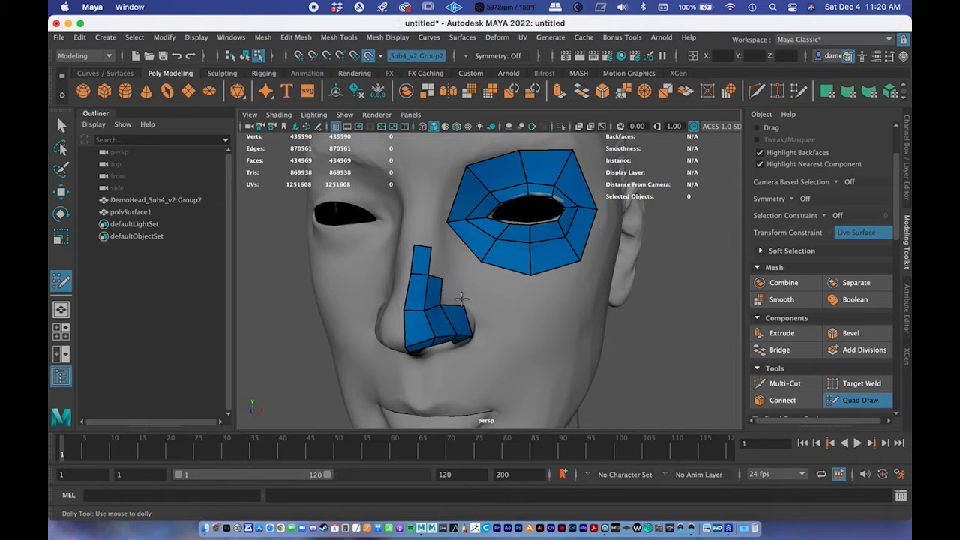
Examine the eye ring and nose quads on the whole head from the front, the side and several distances
right_click_drag(472, 321, 411, 271, "alt")
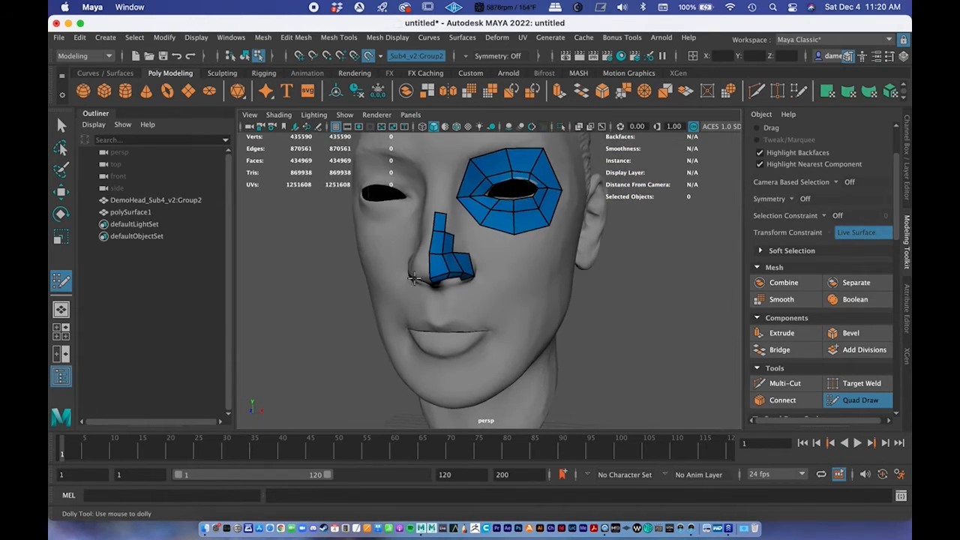
left_click_drag(511, 330, 426, 310, "alt")
left_click_drag(501, 303, 491, 321, "alt")
right_click_drag(490, 321, 419, 287, "alt")
left_click_drag(421, 287, 461, 279, "alt")
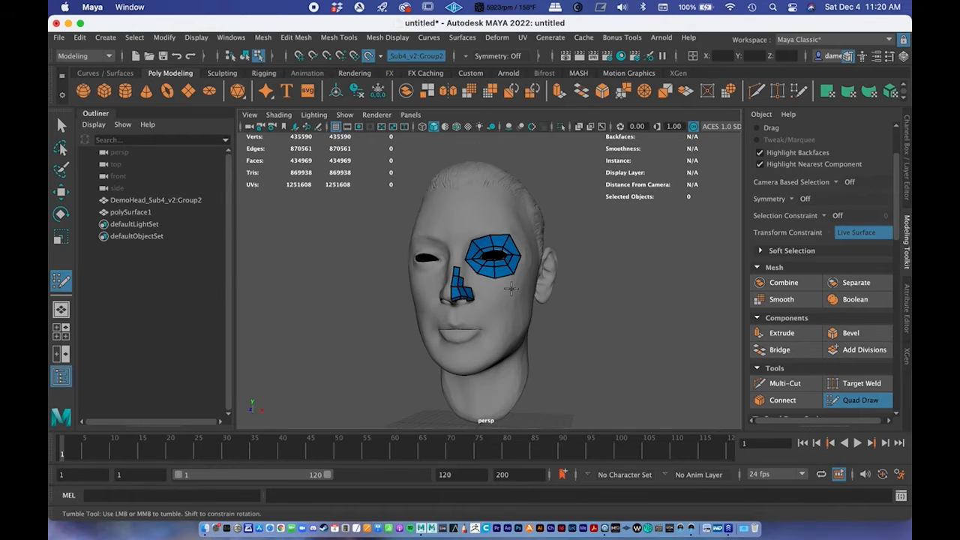
middle_click_drag(442, 299, 439, 247, "alt")
right_click_drag(439, 247, 482, 290, "alt")
mouse_move(456, 311)
left_mouse_down("alt")
mouse_move(496, 297)
mouse_move(466, 298)
left_mouse_up("alt")
middle_click_drag(478, 296, 493, 389, "alt")
left_click_drag(525, 323, 453, 323, "alt")
right_click_drag(523, 360, 428, 320, "alt")
left_click_drag(428, 319, 458, 330, "alt")
middle_click_drag(459, 330, 437, 282, "alt")
right_click_drag(483, 325, 582, 290, "alt")
middle_click_drag(525, 311, 563, 250, "alt")
mouse_move(420, 301)
left_mouse_down("alt")
mouse_move(454, 304)
mouse_move(437, 297)
left_mouse_up("alt")
middle_click_drag(431, 294, 453, 344, "alt")
right_click_drag(453, 343, 306, 286, "alt")
left_click_drag(549, 305, 496, 311, "alt")
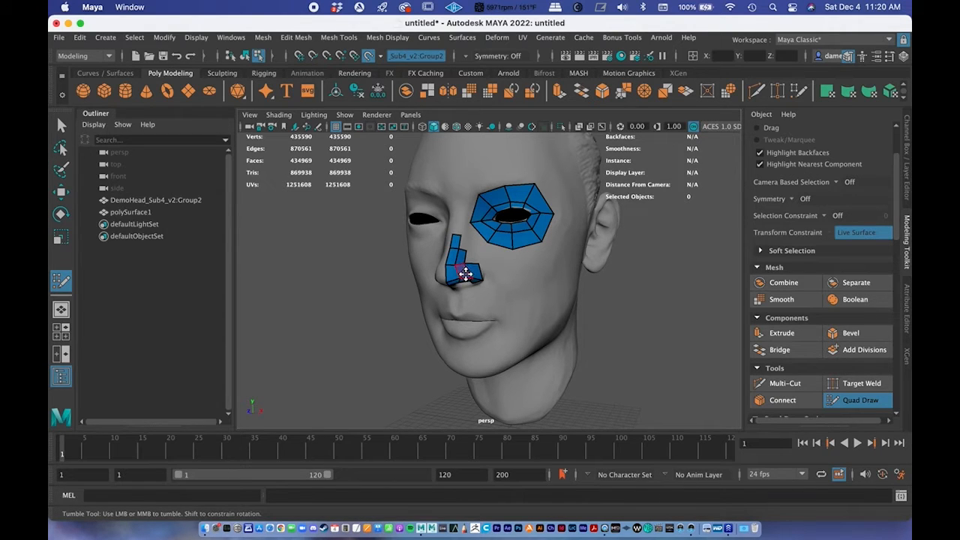
left_click_drag(542, 294, 486, 303, "alt")
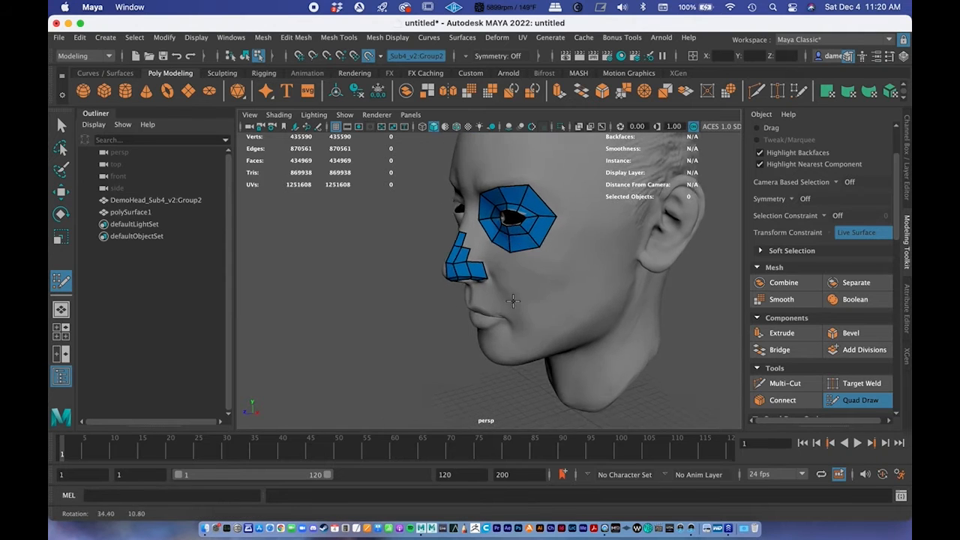
middle_click_drag(521, 281, 492, 333, "alt")
right_click_drag(493, 332, 434, 301, "alt")
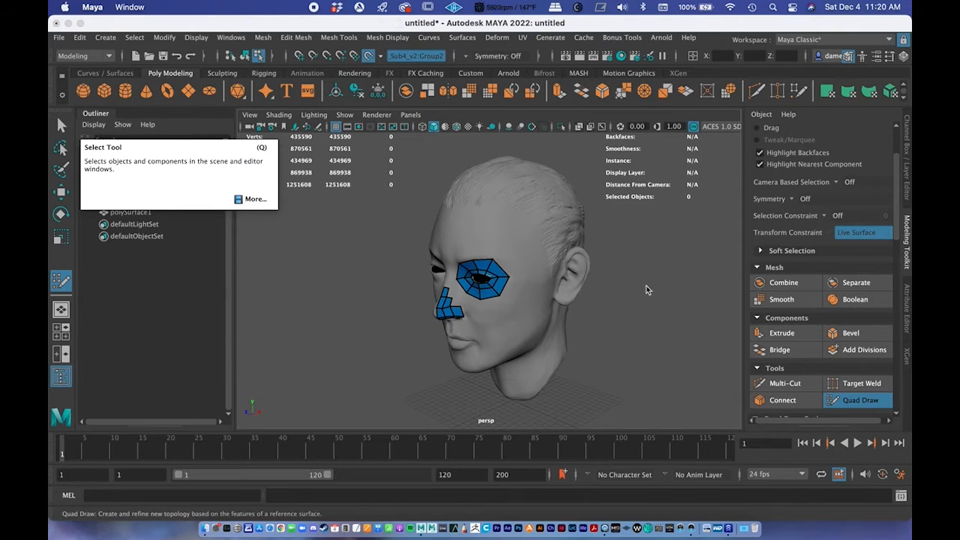
Leave Quad Draw, rename the polySurface1 mesh to Quad_Draw and clear the selection
left_click(62, 126)
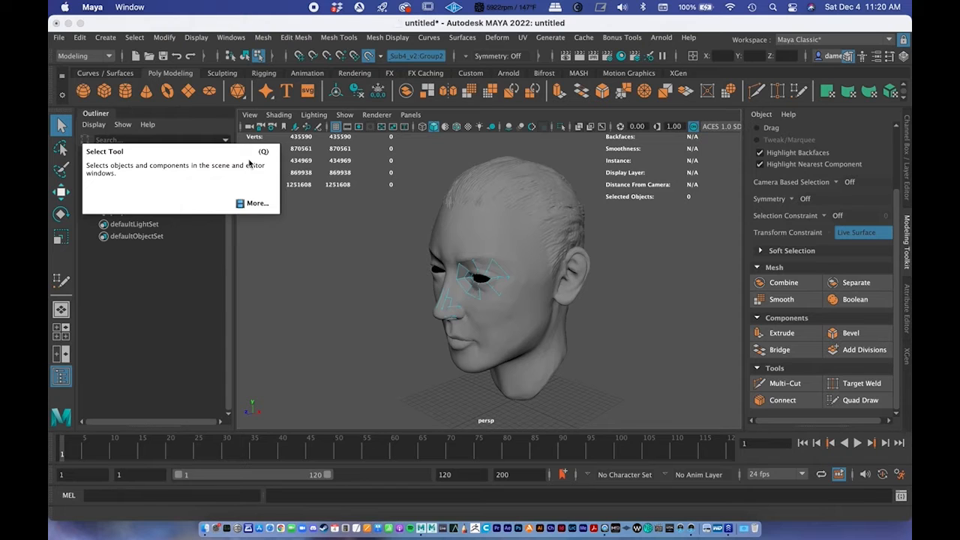
left_click_drag(548, 343, 513, 330, "alt")
scroll(564, 303, "up", 5)
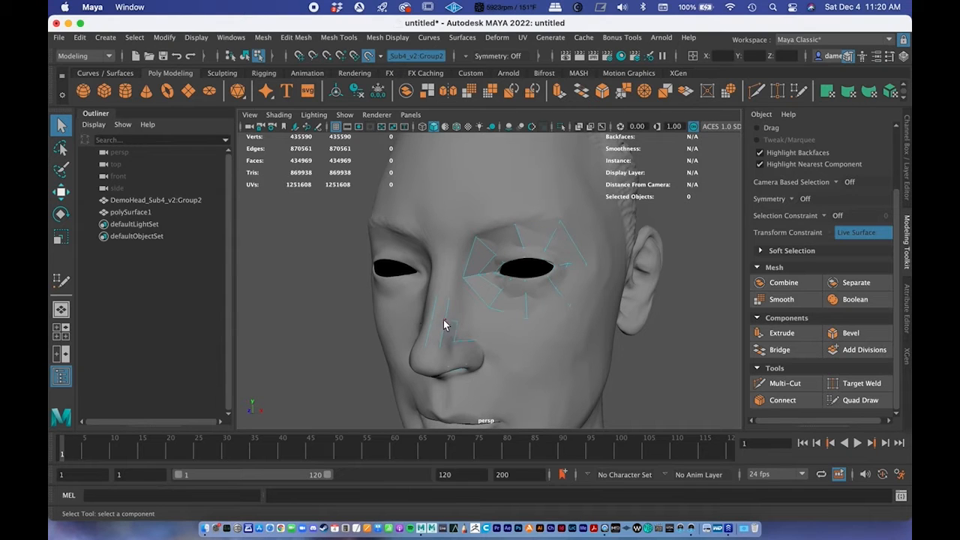
left_click(129, 212)
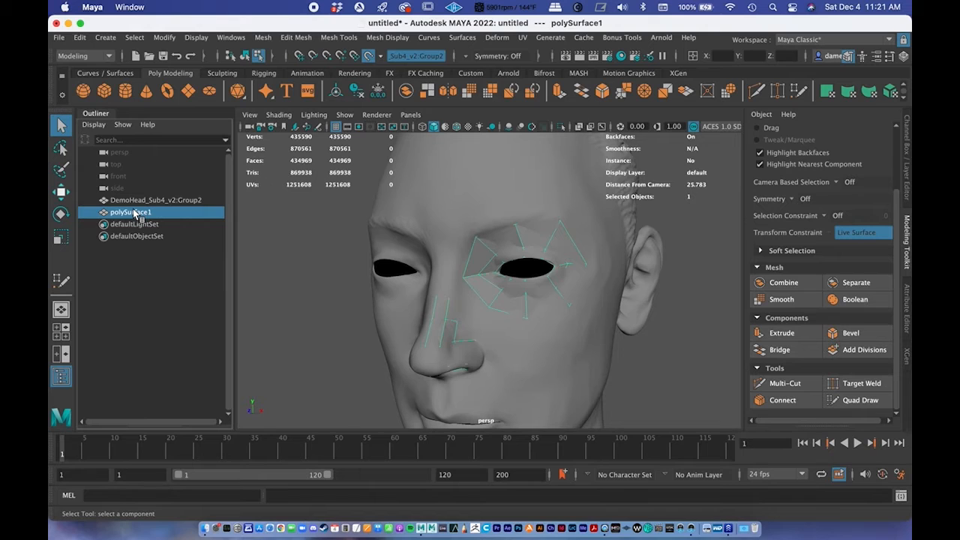
double_click(135, 213)
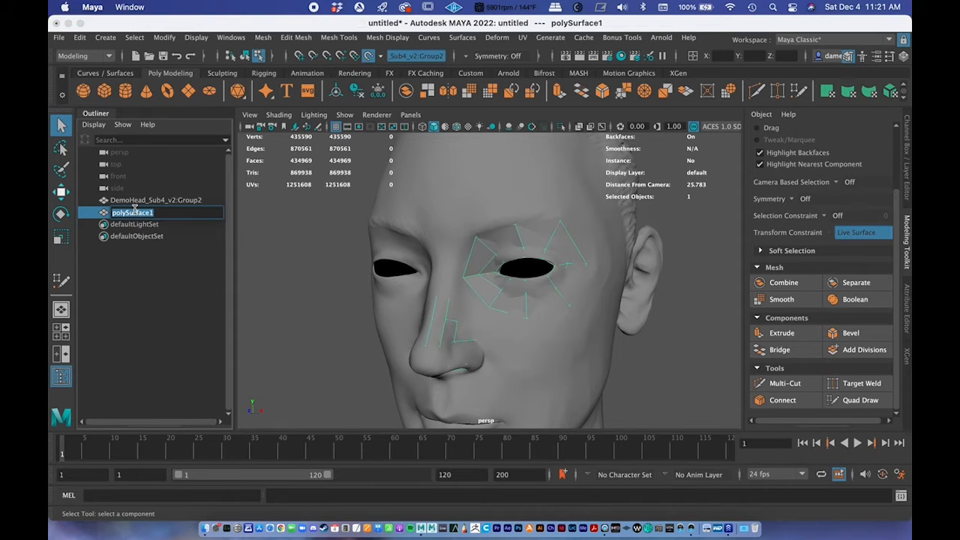
type("Quad_Draw")
key("Return")
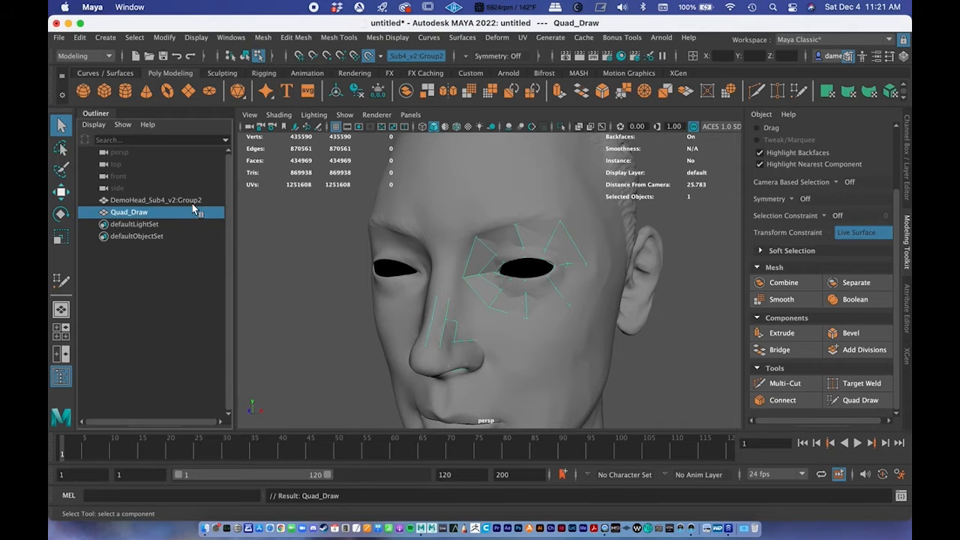
scroll(538, 308, "down", 5)
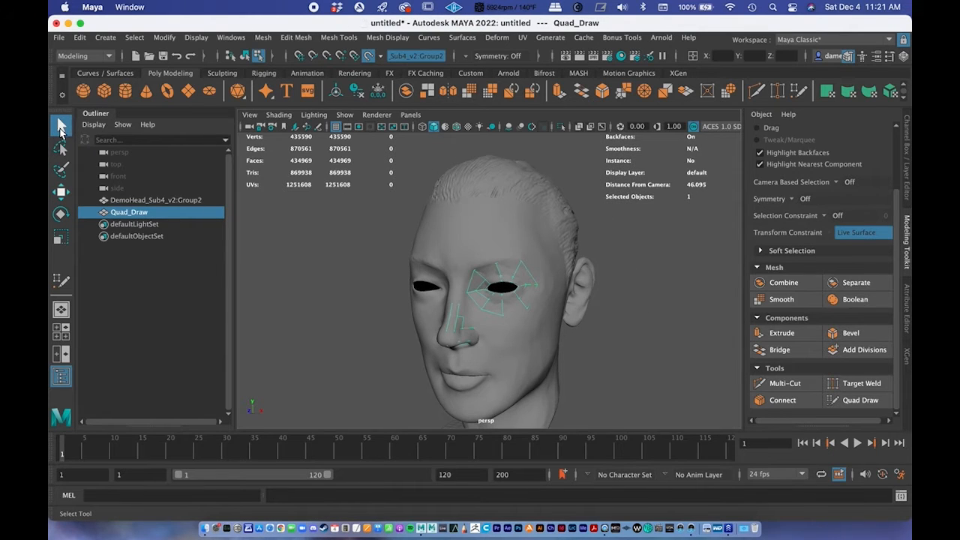
left_click_drag(499, 307, 663, 353, "alt")
left_click(658, 365)
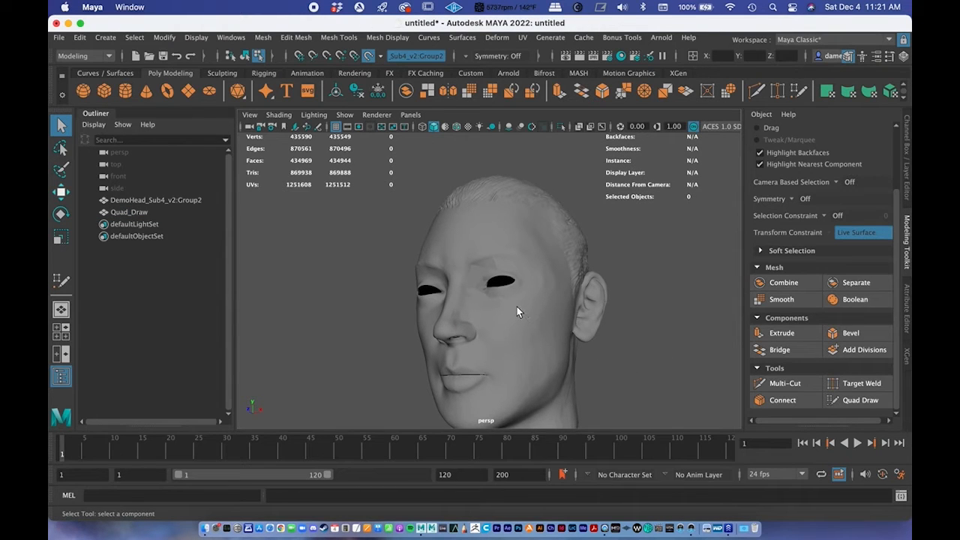
Turn off the live surface on the sculpted head
left_click_drag(516, 307, 513, 313, "alt")
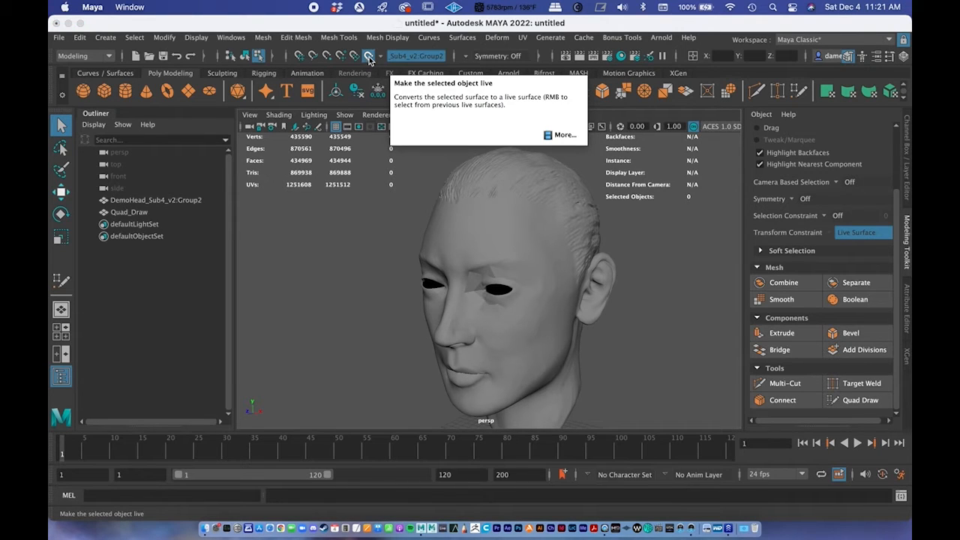
left_click(369, 56)
left_click_drag(565, 261, 540, 294, "alt")
left_click_drag(424, 285, 452, 265, "alt")
right_click_drag(452, 265, 439, 202, "alt")
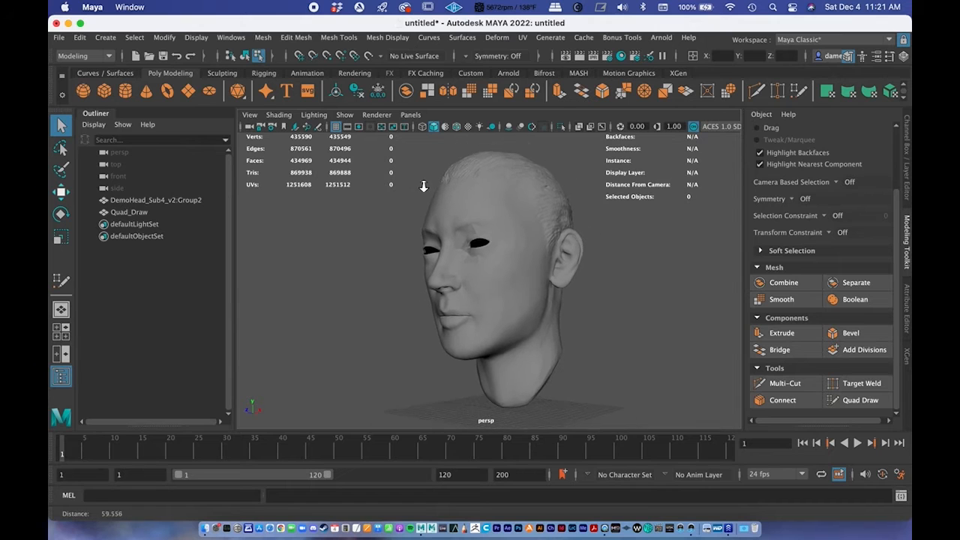
left_click_drag(440, 202, 435, 199, "alt")
Select the sculpted head mesh in object mode and make it the live surface again
key("F8")
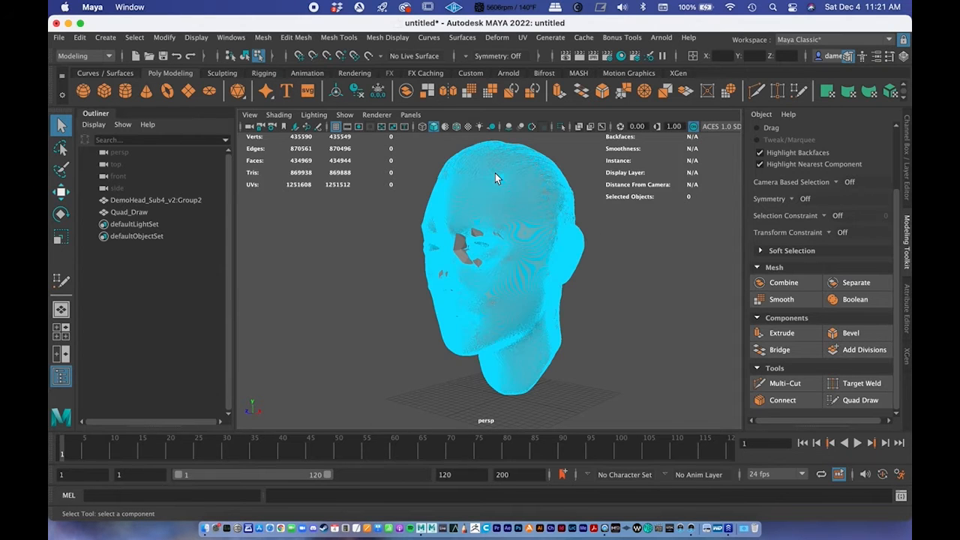
right_click_drag(496, 173, 552, 155)
left_click(654, 264)
left_click(515, 213)
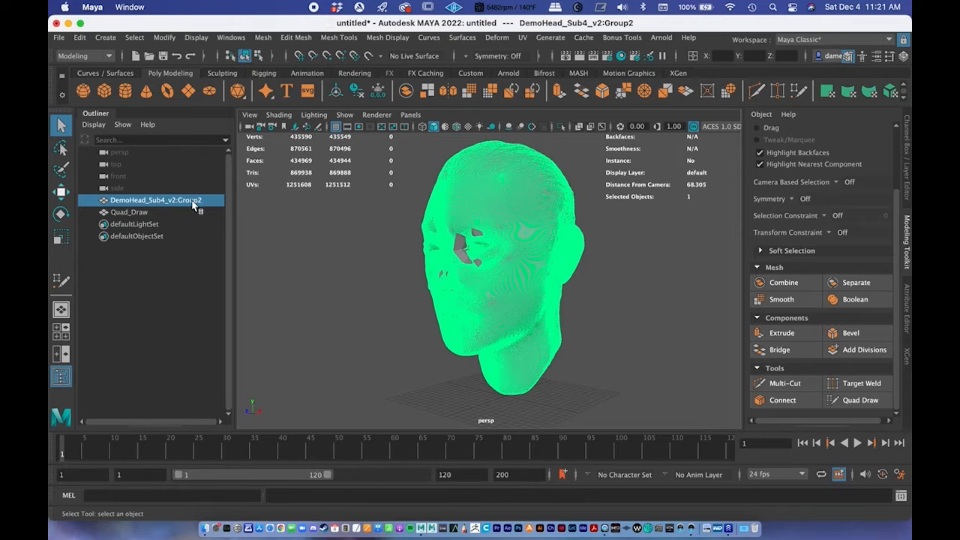
scroll(487, 223, "up", 5)
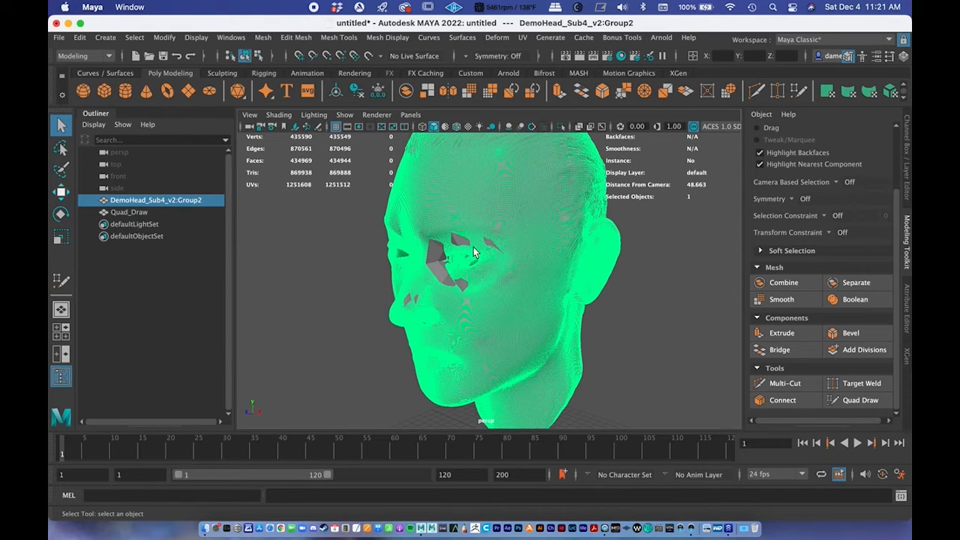
left_click(368, 56)
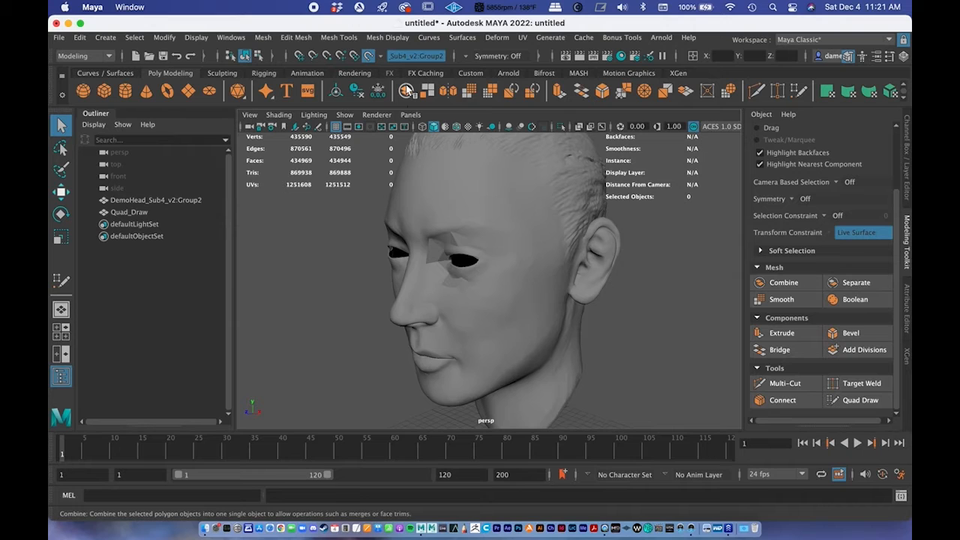
Select the Quad_Draw mesh and resume the Quad Draw tool on it
left_click(433, 256)
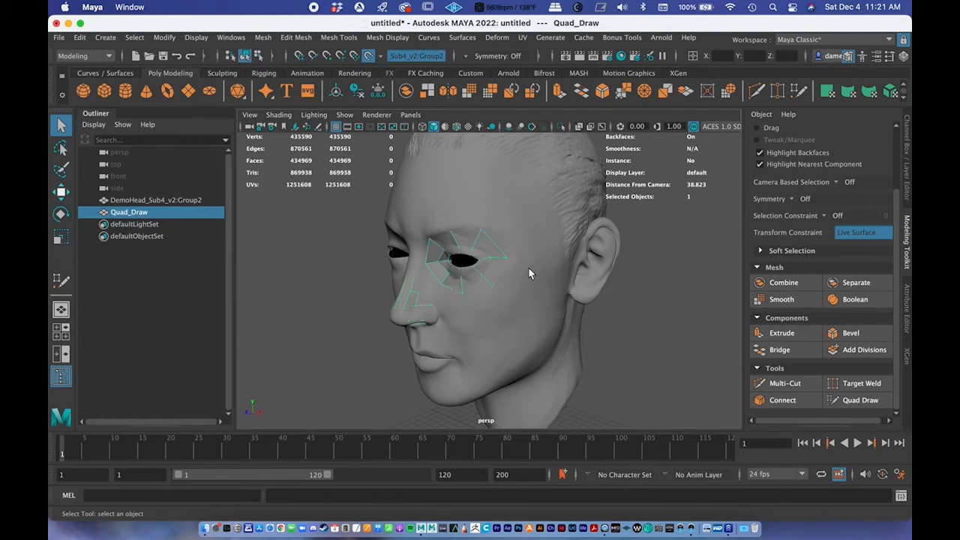
scroll(870, 338, "up", 1)
scroll(863, 375, "down", 1)
left_click(860, 401)
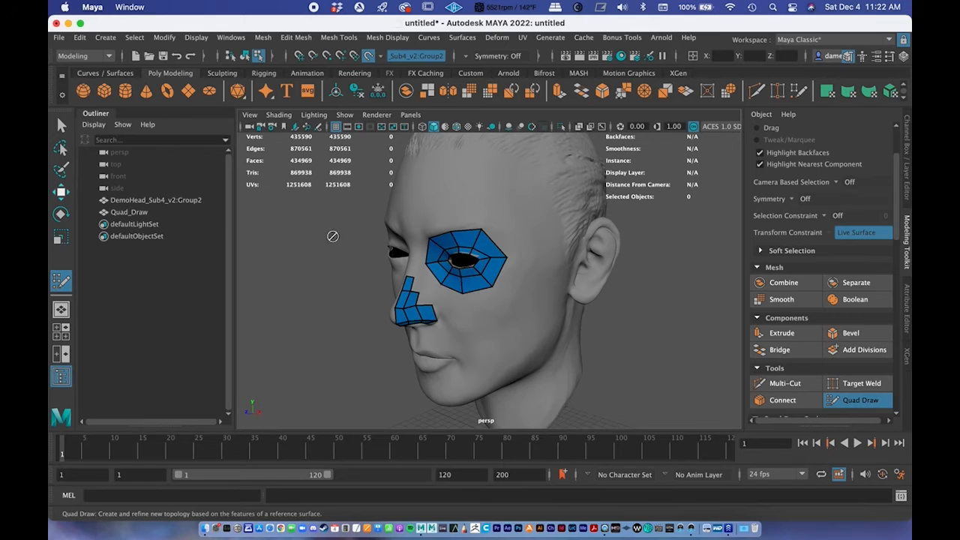
Leave Quad Draw, disable the live surface, return to object mode and clear the selection
left_click(61, 125)
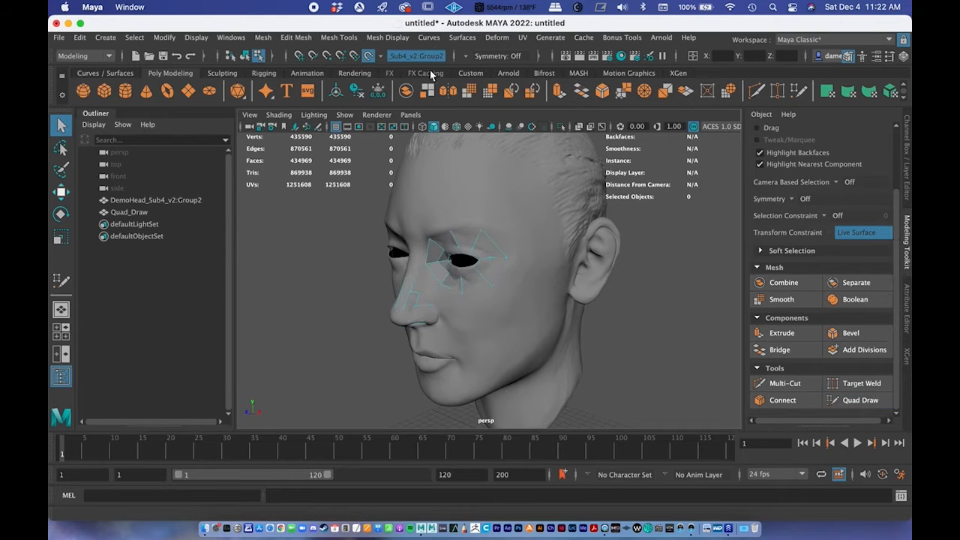
left_click(368, 57)
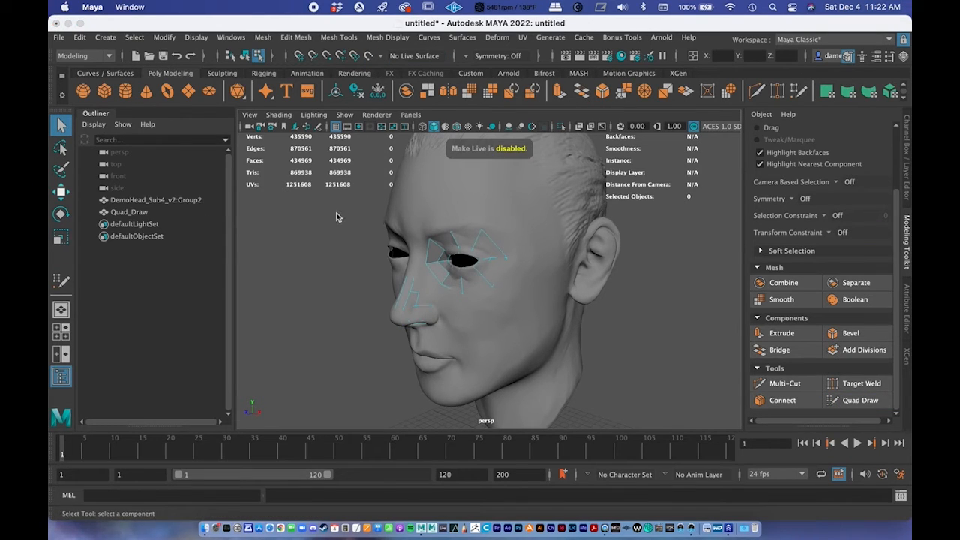
right_click_drag(440, 195, 497, 178)
left_click(719, 325)
left_click_drag(691, 334, 662, 337, "alt")
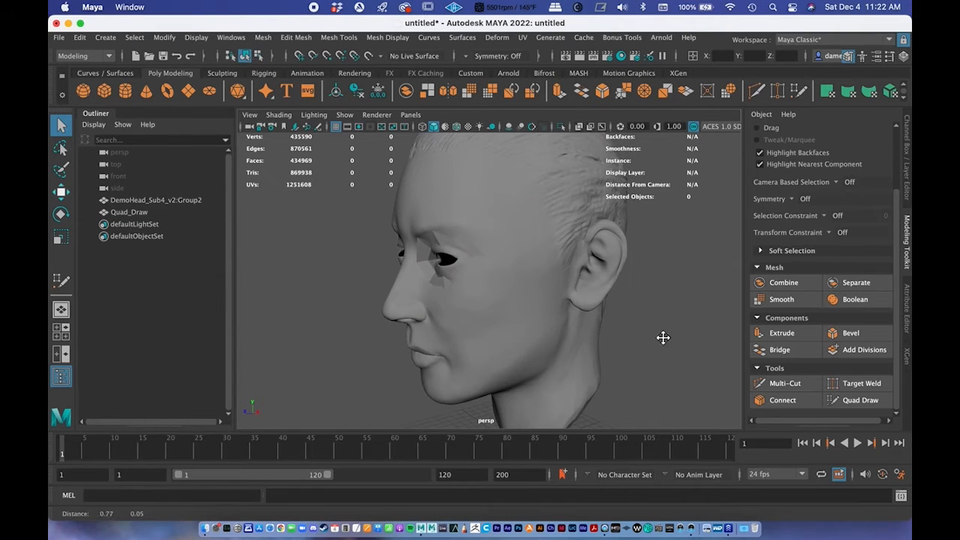
right_click_drag(662, 337, 540, 323, "alt")
left_click_drag(540, 323, 436, 313, "alt")
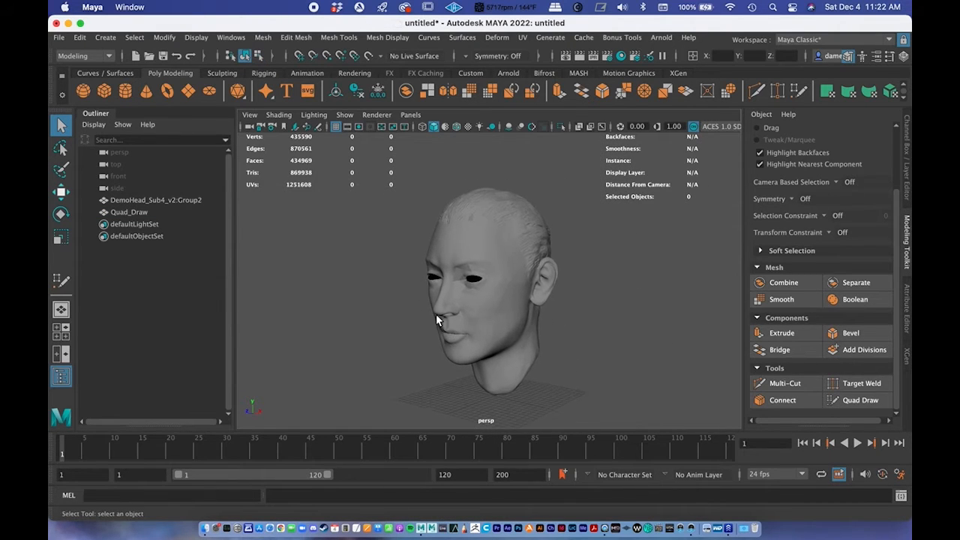
right_click_drag(417, 250, 469, 250, "alt")
middle_click_drag(468, 250, 475, 282, "alt")
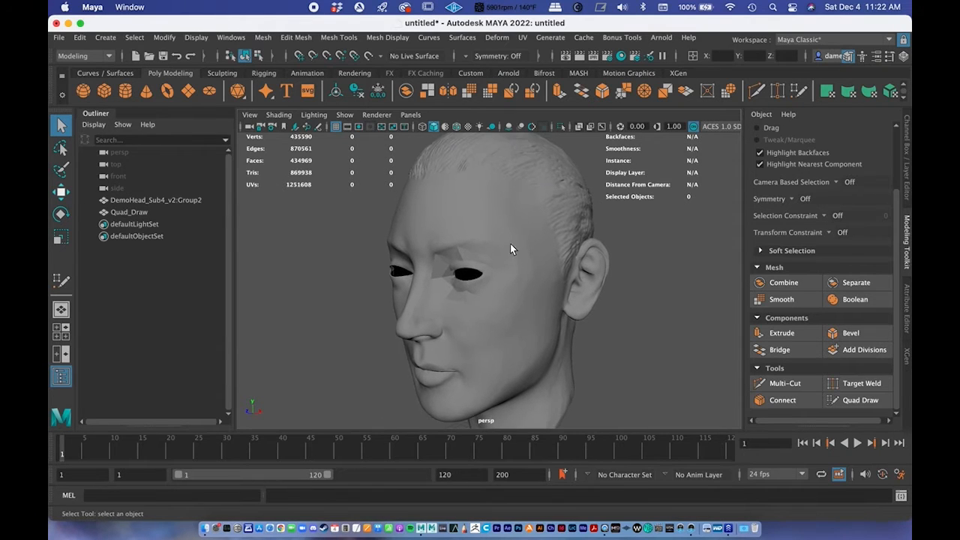
Make the sculpted head live without selecting the Quad_Draw mesh, and draw a separate quad on the forehead
left_click(518, 215)
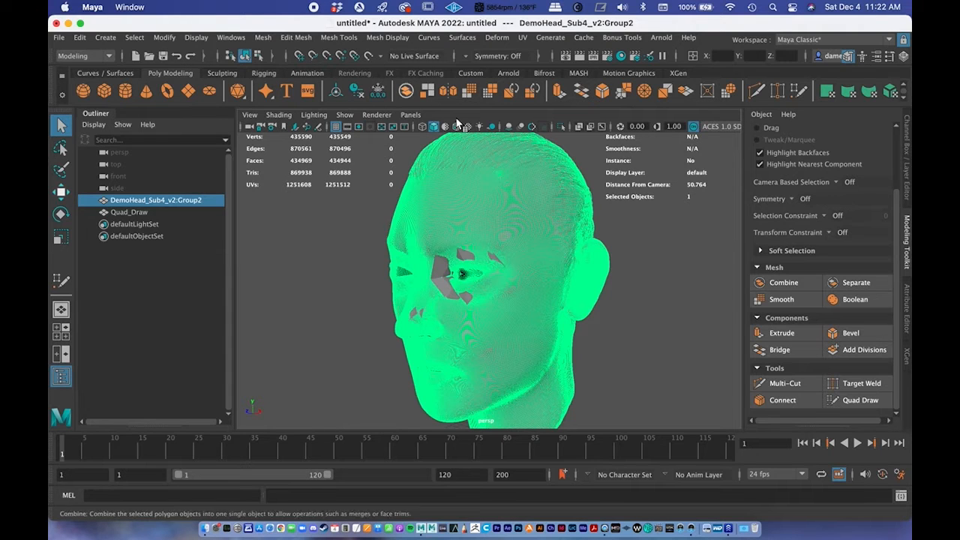
left_click(368, 56)
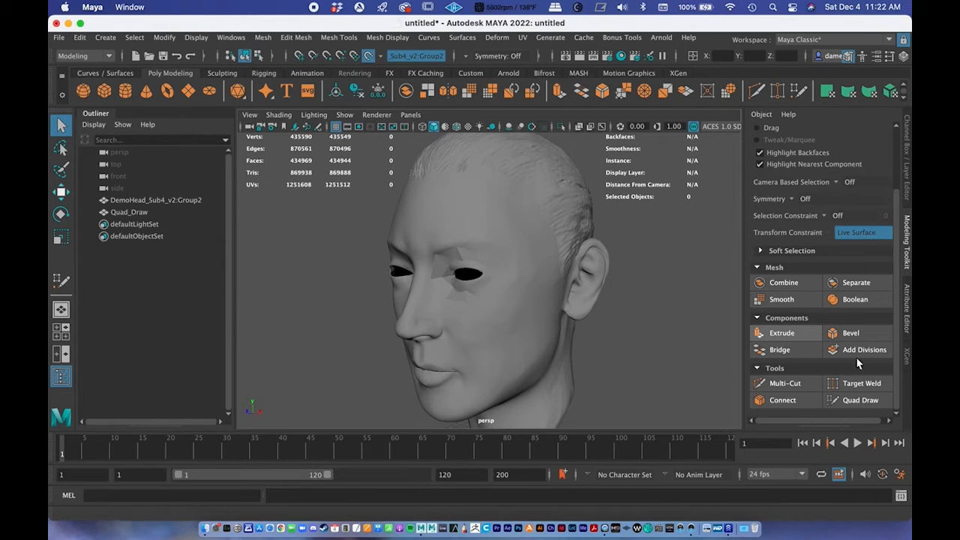
left_click(858, 400)
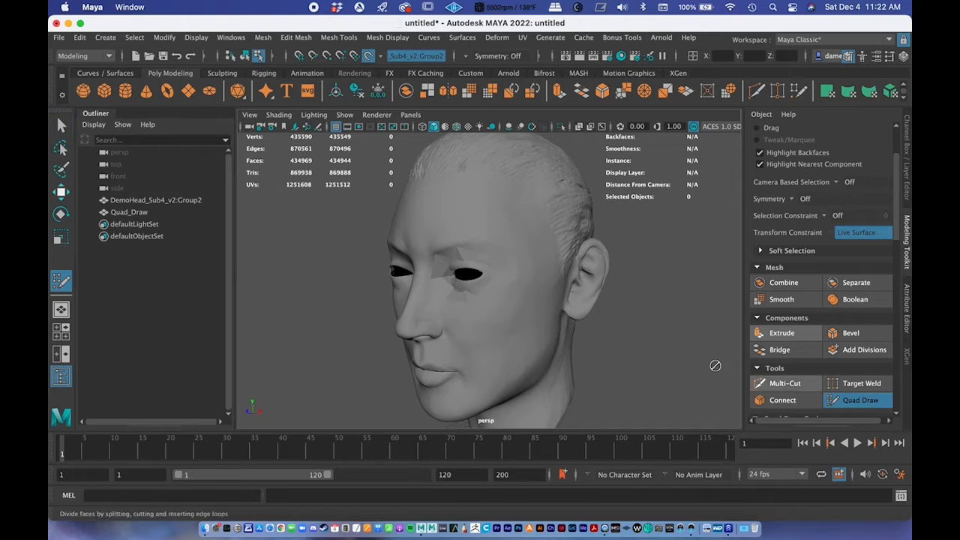
left_click(496, 193)
left_click(501, 212)
left_click(487, 199, "shift")
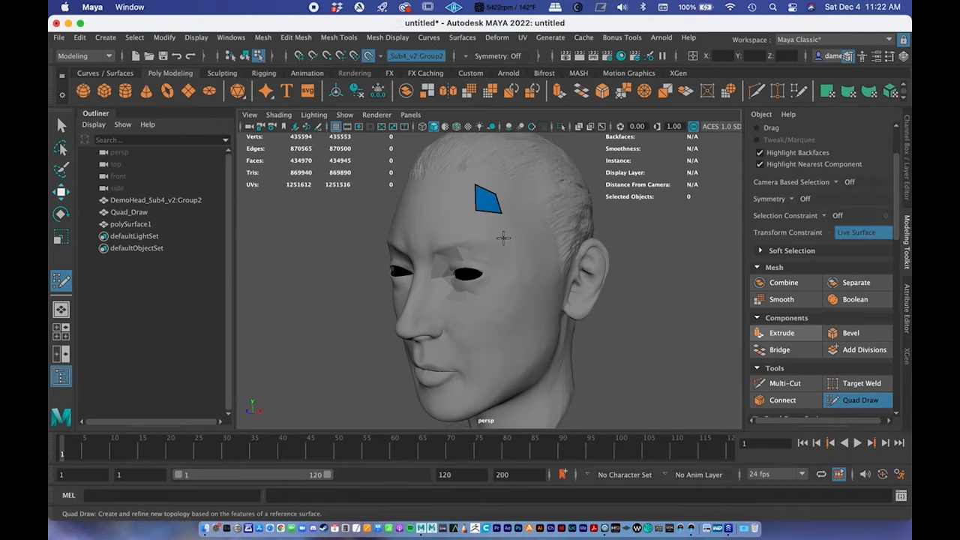
left_click_drag(503, 238, 439, 246, "alt")
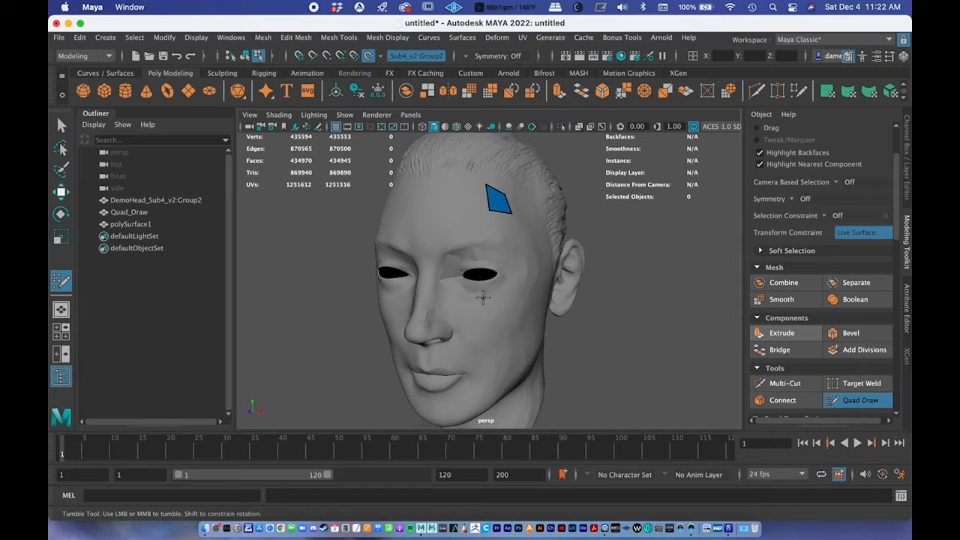
Undo the forehead quad and the head's live surface, return to the Select tool and clear the selection
key("super+z")
key("super+z")
key("super+z")
key("super+z")
key("super+z")
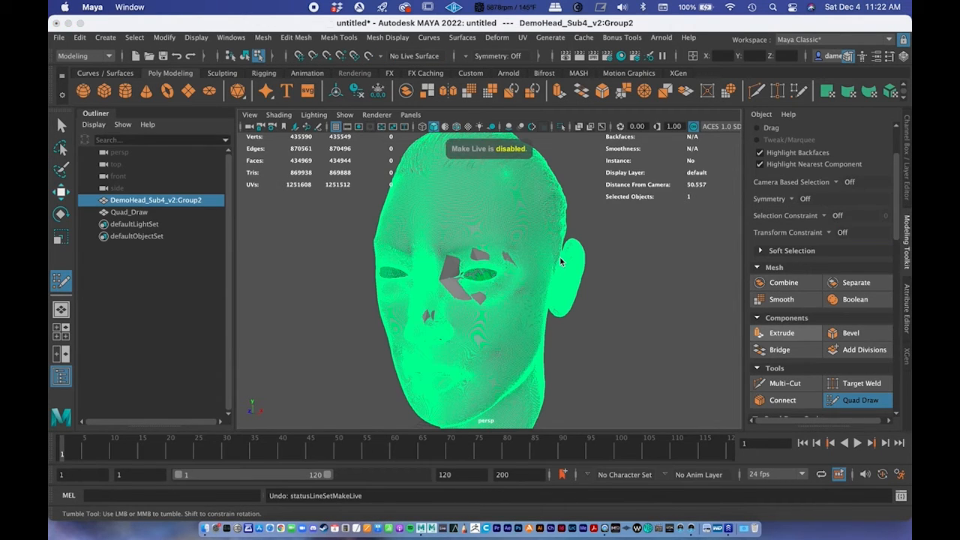
key("q")
left_click(255, 259)
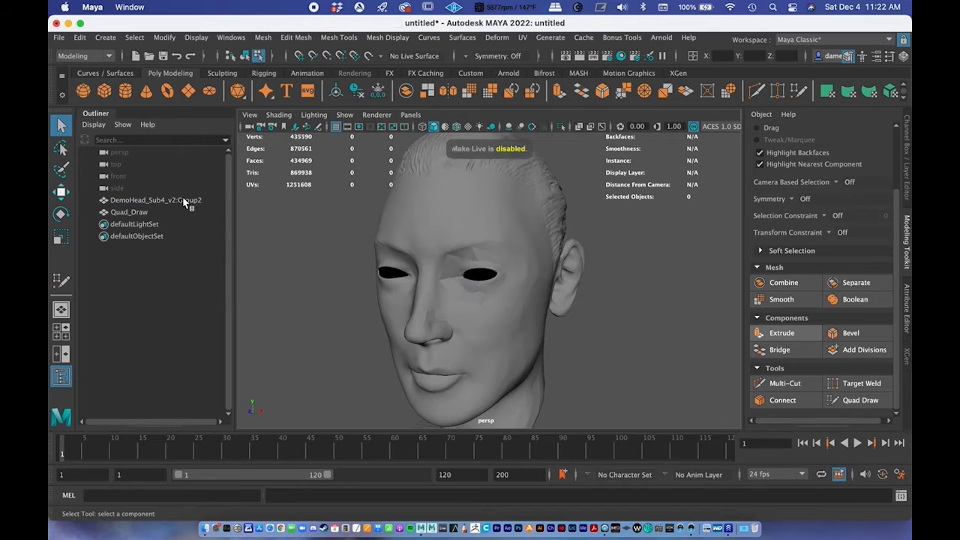
left_click_drag(416, 293, 492, 311, "alt")
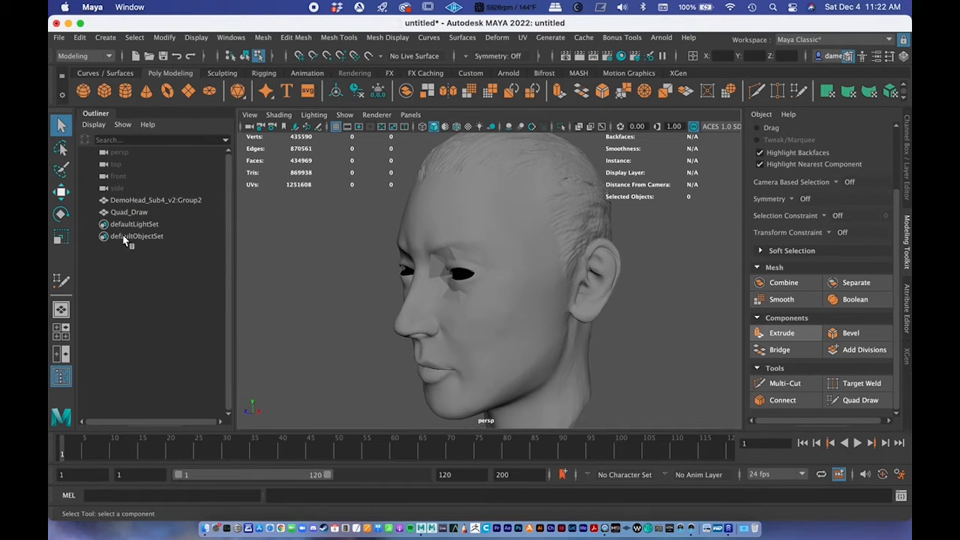
Make the sculpted head live, select the Quad_Draw mesh and resume Quad Draw on it
left_click(128, 200)
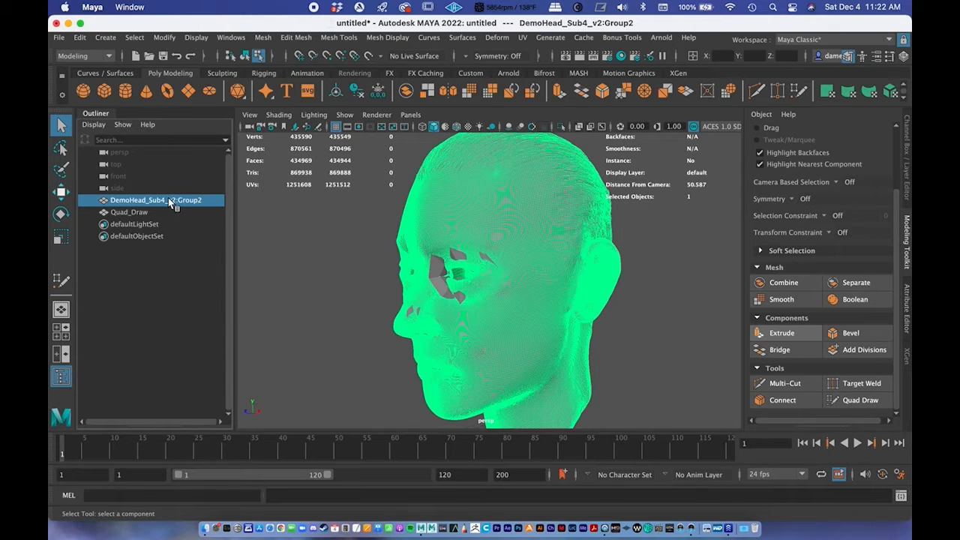
left_click(369, 57)
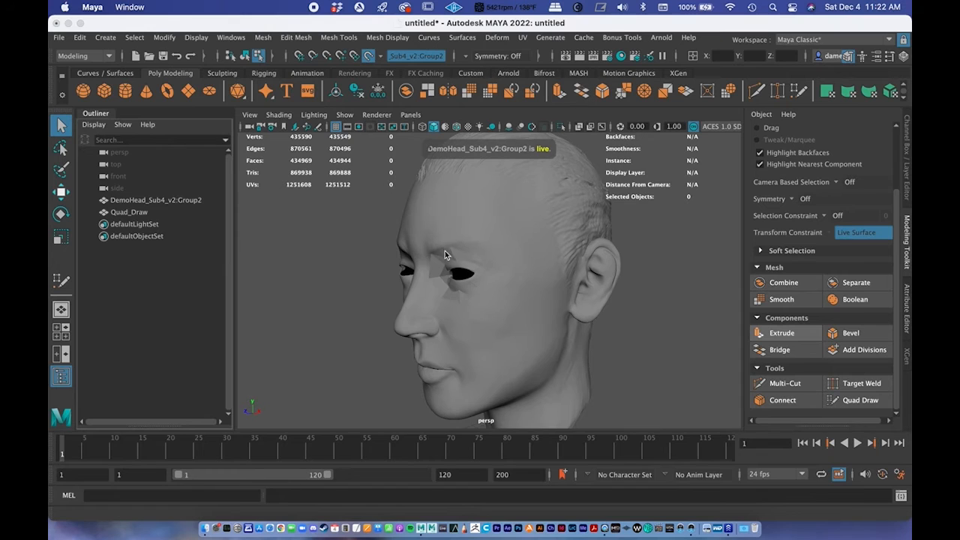
left_click(443, 303)
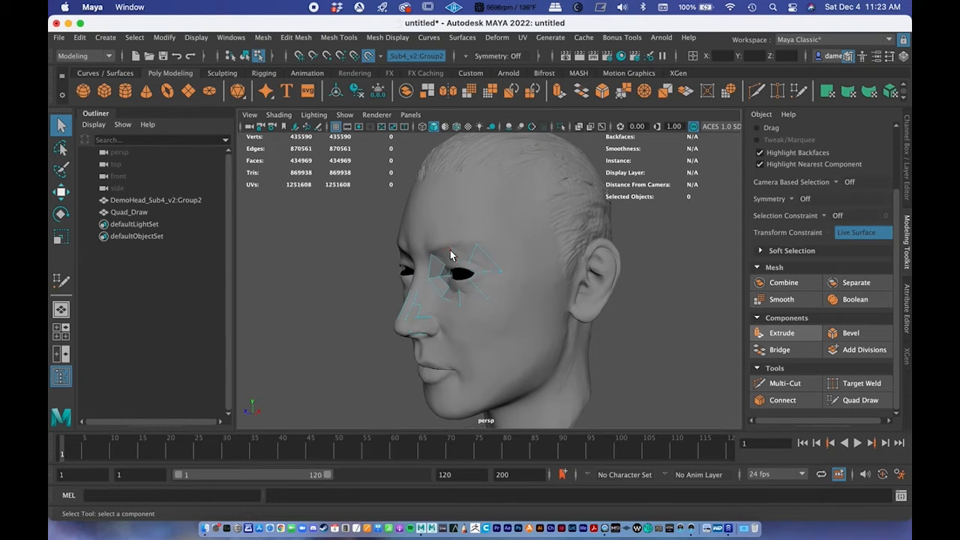
right_click_drag(443, 263, 502, 179)
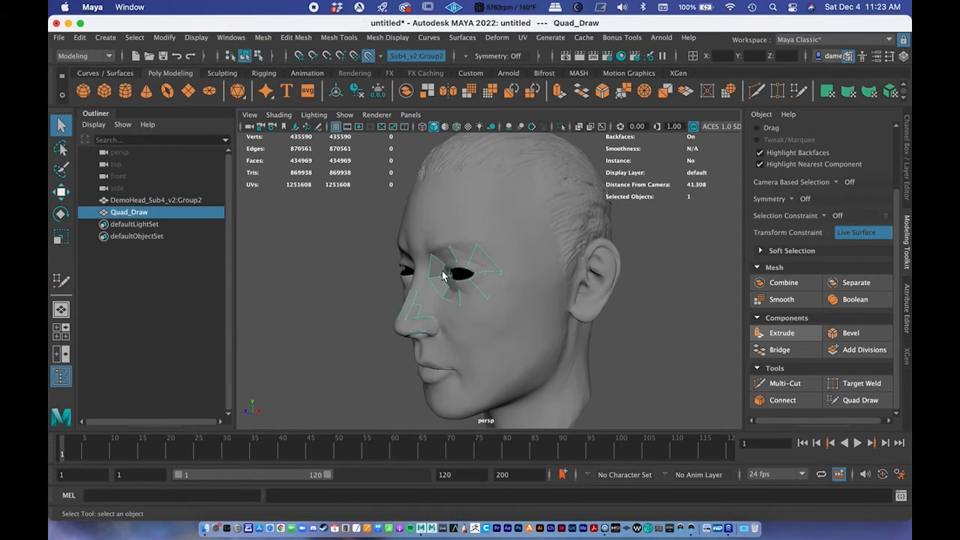
scroll(870, 396, "up", 1)
scroll(874, 401, "down", 1)
left_click(858, 401)
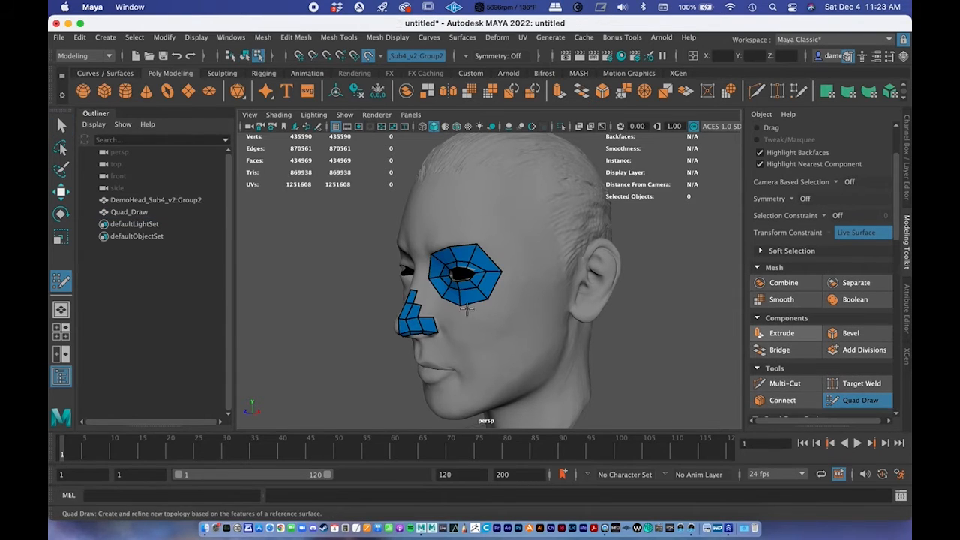
Fill the missing quad beside the uppermost quad of the nose bridge strip
left_click_drag(506, 306, 443, 284, "alt")
right_click_drag(443, 284, 501, 238, "alt")
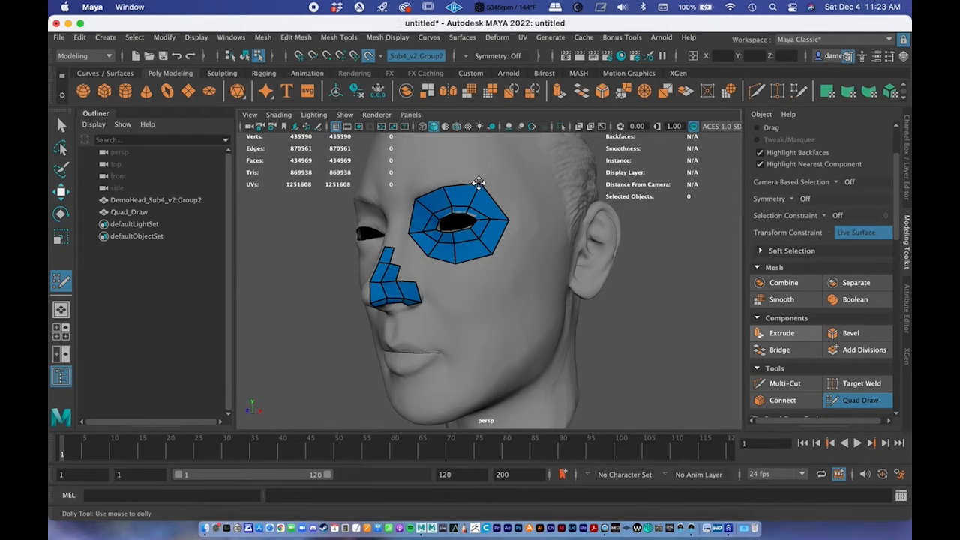
left_click_drag(429, 217, 509, 235, "alt")
right_click_drag(510, 235, 566, 244, "alt")
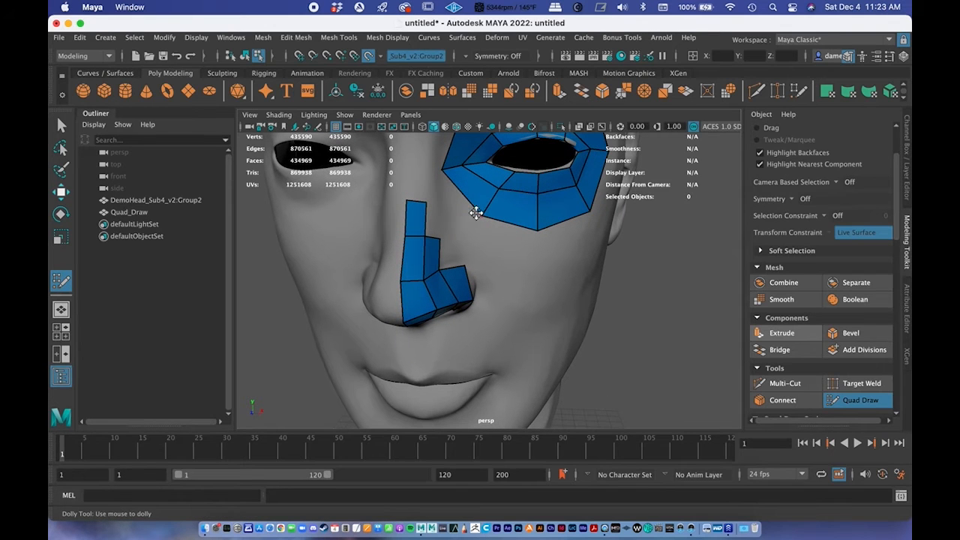
left_click(432, 223, "shift")
middle_click_drag(454, 240, 430, 265, "alt")
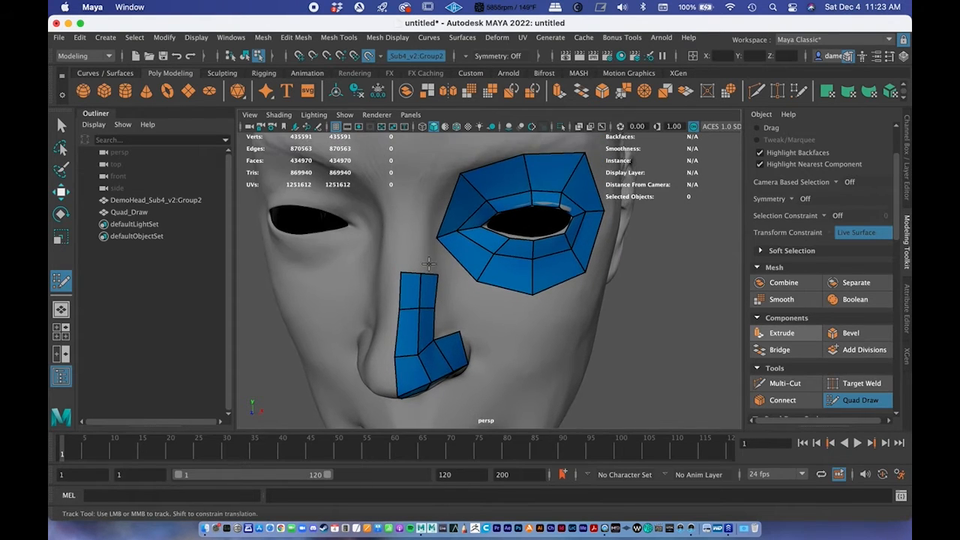
Undo the stray Quad Draw point placed at the middle of the lips
left_click_drag(456, 292, 433, 287, "alt")
middle_click_drag(488, 350, 495, 249, "alt")
left_click_drag(495, 248, 457, 285, "alt")
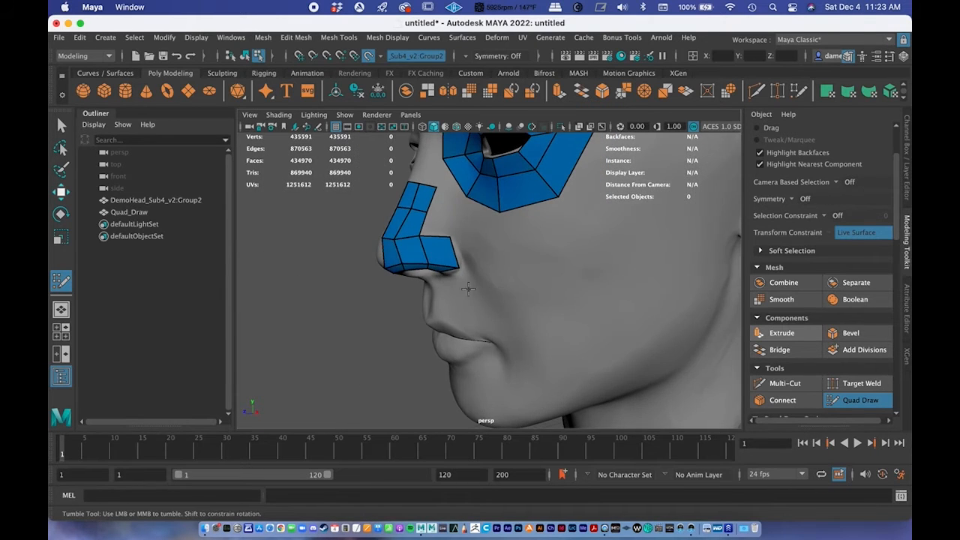
middle_click_drag(526, 239, 474, 294, "alt")
right_click_drag(474, 294, 447, 281, "alt")
left_click_drag(503, 308, 443, 242, "alt")
middle_click_drag(443, 242, 471, 293, "alt")
right_click_drag(472, 293, 512, 293, "alt")
left_click_drag(512, 293, 501, 334, "alt")
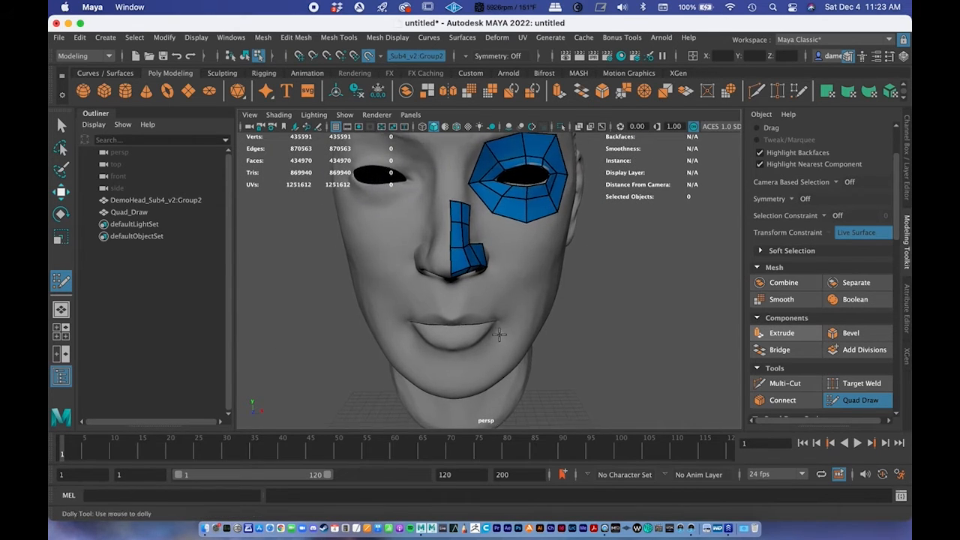
middle_click_drag(502, 334, 509, 249, "alt")
right_click_drag(509, 249, 488, 246, "alt")
middle_click_drag(456, 245, 445, 289, "alt")
right_click_drag(445, 289, 494, 323, "alt")
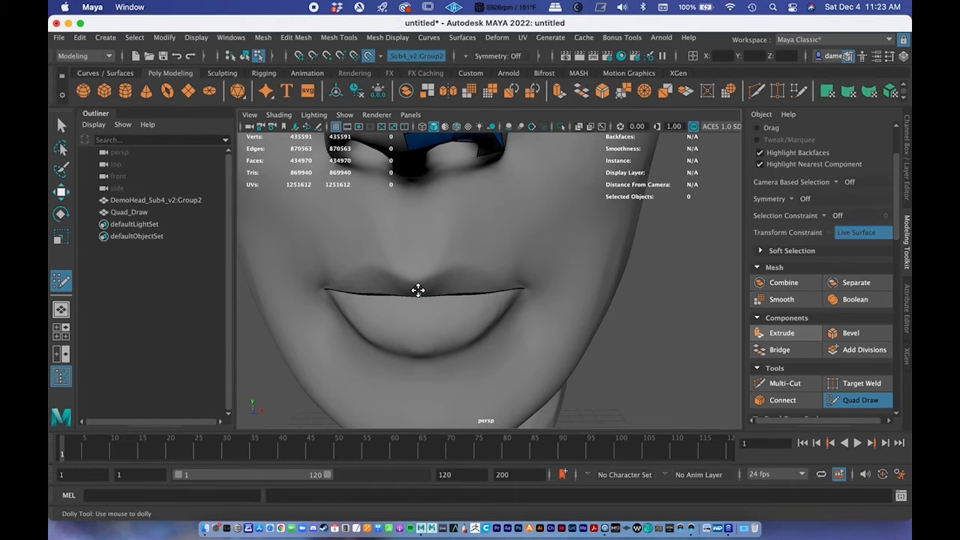
key("ctrl+z")
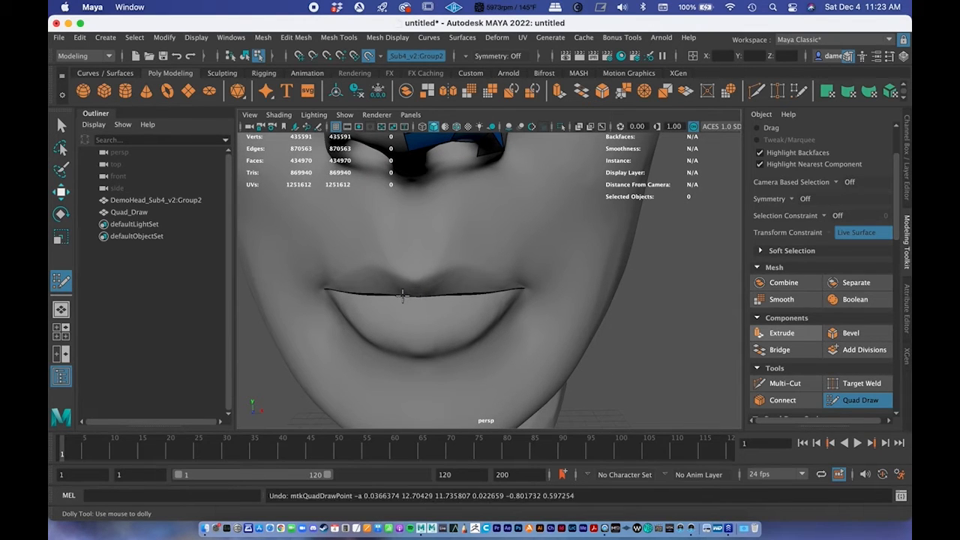
Place points along the upper lip from the face's centre line outward and fill two neighbouring quads between them
right_click_drag(417, 296, 490, 285, "alt")
left_click_drag(473, 285, 472, 281, "alt")
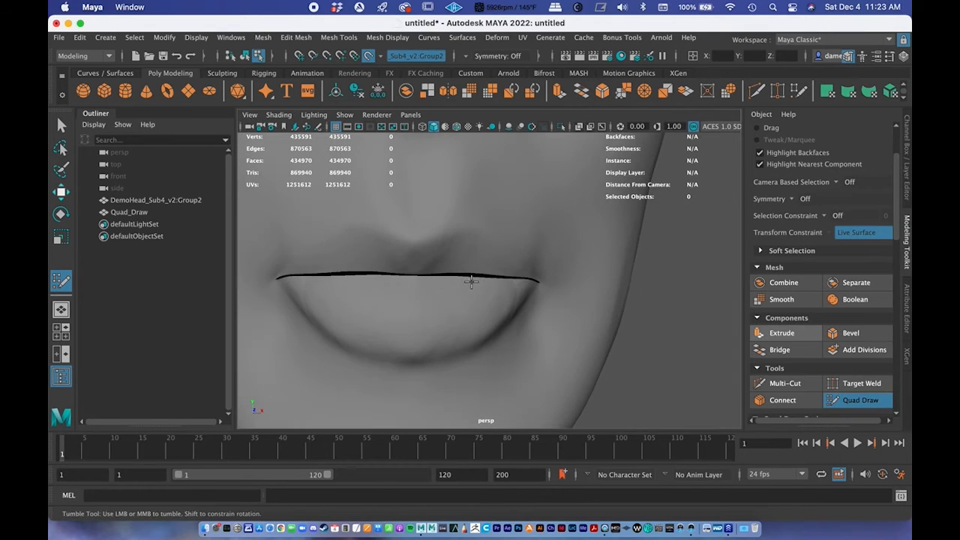
middle_click_drag(430, 280, 468, 297, "alt")
mouse_move(468, 297)
left_mouse_down("alt")
mouse_move(451, 300)
mouse_move(471, 299)
left_mouse_up("alt")
middle_click_drag(471, 309, 460, 276, "alt")
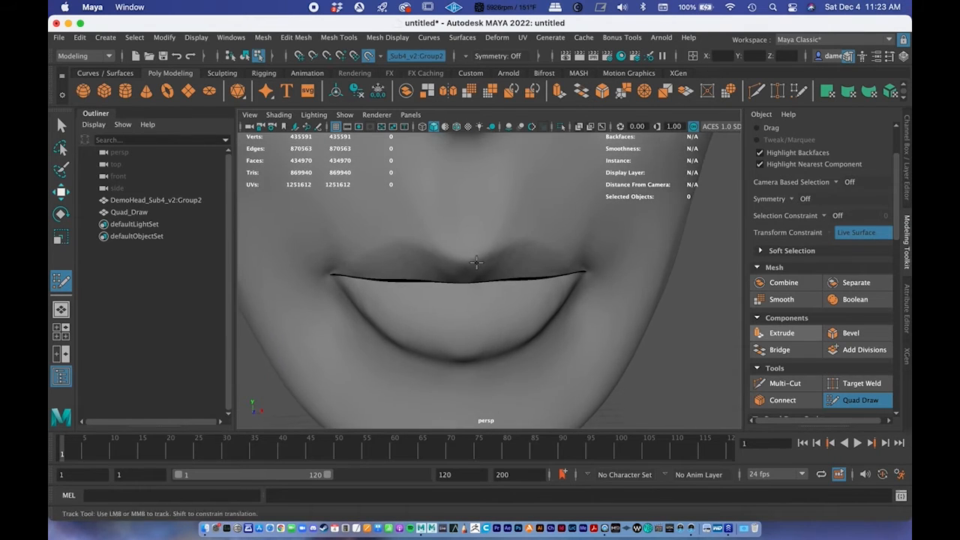
right_click_drag(461, 276, 476, 278, "alt")
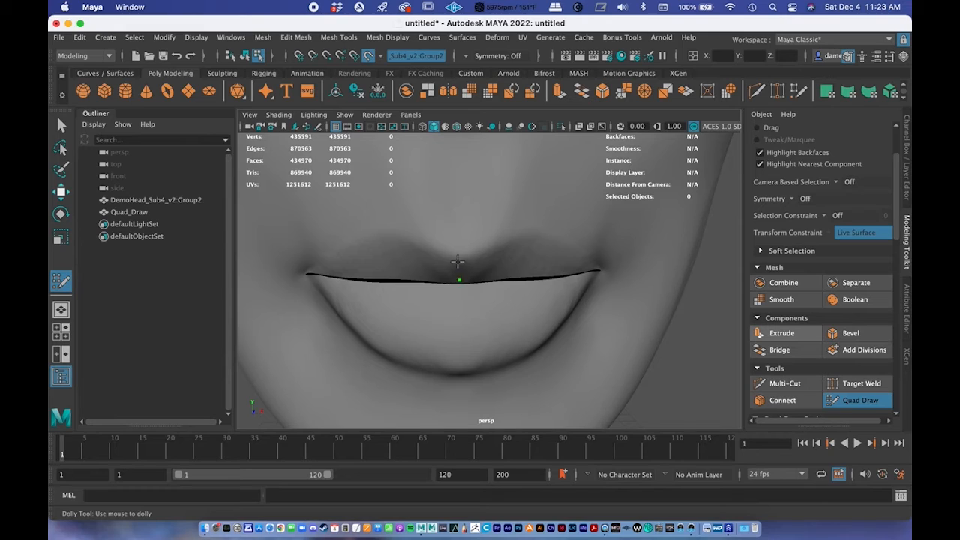
left_click(460, 260)
left_click(515, 270, "shift")
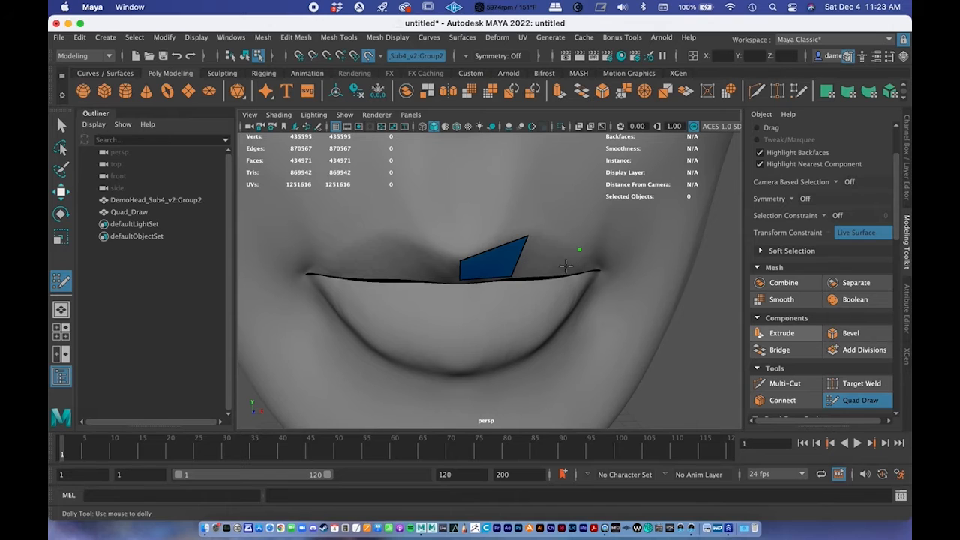
left_click(554, 259, "shift")
Add two tall quads from the upper lip toward the base of the nose and adjust their shared vertices
middle_click_drag(527, 243, 518, 293, "alt")
scroll(482, 240, "down", 5)
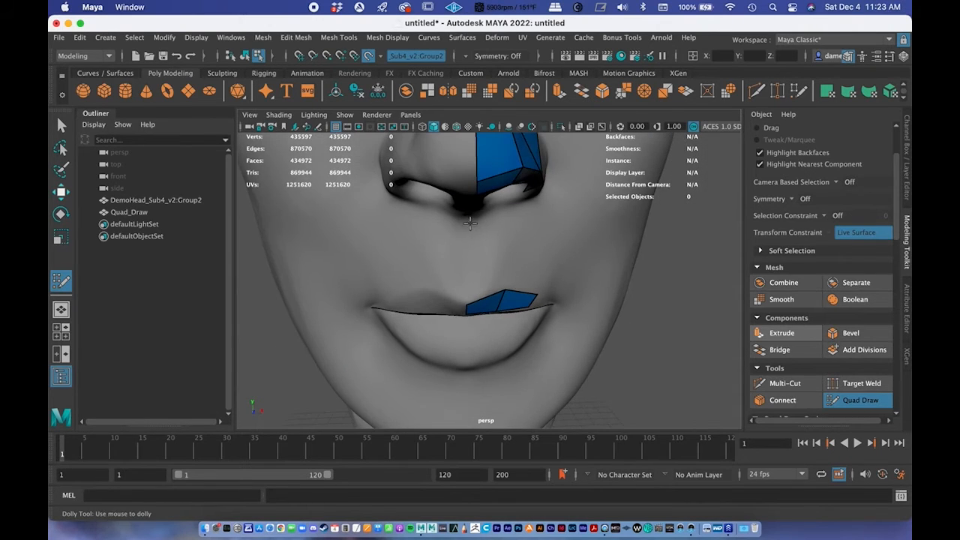
left_click(482, 263, "shift")
left_click_drag(504, 219, 495, 218)
left_click_drag(504, 288, 497, 290)
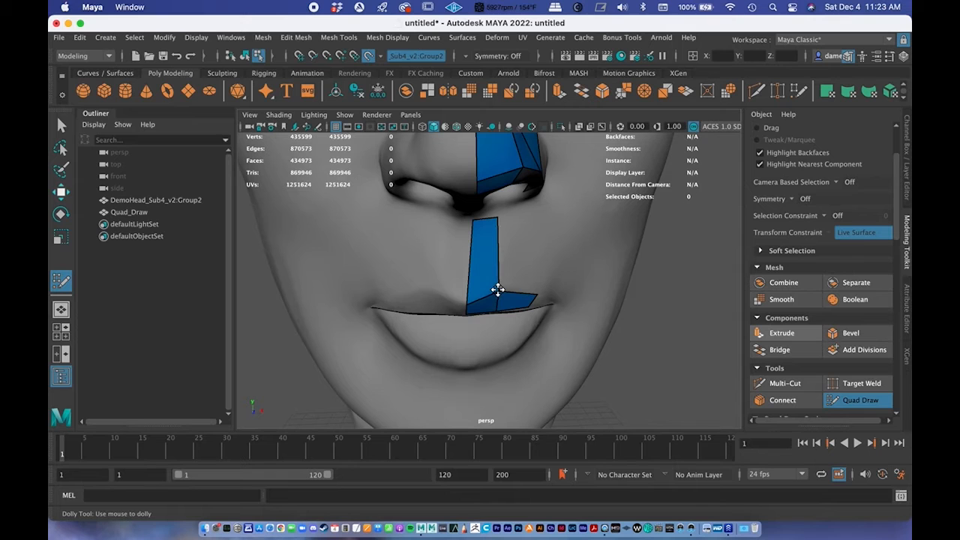
left_click(524, 218)
left_click(519, 266, "shift")
Extend both rows of upper lip quads by two more columns out to the corner of the mouth
mouse_move(546, 285)
left_mouse_down("alt")
mouse_move(498, 261)
mouse_move(535, 303)
left_mouse_up("alt")
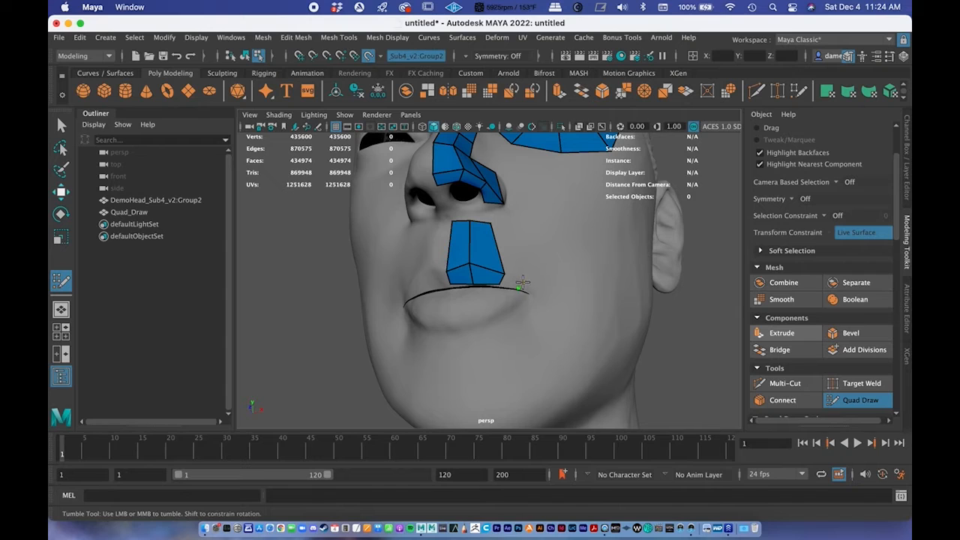
left_click(510, 281, "shift")
left_click(514, 243, "shift")
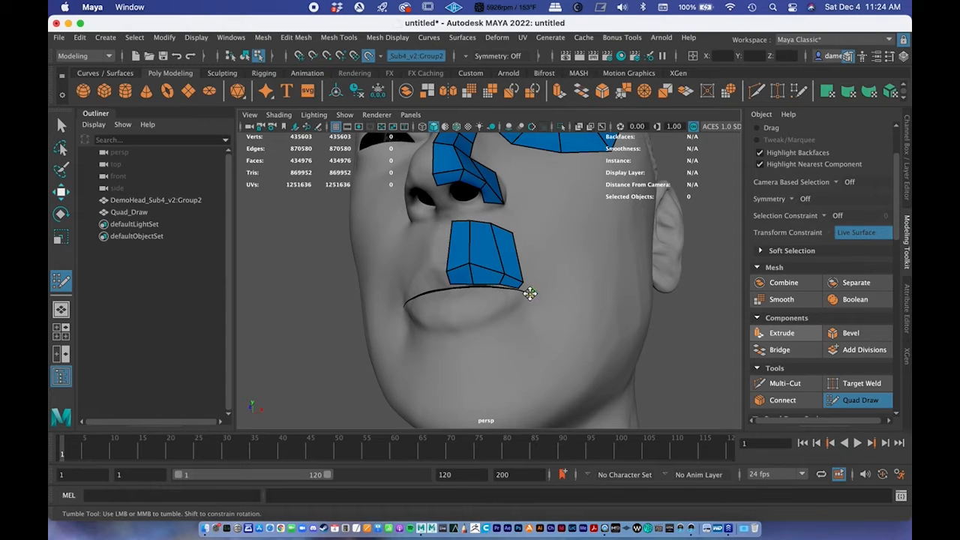
left_click(527, 290, "shift")
left_click(530, 263, "shift")
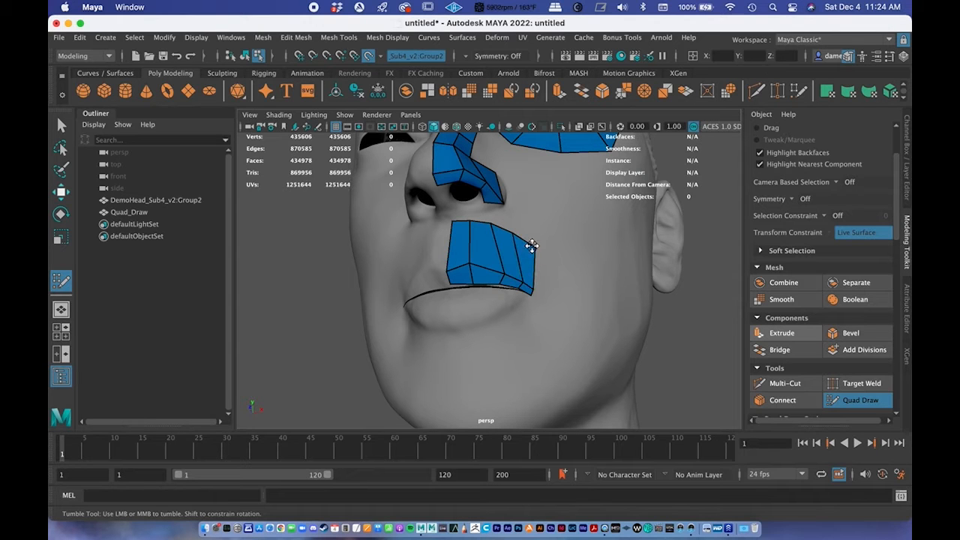
Insert an edge loop lengthwise through the nose strip beside the centre line
left_click_drag(535, 248, 525, 275, "alt")
right_click_drag(525, 274, 475, 274, "alt")
left_click_drag(476, 274, 483, 315, "alt")
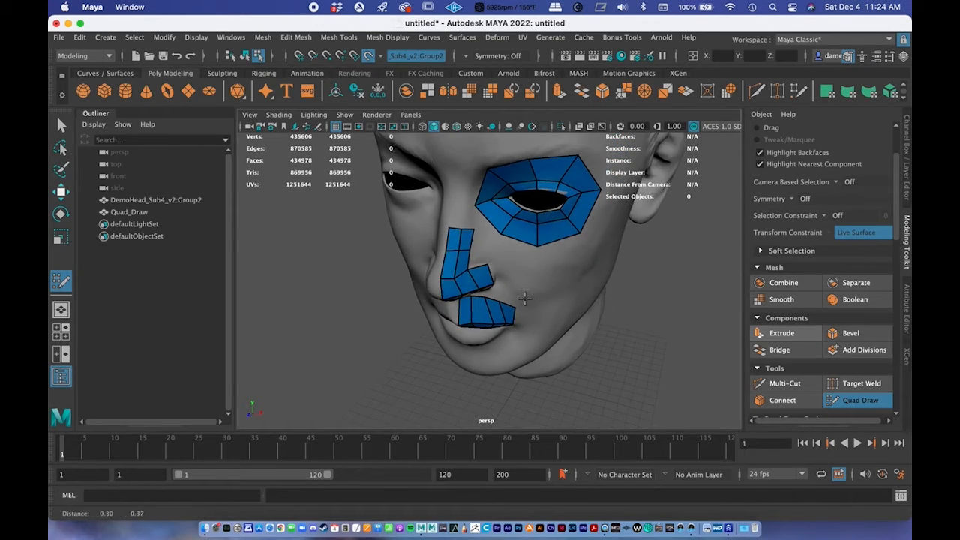
right_click_drag(495, 300, 475, 278, "alt")
left_click_drag(439, 281, 465, 248, "alt")
right_click_drag(465, 248, 491, 324, "alt")
left_click_drag(491, 324, 465, 259, "alt")
middle_click_drag(450, 232, 441, 250, "alt")
right_click_drag(441, 250, 453, 208, "alt")
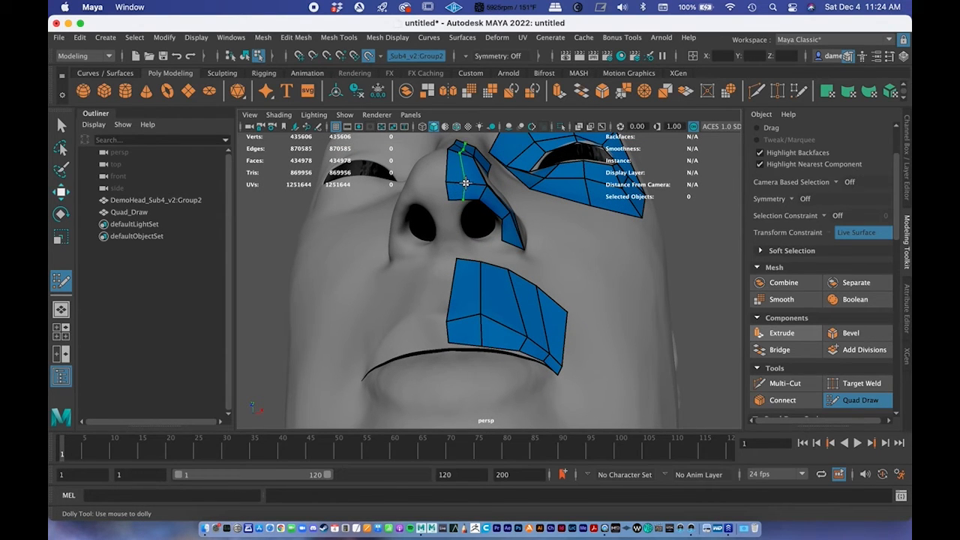
left_click(465, 183, "ctrl")
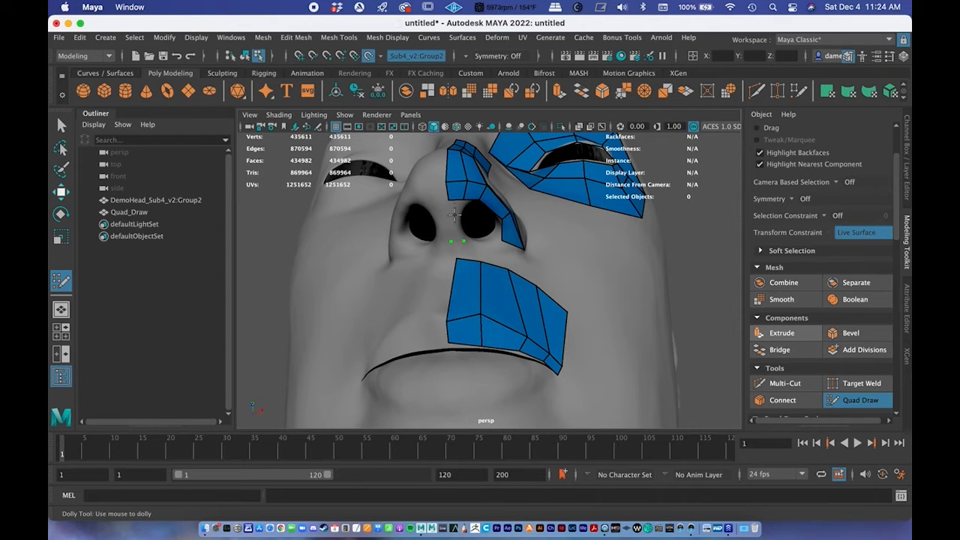
Fill the quad between the nostrils to connect the underside of the nose to the upper lip patch
left_click(455, 221, "shift")
mouse_move(465, 255)
left_mouse_down("alt")
mouse_move(459, 281)
mouse_move(449, 275)
mouse_move(472, 283)
mouse_move(460, 272)
left_mouse_up("alt")
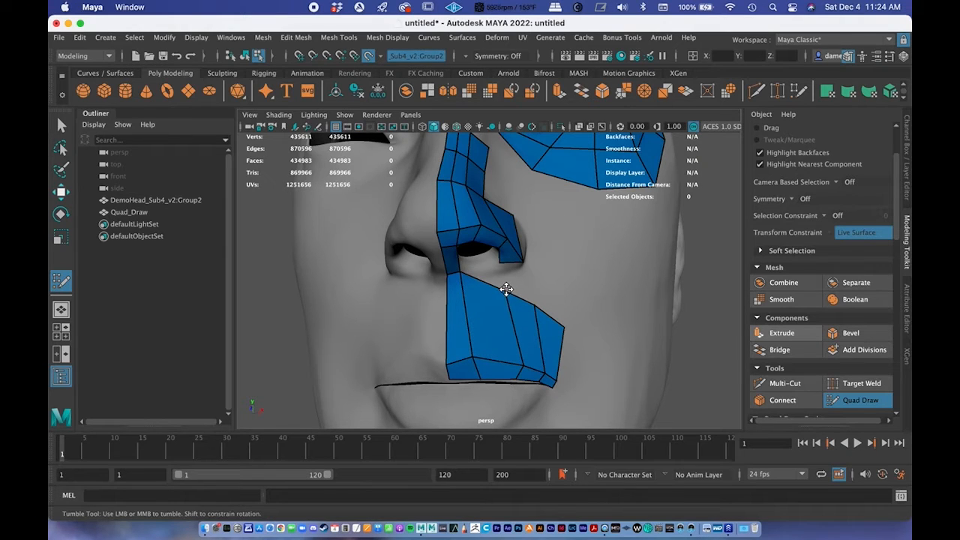
mouse_move(524, 365)
left_mouse_down()
mouse_move(510, 363)
mouse_move(506, 378)
mouse_move(488, 278)
mouse_move(509, 294)
mouse_move(490, 257)
left_mouse_up()
Leave Quad Draw for the Select tool and turn off the head's live surface
key("q")
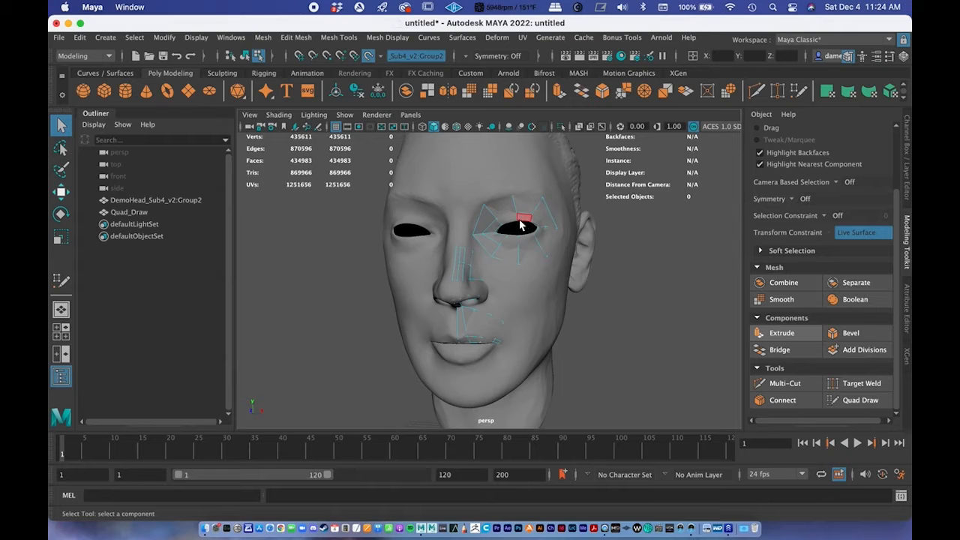
right_click_drag(521, 237, 468, 318, "alt")
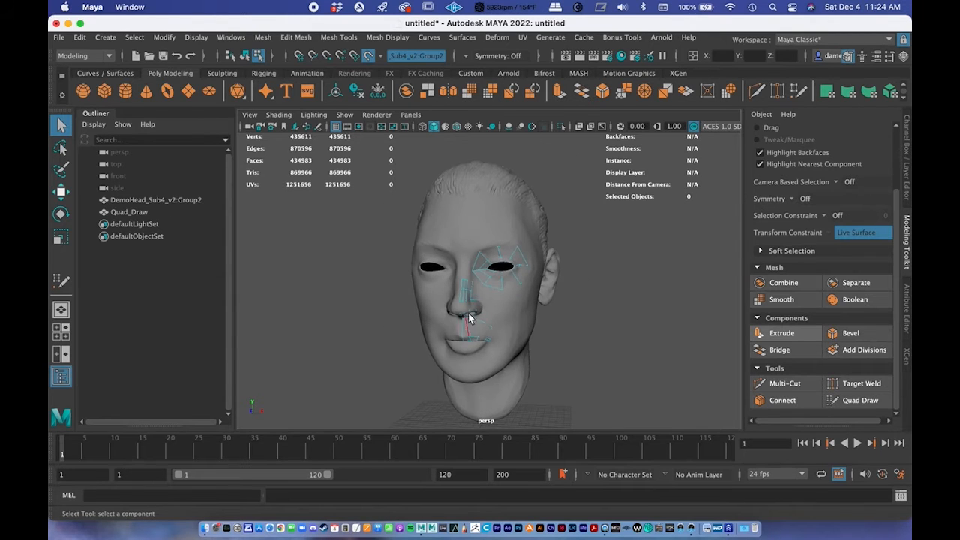
left_click_drag(492, 317, 512, 340, "alt")
left_click_drag(523, 285, 512, 226, "alt")
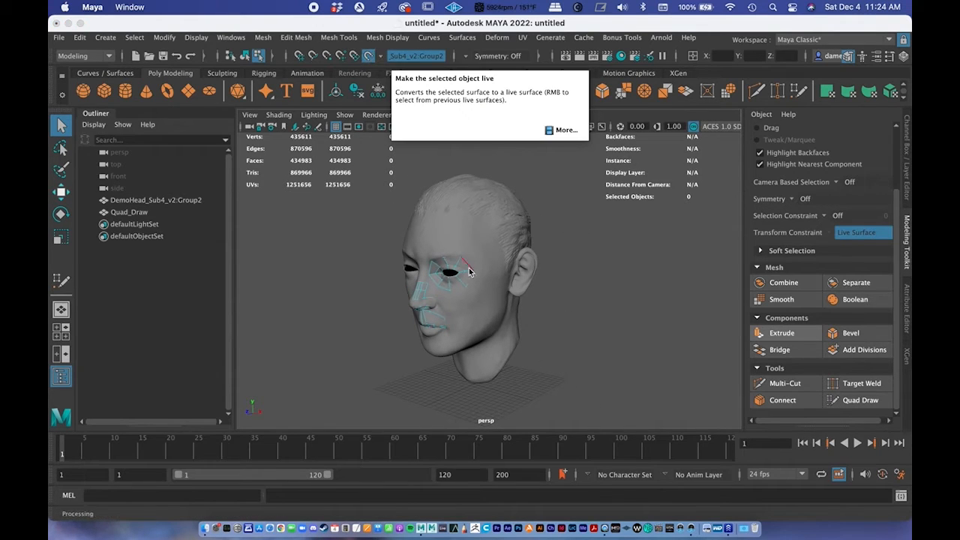
left_click_drag(478, 282, 502, 300, "alt")
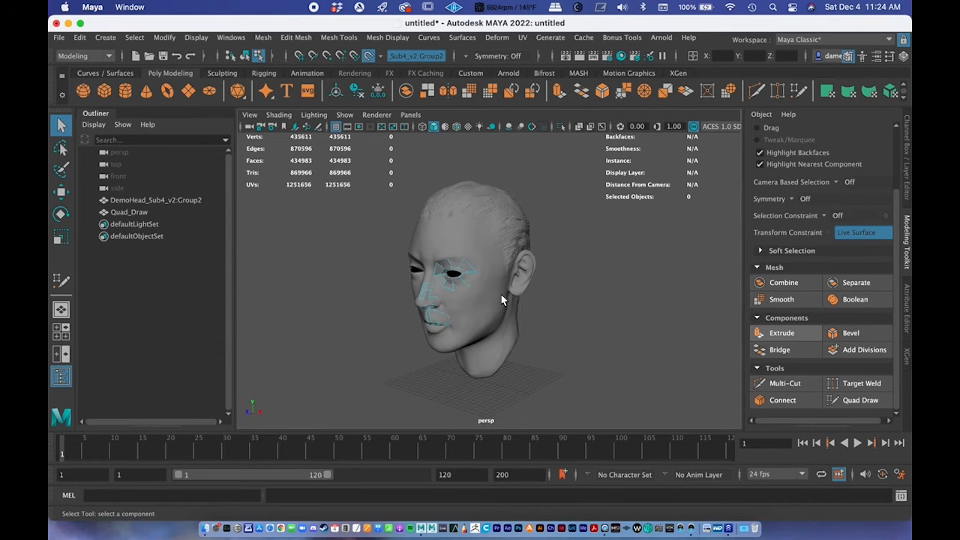
left_click(367, 57)
mouse_move(465, 247)
left_mouse_down("alt")
mouse_move(499, 267)
mouse_move(493, 281)
mouse_move(555, 275)
mouse_move(455, 249)
left_mouse_up("alt")
left_click(478, 256)
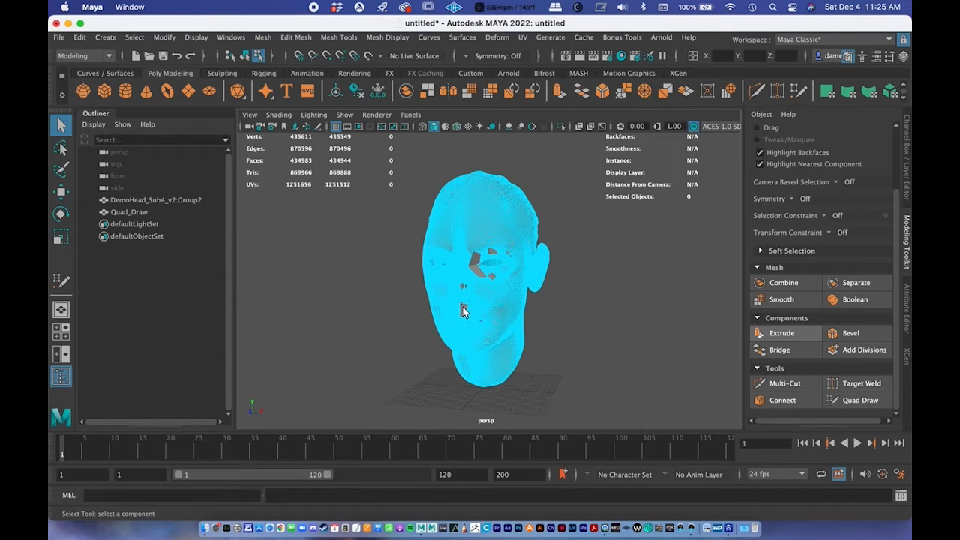
Hide the DemoHead_Sub4_v2:Group2 sculpt, leaving the Quad_Draw mesh on its own
left_click(169, 200)
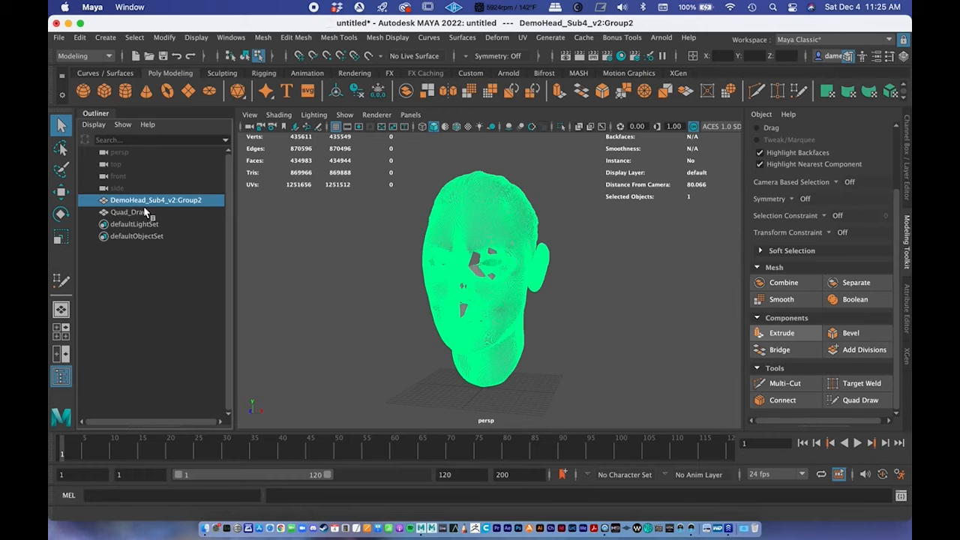
key("ctrl+h")
left_click_drag(490, 271, 497, 305, "alt")
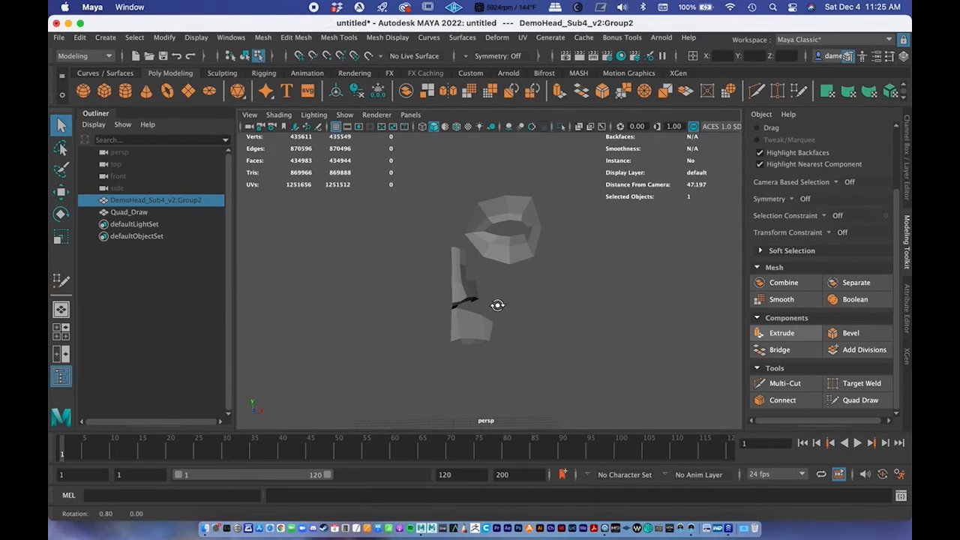
Switch the Quad_Draw mesh to vertex mode and frame its nose and upper lip centre line in the front view
right_click_drag(460, 196, 391, 198)
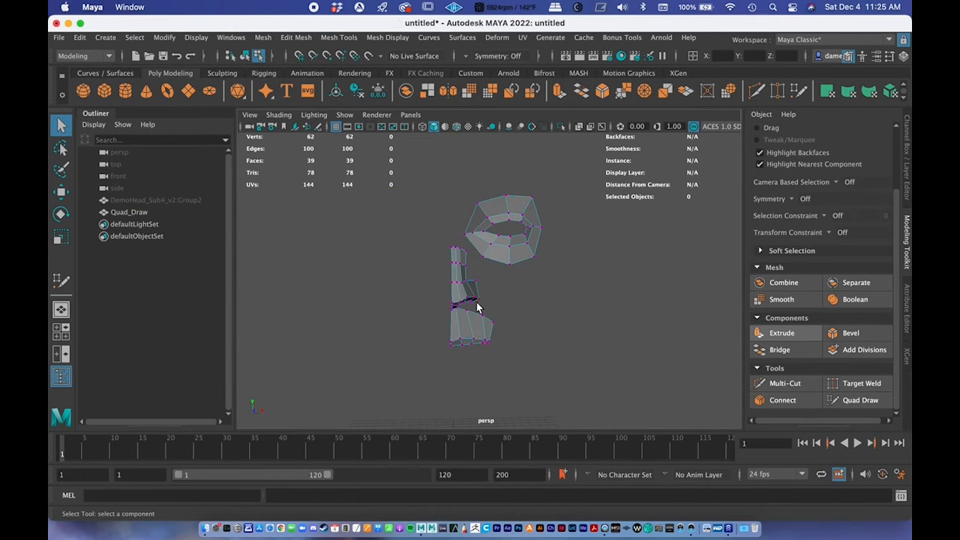
key("space")
middle_click_drag(401, 221, 368, 296, "alt")
right_click_drag(368, 295, 521, 296, "alt")
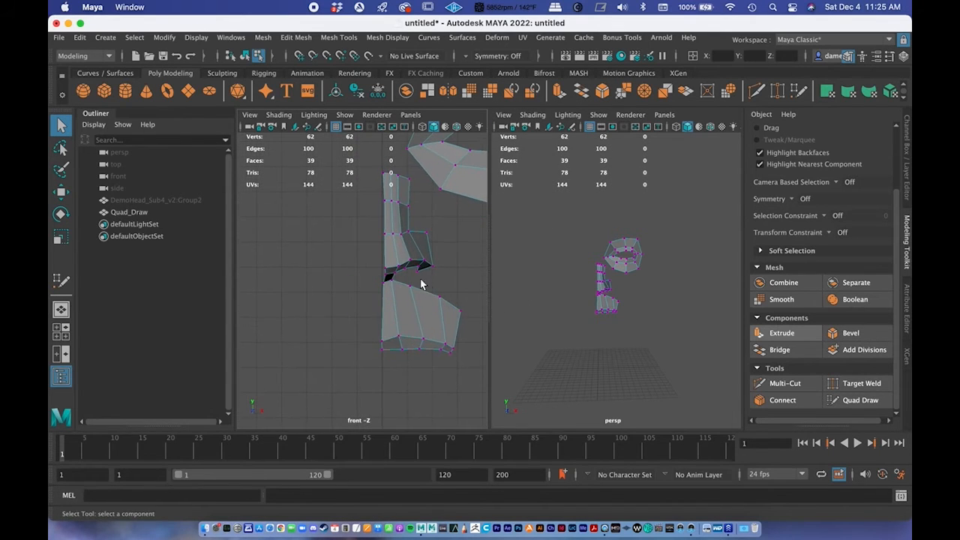
middle_click_drag(429, 290, 419, 307, "alt")
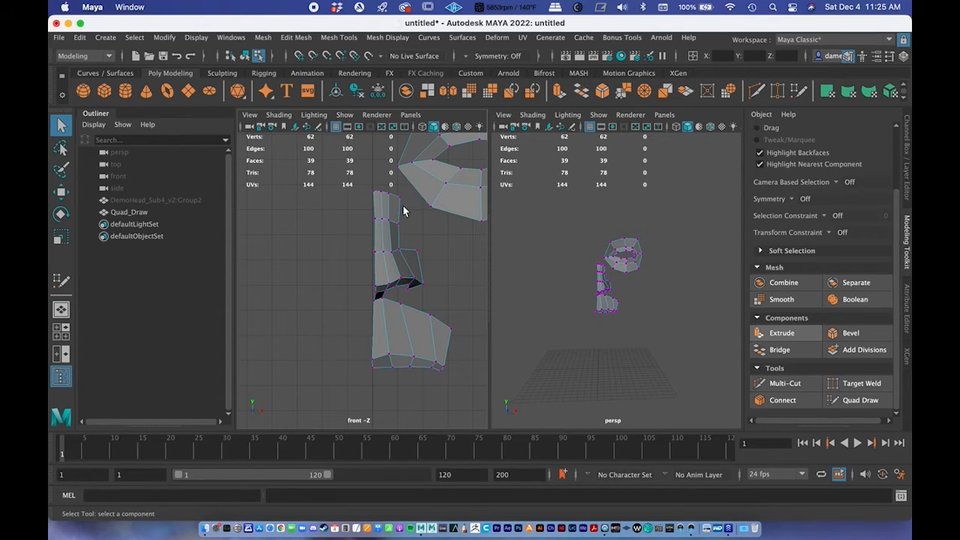
Select the Quad_Draw mesh's centre-line vertices from the nose bridge to the upper lip and set their absolute X position to 0
right_click_drag(386, 196, 353, 196)
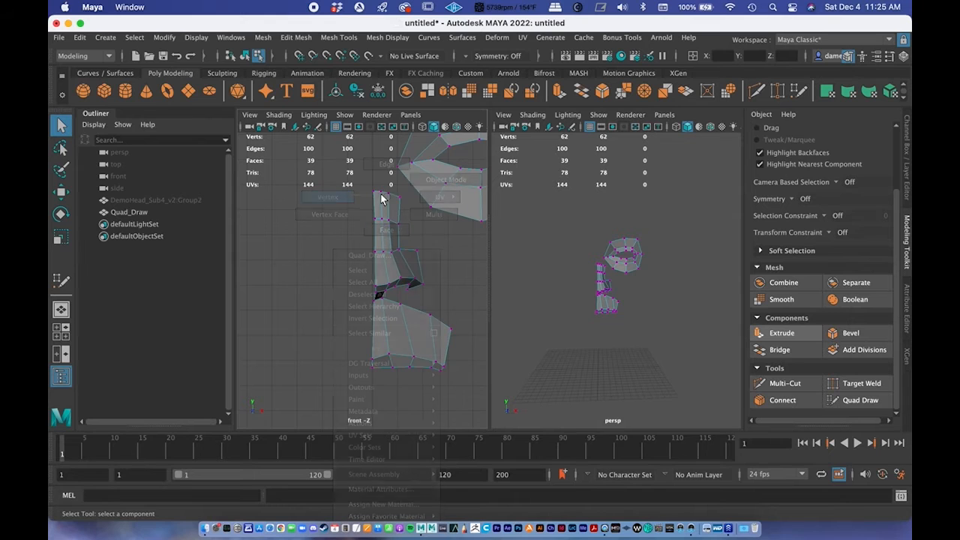
scroll(424, 273, "down", 5)
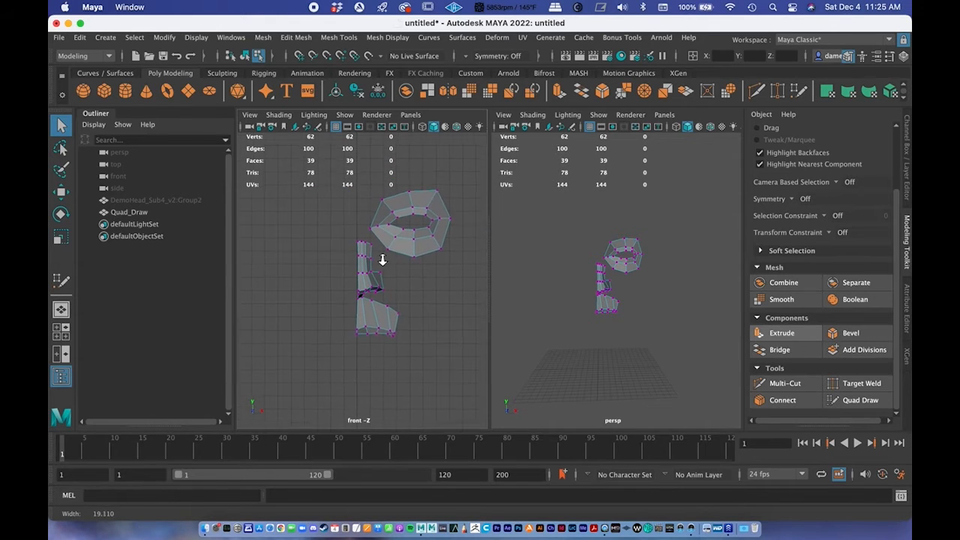
left_click_drag(348, 330, 359, 355)
key("f")
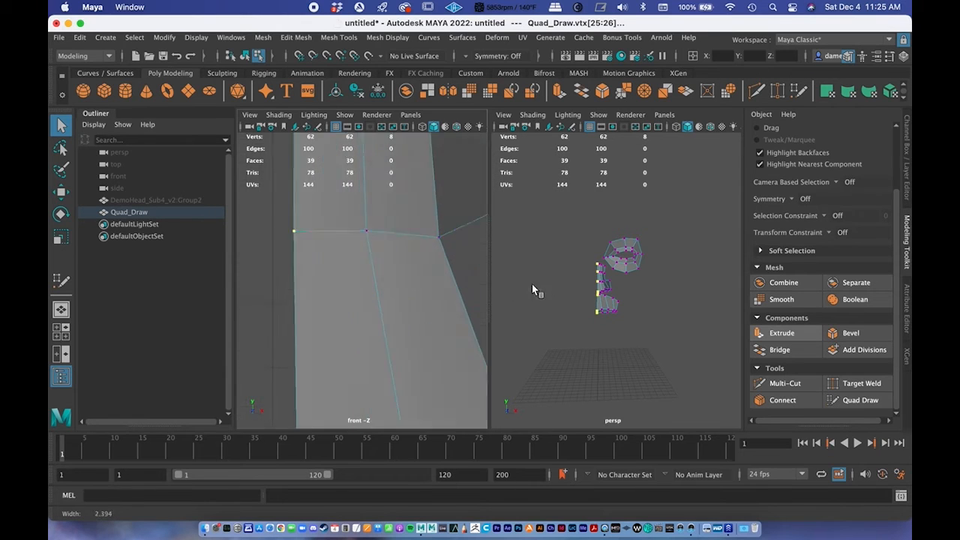
scroll(392, 275, "down", 5)
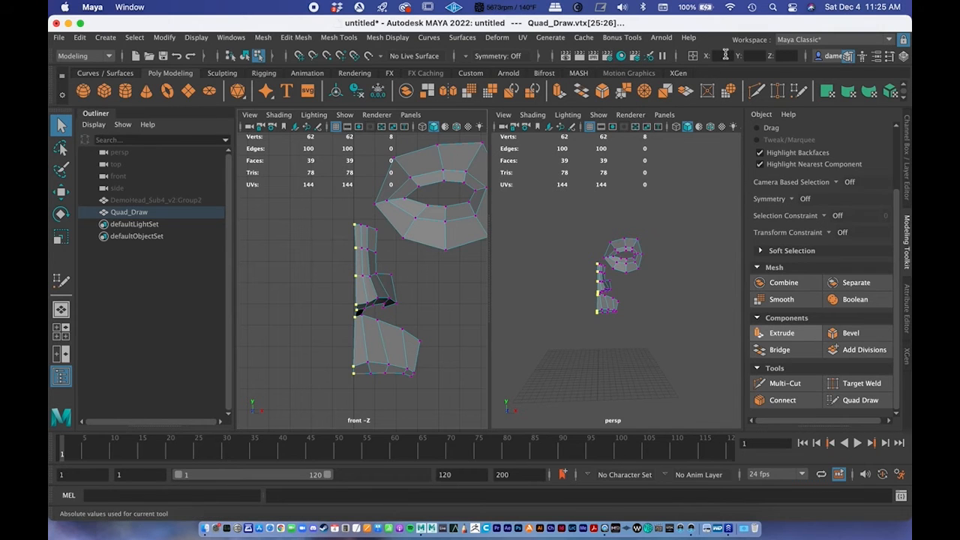
left_click(676, 57)
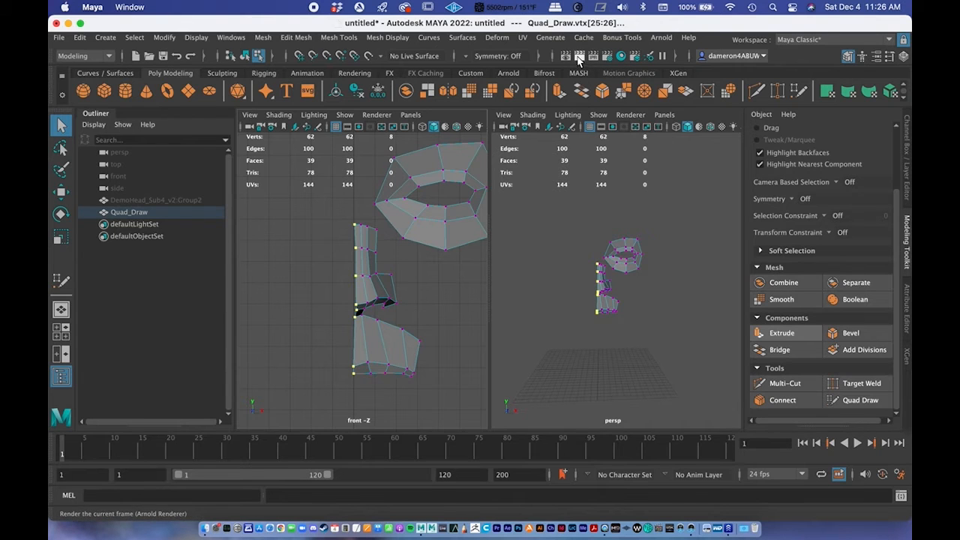
left_click(677, 57)
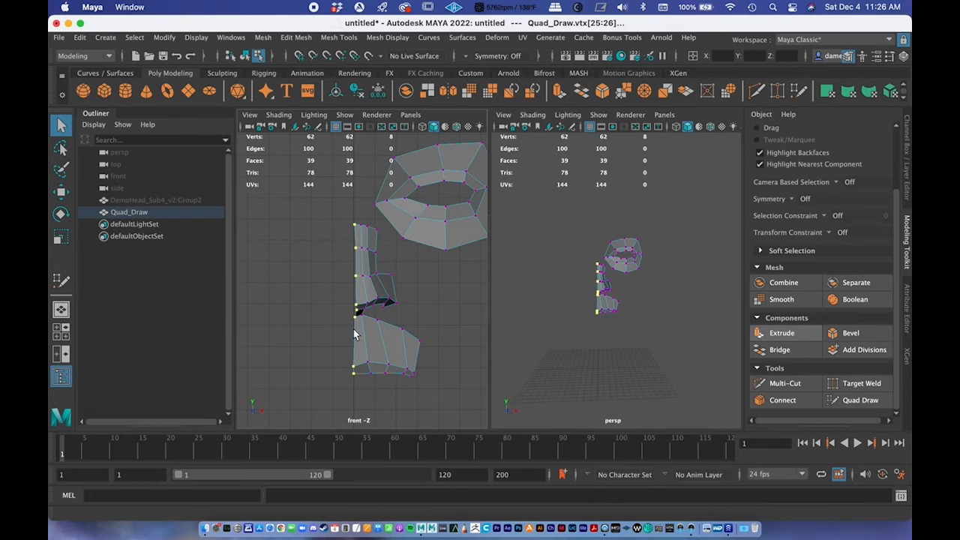
left_click(719, 56)
type("0")
key("Return")
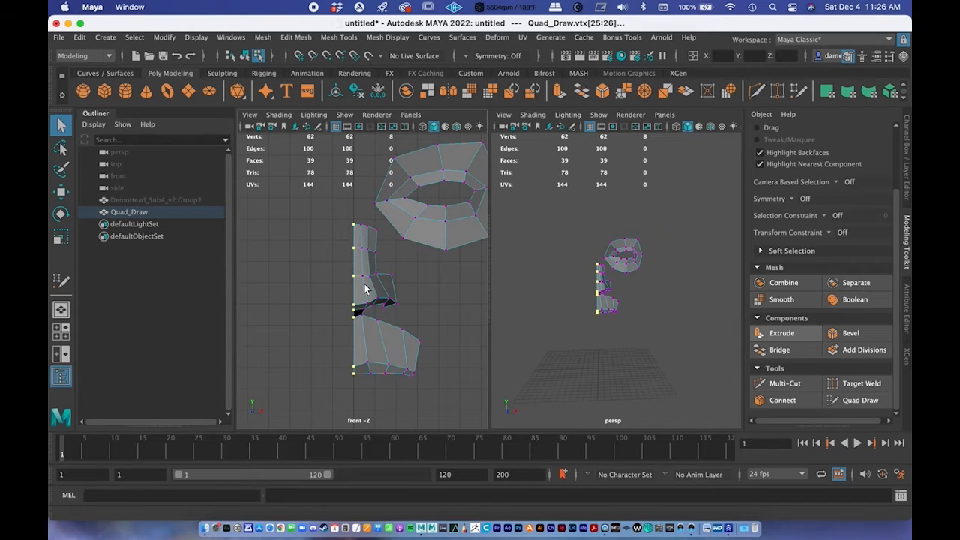
Return the Quad_Draw mesh from vertex mode to object mode
middle_click_drag(405, 279, 391, 289, "alt")
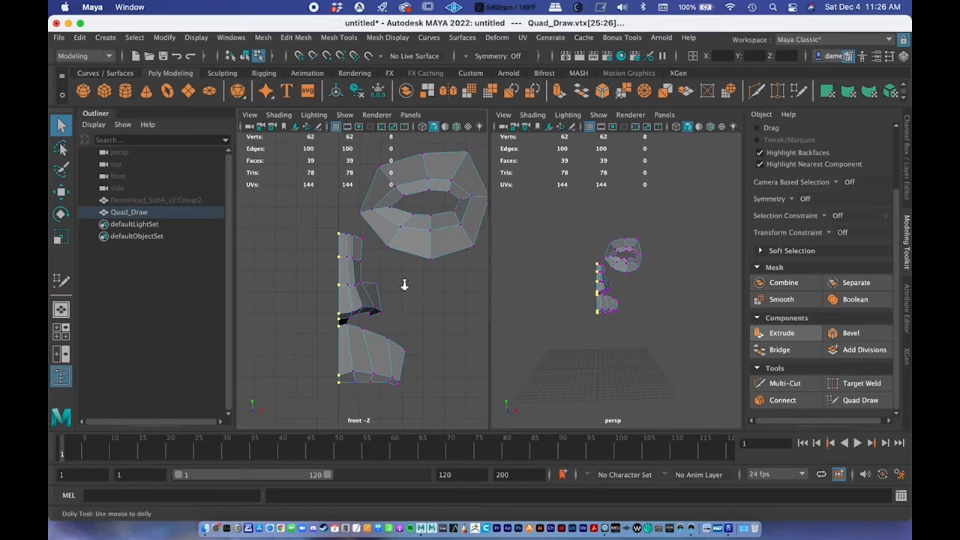
right_click_drag(403, 282, 437, 269, "alt")
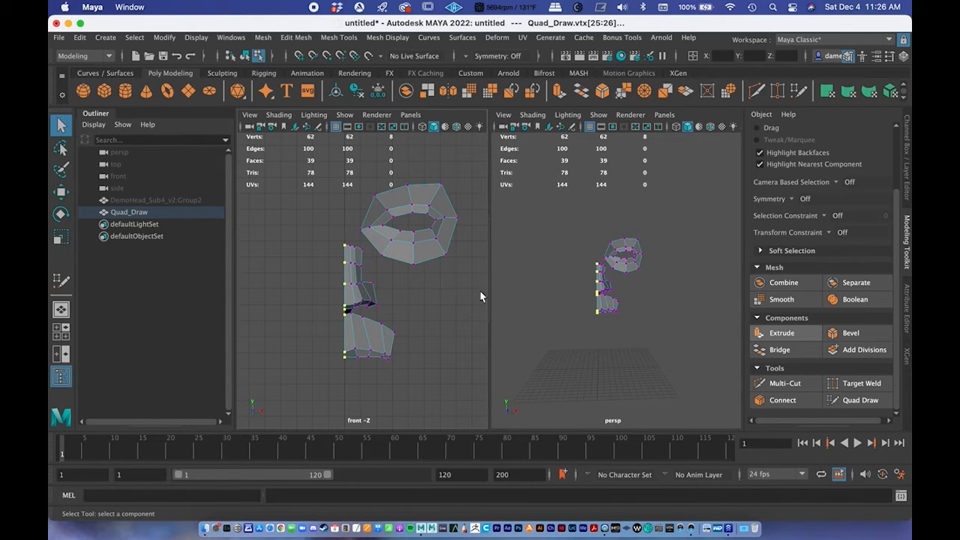
left_click_drag(319, 222, 346, 382)
middle_click_drag(417, 234, 407, 240, "alt")
scroll(401, 241, "down", 3)
right_click_drag(372, 197, 459, 213)
scroll(413, 282, "up", 5)
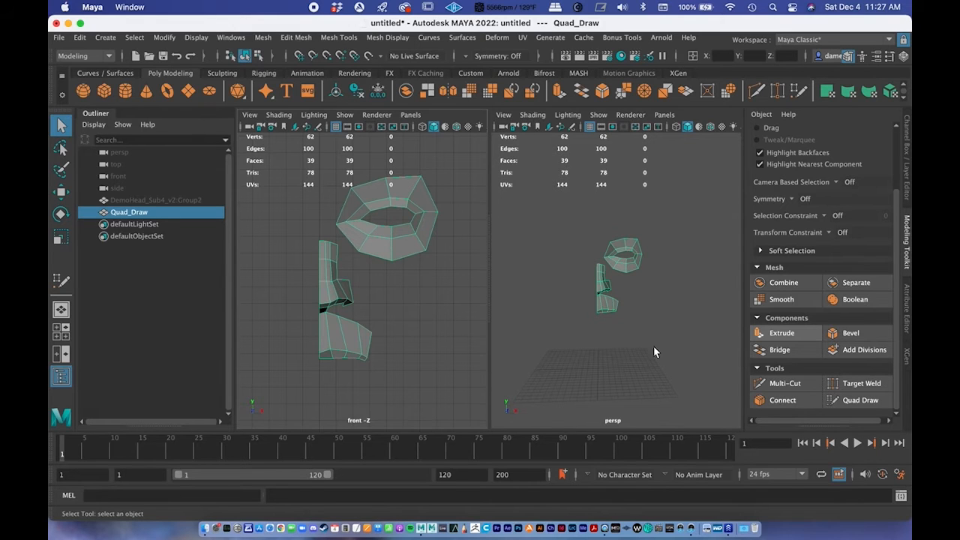
middle_click_drag(412, 265, 412, 271, "alt")
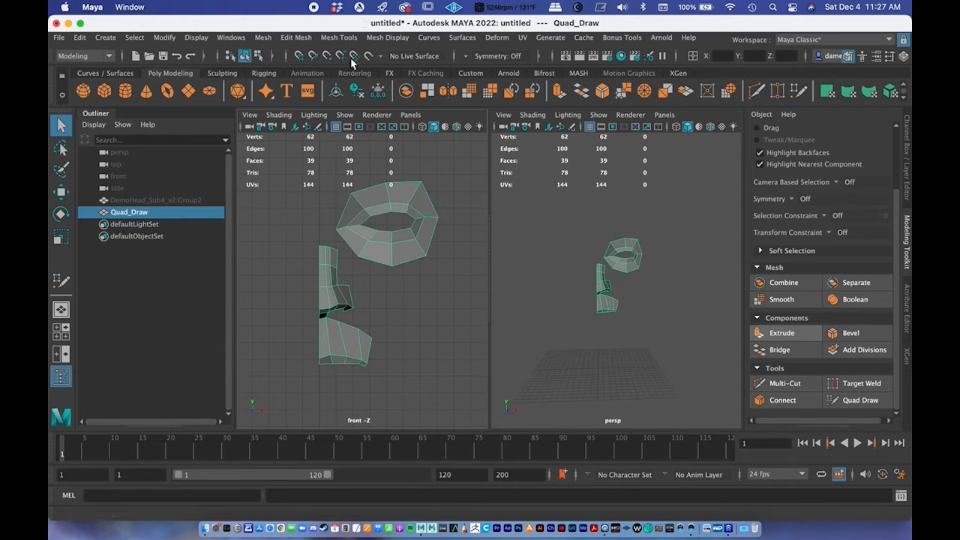
Unhide the DemoHead_Sub4_v2:Group2 sculpt and make it the live surface again
left_click(170, 200)
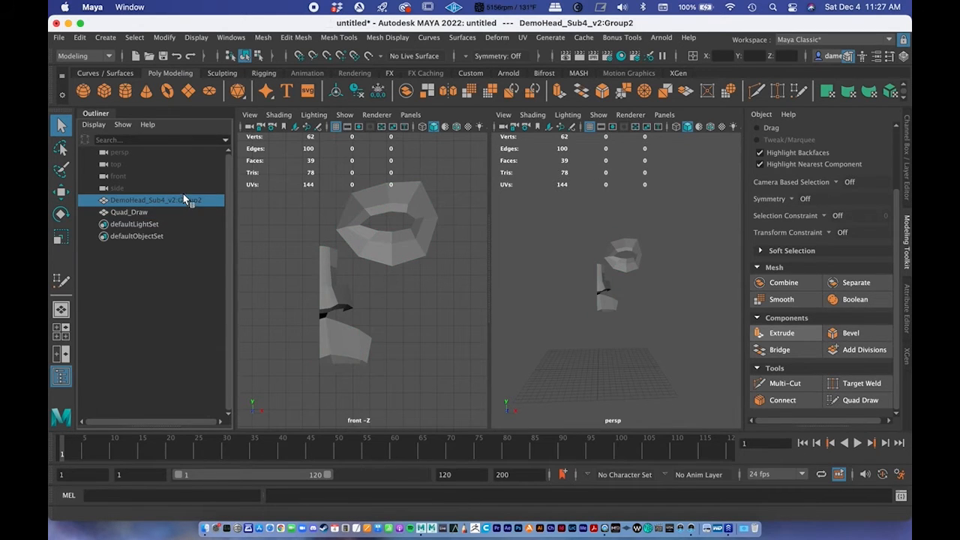
key("h")
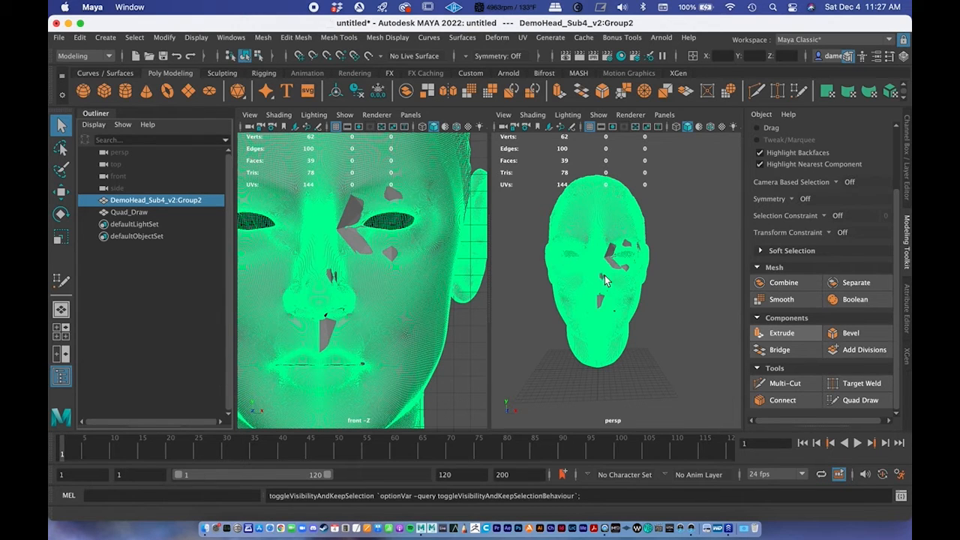
left_click(369, 58)
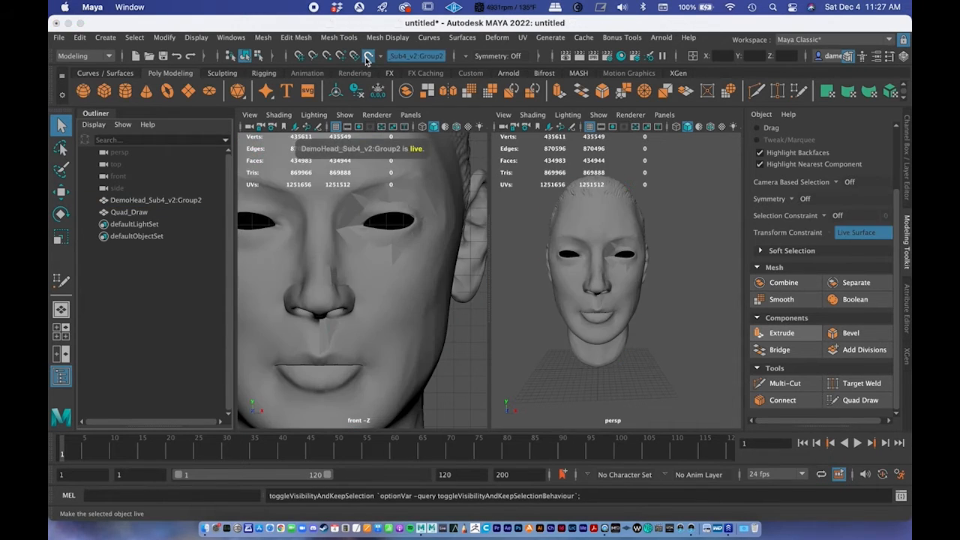
Resume Quad Draw on the Quad_Draw mesh and add a row of three quads up the nose bridge, joined to the eye's inner corner
left_click(372, 251)
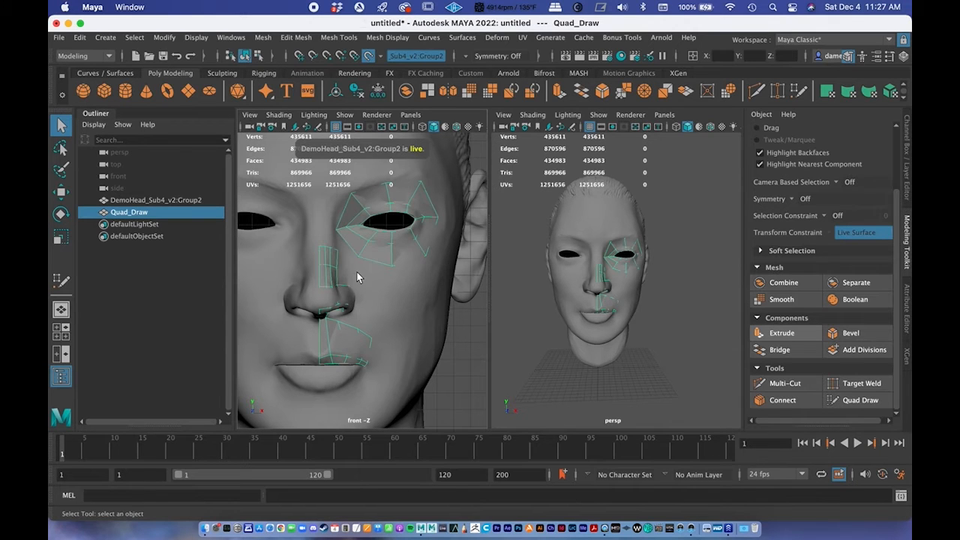
left_click(861, 400)
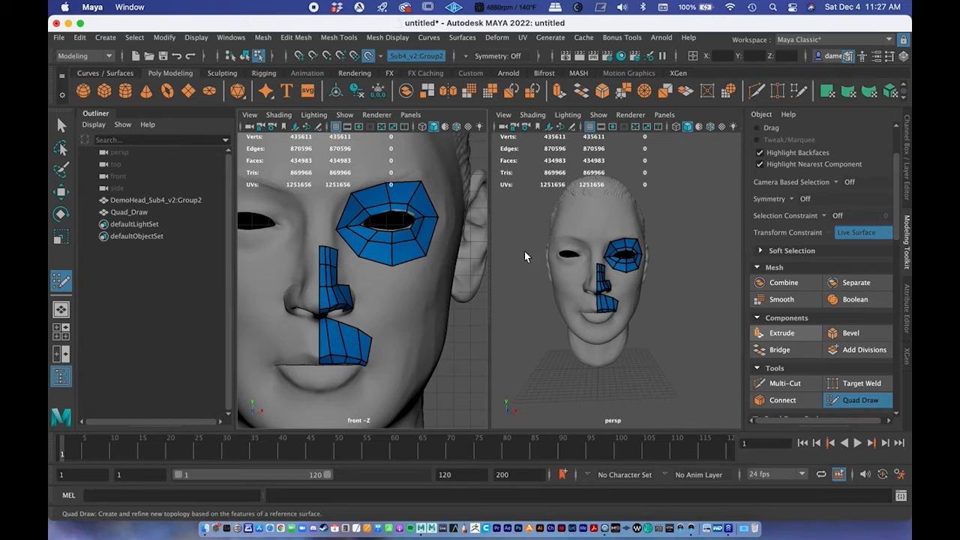
scroll(360, 240, "up", 6)
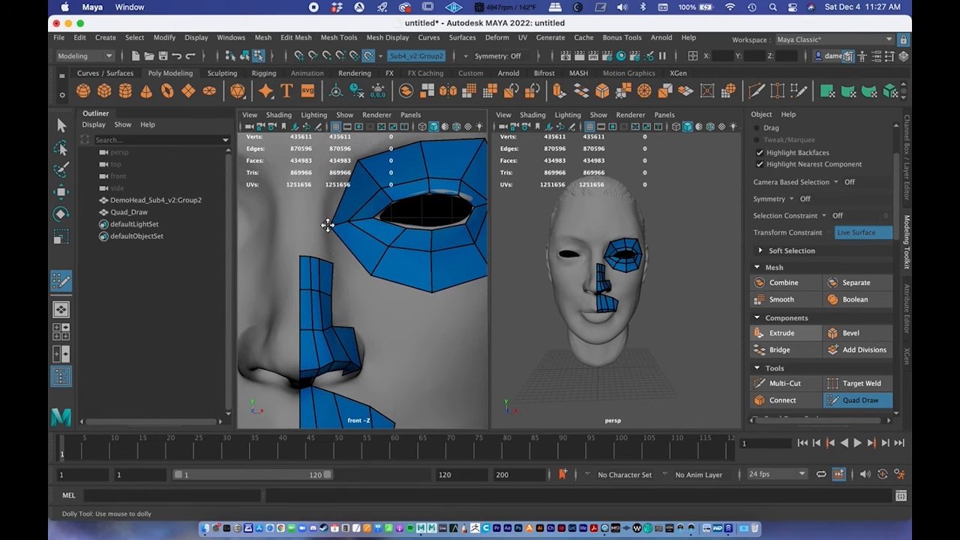
left_click(302, 226)
left_click(312, 227)
left_click(320, 228)
left_click(312, 239, "shift")
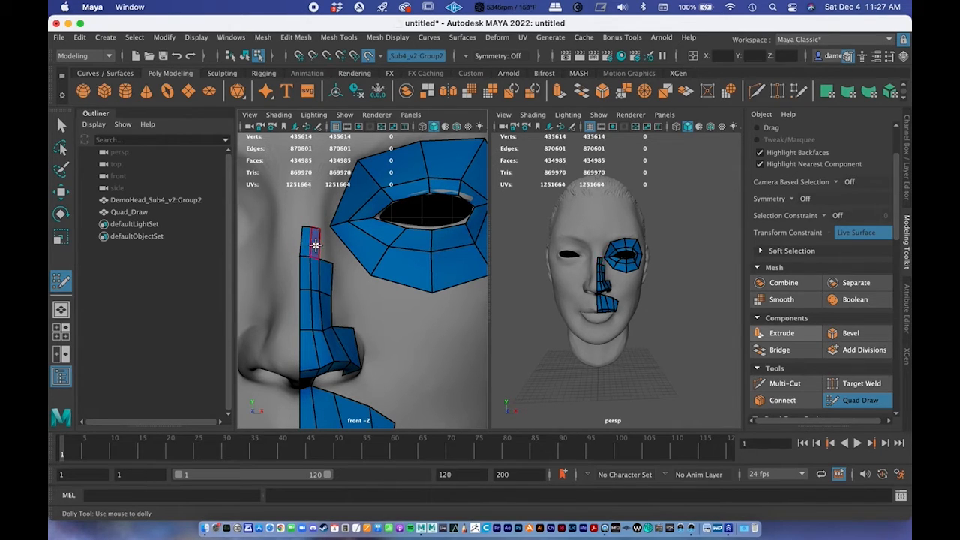
left_click(327, 246, "shift")
middle_click_drag(372, 279, 374, 240, "alt")
right_click_drag(373, 240, 395, 240, "alt")
left_click(341, 242, "alt")
middle_click_drag(395, 240, 410, 263, "alt")
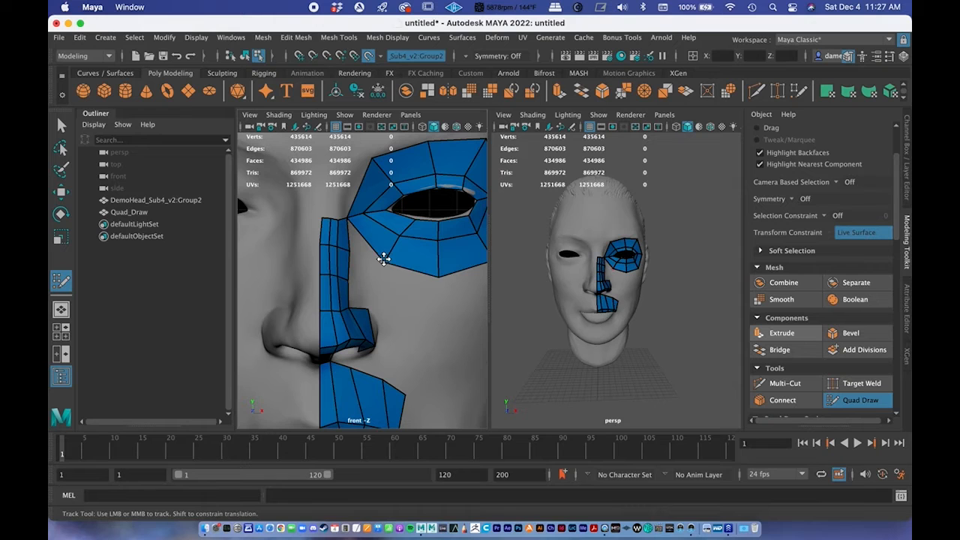
Nudge a vertex on the upper lip patch's top edge upward and insert a horizontal edge loop across the nose tip
middle_click_drag(377, 254, 352, 185, "alt")
right_click_drag(352, 184, 302, 221, "alt")
left_click_drag(315, 234, 314, 224)
left_click(365, 260, "ctrl")
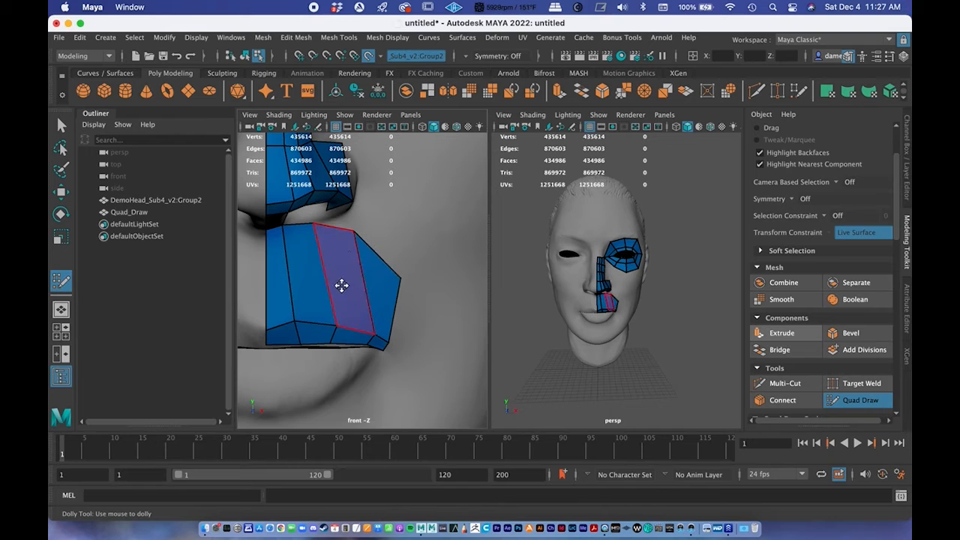
middle_click_drag(323, 220, 341, 296, "alt")
left_click(341, 247, "ctrl")
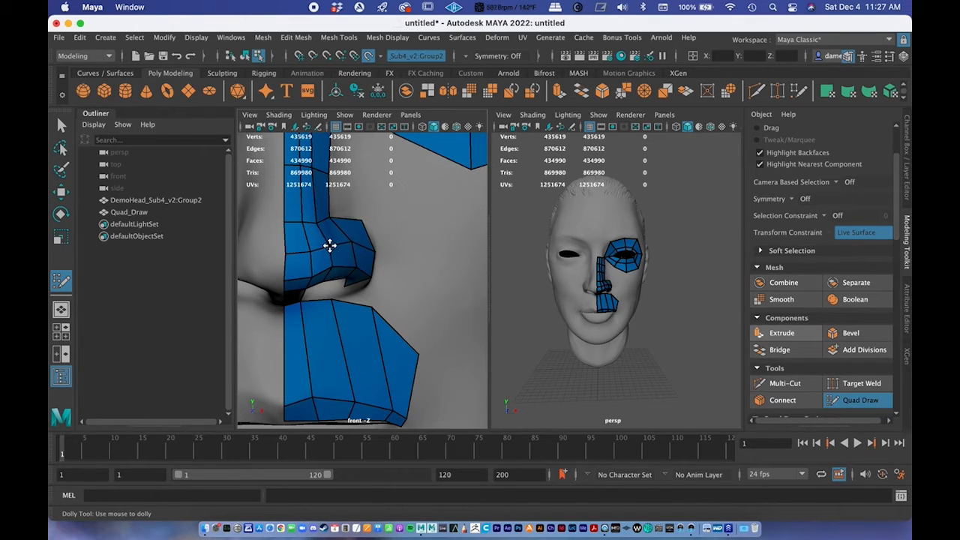
Pull the outermost vertex of the eye ring outward toward the temple
middle_click_drag(337, 235, 323, 291, "alt")
scroll(388, 180, "down", 8)
scroll(390, 180, "up", 3)
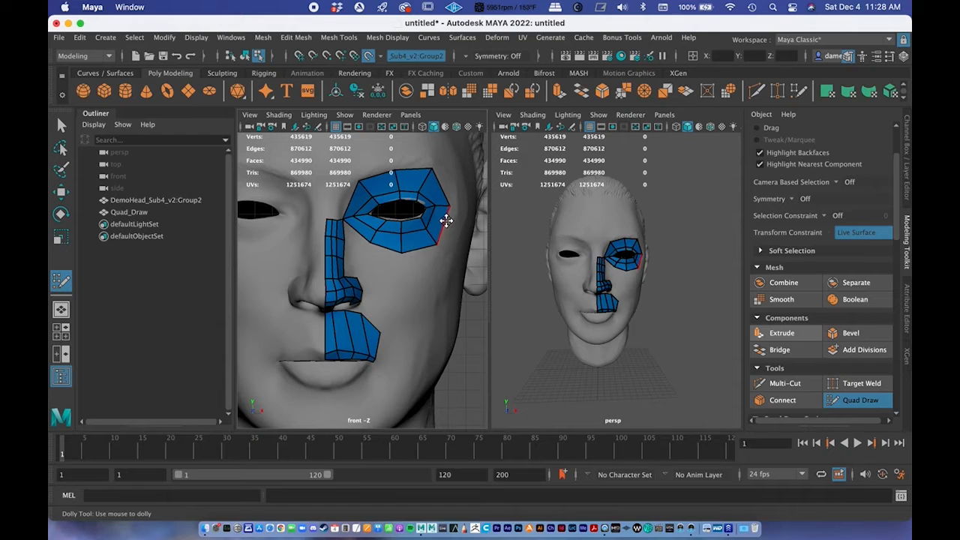
left_click_drag(449, 207, 457, 208)
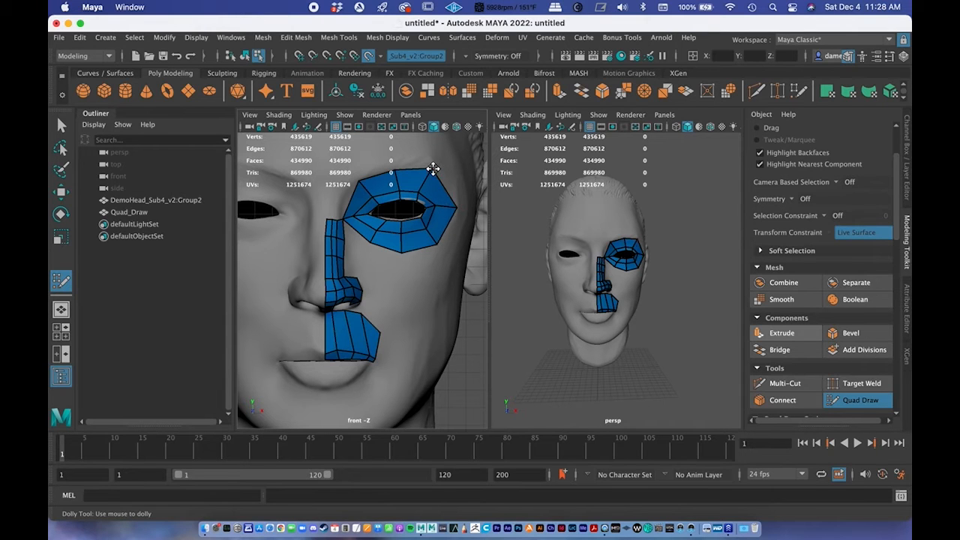
Insert additional radial edge loops through the wide segments all the way around the eye ring
right_click_drag(405, 261, 429, 293, "alt")
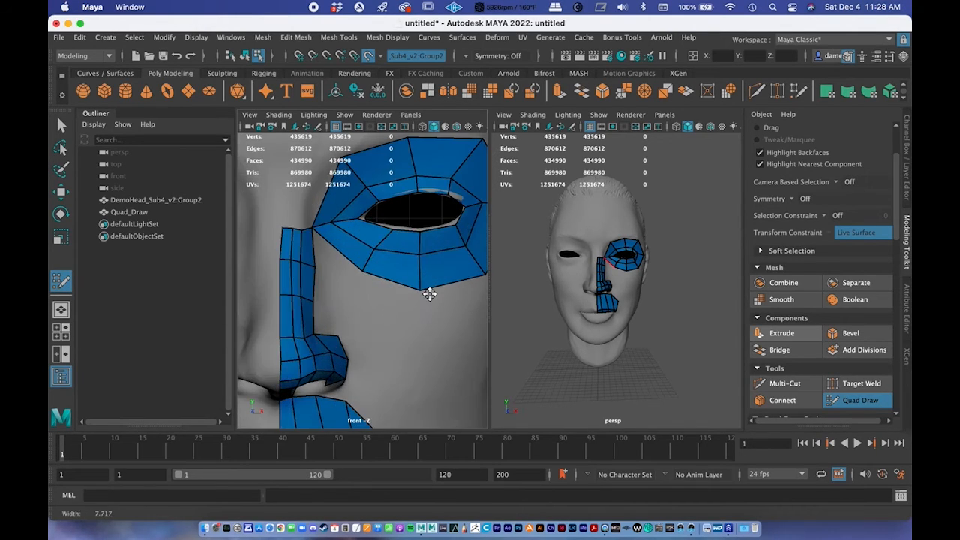
left_click(346, 206, "ctrl")
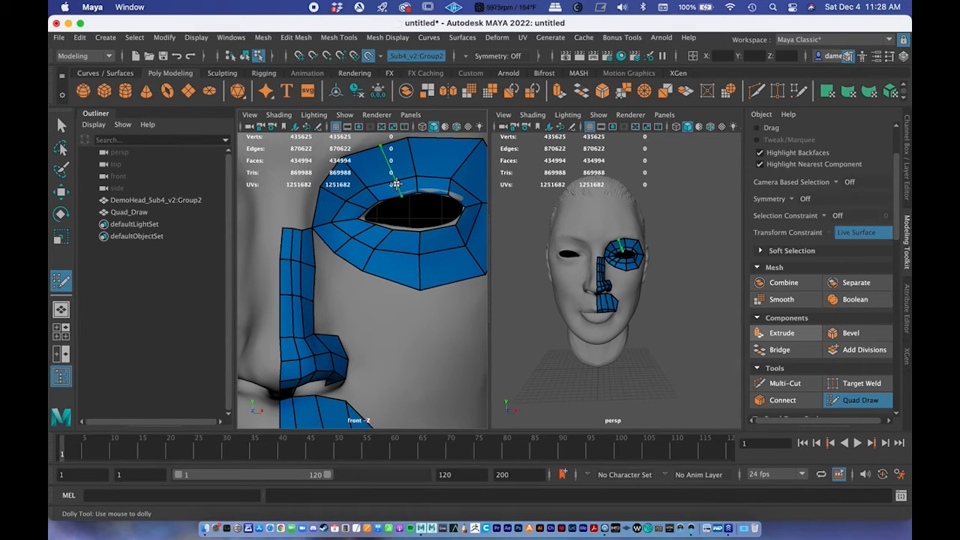
left_click(394, 183, "ctrl")
left_click(431, 177, "ctrl")
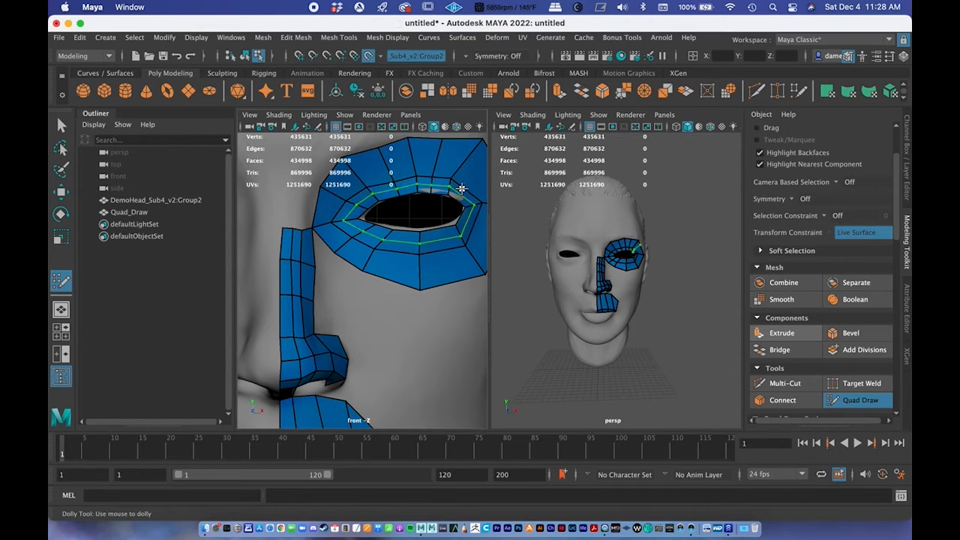
left_click(471, 191, "ctrl")
left_click(474, 225, "ctrl")
left_click(432, 254, "ctrl")
left_click(440, 255, "ctrl")
Insert two horizontal edge loops across the upper lip patch
scroll(397, 285, "down", 5)
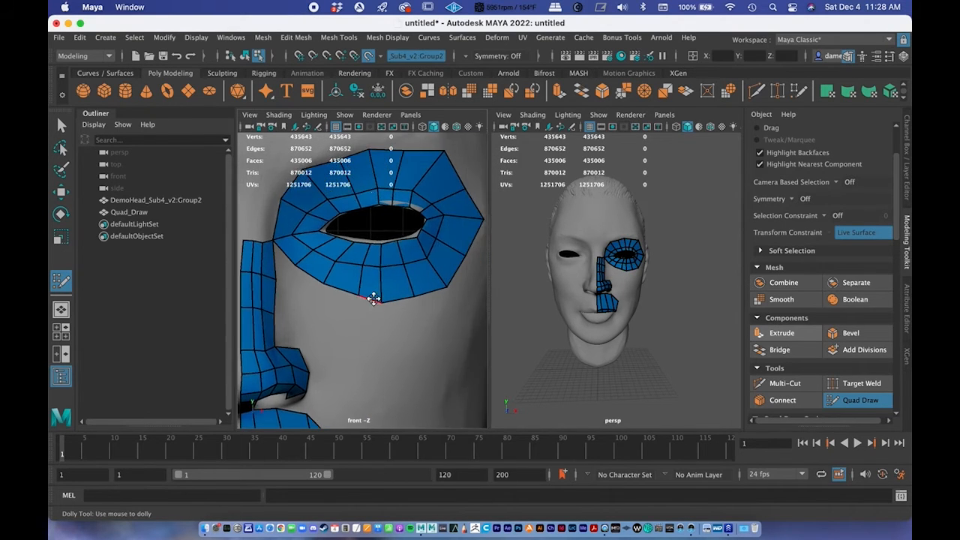
scroll(353, 275, "up", 3)
middle_click_drag(348, 302, 347, 252, "alt")
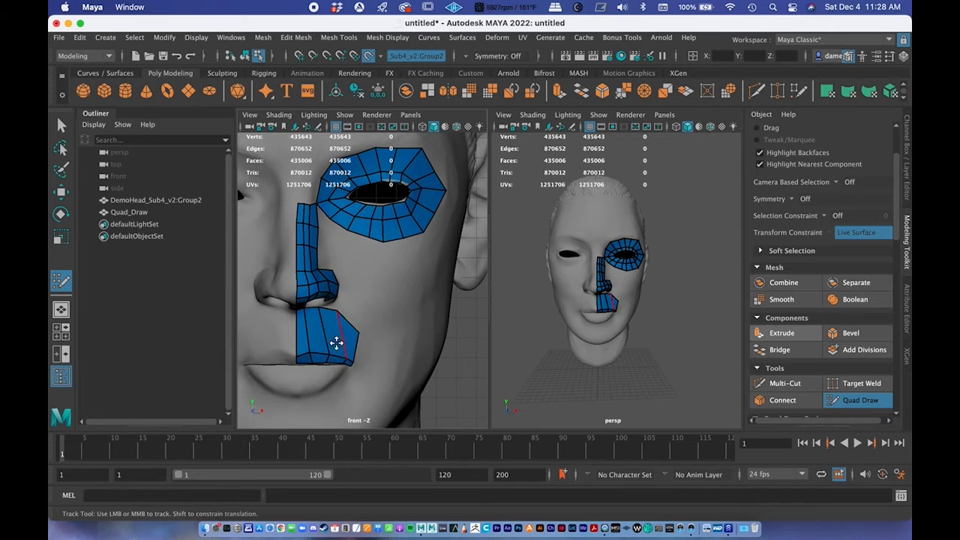
left_click(329, 340, "ctrl")
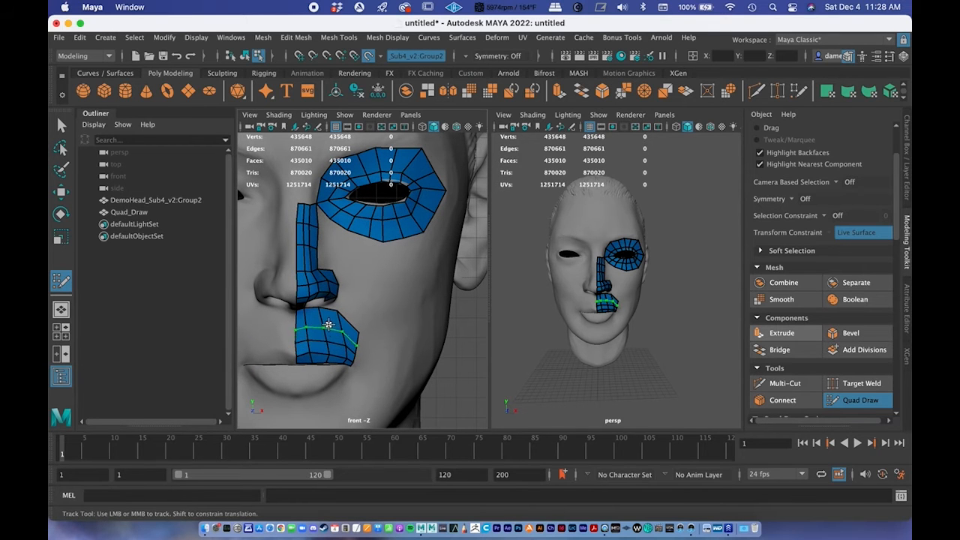
left_click(330, 334, "ctrl")
Reposition the nose bridge's outer-edge vertex and the eye ring's lower inner border vertex, undoing the misplaced tweaks in between
scroll(344, 310, "down", 4)
scroll(345, 311, "up", 10)
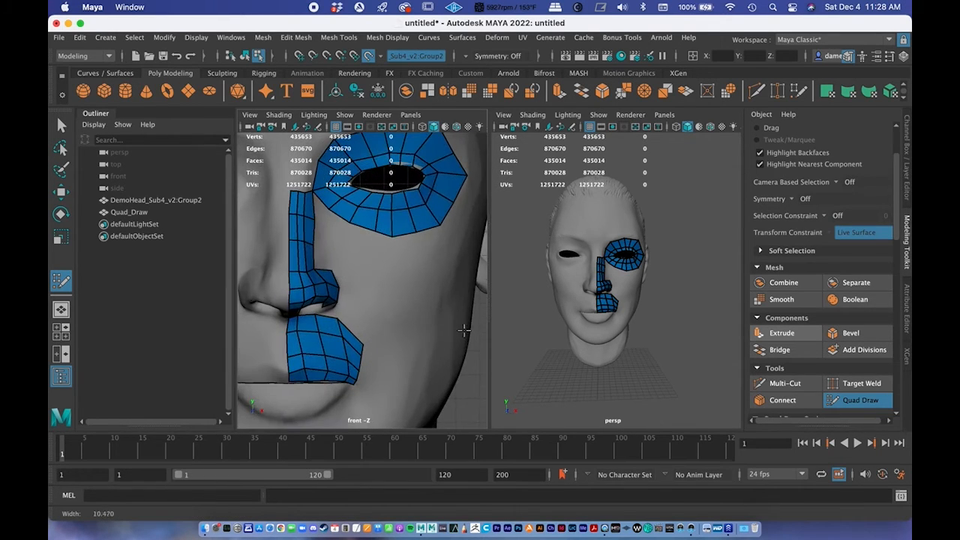
middle_click_drag(413, 304, 428, 358, "alt")
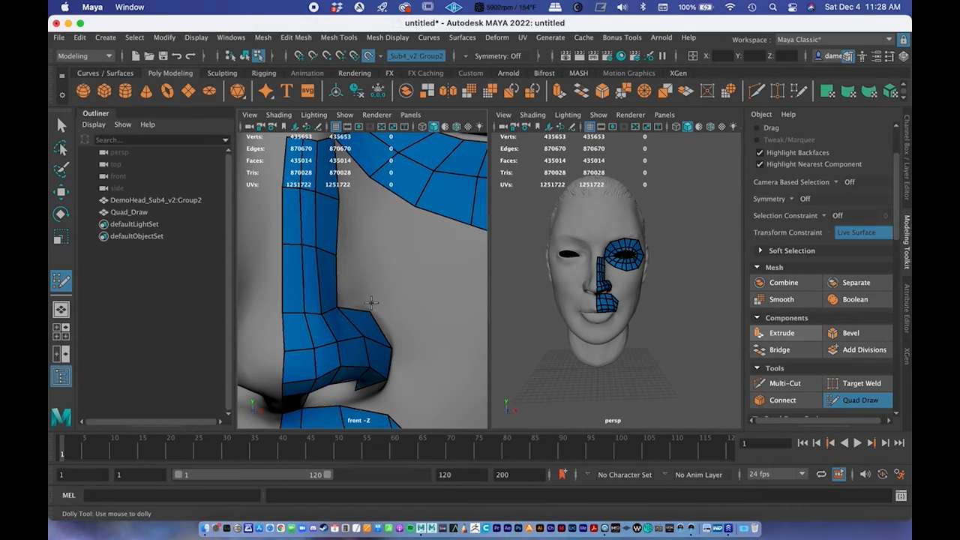
middle_click_drag(366, 286, 353, 256, "alt")
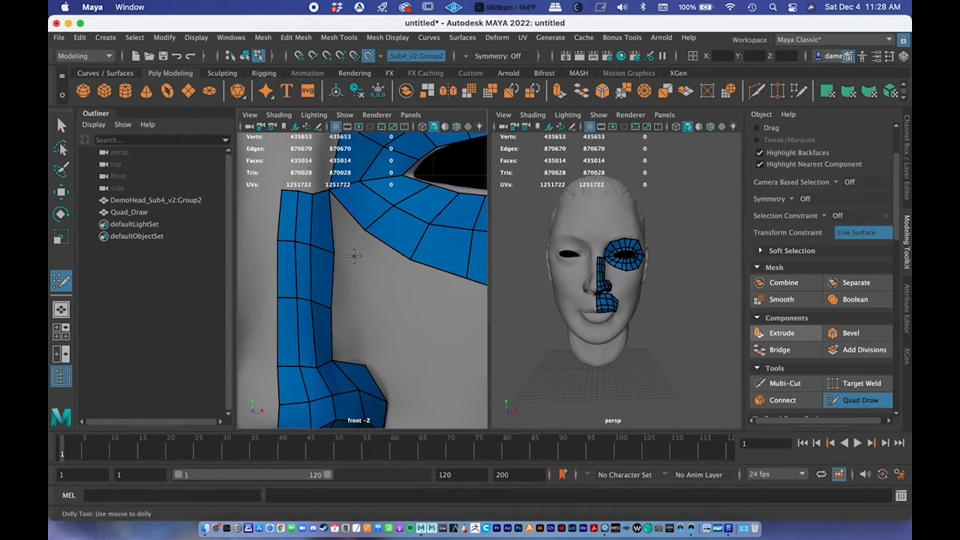
mouse_move(334, 253)
left_mouse_down()
mouse_move(365, 227)
mouse_move(327, 243)
mouse_move(343, 233)
left_mouse_up()
key("ctrl+z")
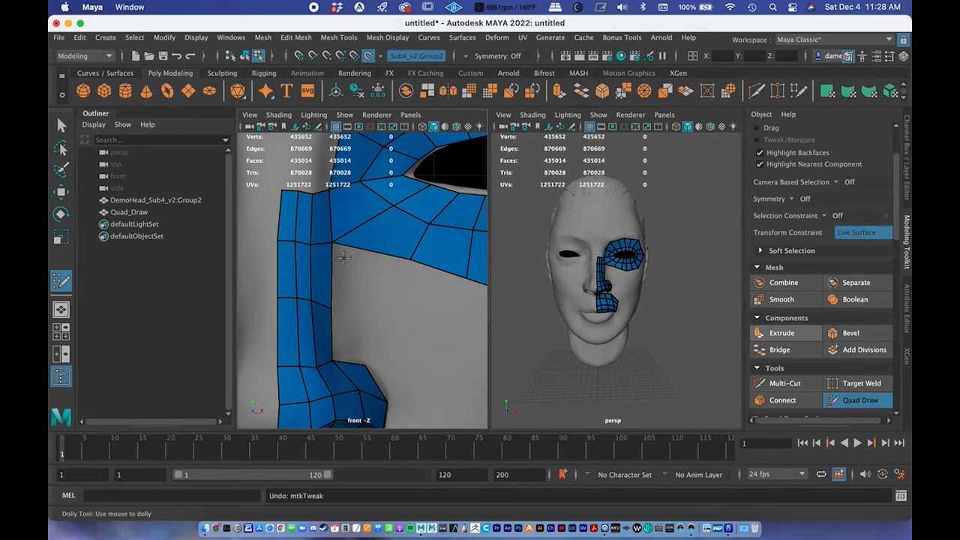
key("ctrl+z")
mouse_move(366, 238)
left_mouse_down()
mouse_move(368, 228)
mouse_move(365, 247)
left_mouse_up()
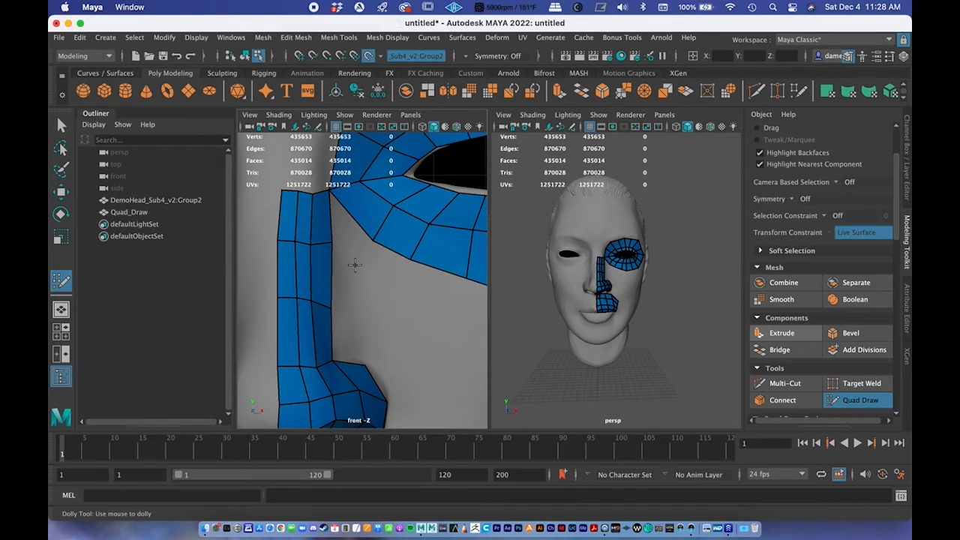
middle_click_drag(353, 260, 366, 319, "alt")
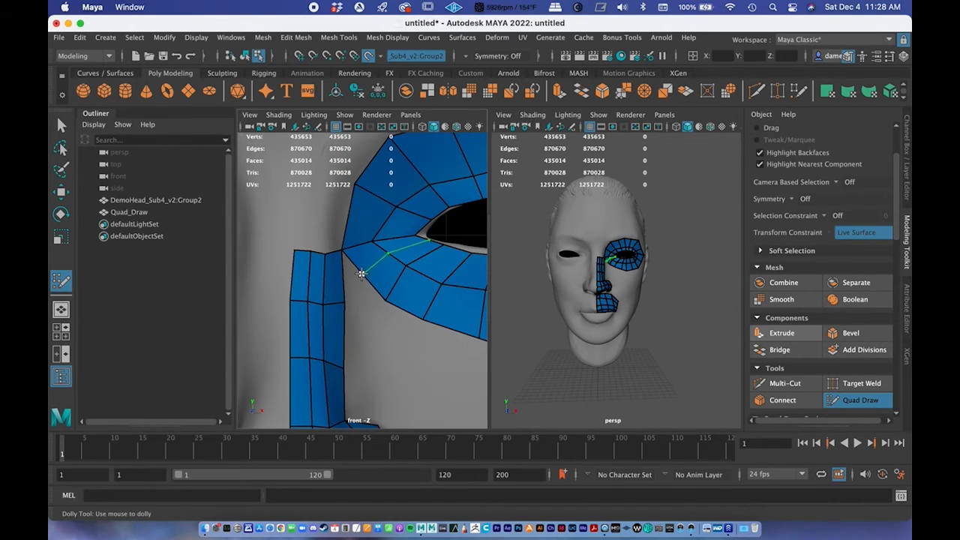
Insert a concentric edge loop all the way around the eye ring near its outer border
middle_click_drag(400, 292, 369, 315, "alt")
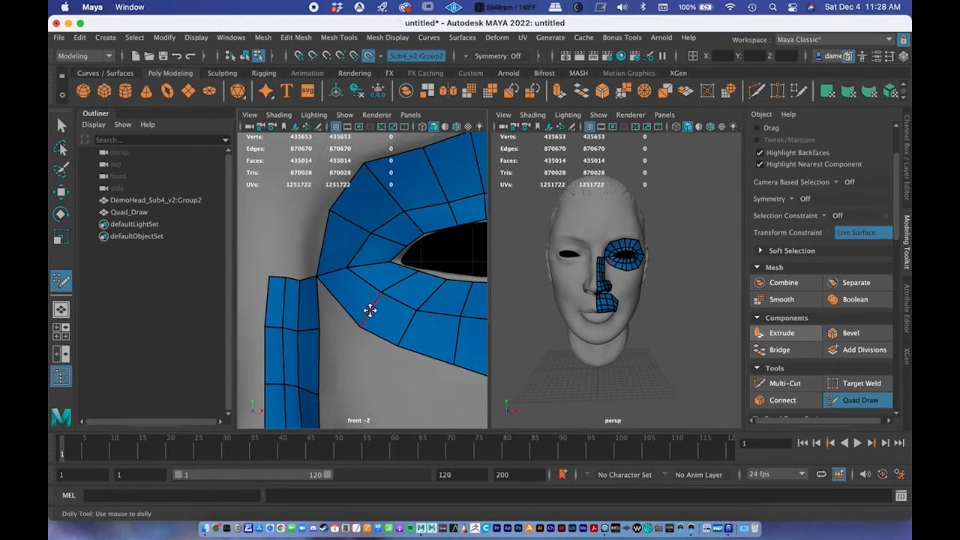
right_click_drag(369, 315, 339, 290, "alt")
middle_click_drag(482, 336, 425, 317, "alt")
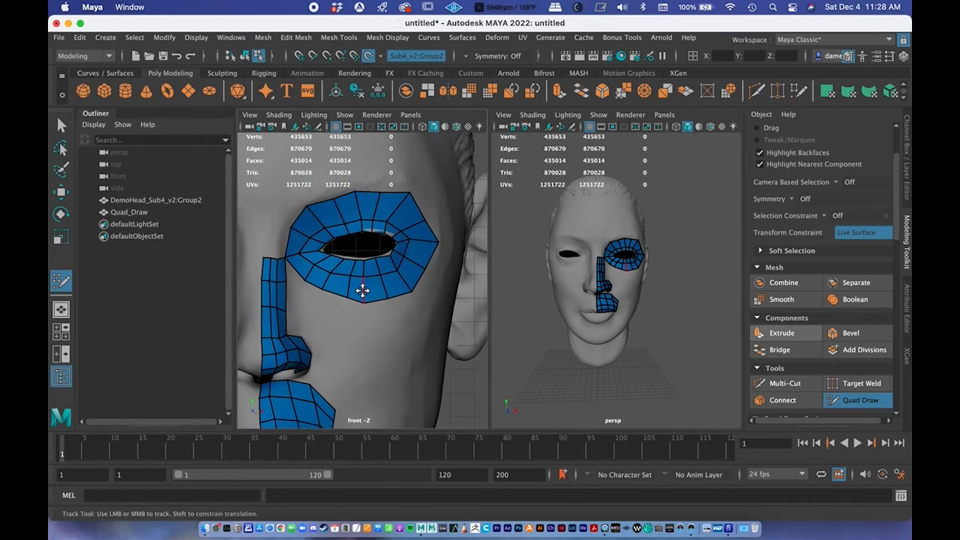
right_click_drag(363, 290, 403, 289, "alt")
left_click(411, 278, "ctrl")
middle_click_drag(420, 290, 427, 327, "alt")
middle_click_drag(378, 305, 379, 314, "alt")
right_click_drag(378, 314, 436, 270, "alt")
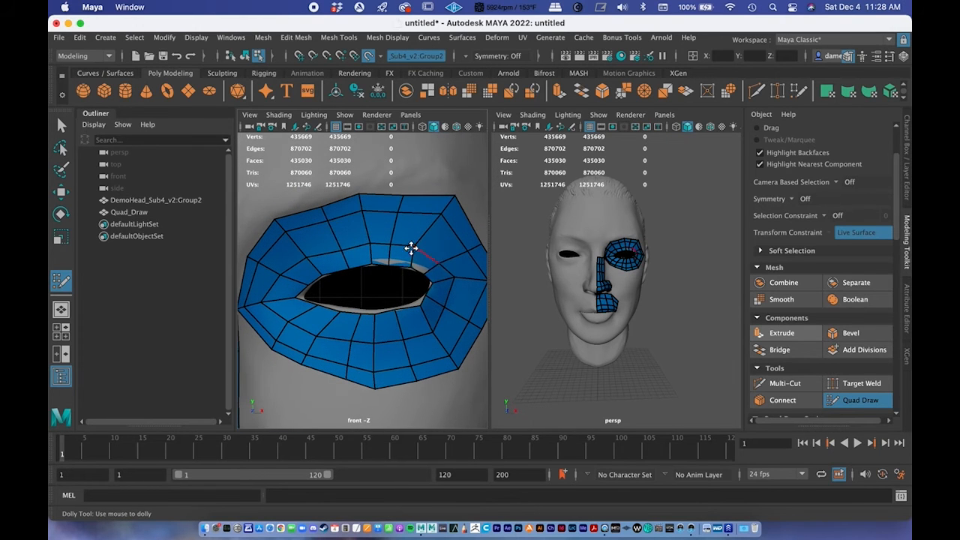
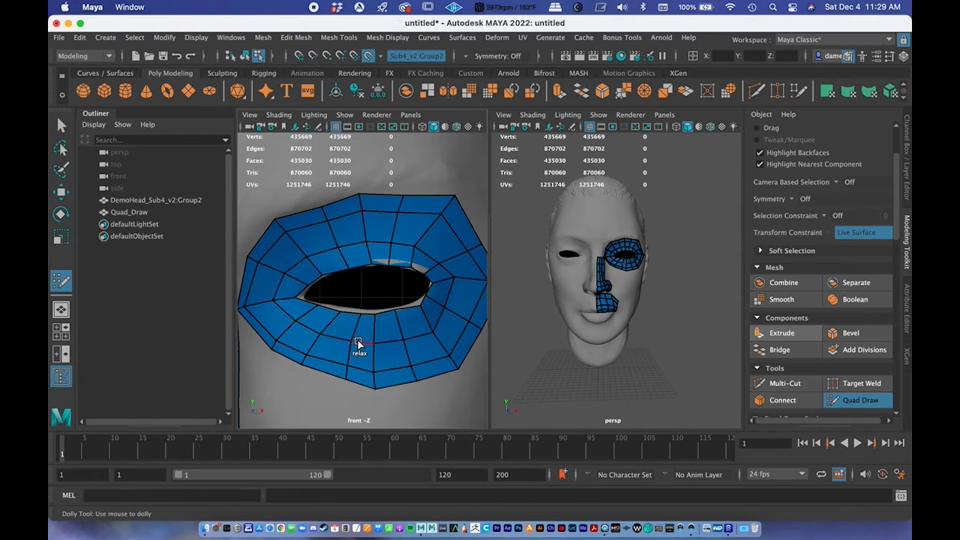
Relax the eye ring's vertices so its concentric rows are evenly spaced around the eye opening
mouse_move(448, 266)
left_mouse_down("shift")
mouse_move(445, 223)
mouse_move(445, 235)
mouse_move(418, 219)
left_mouse_up("shift")
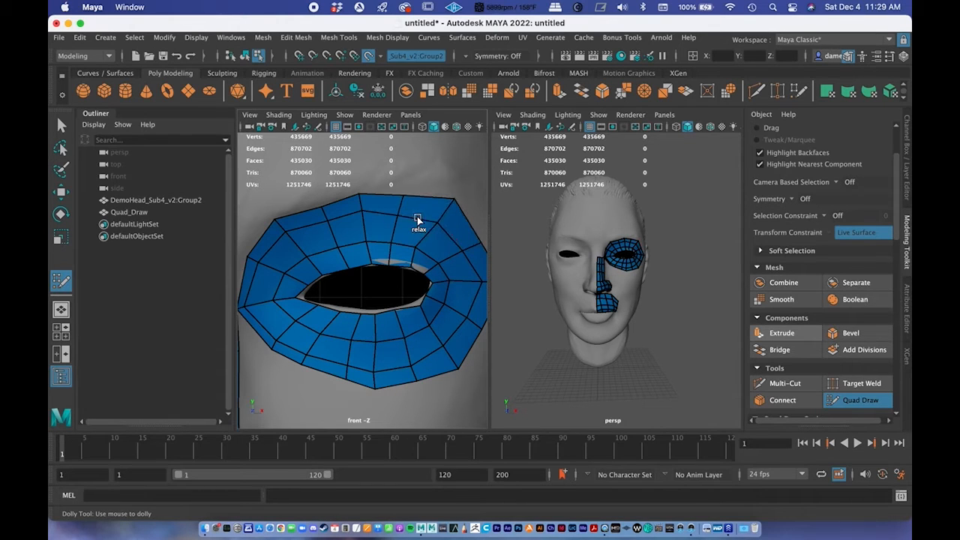
mouse_move(270, 330)
left_mouse_down("shift")
mouse_move(322, 364)
mouse_move(403, 377)
mouse_move(456, 346)
mouse_move(429, 327)
left_mouse_up("shift")
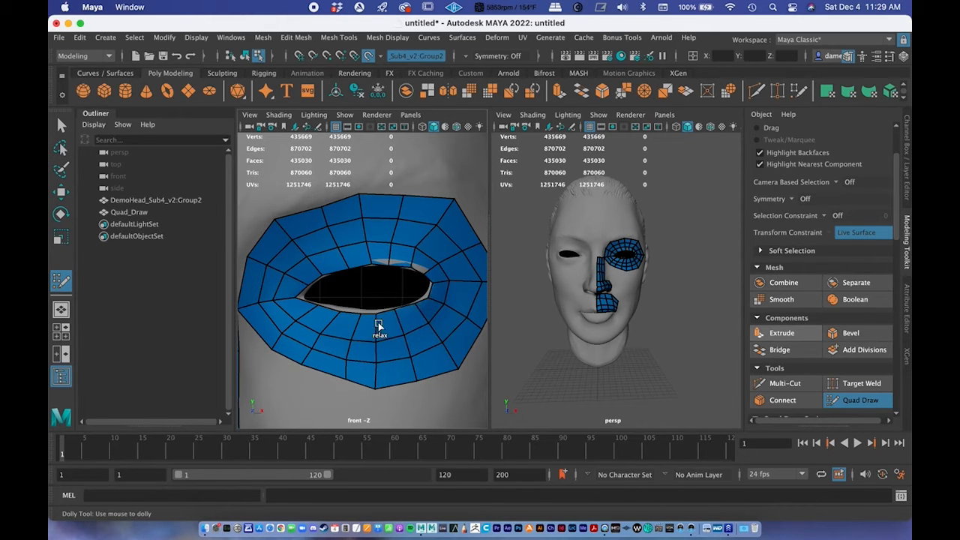
scroll(392, 342, "down", 5)
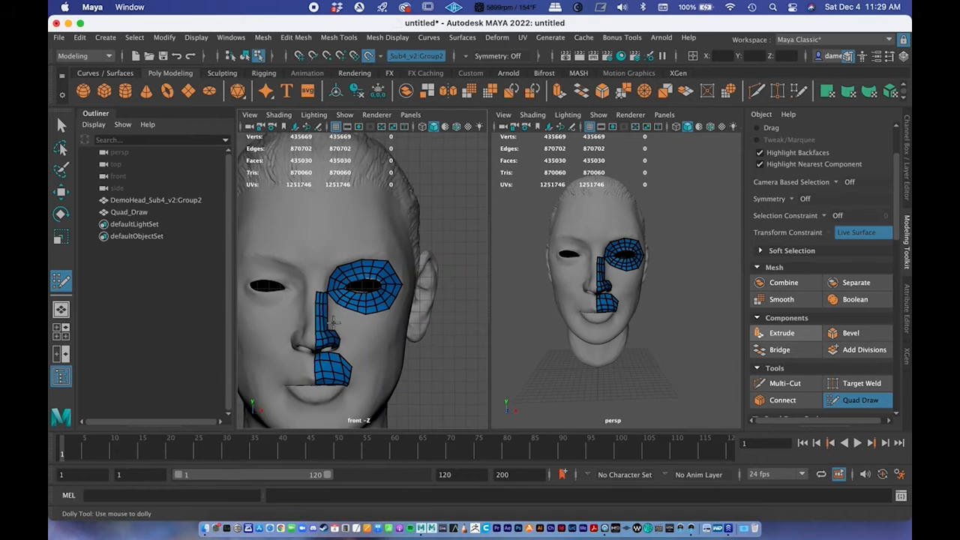
scroll(339, 298, "up", 3)
mouse_move(301, 289)
left_mouse_down("shift")
mouse_move(285, 307)
mouse_move(281, 224)
left_mouse_up("shift")
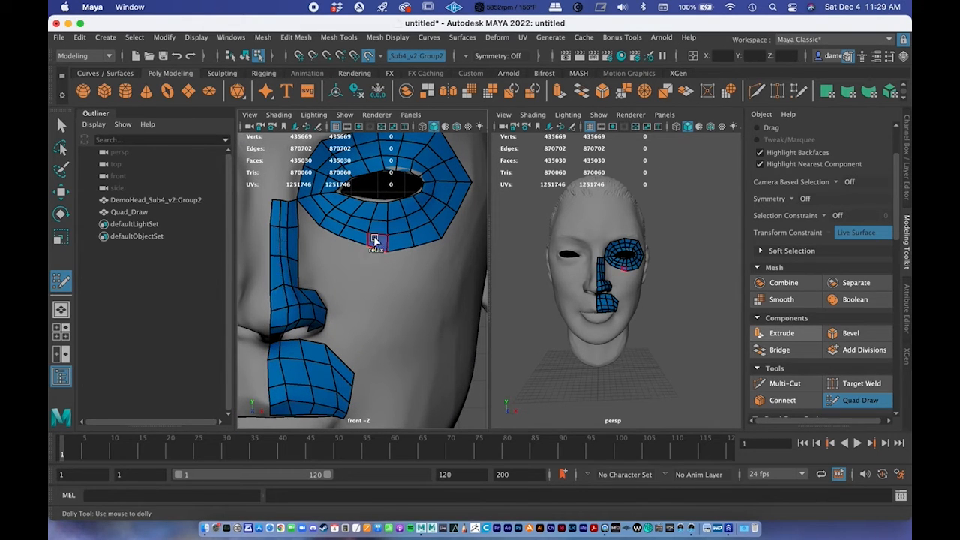
Extend the top of the nose bridge strip upward with quads and bridge it to the inner side of the eye ring
scroll(375, 241, "down", 6)
scroll(338, 261, "up", 8)
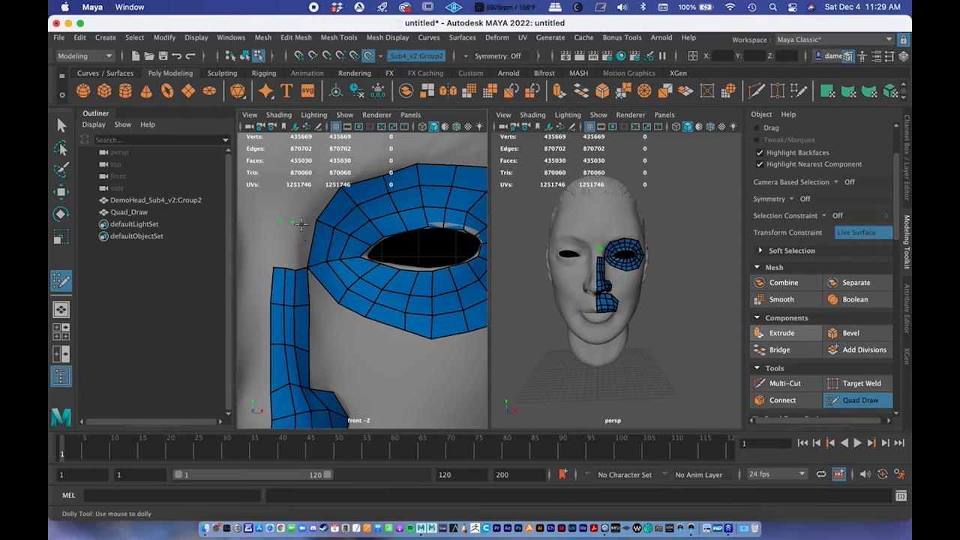
left_click(280, 241, "shift")
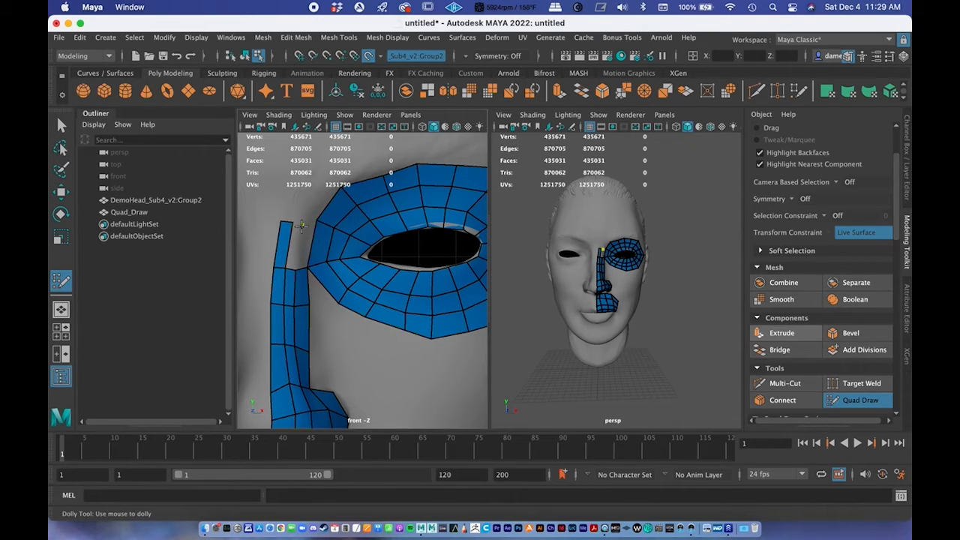
left_click(303, 239, "shift")
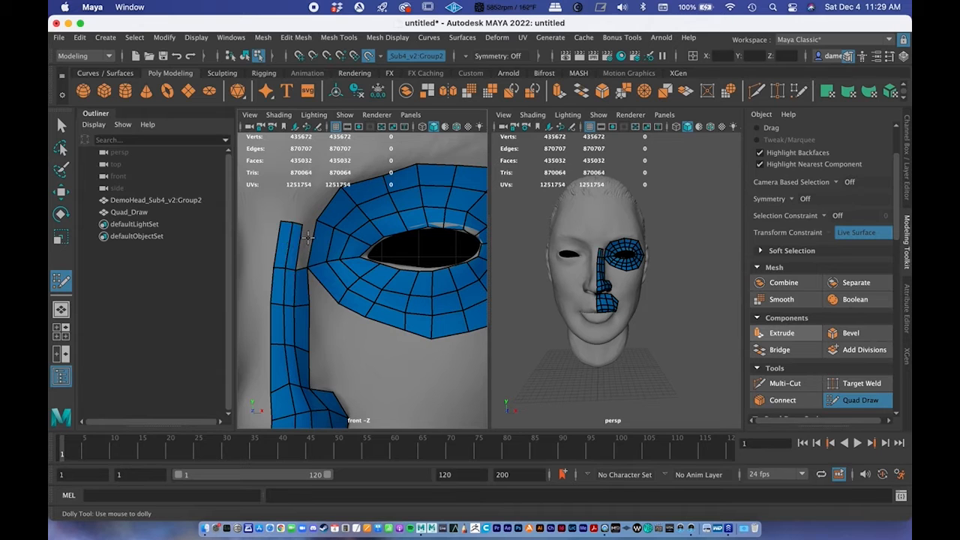
left_click(305, 240, "shift")
Undo the stray point placed beside the mouth corner and adjust the vertex at the upper lip patch's outer lower corner
scroll(322, 300, "down", 5)
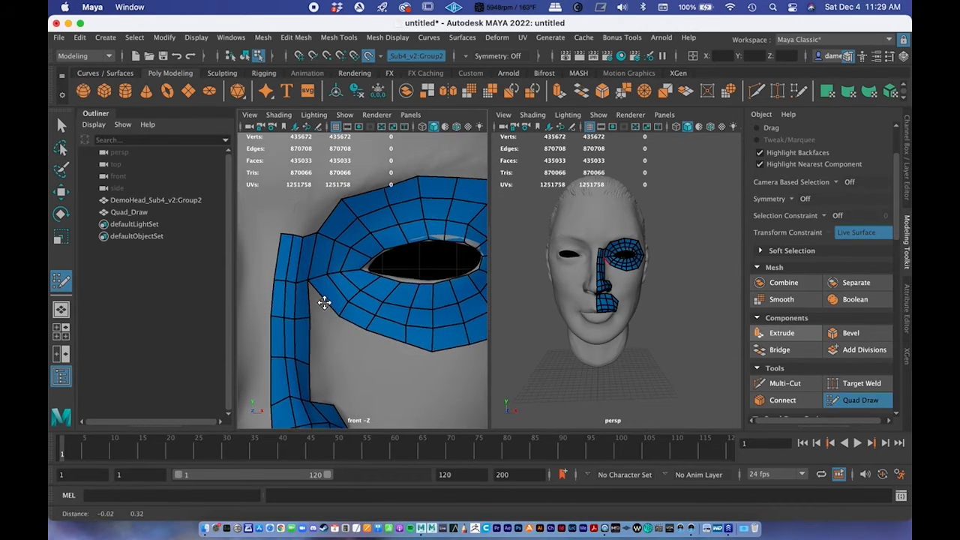
scroll(353, 299, "up", 6)
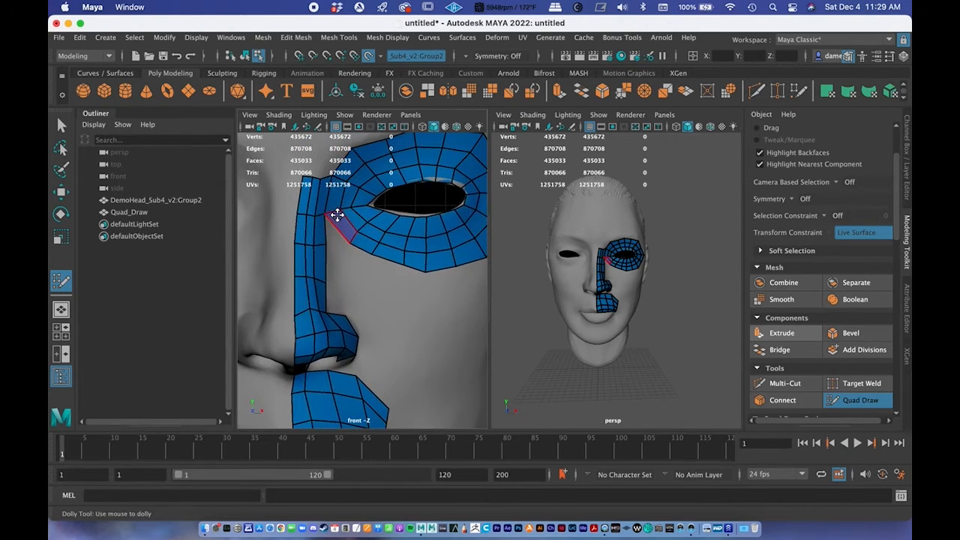
middle_click_drag(322, 196, 377, 252, "alt")
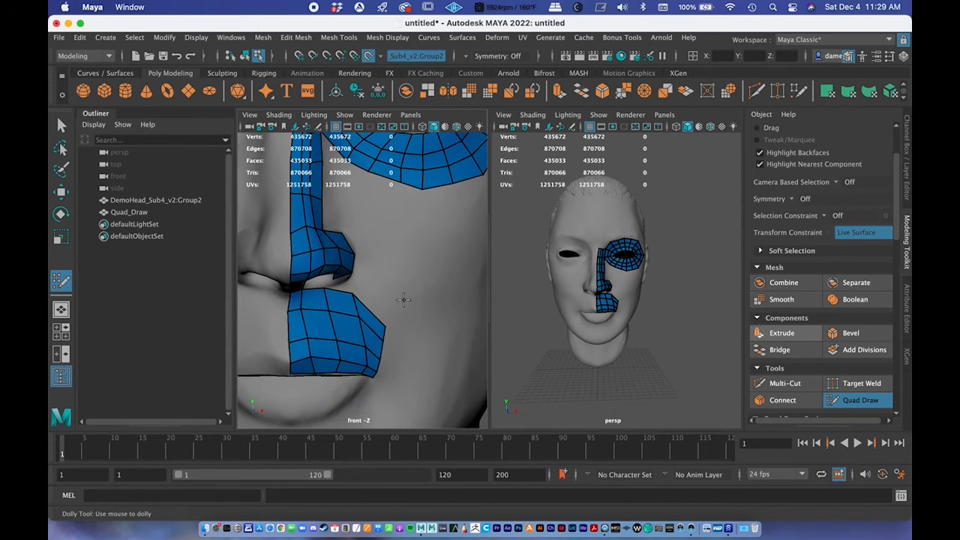
middle_click_drag(408, 345, 411, 255, "alt")
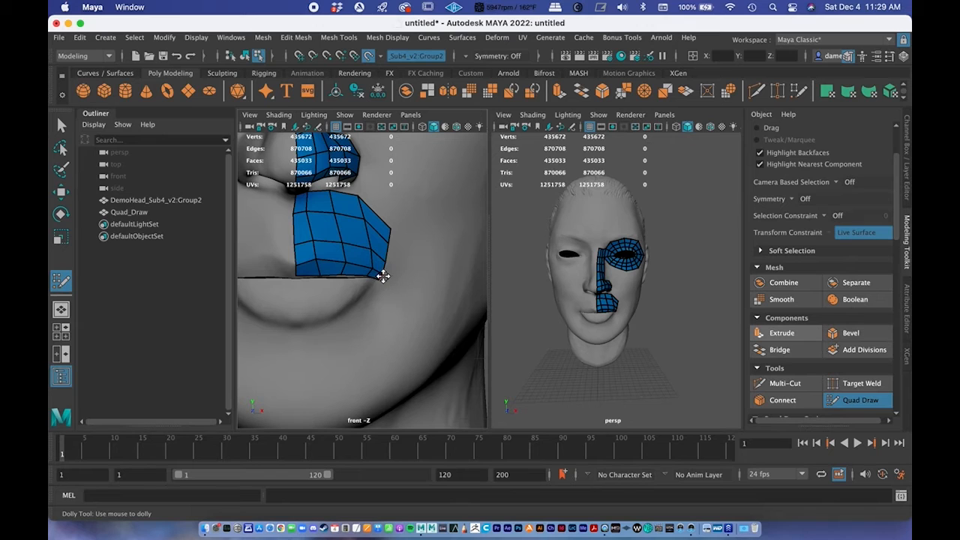
right_click_drag(383, 286, 405, 255, "alt")
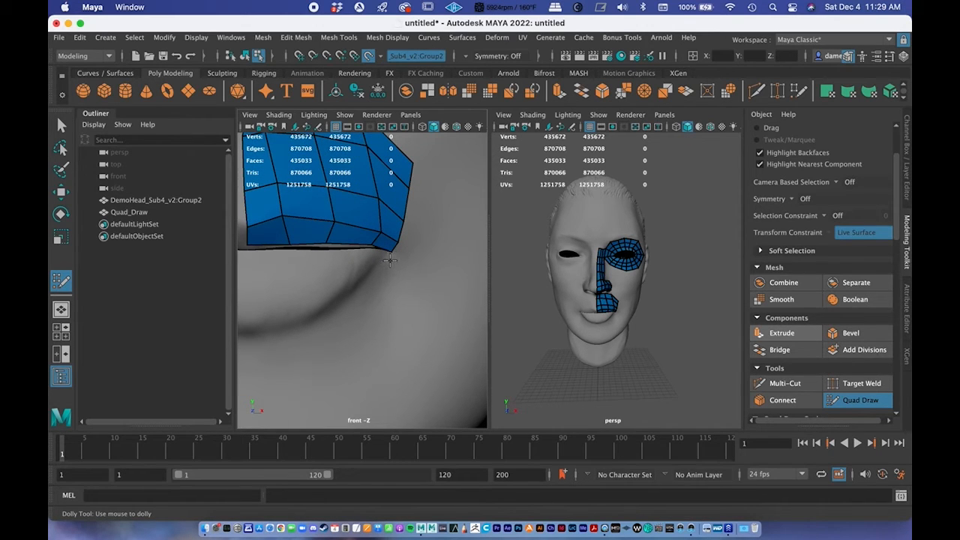
key("z")
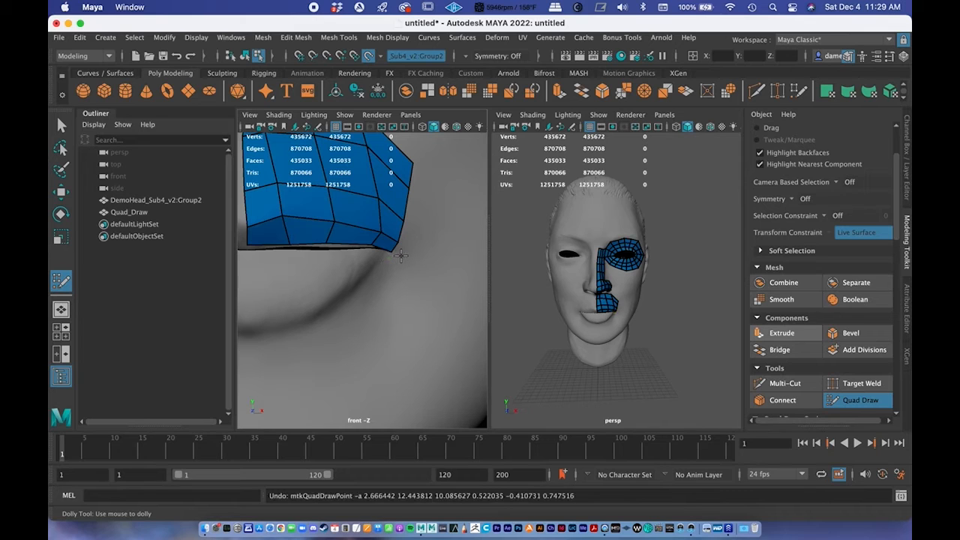
middle_click_drag(390, 255, 353, 268, "alt")
right_click_drag(354, 268, 491, 285, "alt")
left_click_drag(355, 216, 341, 204)
middle_click_drag(382, 193, 413, 270, "alt")
right_click_drag(412, 270, 390, 263, "alt")
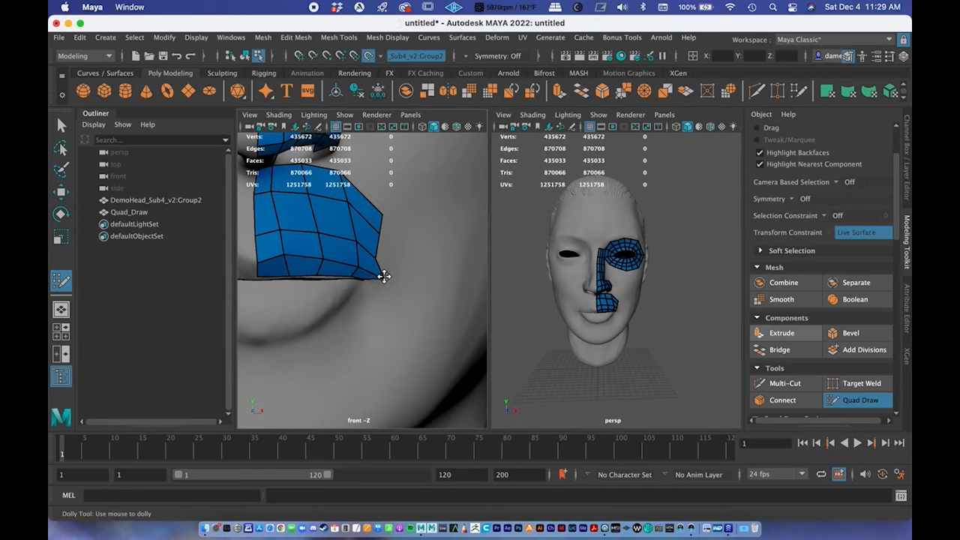
Pull the upper lip patch's outer-edge vertices outward and down past the mouth corner so they fan onto the cheek
left_click_drag(375, 259, 392, 270)
mouse_move(378, 234)
left_mouse_down()
mouse_move(396, 252)
mouse_move(405, 249)
left_mouse_up()
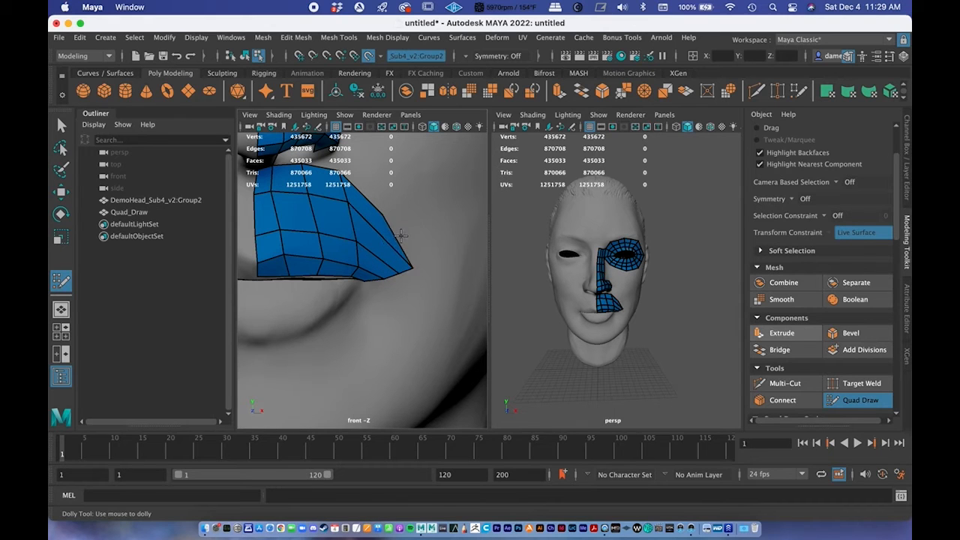
mouse_move(384, 216)
left_mouse_down()
mouse_move(441, 262)
mouse_move(435, 267)
left_mouse_up()
middle_click_drag(434, 267, 403, 292, "alt")
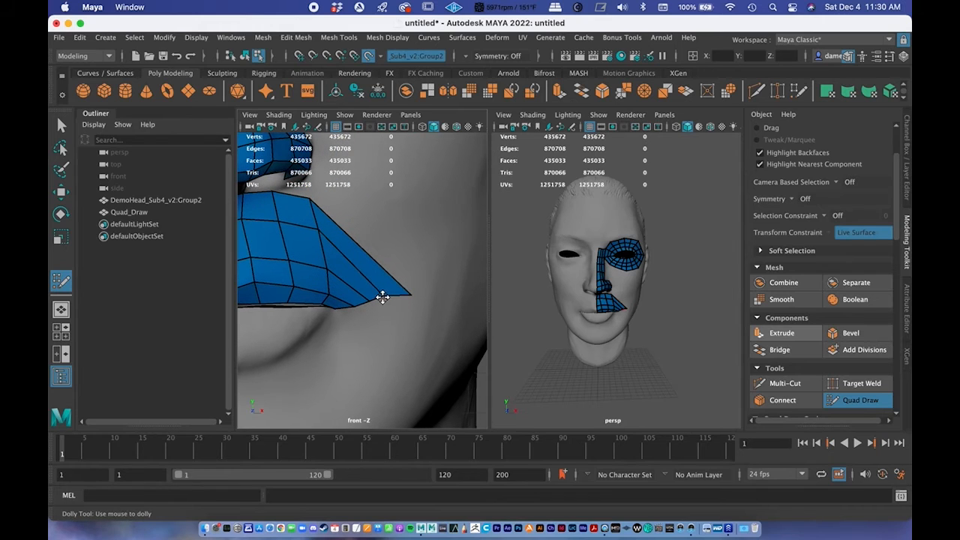
left_click_drag(411, 295, 422, 293)
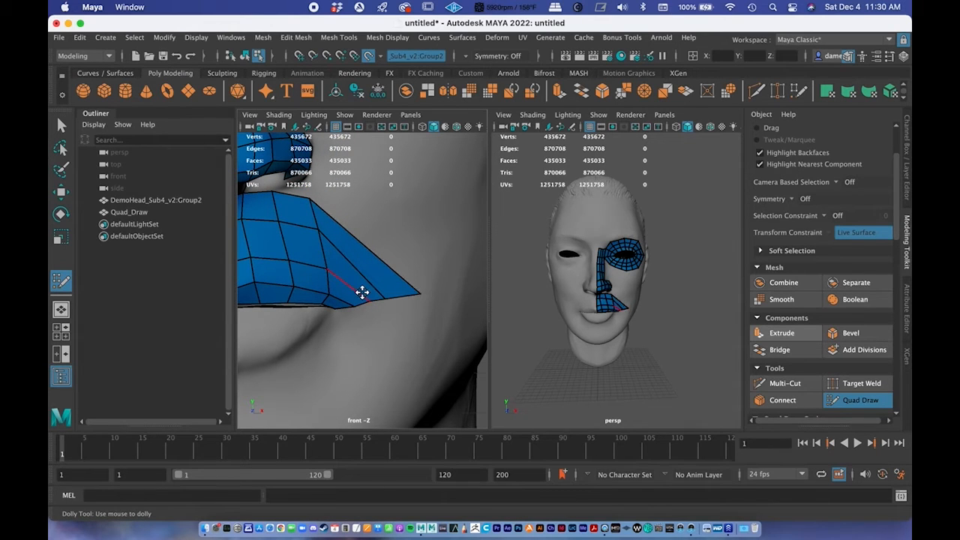
Insert an edge loop across the stretched outer segments of the upper lip patch and relax the patch in the perspective view
mouse_move(356, 272)
right_mouse_down("alt")
mouse_move(381, 293)
mouse_move(289, 268)
mouse_move(390, 285)
mouse_move(367, 274)
right_mouse_up("alt")
middle_click_drag(367, 275, 345, 289, "alt")
right_click_drag(345, 289, 364, 287, "alt")
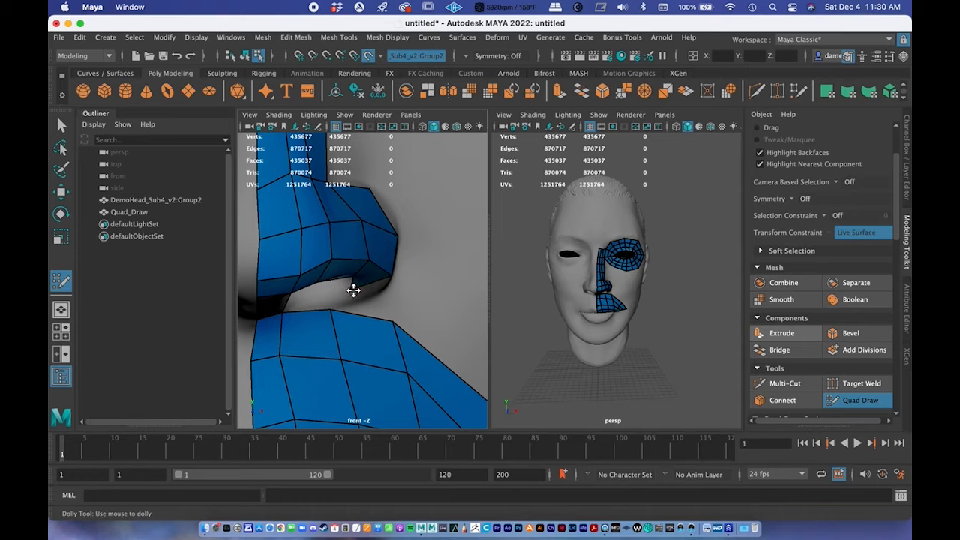
left_click_drag(663, 318, 629, 306, "alt")
key("space")
right_click_drag(501, 309, 597, 324, "alt")
middle_click_drag(517, 336, 563, 289, "alt")
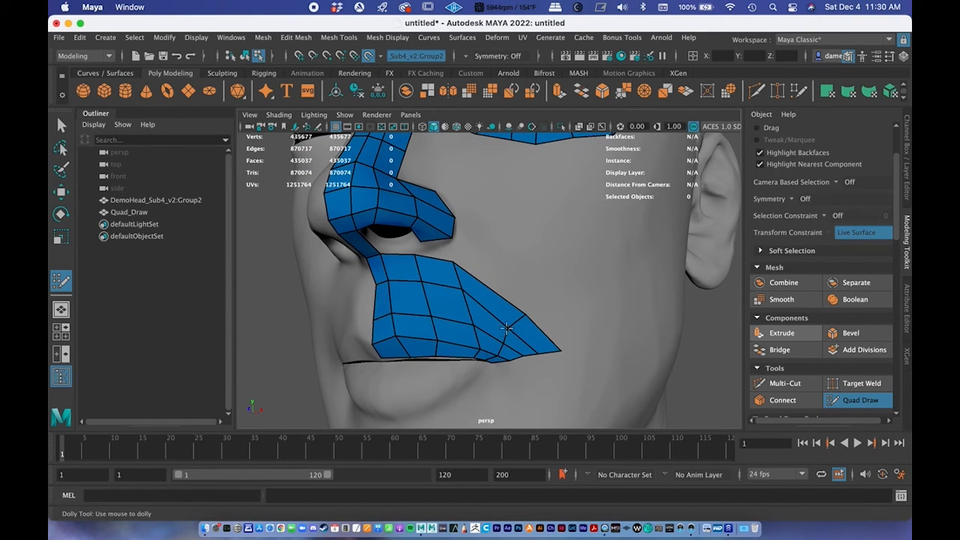
left_click_drag(450, 297, 422, 291, "shift")
Fill a quad beneath the nostril from the nose wing's lower edge and weld its corner to the lip patch's upper border
middle_click_drag(437, 268, 424, 319, "alt")
right_click_drag(424, 320, 364, 275, "alt")
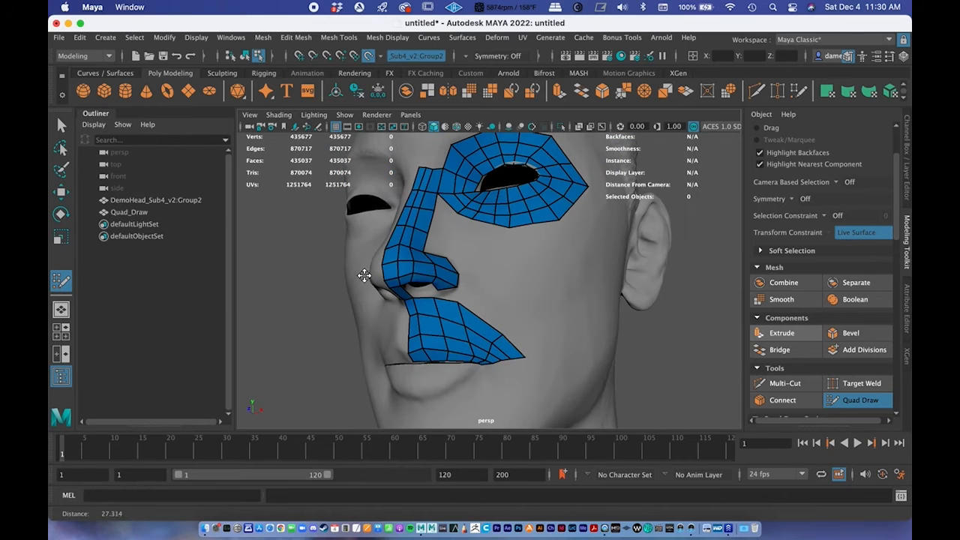
left_click_drag(461, 196, 510, 280, "alt")
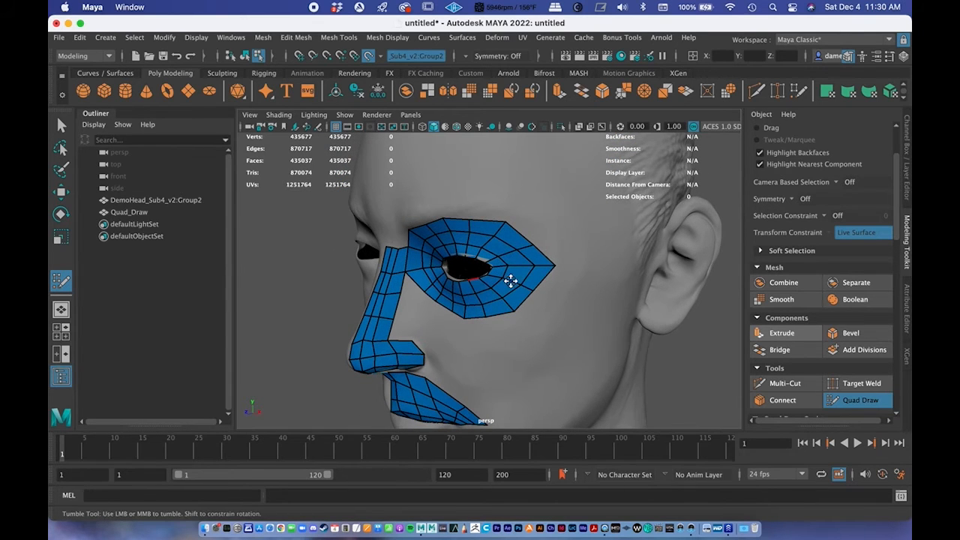
left_click_drag(411, 310, 407, 278, "alt")
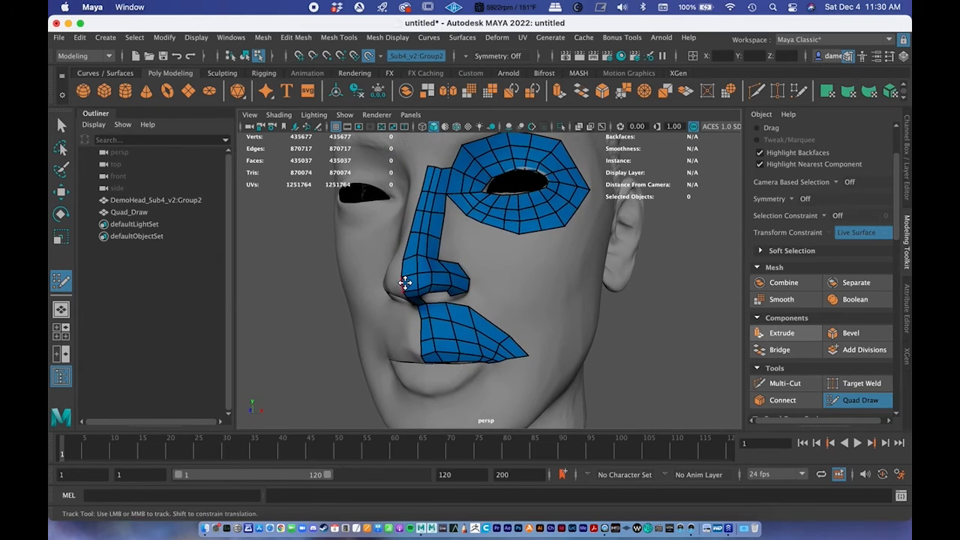
right_click_drag(407, 278, 550, 306, "alt")
middle_click_drag(550, 306, 458, 260, "alt")
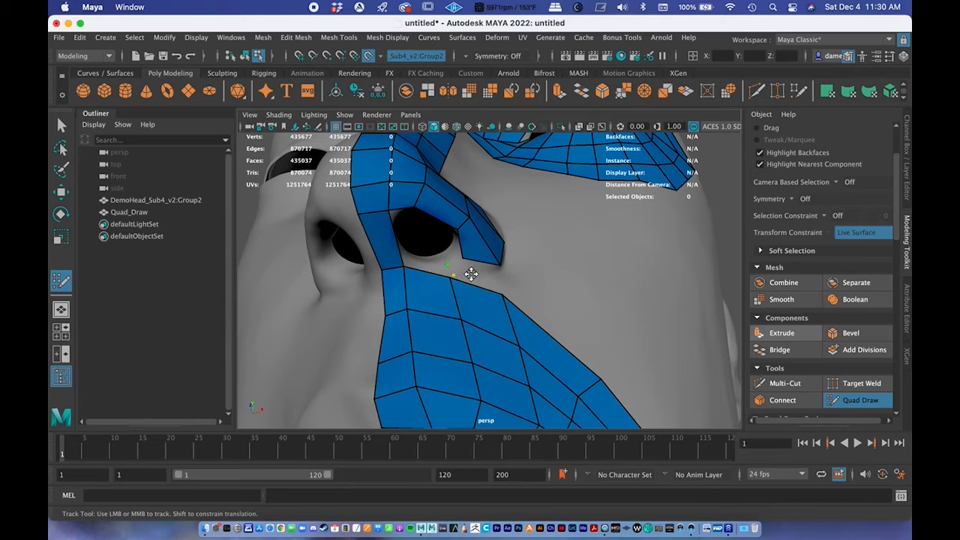
scroll(444, 263, "up", 4)
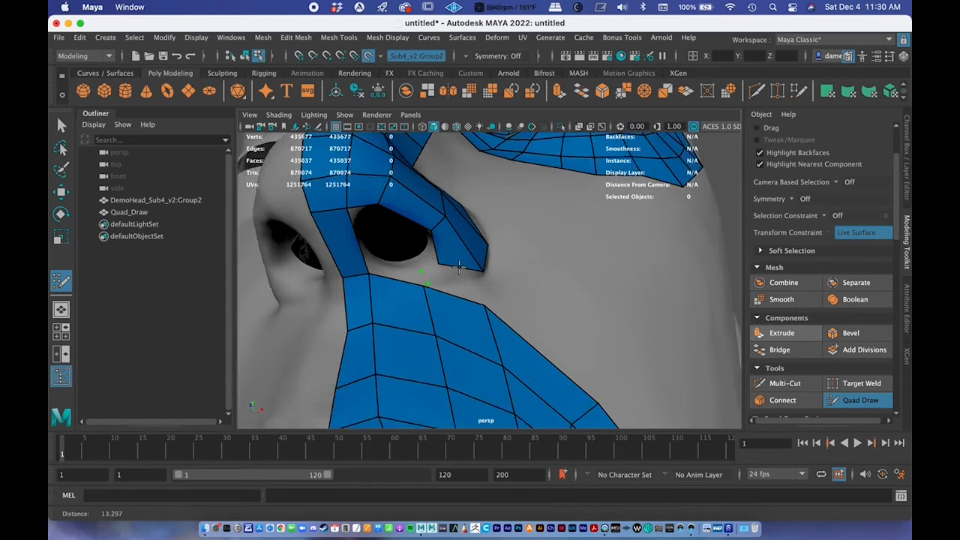
left_click_drag(421, 258, 427, 244)
left_click_drag(480, 276, 469, 270)
left_click(428, 265, "shift")
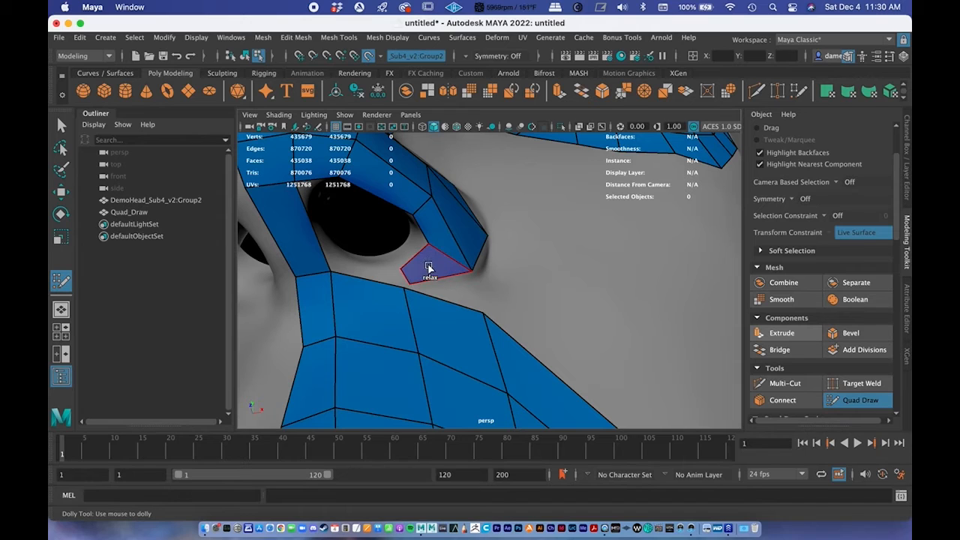
left_click_drag(408, 284, 404, 288)
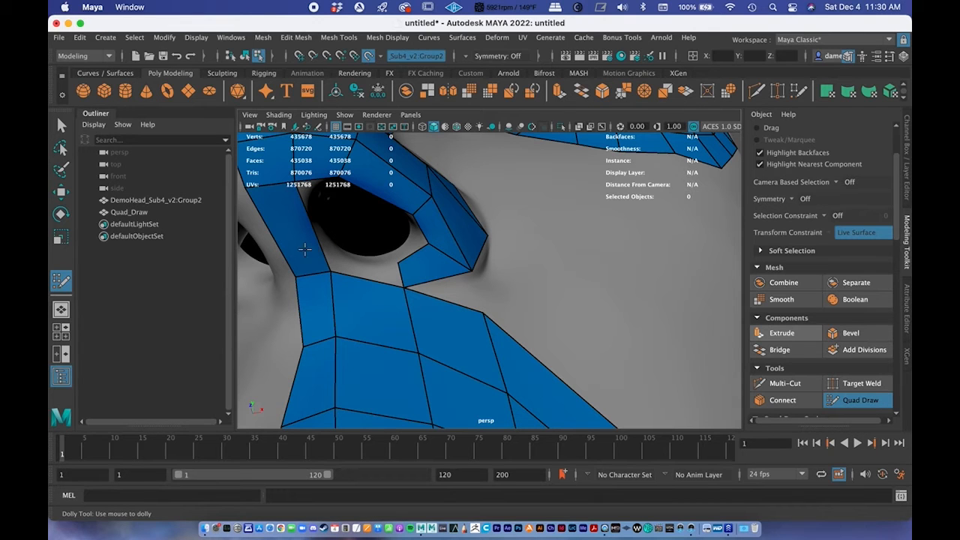
Insert an edge loop across the lower end of the strip between the nostrils
left_click_drag(331, 258, 381, 268, "alt")
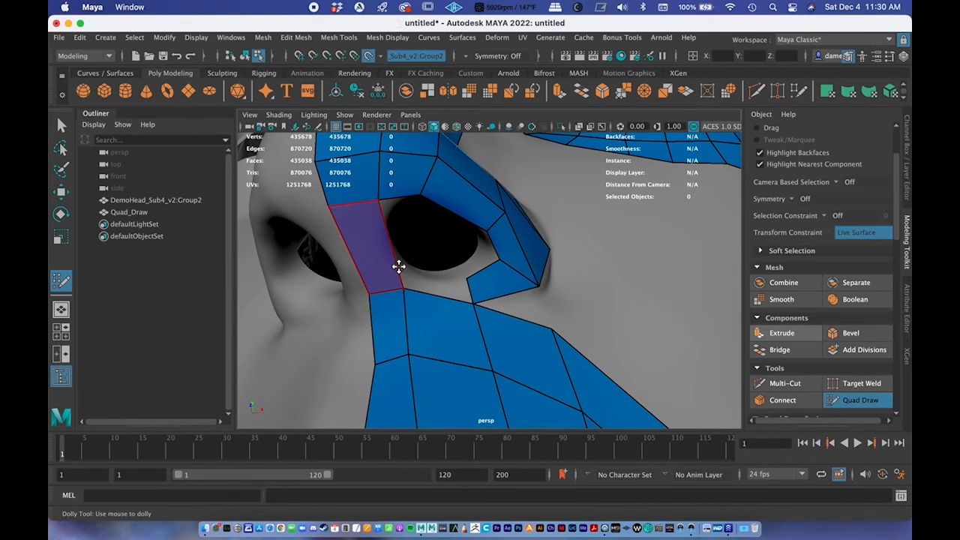
left_click(390, 265, "ctrl")
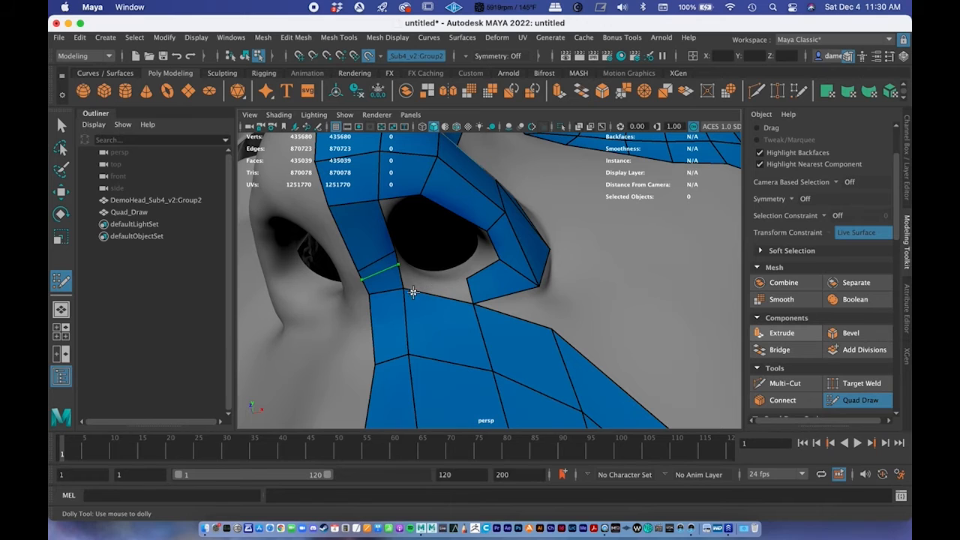
Leave Quad Draw, return to object selection mode and clear the selection
key("q")
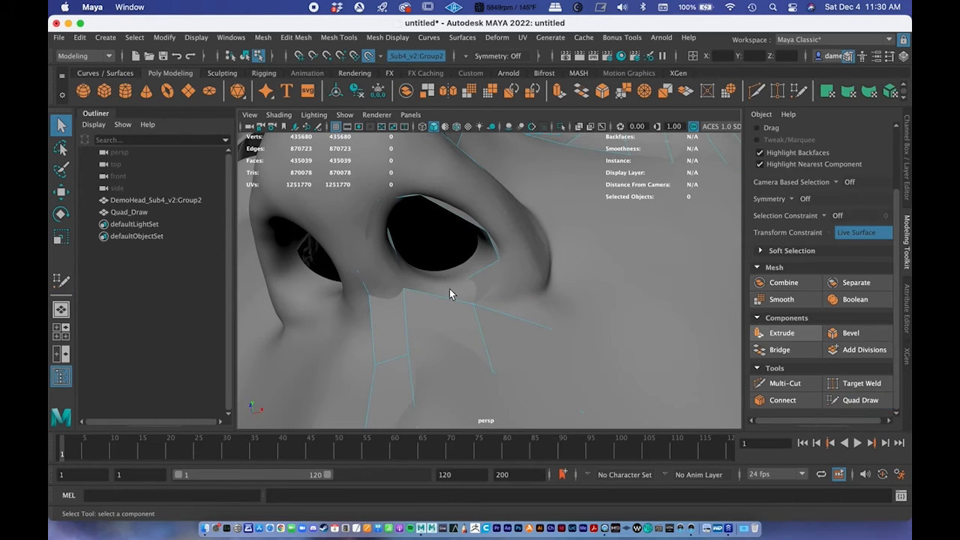
left_click(443, 333)
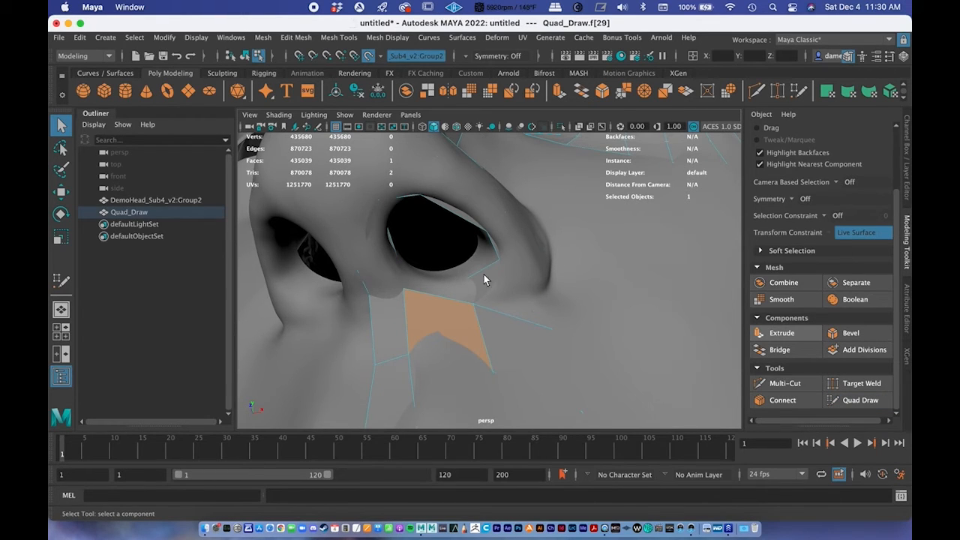
right_click_drag(334, 334, 364, 186)
left_click(329, 371)
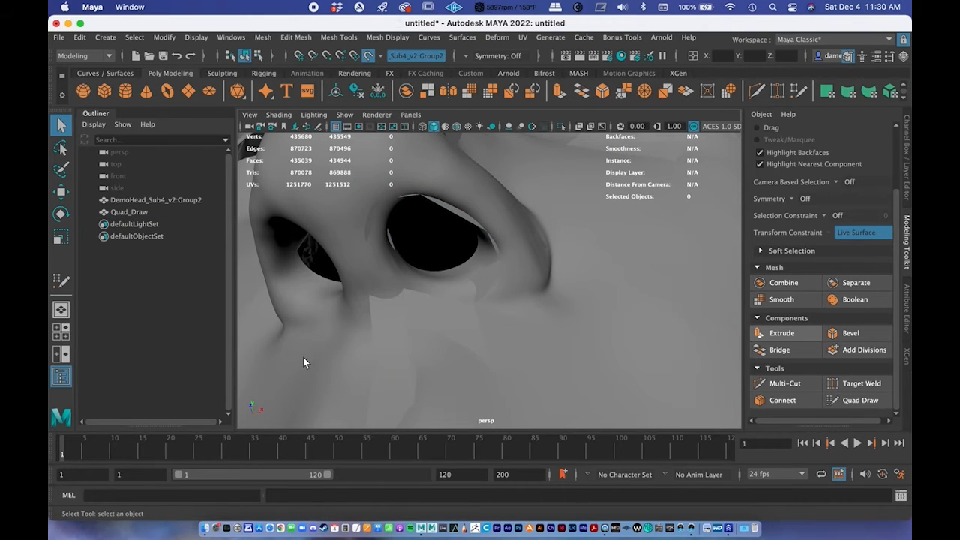
Release the live surface, make the DemoHead_Sub4_v2:Group2 sculpt live again and reactivate Quad Draw on the Quad_Draw mesh
left_click_drag(285, 298, 345, 225, "alt")
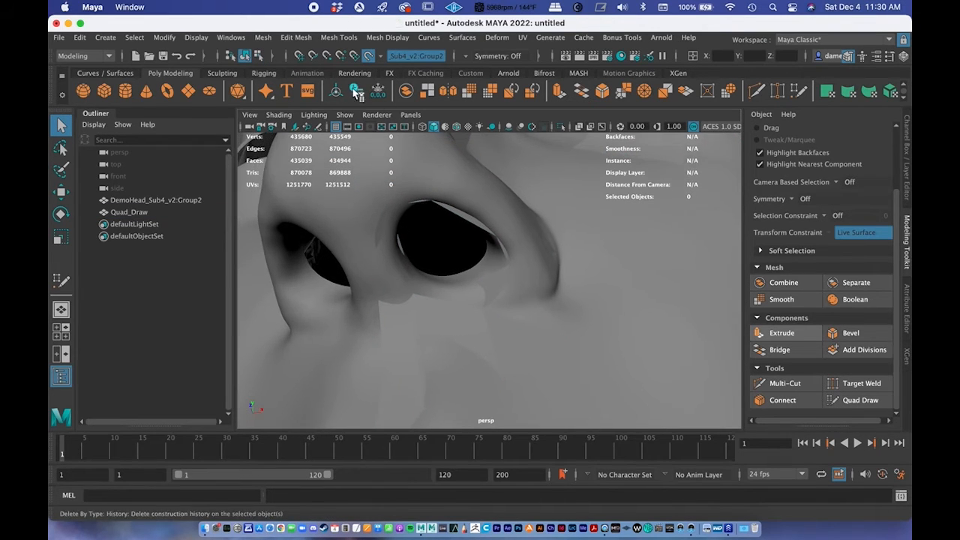
left_click(368, 54)
scroll(447, 293, "down", 8)
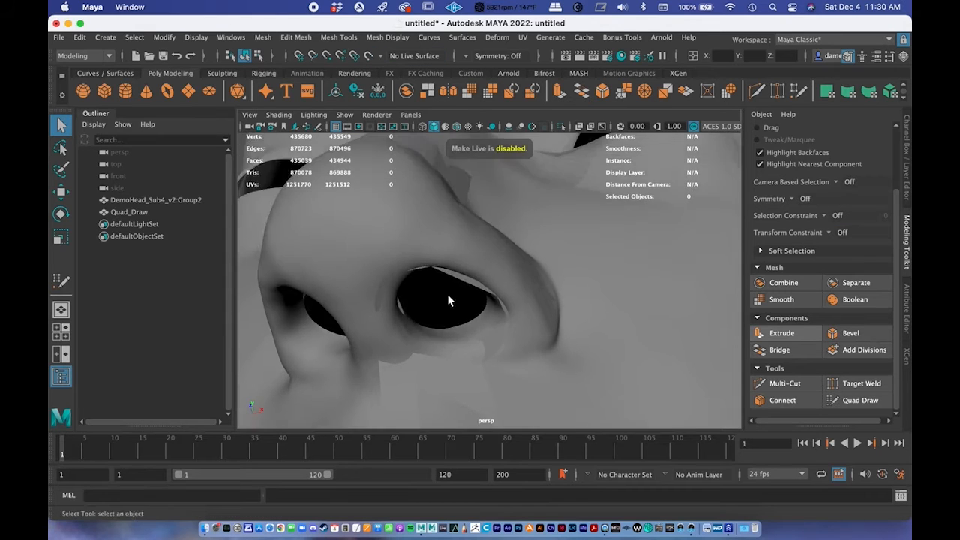
left_click_drag(423, 276, 382, 295, "alt")
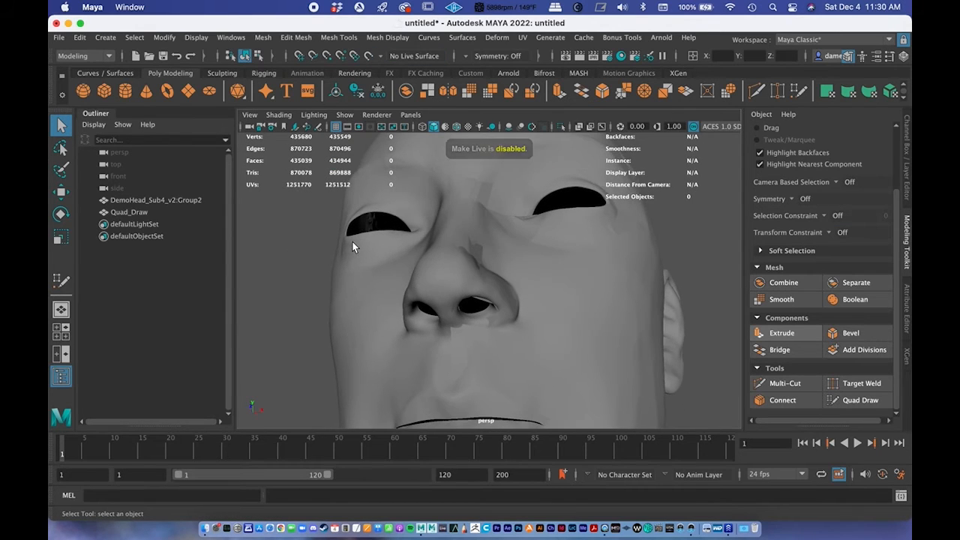
left_click(371, 283)
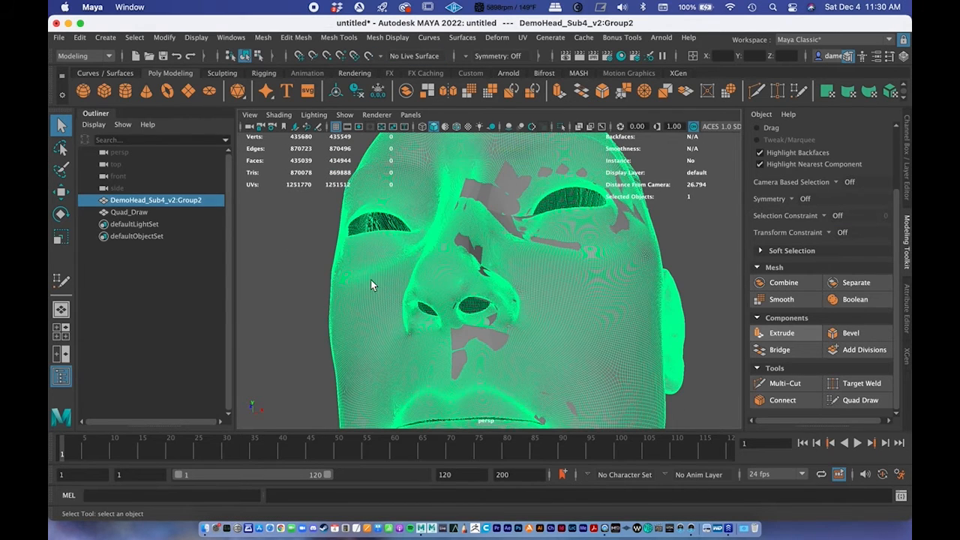
left_click(369, 56)
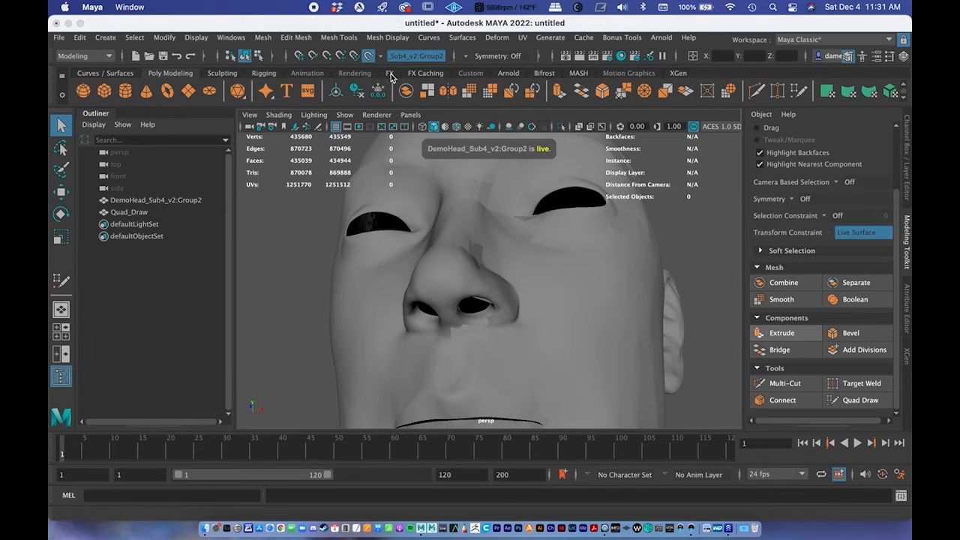
left_click(126, 213)
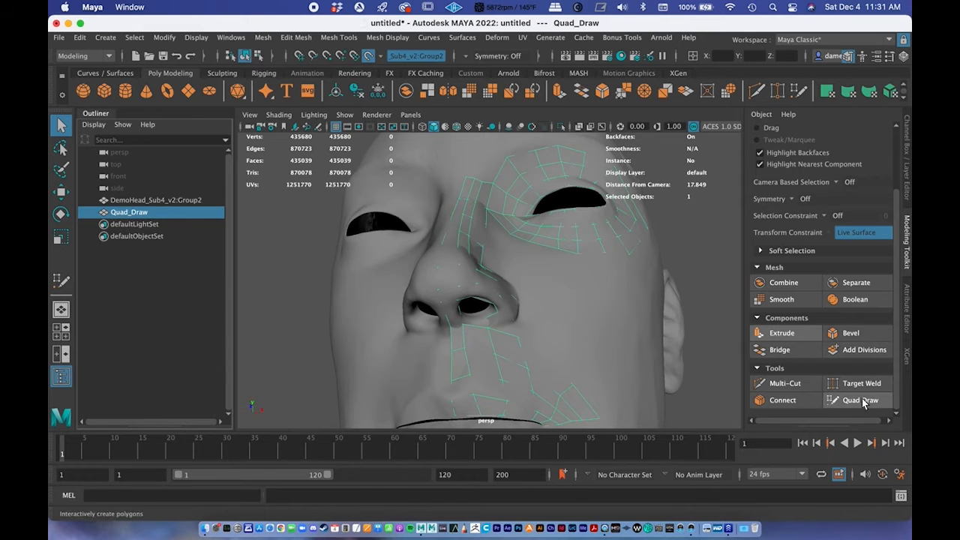
left_click(861, 400)
Reposition the edge across the strip between the nostrils and fill the gap beneath the nostril with a quad
scroll(472, 300, "up", 5)
middle_click_drag(595, 328, 435, 249, "alt")
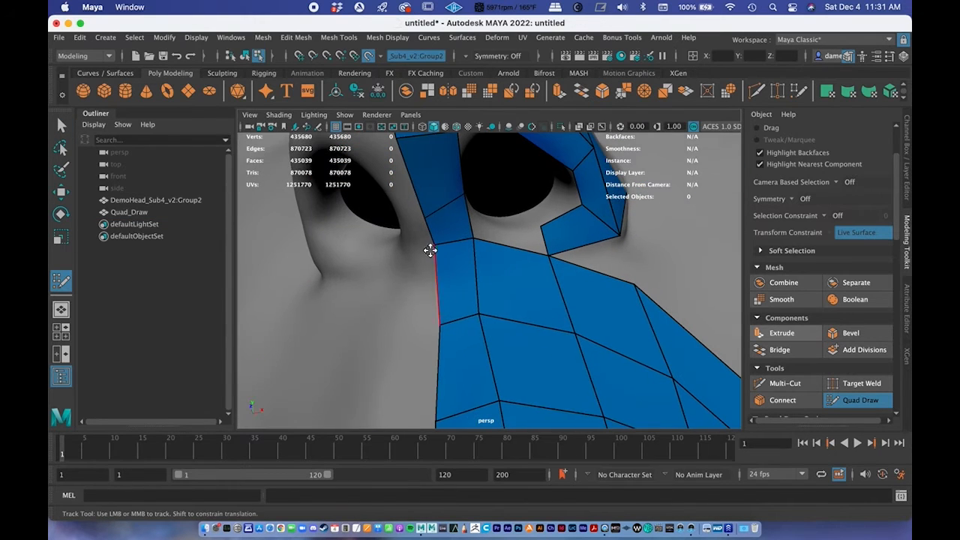
mouse_move(423, 220)
left_mouse_down()
mouse_move(422, 202)
mouse_move(470, 214)
left_mouse_up()
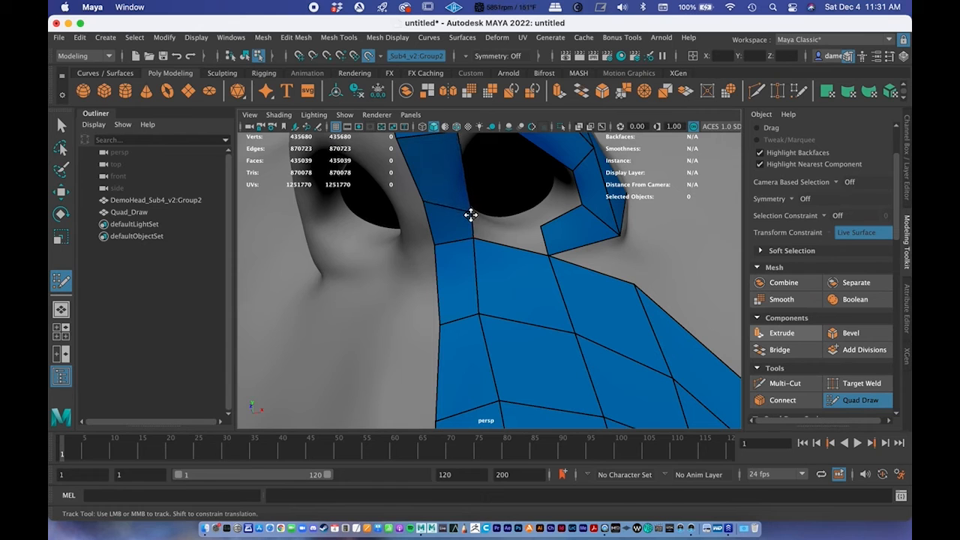
left_click(507, 239, "shift")
scroll(495, 252, "down", 5)
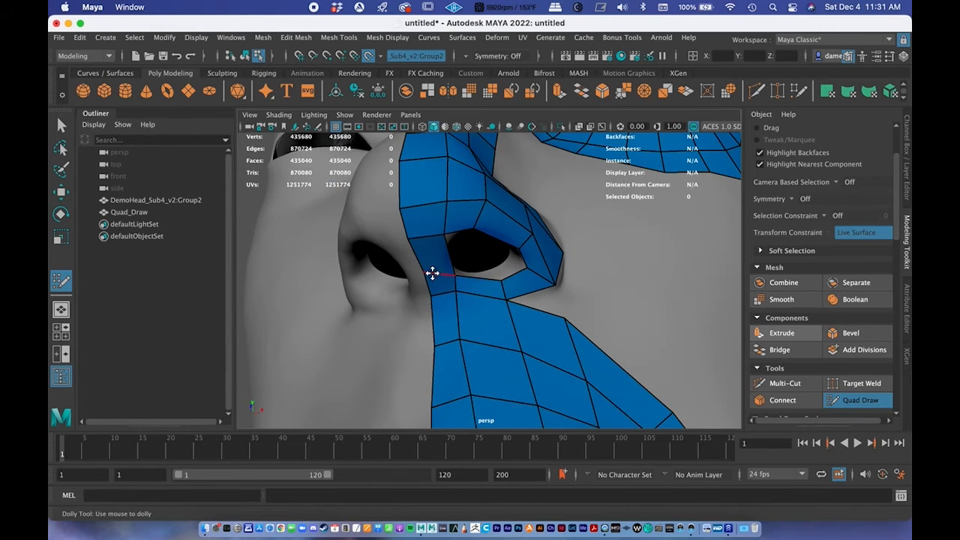
Fill quads between the side of the nose strip and the inner lower border of the eye ring
middle_click_drag(558, 263, 518, 268, "alt")
left_click_drag(518, 268, 437, 281, "alt")
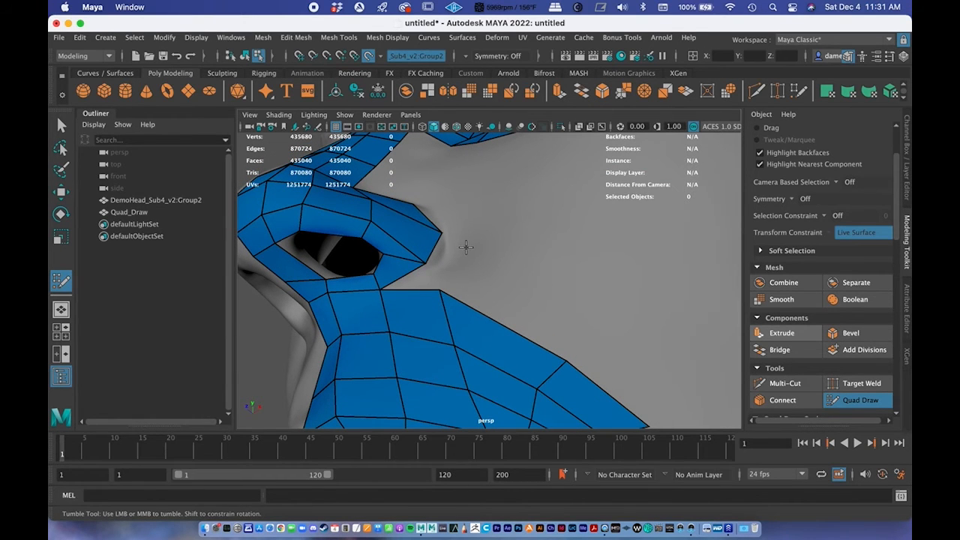
right_click_drag(466, 247, 420, 252, "alt")
left_click_drag(420, 252, 451, 285, "alt")
middle_click_drag(450, 281, 444, 309, "alt")
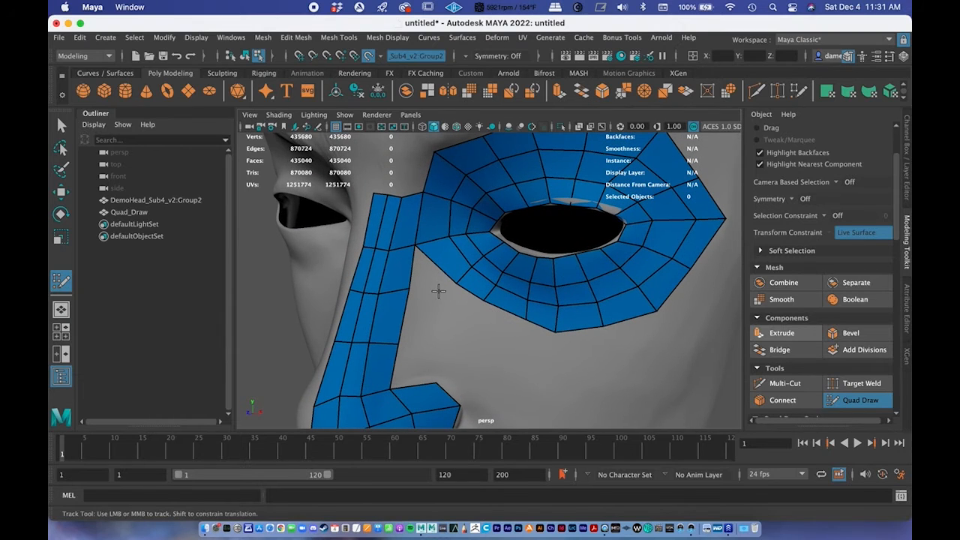
left_click(427, 281, "shift")
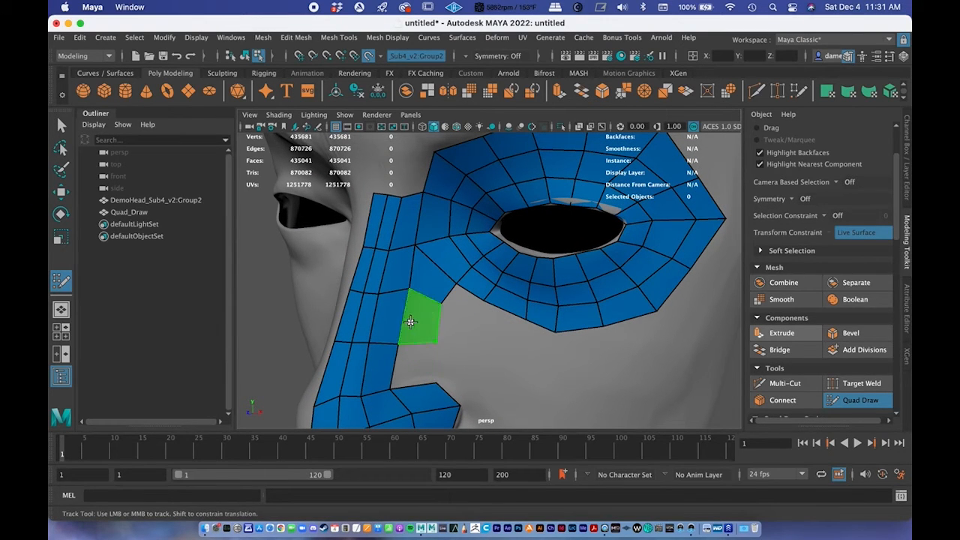
left_click(419, 321, "shift")
Place points above the nose bridge and fill a row of quads linking the bridge strip to the eye ring's inner upper corner
right_click_drag(443, 375, 465, 375, "alt")
left_click_drag(454, 293, 473, 283, "alt")
middle_click_drag(473, 283, 456, 330, "alt")
right_click_drag(442, 301, 485, 297, "alt")
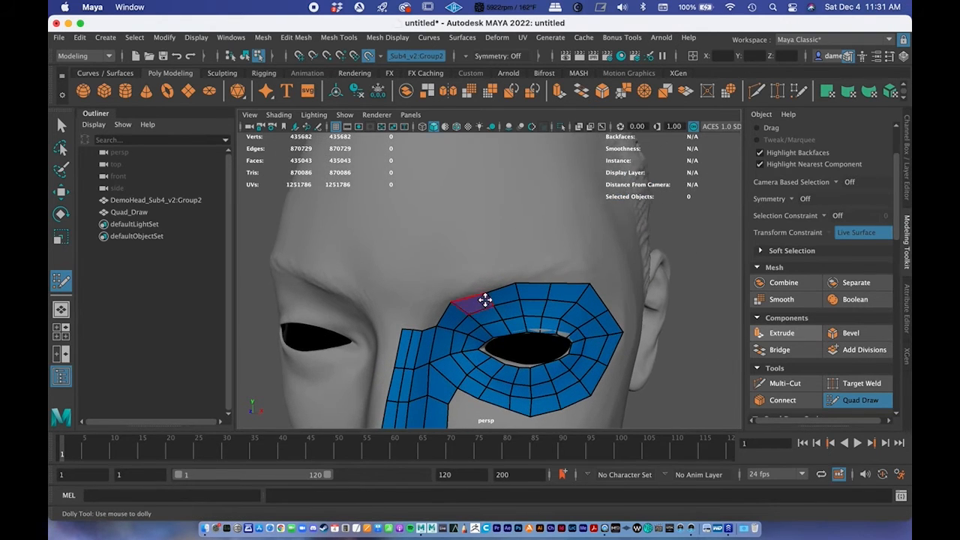
middle_click_drag(484, 298, 454, 268, "alt")
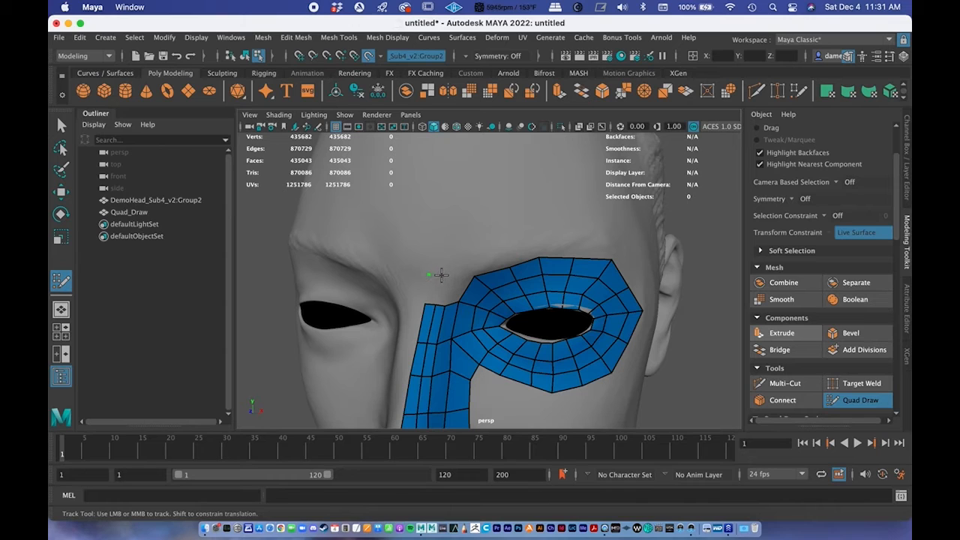
left_click(454, 288, "shift")
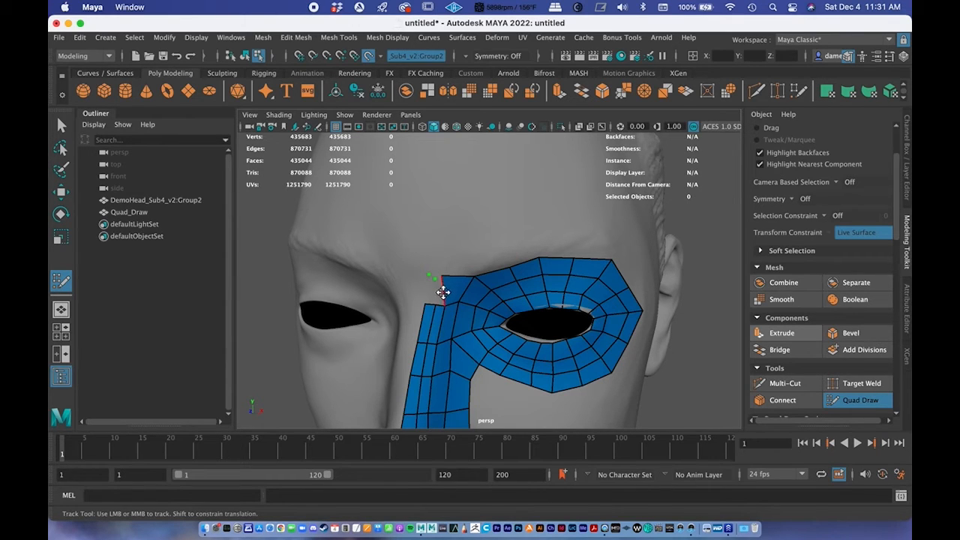
key("ctrl+z")
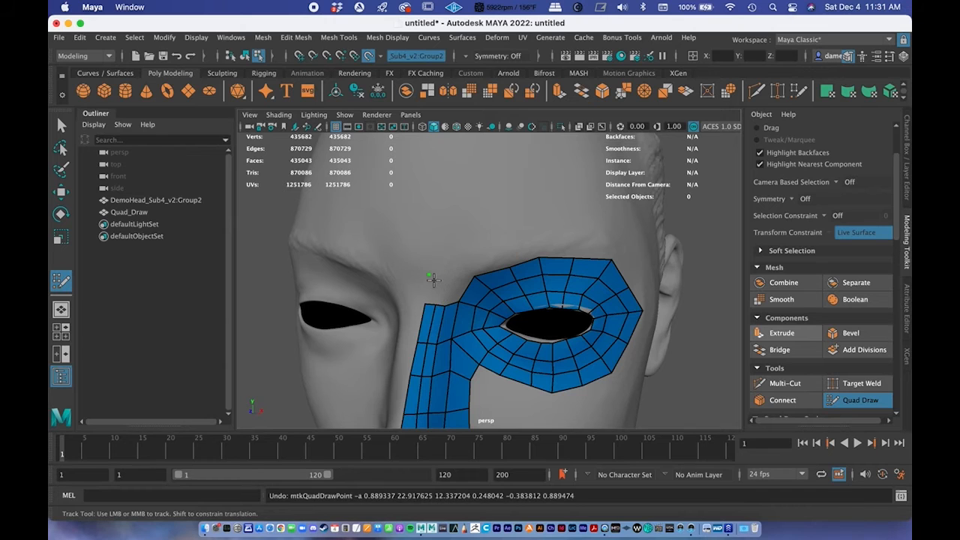
left_click(433, 286, "shift")
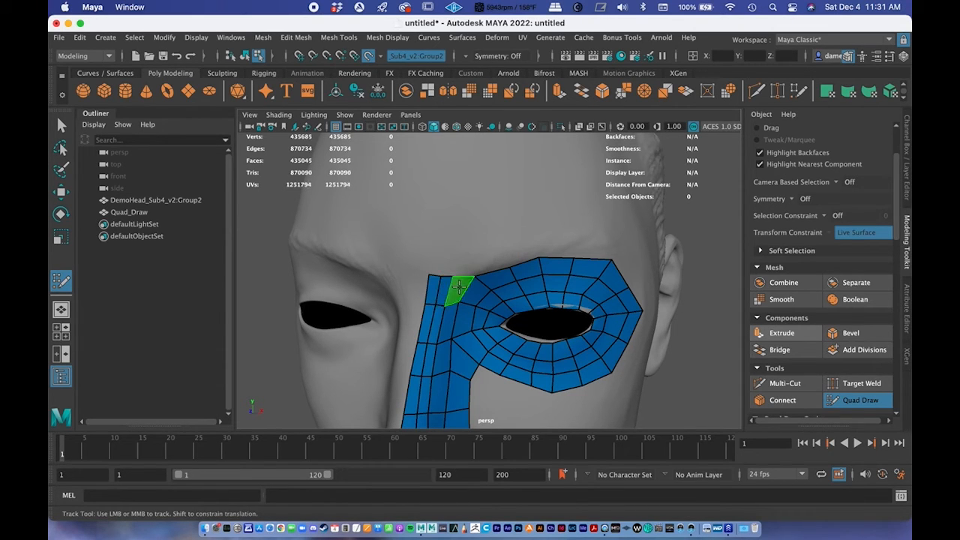
left_click(454, 283, "shift")
Fill one quad against the eye ring's border at the outer corner of the eye, using new points on the temple
middle_click_drag(454, 284, 486, 203, "alt")
left_click_drag(486, 203, 470, 230, "alt")
right_click_drag(470, 230, 469, 238, "alt")
left_click_drag(469, 238, 466, 248, "alt")
right_click_drag(466, 247, 465, 255, "alt")
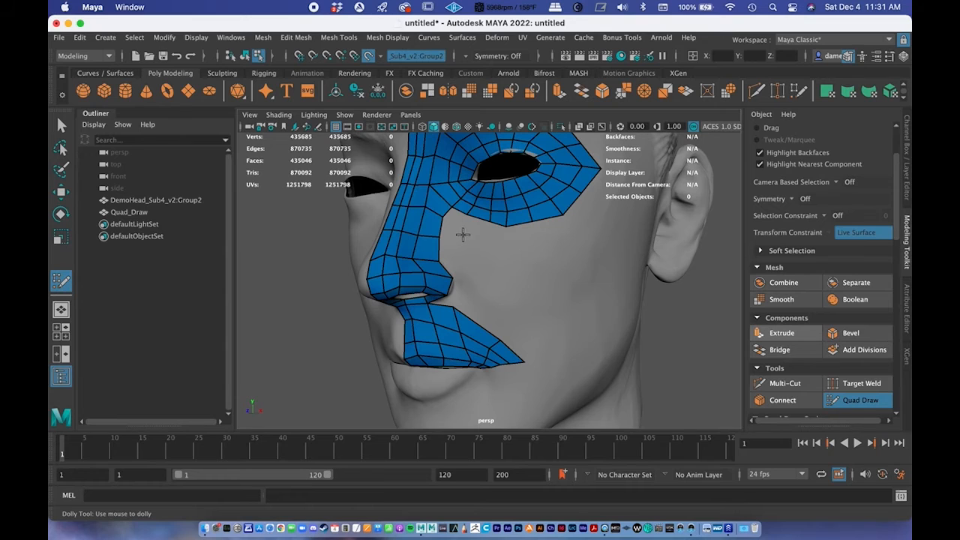
left_click_drag(523, 258, 481, 267, "alt")
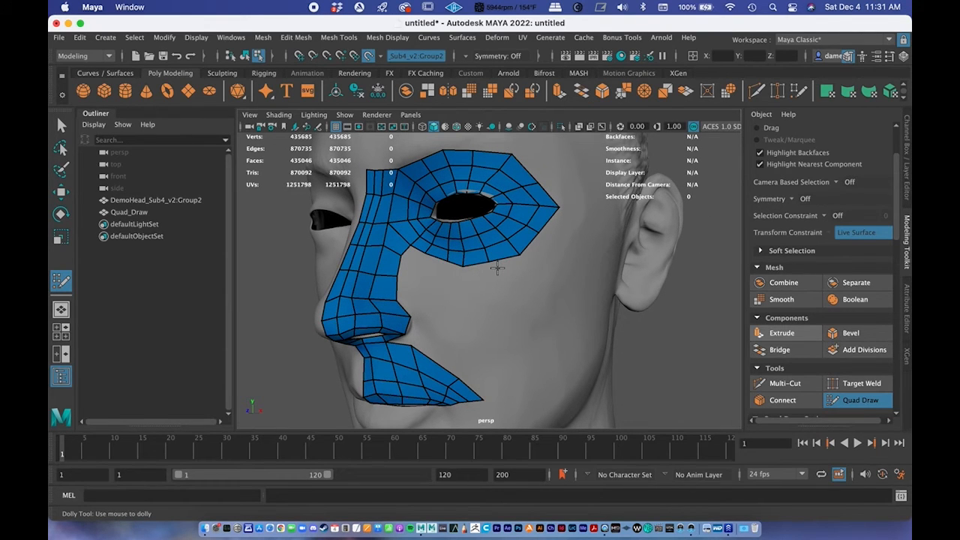
left_click_drag(478, 262, 491, 301)
key("ctrl+z")
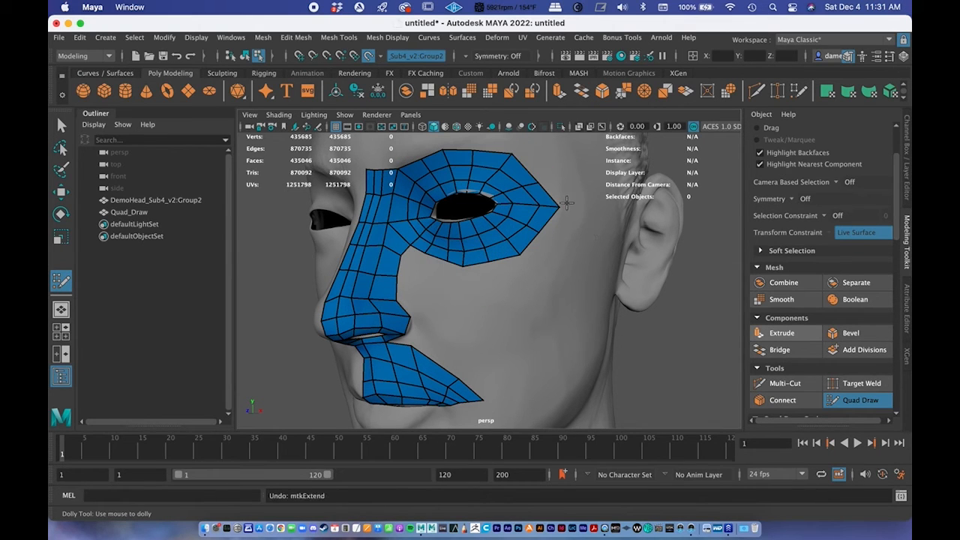
left_click(561, 194, "shift")
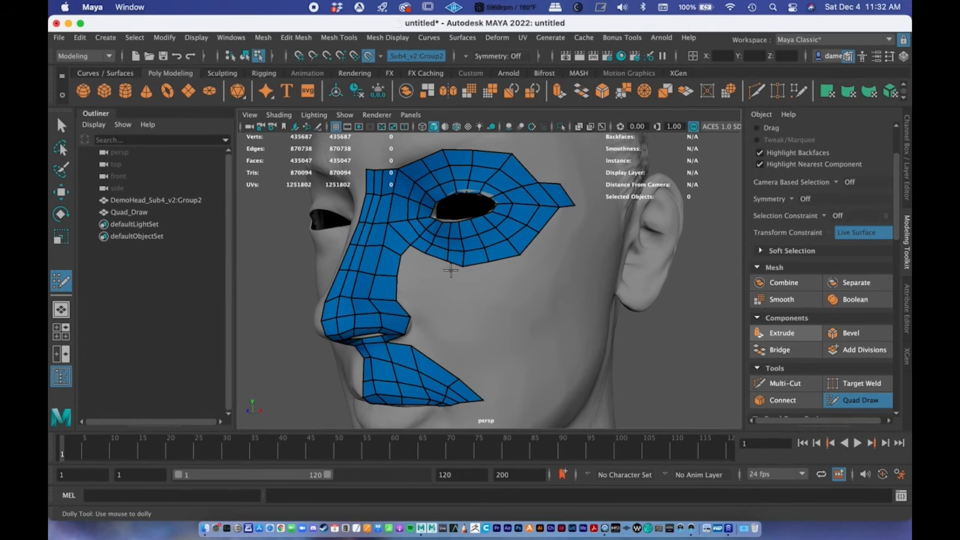
Extend the eye ring's lower border into a new row of quads and join its ends to the outer corner quad and the nose side
left_click_drag(477, 263, 478, 289)
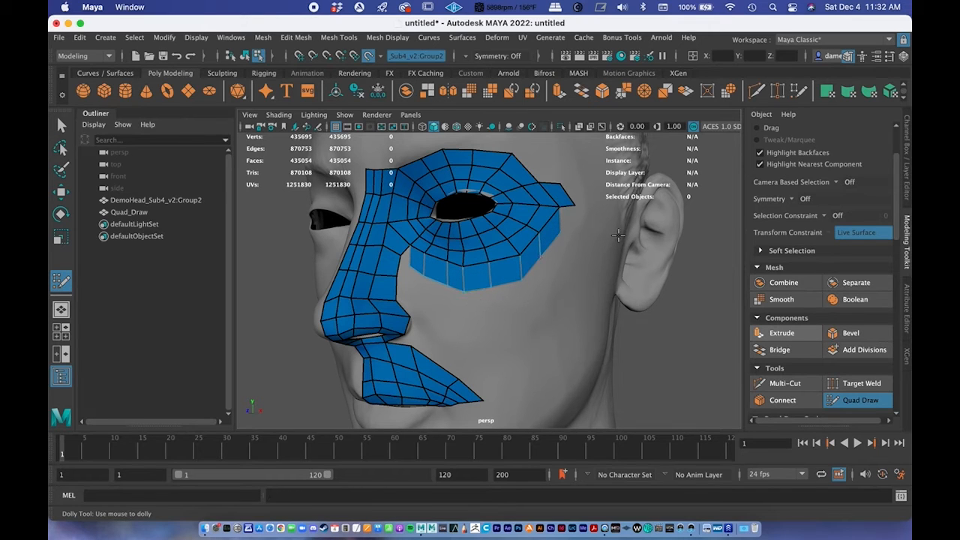
left_click_drag(559, 233, 574, 206)
left_click_drag(543, 259, 563, 253)
left_click_drag(523, 279, 525, 282)
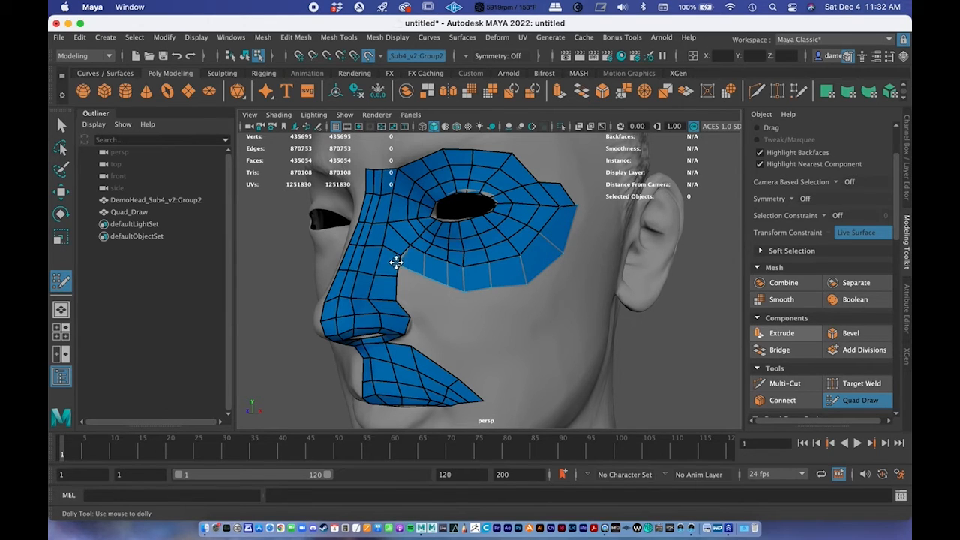
left_click_drag(399, 256, 400, 255)
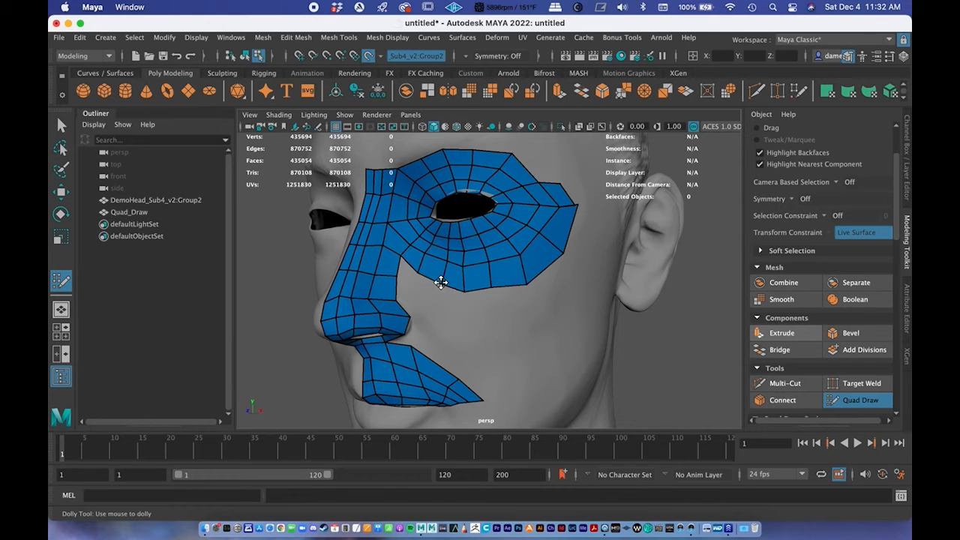
Weld the lip patch's upper border vertex to the lower outer corner of the nose wing and fine-tune its position
mouse_move(441, 260)
left_mouse_down("alt")
mouse_move(483, 306)
mouse_move(537, 258)
mouse_move(395, 262)
left_mouse_up("alt")
mouse_move(396, 262)
right_mouse_down("alt")
mouse_move(439, 325)
mouse_move(446, 302)
mouse_move(392, 221)
right_mouse_up("alt")
middle_click_drag(392, 221, 402, 242, "alt")
left_click_drag(444, 272, 431, 257, "alt")
left_click_drag(453, 308, 444, 298)
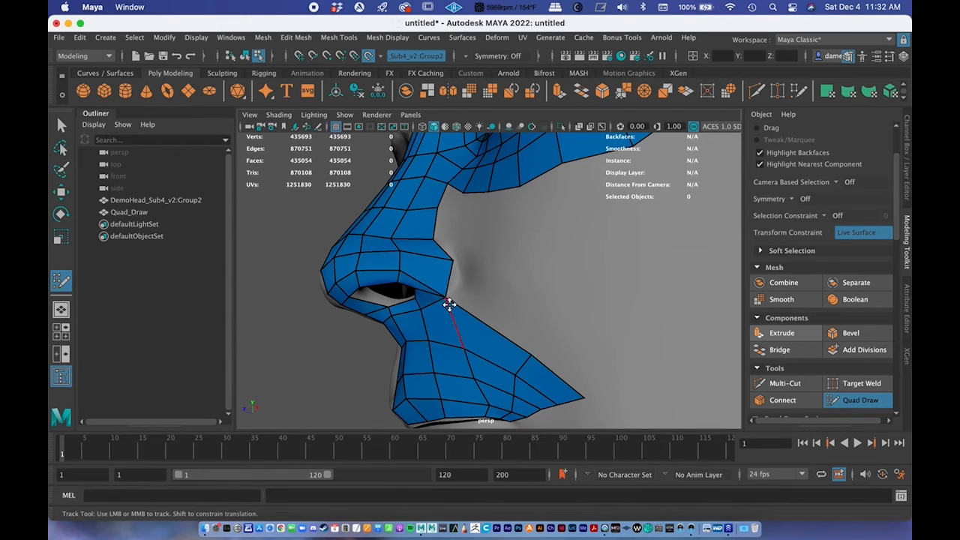
left_click_drag(443, 298, 445, 294)
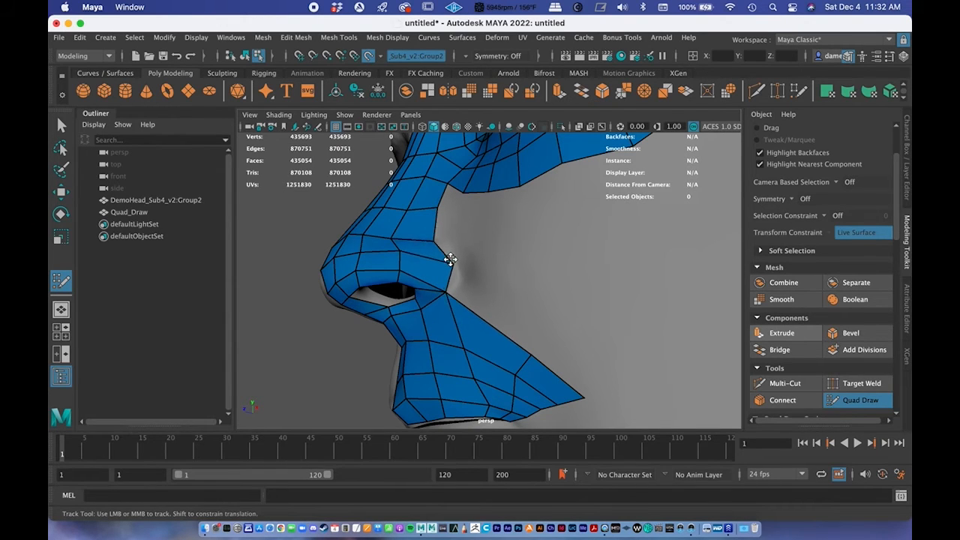
Pull the outer vertex on the lip patch's upper border up toward the cheek
middle_click_drag(452, 262, 495, 329, "alt")
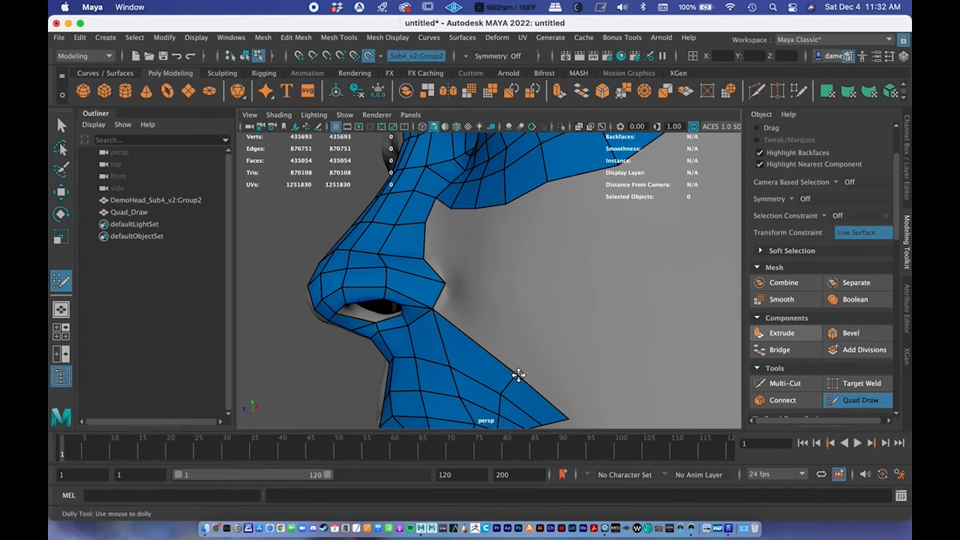
middle_click_drag(495, 327, 510, 264, "alt")
scroll(561, 318, "down", 2)
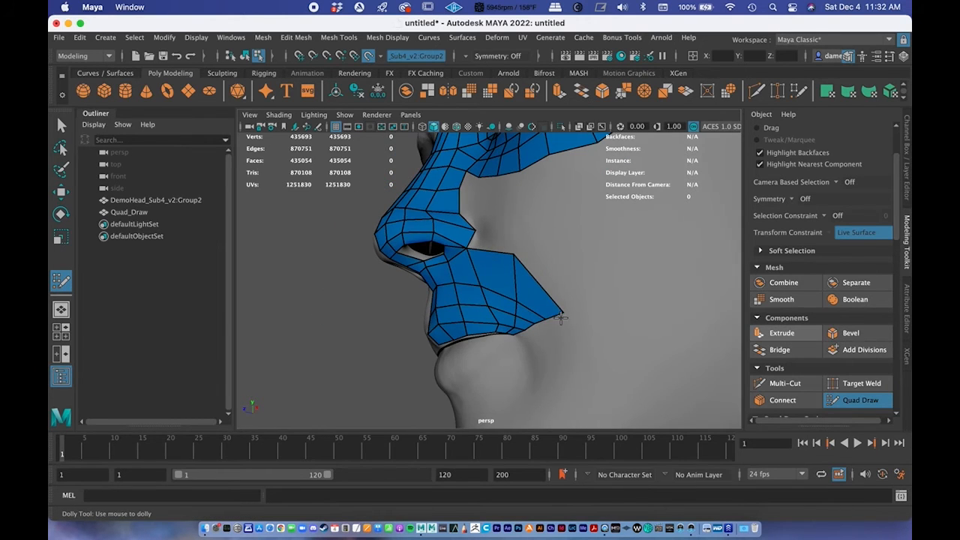
Relax the outer part of the upper lip patch and insert a vertical edge loop through it beside the nose wing
left_click_drag(574, 320, 486, 351, "alt")
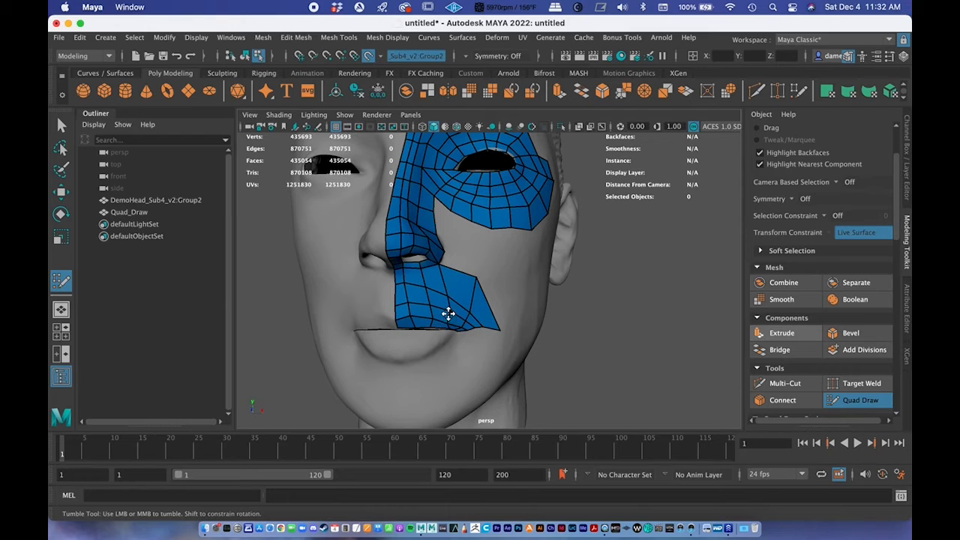
mouse_move(446, 287)
left_mouse_down("shift")
mouse_move(450, 307)
mouse_move(443, 274)
mouse_move(444, 317)
mouse_move(468, 310)
left_mouse_up("shift")
key("ctrl")
left_click(458, 302, "ctrl")
left_click_drag(458, 302, 494, 312, "alt")
Fill the cheek gap beside the nose wing with quads that connect the lip patch, nose side and eye ring
left_click(452, 294, "shift")
left_click(443, 284, "shift")
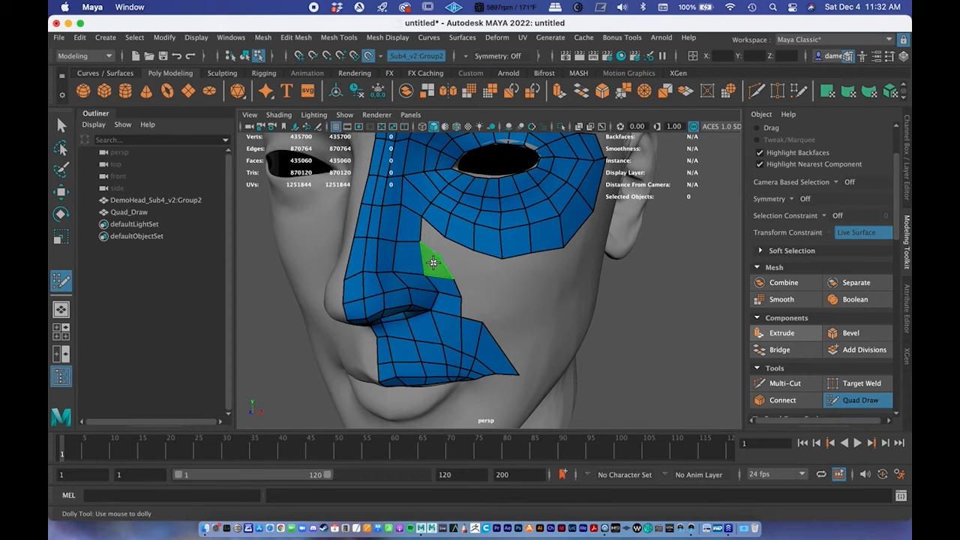
left_click(432, 266, "shift")
left_click(449, 258, "shift")
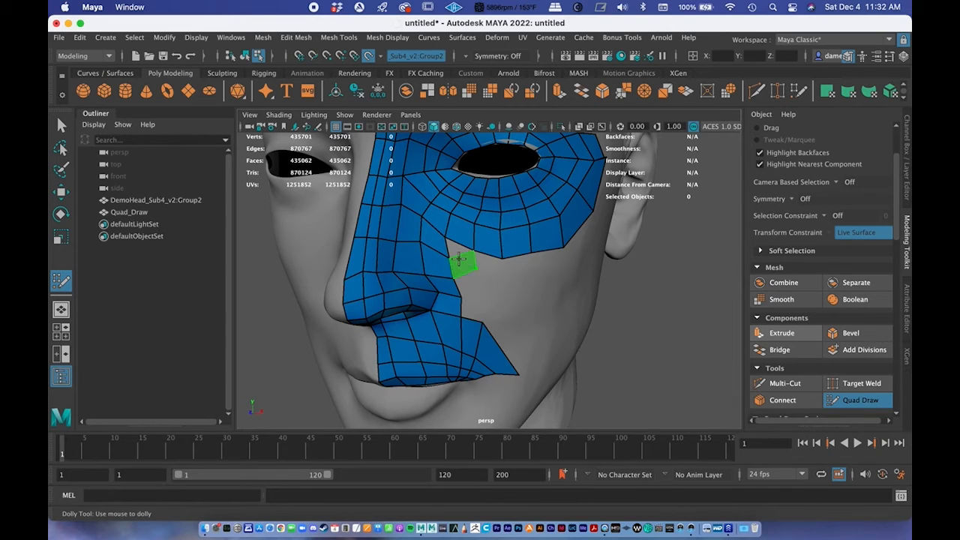
left_click(459, 259, "shift")
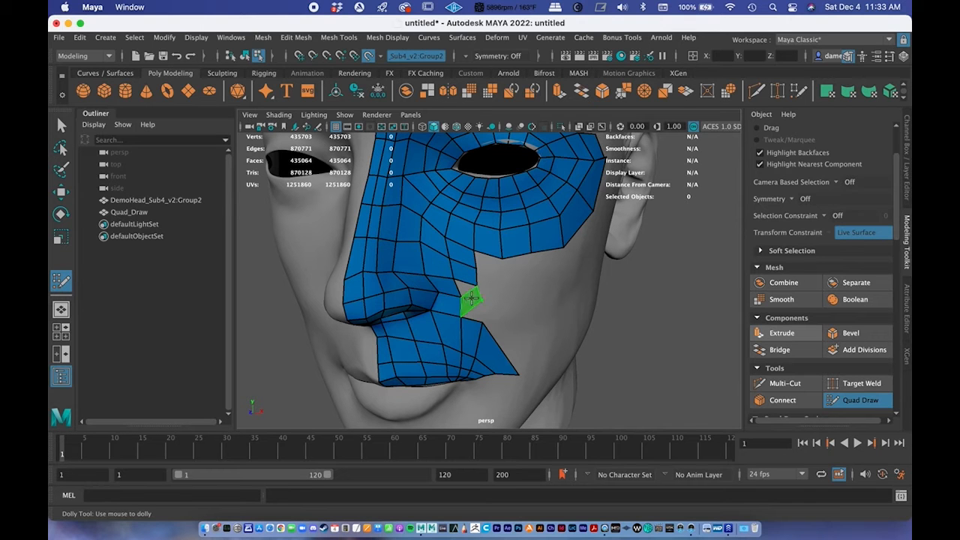
left_click(472, 308, "shift")
Inspect the joined eye, nose and lip patches from several angles and close up around the nostril
left_click_drag(473, 308, 423, 305, "alt")
right_click_drag(422, 305, 469, 328, "alt")
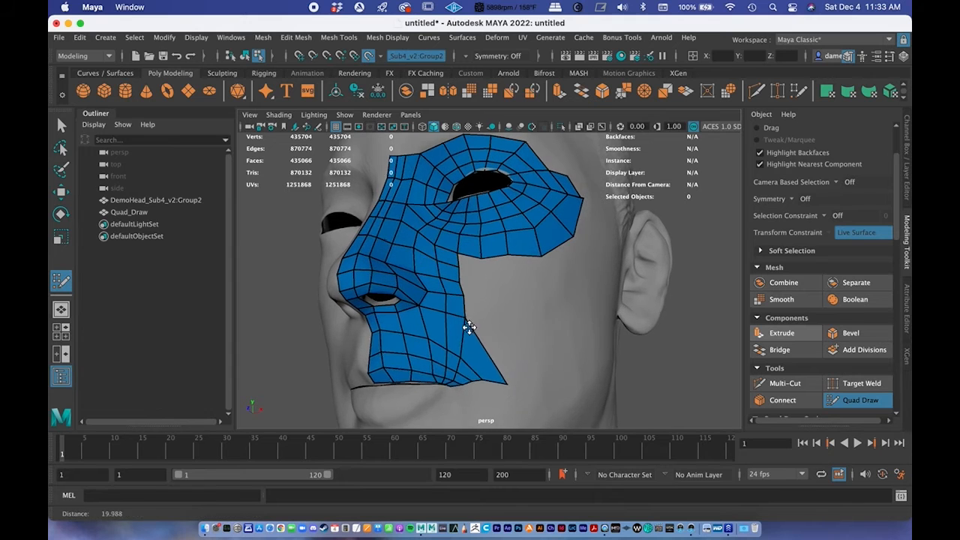
middle_click_drag(472, 337, 466, 340, "alt")
left_click_drag(480, 280, 480, 306, "alt")
right_click_drag(480, 306, 426, 291, "alt")
left_click_drag(440, 276, 437, 328, "alt")
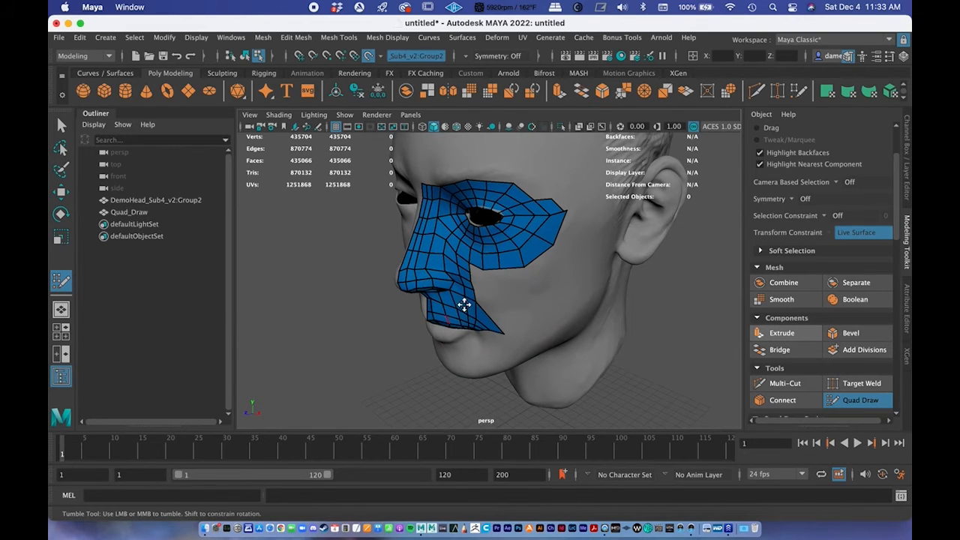
right_click_drag(508, 258, 644, 281, "alt")
left_click_drag(486, 264, 469, 298, "alt")
right_click_drag(470, 298, 555, 313, "alt")
left_click_drag(527, 348, 519, 303, "alt")
middle_click_drag(462, 337, 467, 262, "alt")
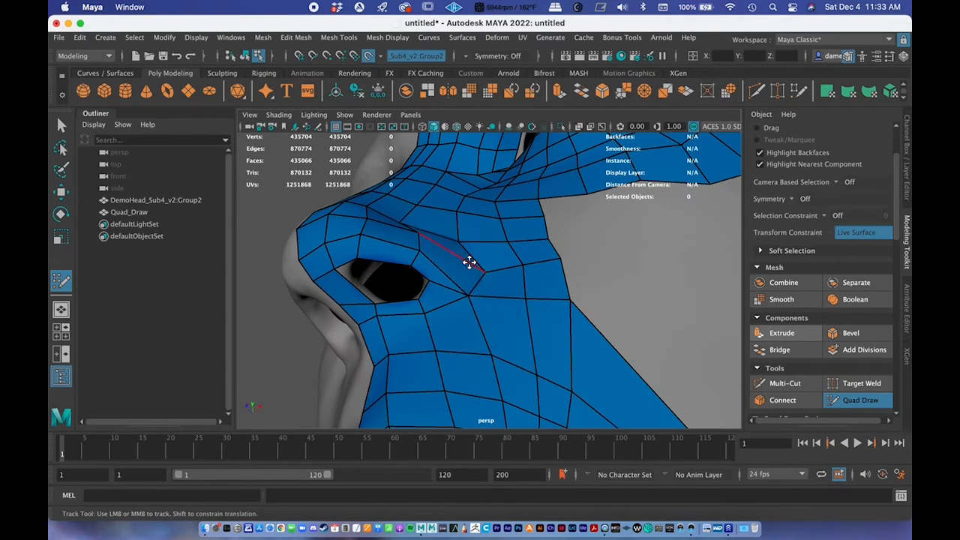
Fill quads down the outer cheek border, from the eye ring's lower edge toward the upper lip patch
left_click(346, 289, "shift")
middle_click_drag(577, 284, 533, 315, "alt")
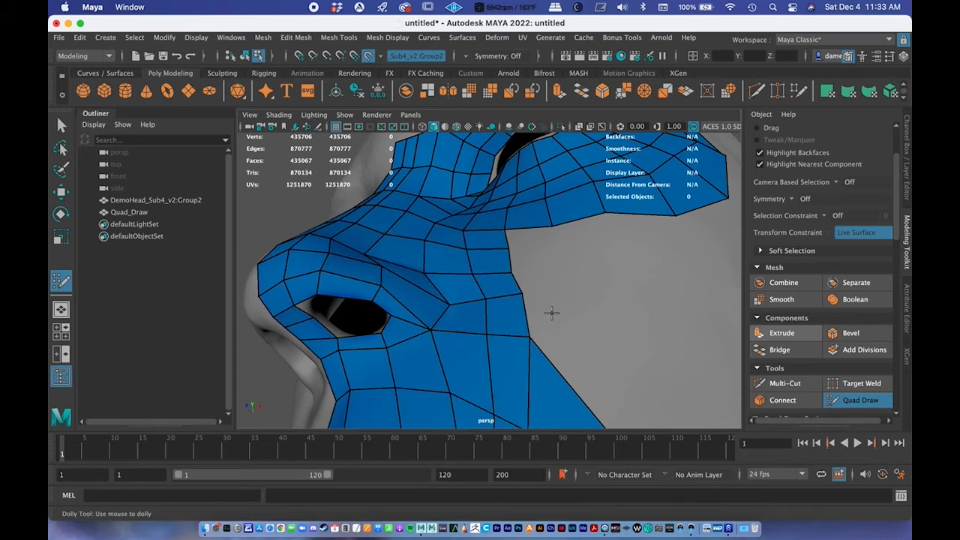
right_click_drag(533, 315, 503, 320, "alt")
left_click_drag(503, 319, 496, 340, "alt")
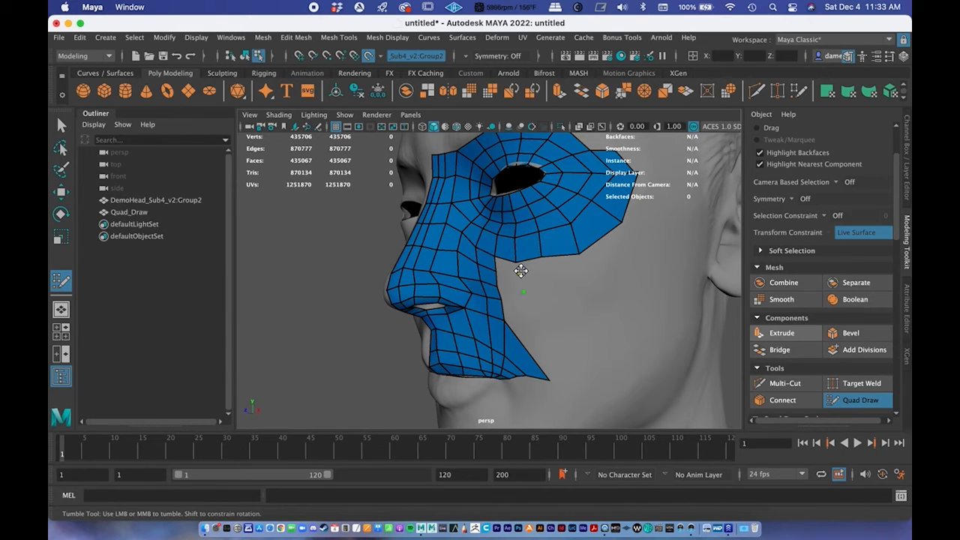
left_click(507, 268, "shift")
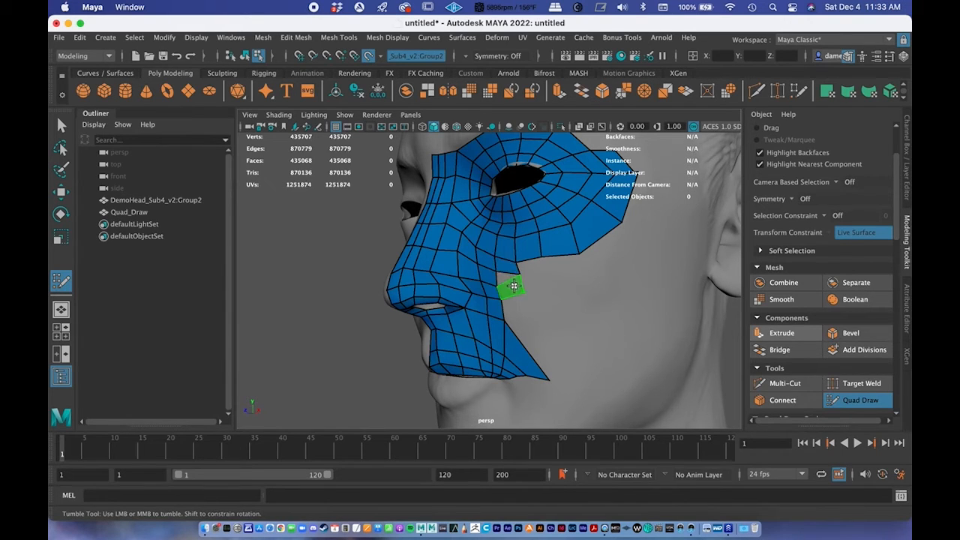
left_click(513, 282, "shift")
left_click(527, 316, "shift")
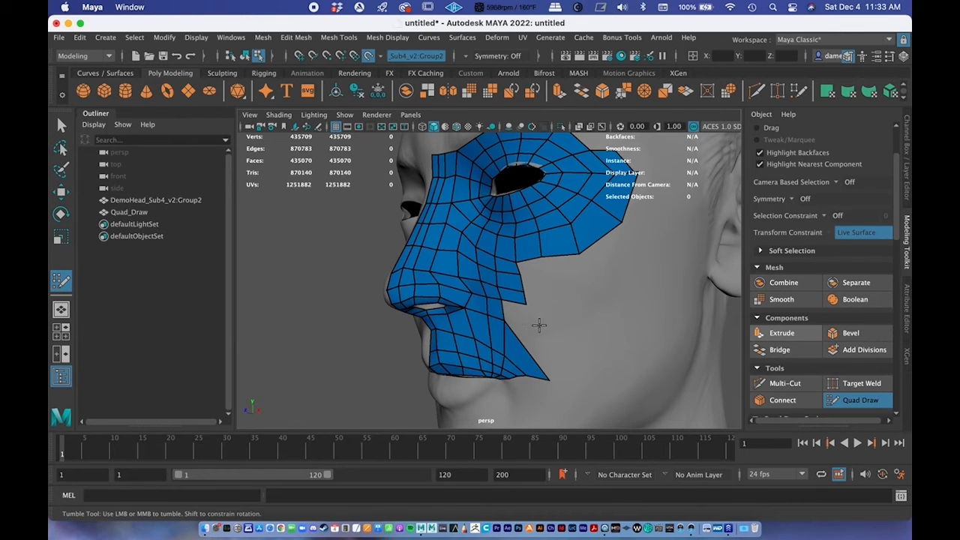
Insert an edge loop through the outer part of the upper lip patch and fill the remaining cheek gap with a quad
middle_click_drag(547, 331, 543, 318, "alt")
left_click(519, 331, "ctrl")
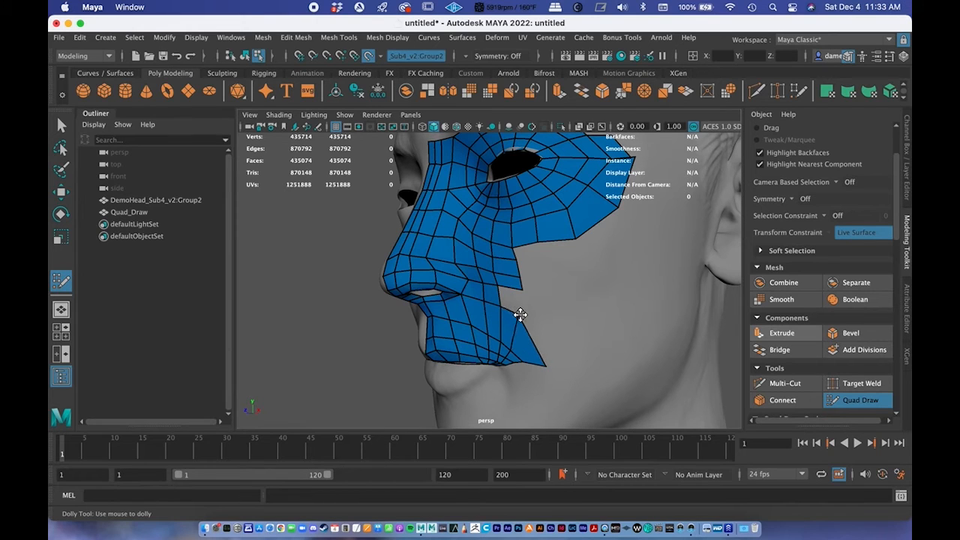
left_click(511, 304, "shift")
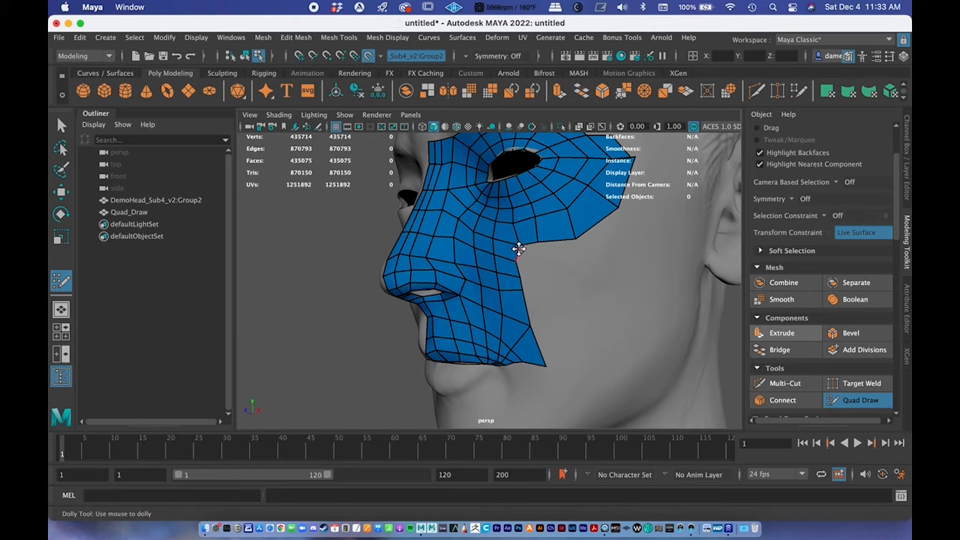
Adjust the outermost vertex of the eye ring and fill the notch above the outer eye corner with a quad
left_click_drag(515, 247, 536, 285, "alt")
right_click_drag(535, 285, 570, 278, "alt")
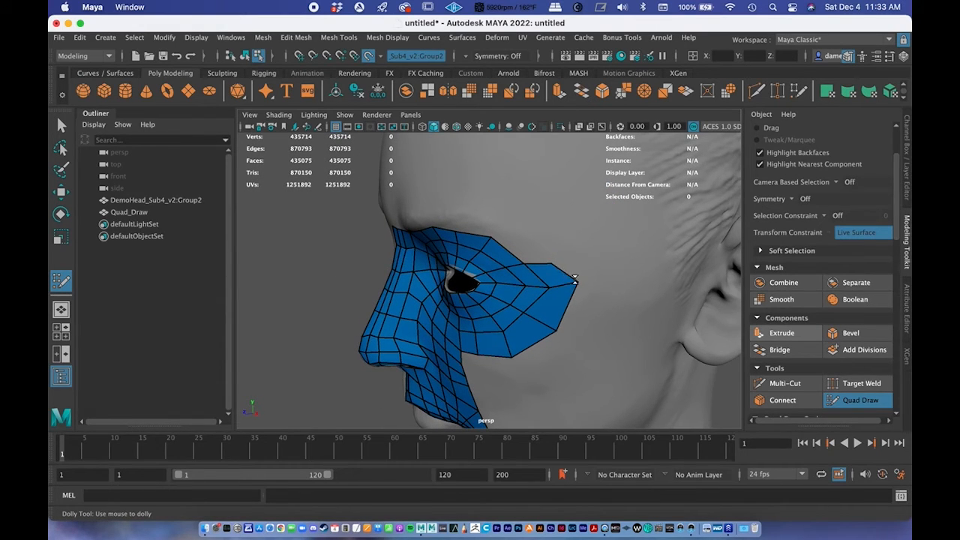
left_click_drag(575, 279, 576, 285)
left_click_drag(552, 263, 467, 248, "alt")
right_click_drag(467, 248, 521, 260, "alt")
left_click_drag(521, 260, 501, 284, "alt")
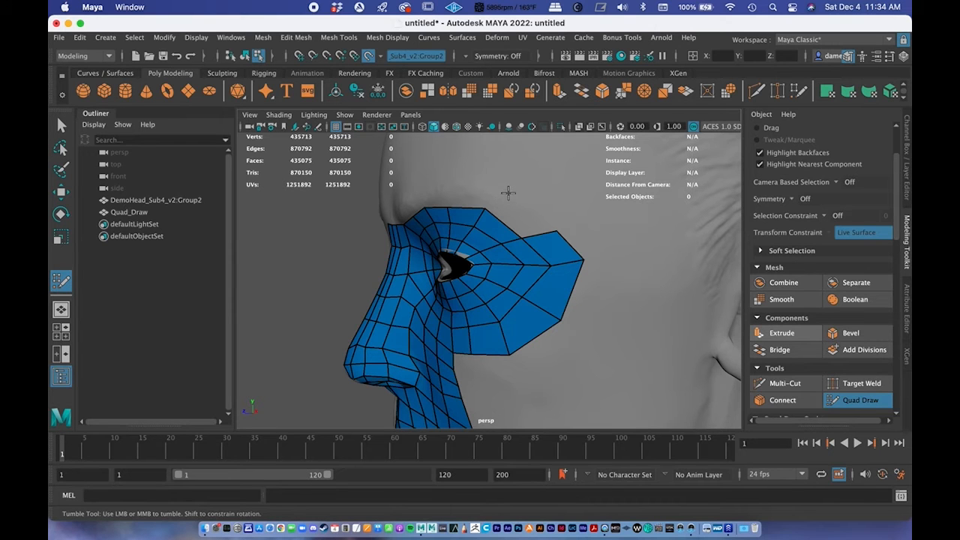
left_click(497, 225, "shift")
left_click_drag(497, 225, 539, 223, "alt")
right_click_drag(539, 223, 470, 228, "alt")
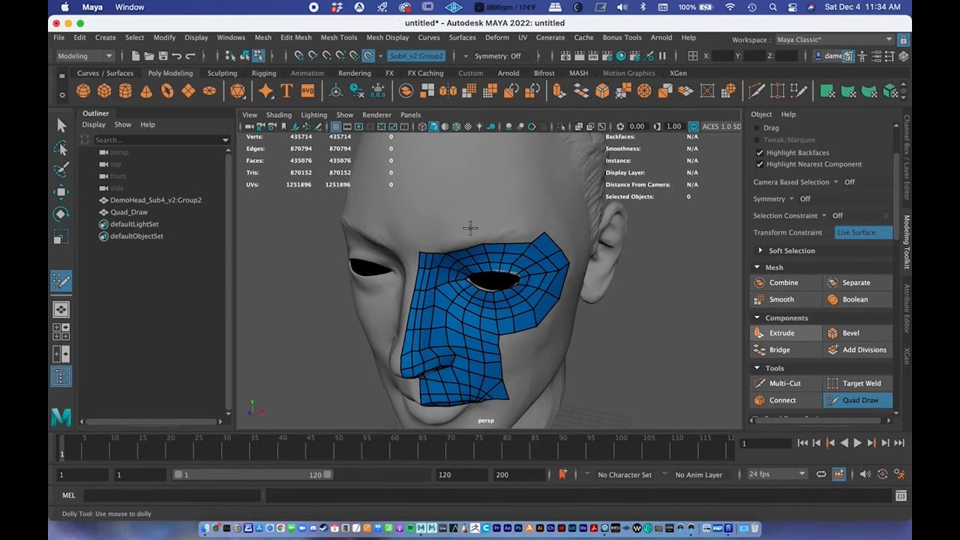
Extend the eye ring's upper border into a strip of quads along the brow and weld its outer end to the ring
mouse_move(481, 245)
left_mouse_down()
mouse_move(538, 232)
mouse_move(528, 231)
left_mouse_up()
middle_click_drag(526, 252, 499, 272, "alt")
right_click_drag(499, 272, 623, 289, "alt")
left_click_drag(525, 270, 474, 252, "alt")
middle_click_drag(474, 252, 472, 171, "alt")
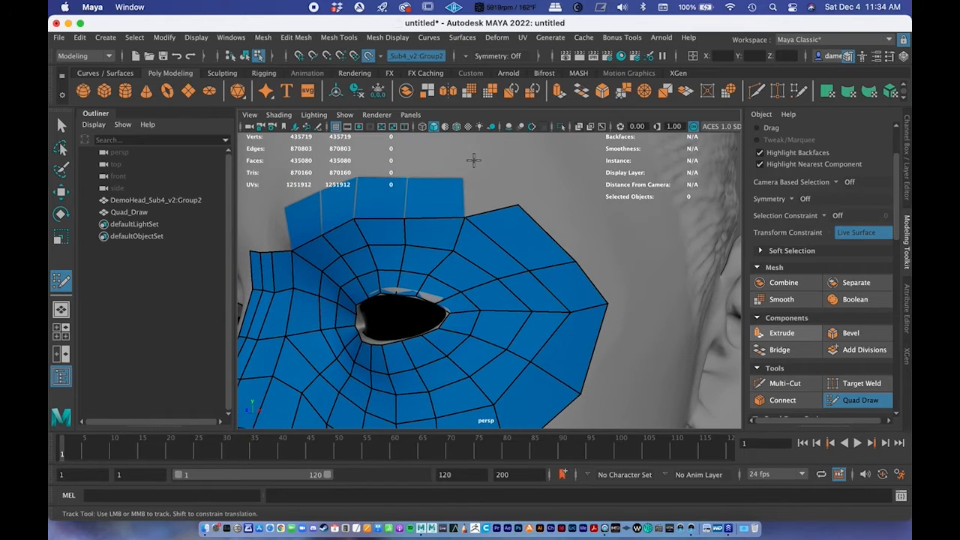
left_click_drag(463, 177, 408, 272)
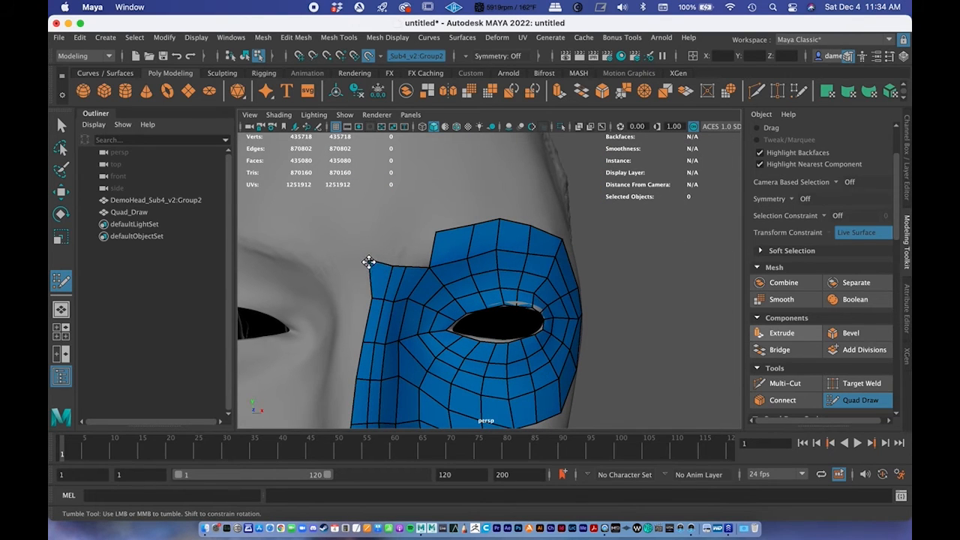
Move the nose bridge's border vertices to the face centerline and relax the faces beside them
left_click_drag(373, 300, 363, 300)
left_click_drag(364, 342, 359, 343)
left_click_drag(388, 283, 383, 325, "shift")
left_click_drag(370, 260, 368, 256)
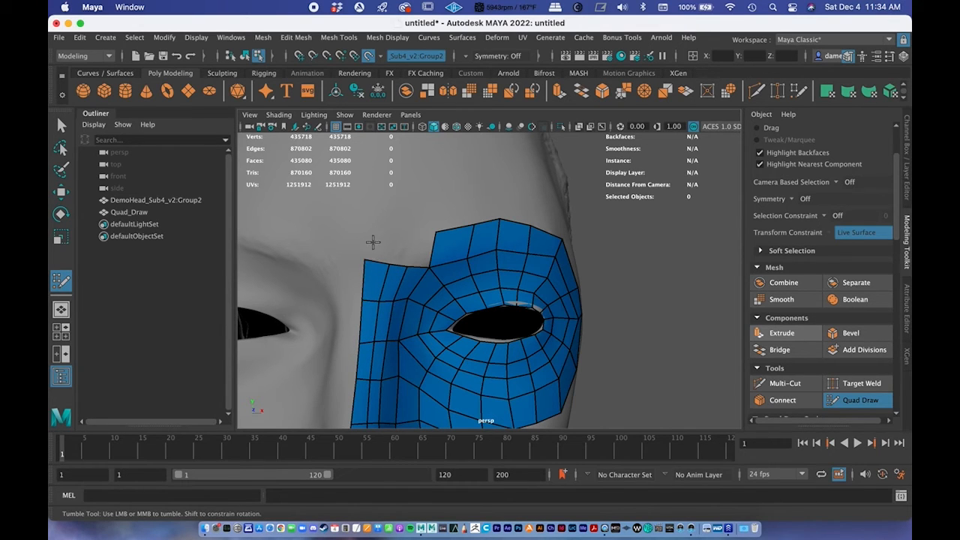
Fill a row of quads above the nose bridge to connect it to the brow strip
left_click(392, 232)
left_click(383, 243, "shift")
left_click(407, 251, "shift")
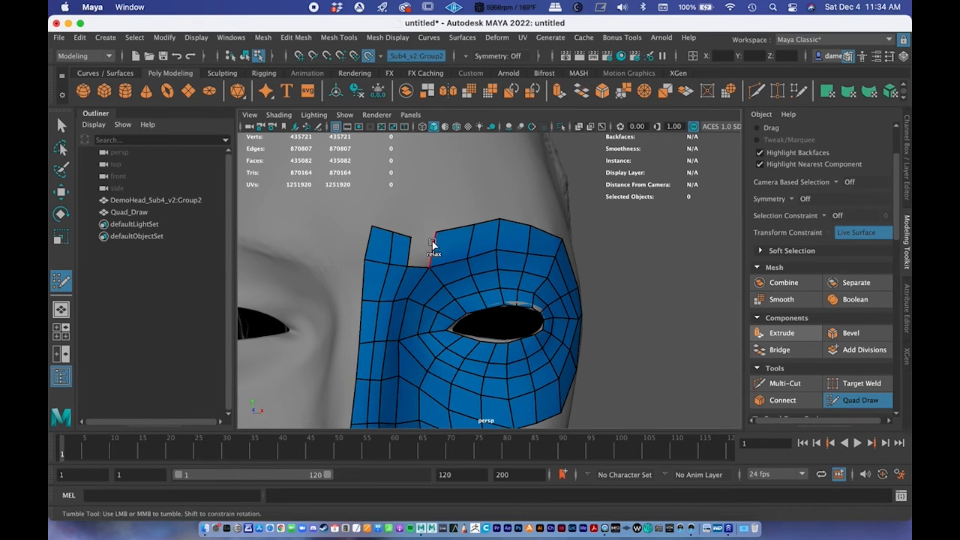
left_click(423, 246, "shift")
Relax the outer border of the eye ring toward the temple for even spacing
middle_click_drag(442, 259, 501, 135, "alt")
right_click_drag(501, 135, 491, 264, "alt")
left_click_drag(491, 264, 387, 271, "alt")
right_click_drag(387, 271, 434, 279, "alt")
left_click_drag(433, 279, 410, 276, "alt")
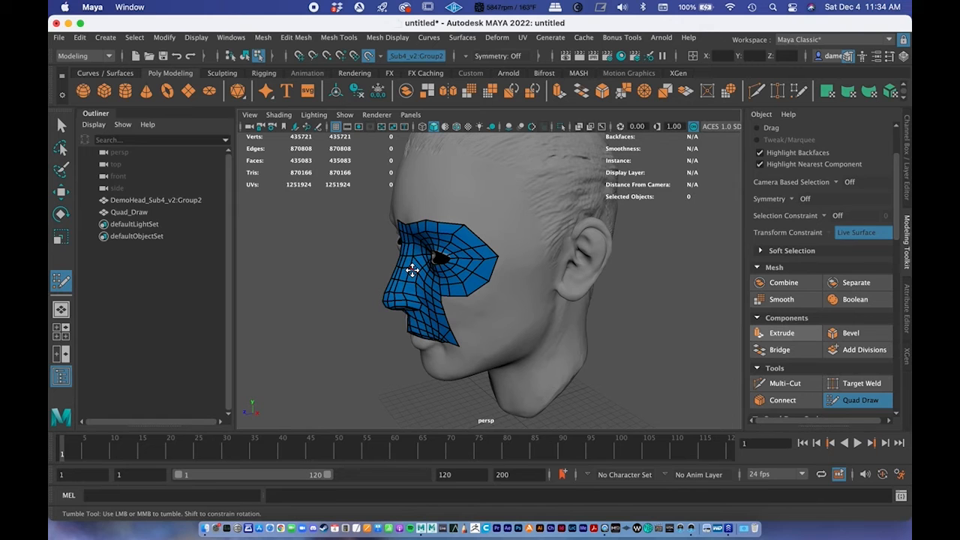
right_click_drag(526, 277, 479, 330, "alt")
left_click_drag(506, 313, 471, 317, "alt")
right_click_drag(471, 317, 431, 363, "alt")
left_click_drag(431, 363, 381, 349, "alt")
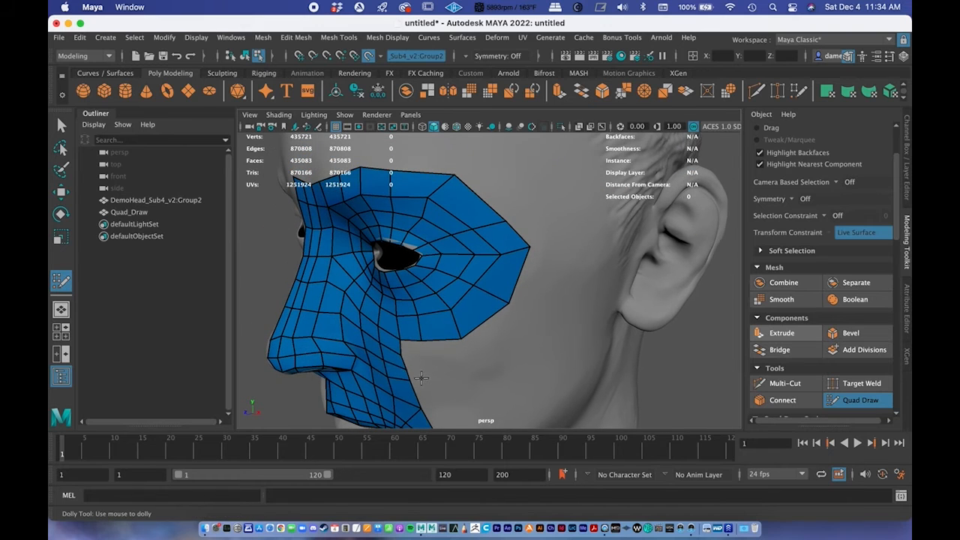
left_click_drag(350, 231, 402, 254, "alt")
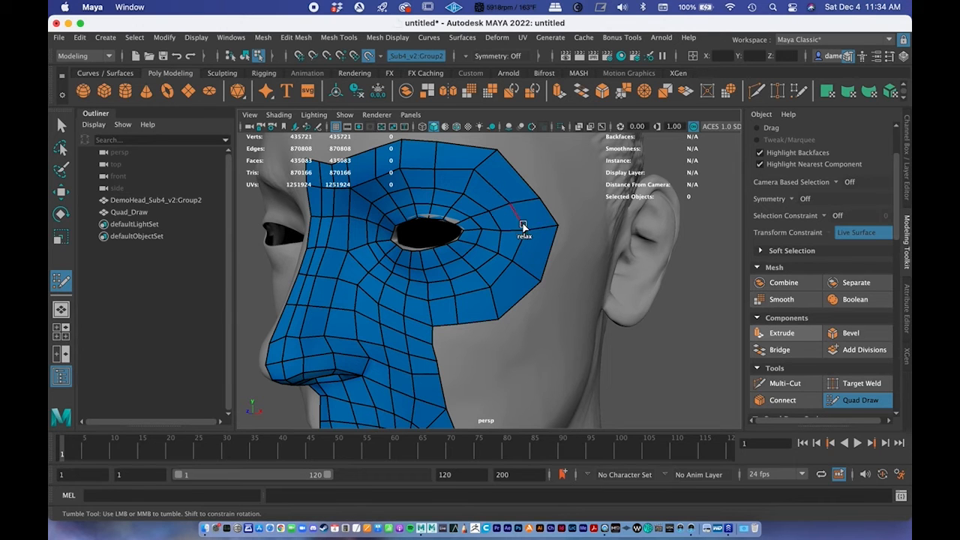
left_click(543, 243, "shift")
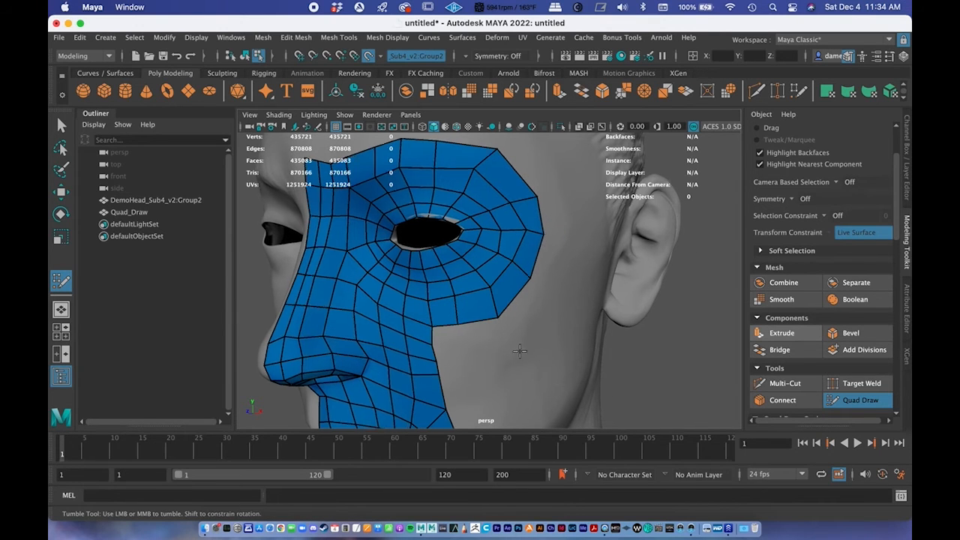
Inspect the joined eye, nose and lip mesh from the side and front to check its edge flow
scroll(512, 302, "down", 5)
left_click_drag(512, 302, 480, 339, "alt")
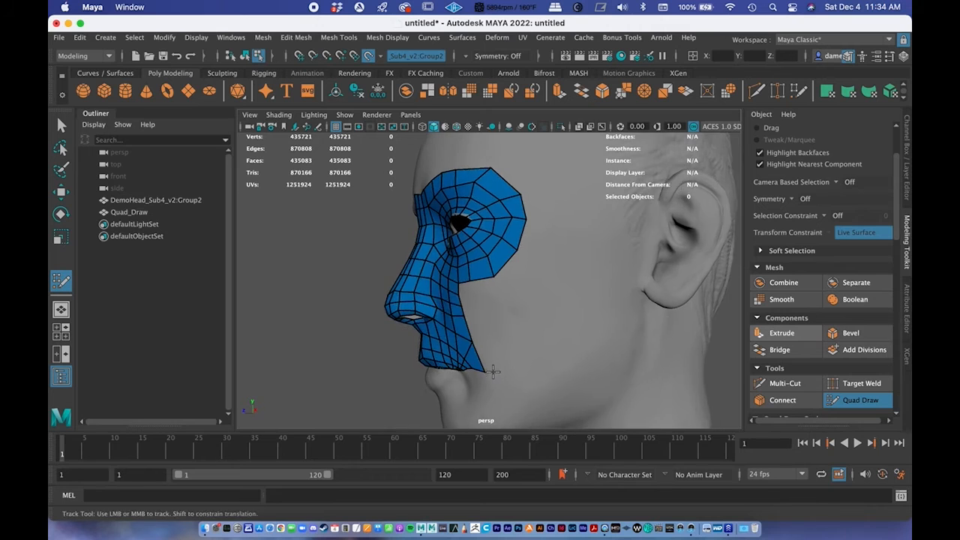
right_click_drag(480, 339, 428, 343, "alt")
left_click_drag(427, 324, 490, 313, "alt")
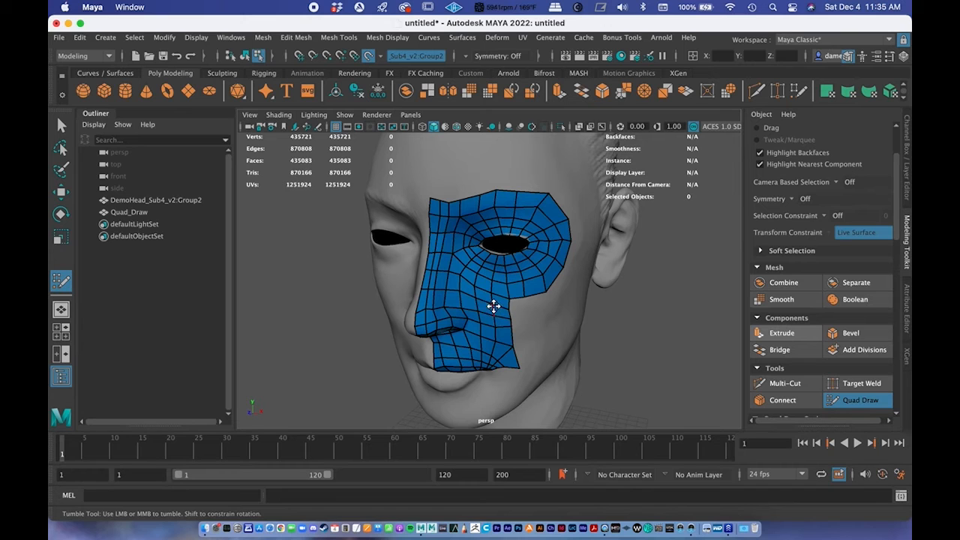
left_click_drag(484, 318, 413, 318, "alt")
right_click_drag(413, 317, 435, 326, "alt")
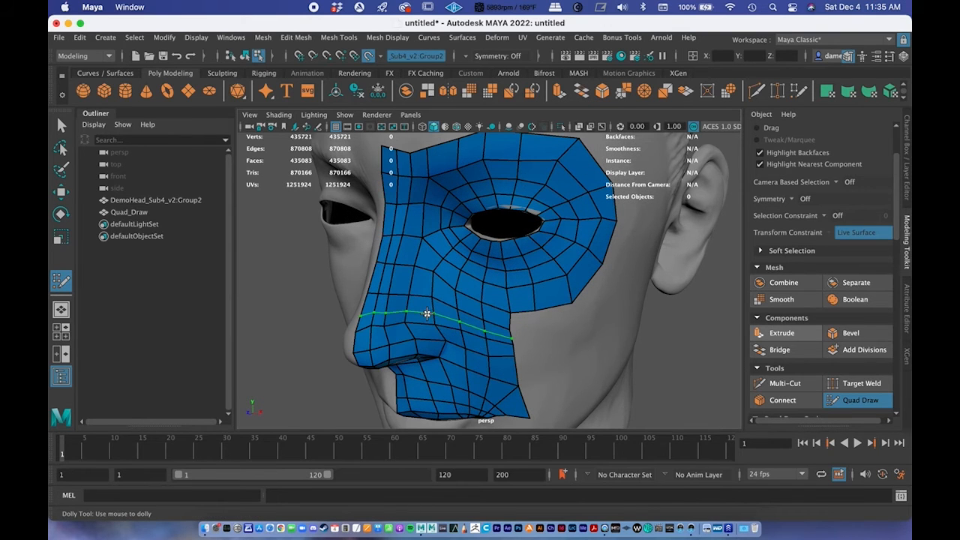
right_click_drag(457, 187, 384, 243, "alt")
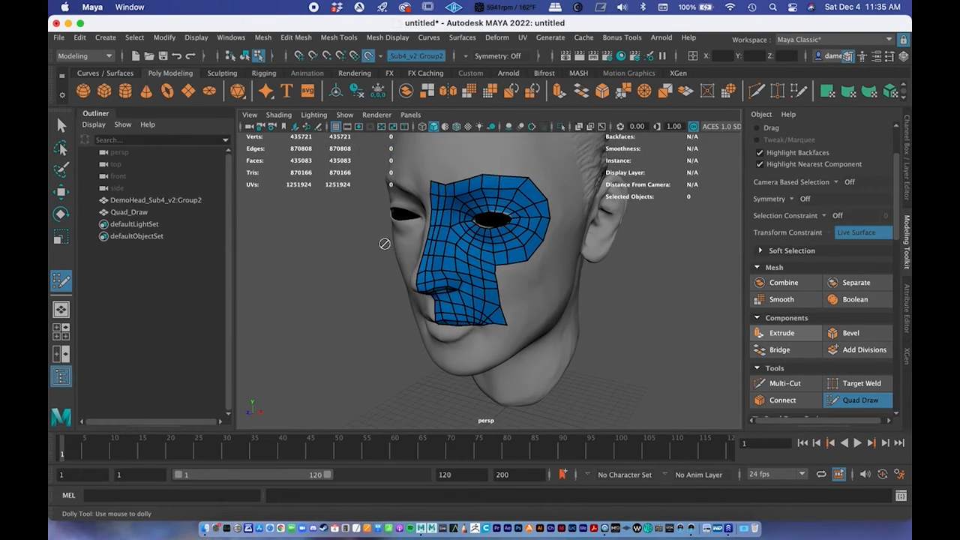
left_click_drag(531, 201, 544, 279, "alt")
right_click_drag(428, 268, 488, 298, "alt")
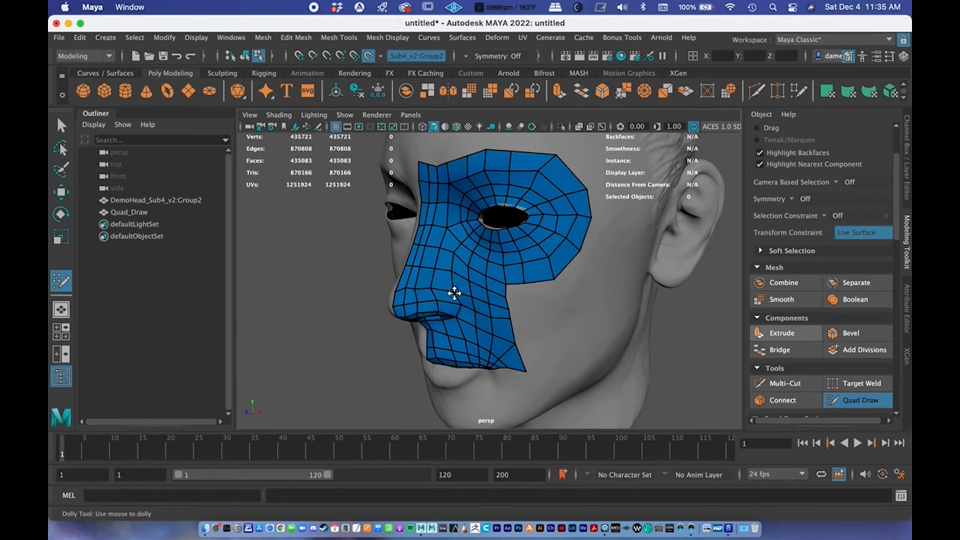
Insert horizontal edge loops across the nose side and cheek, and lengthwise loops along the nose
left_click(452, 279, "ctrl")
left_click(455, 265, "ctrl")
left_click(441, 285, "ctrl")
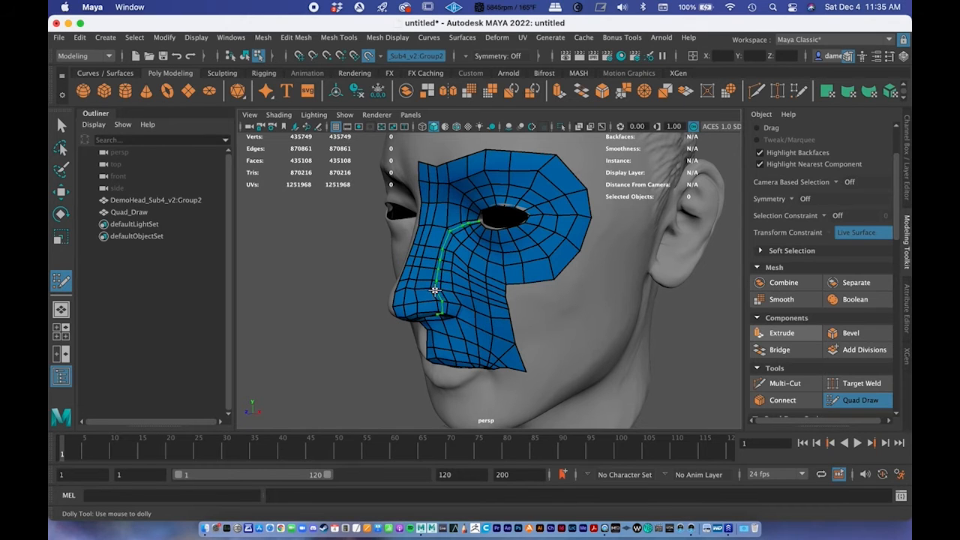
left_click(423, 288, "ctrl")
left_click(448, 213, "ctrl")
Insert edge loops running from the lower eye rim down through the cheek to the upper lip
left_click_drag(482, 285, 476, 263, "alt")
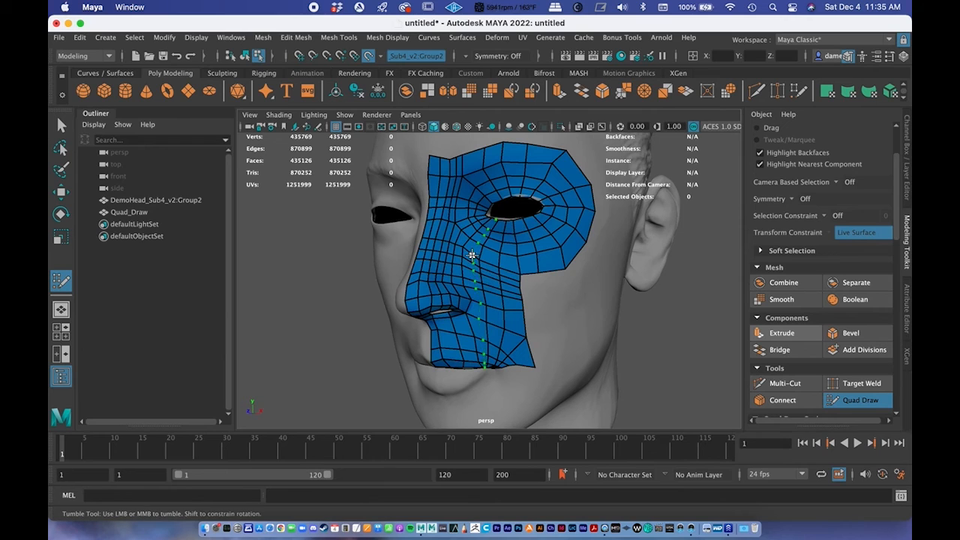
left_click(470, 257, "ctrl")
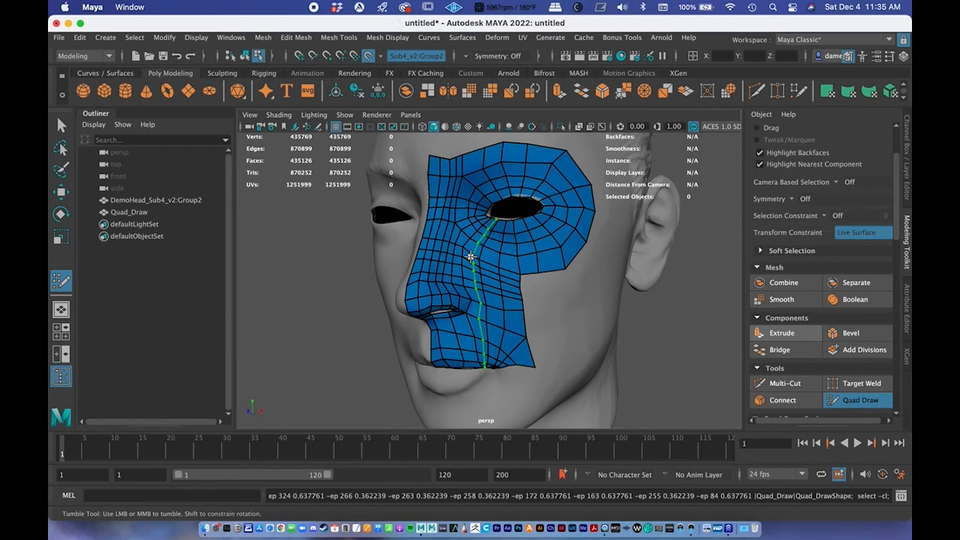
left_click(472, 260, "ctrl")
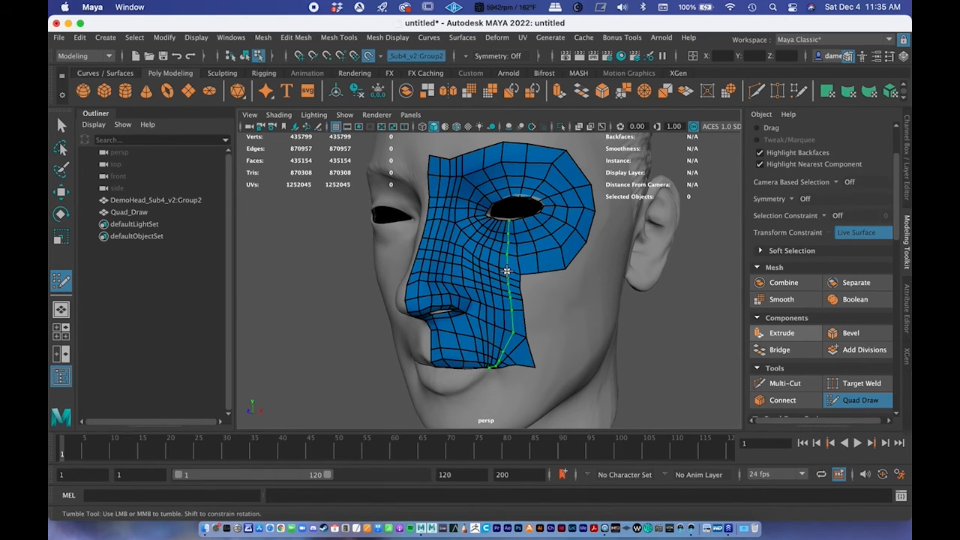
left_click(460, 247, "ctrl")
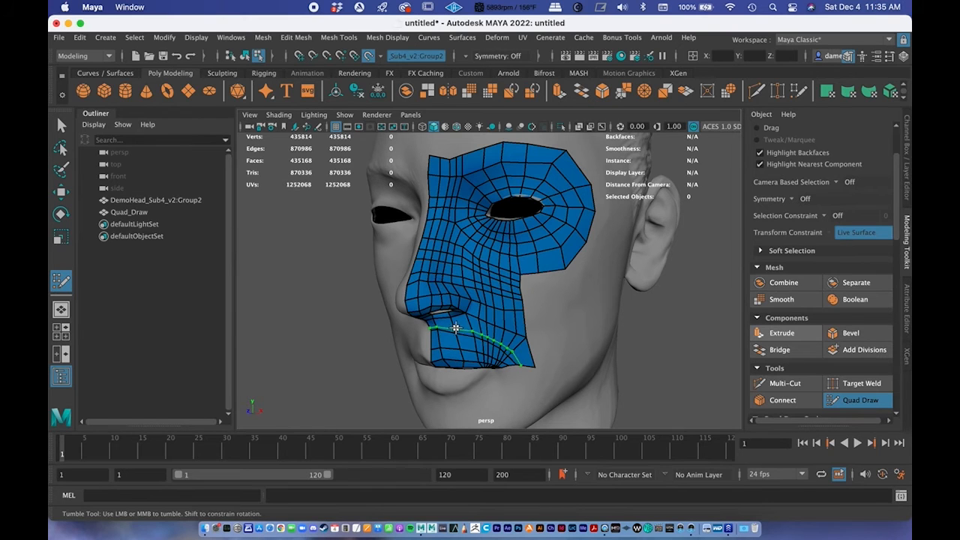
Insert three horizontal edge loops across the upper lip patch
left_click(457, 334, "ctrl")
left_click(457, 342, "ctrl")
left_click(454, 356, "ctrl")
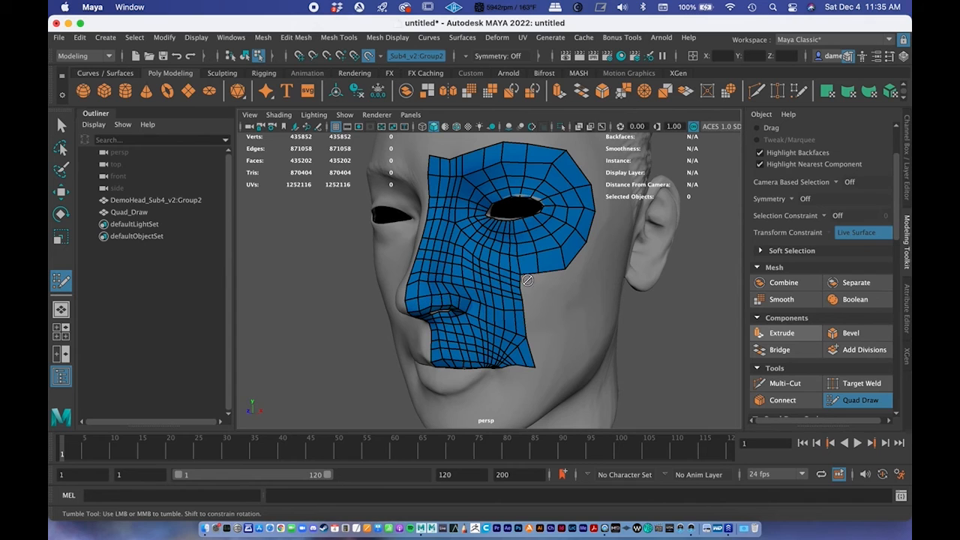
Insert concentric edge loops around the eye and radial loops through the brow part of the eye ring
left_click(515, 258, "ctrl")
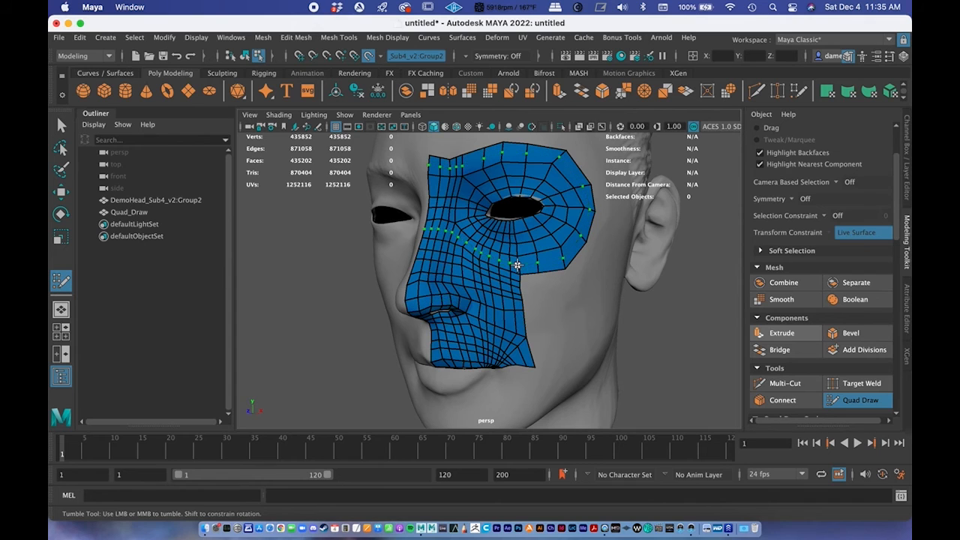
left_click(460, 188, "ctrl")
left_click(466, 183, "ctrl")
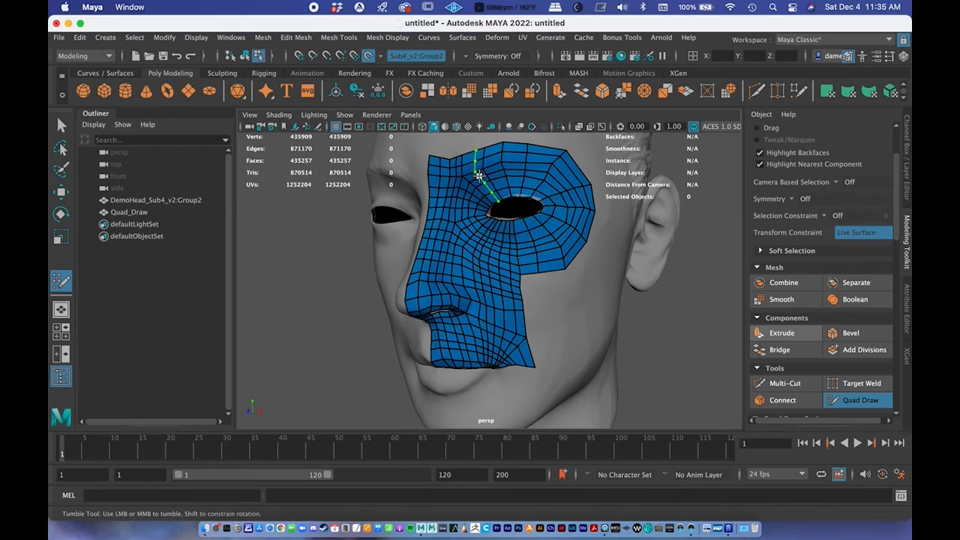
left_click(535, 184, "ctrl")
right_click_drag(535, 184, 559, 288, "alt")
left_click(568, 298, "ctrl")
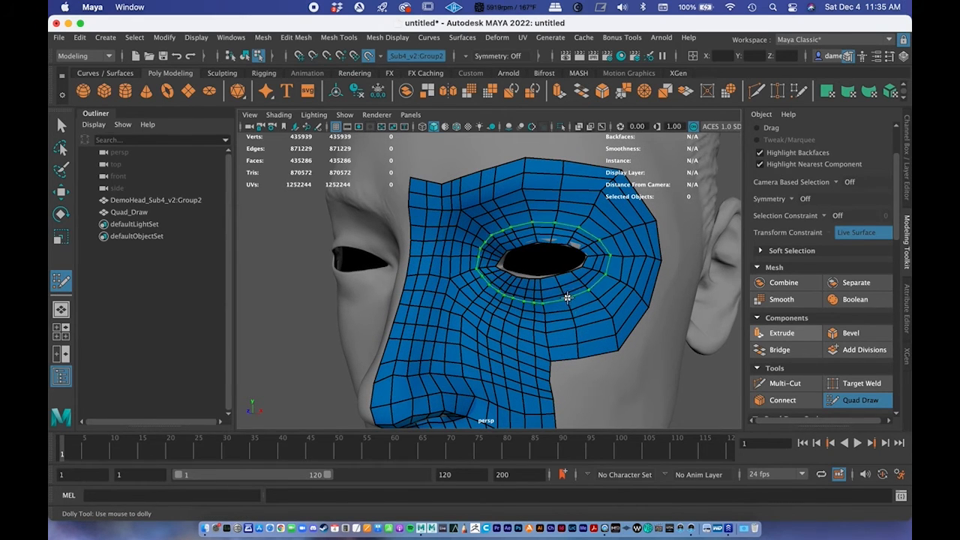
left_click(568, 298, "ctrl")
Insert an edge loop across the cheek between the nose wing and the upper lip patch
scroll(567, 298, "down", 5)
left_click_drag(518, 322, 510, 360, "alt")
scroll(467, 269, "up", 5)
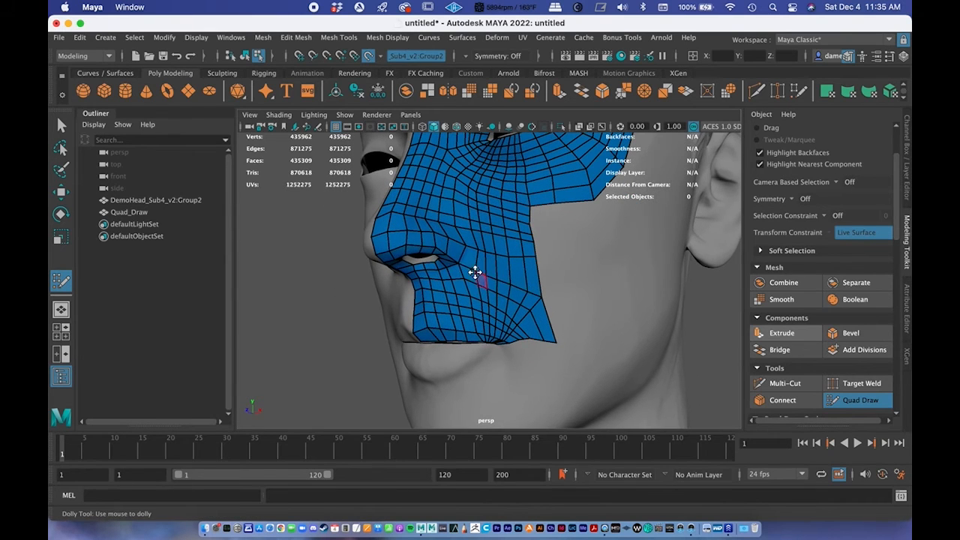
left_click(486, 272, "ctrl")
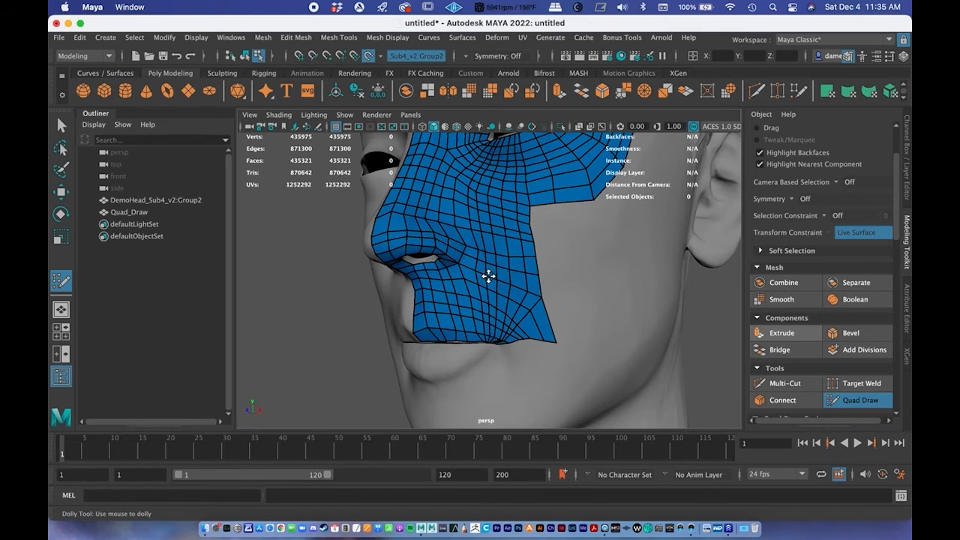
left_click_drag(489, 274, 476, 290, "alt")
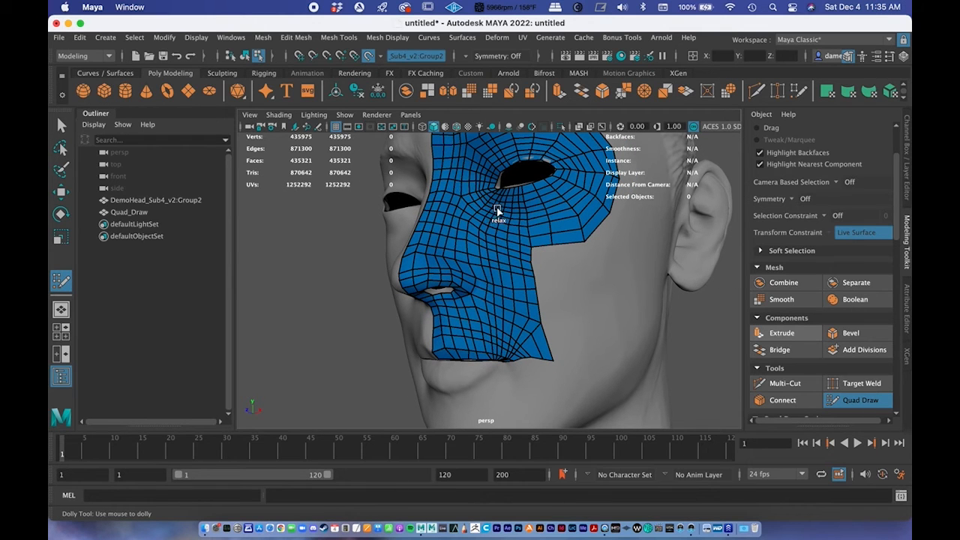
left_click_drag(521, 214, 531, 236, "alt")
right_click_drag(532, 236, 486, 272, "alt")
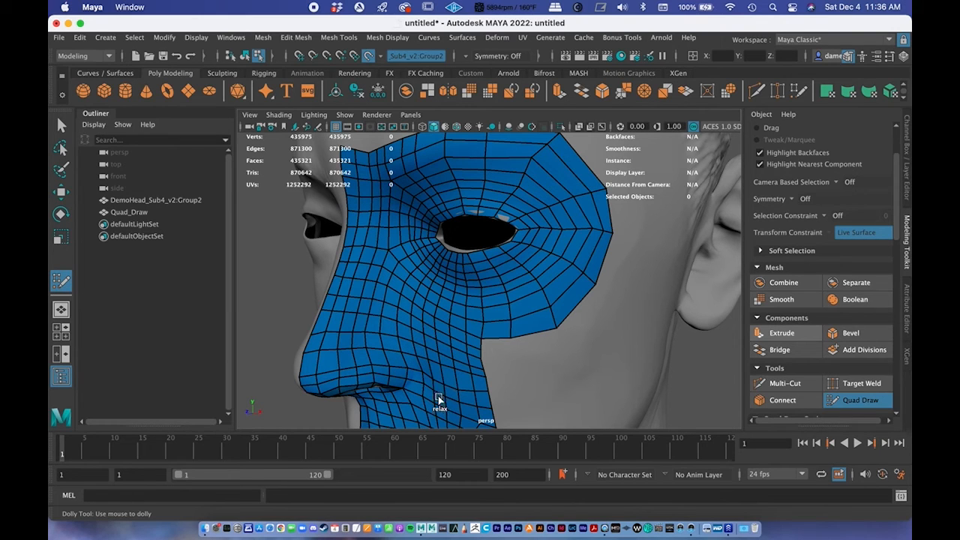
Insert an edge loop running from the side of the nose above the nostril wing across to the cheek border
middle_click_drag(428, 317, 422, 297, "alt")
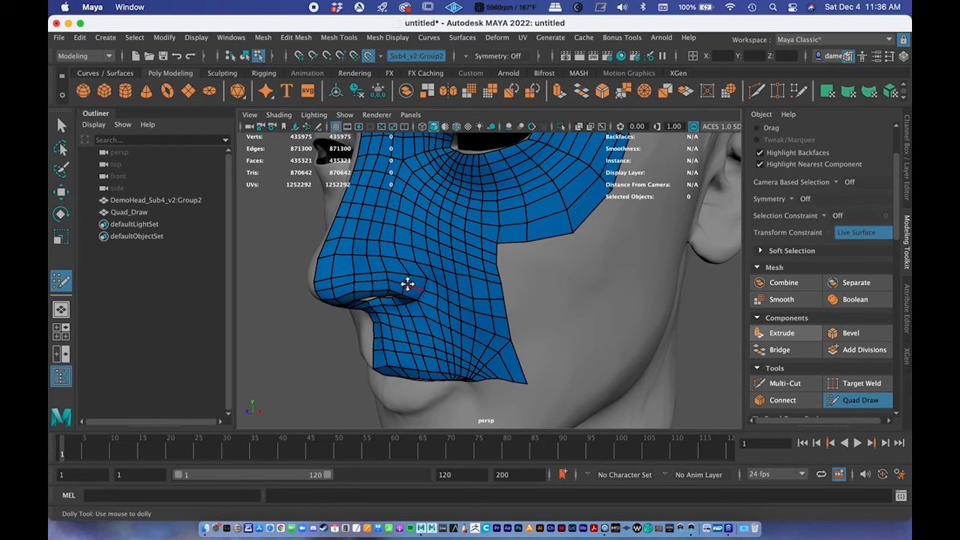
mouse_move(407, 277)
left_mouse_down("alt")
mouse_move(418, 280)
mouse_move(375, 285)
left_mouse_up("alt")
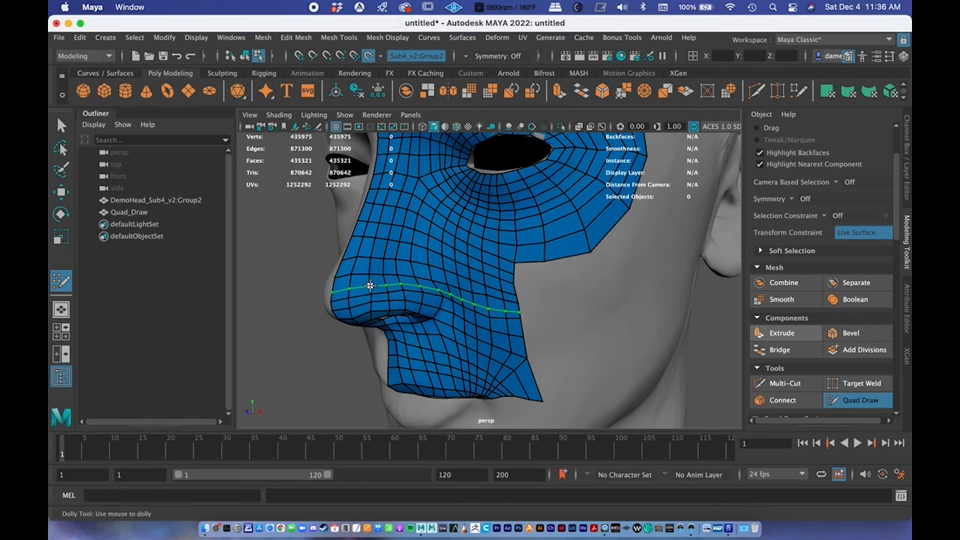
left_click(368, 287, "ctrl")
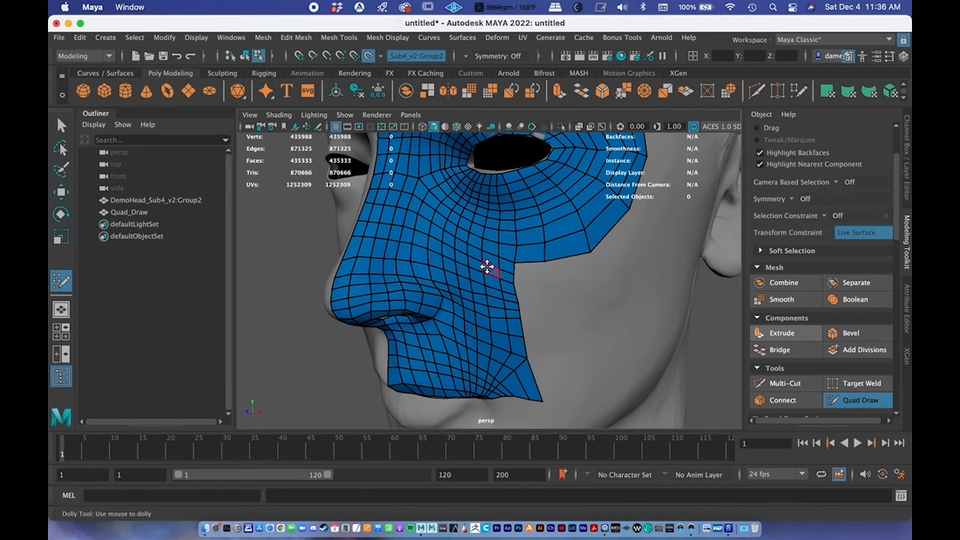
middle_click_drag(496, 259, 469, 297, "alt")
scroll(466, 299, "down", 5)
left_click_drag(464, 300, 452, 308, "alt")
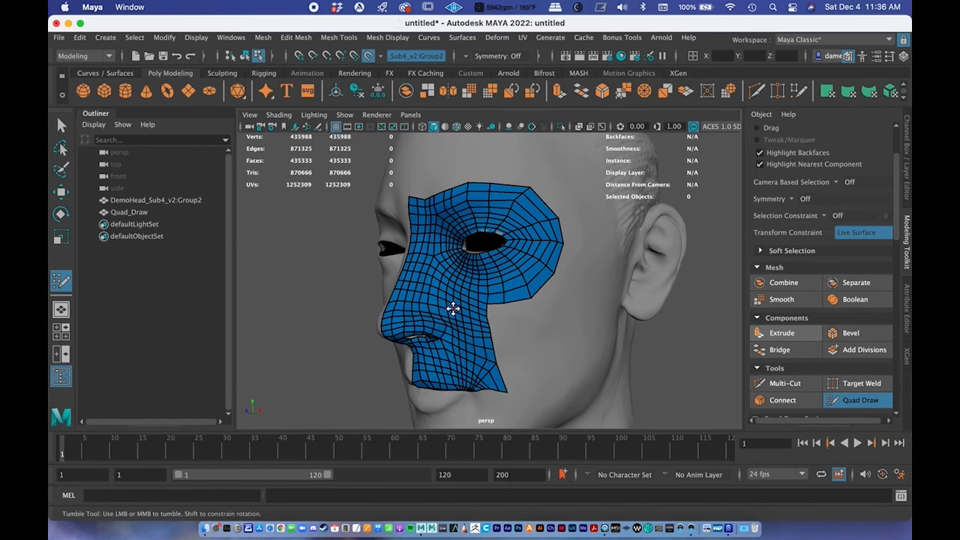
Exit Quad Draw and disable the sculpted head as the live surface
middle_click_drag(587, 269, 491, 272, "alt")
scroll(490, 272, "down", 3)
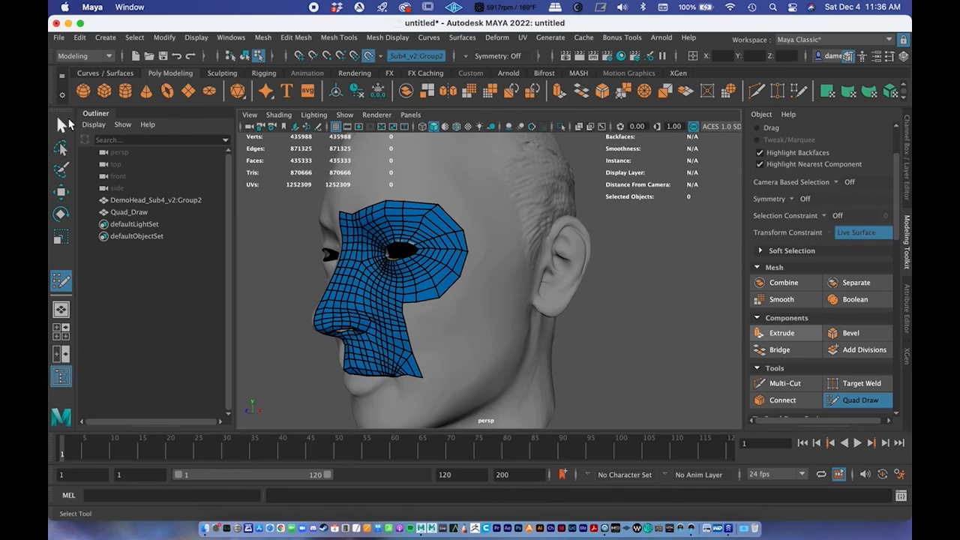
left_click(63, 125)
left_click_drag(311, 332, 306, 332, "alt")
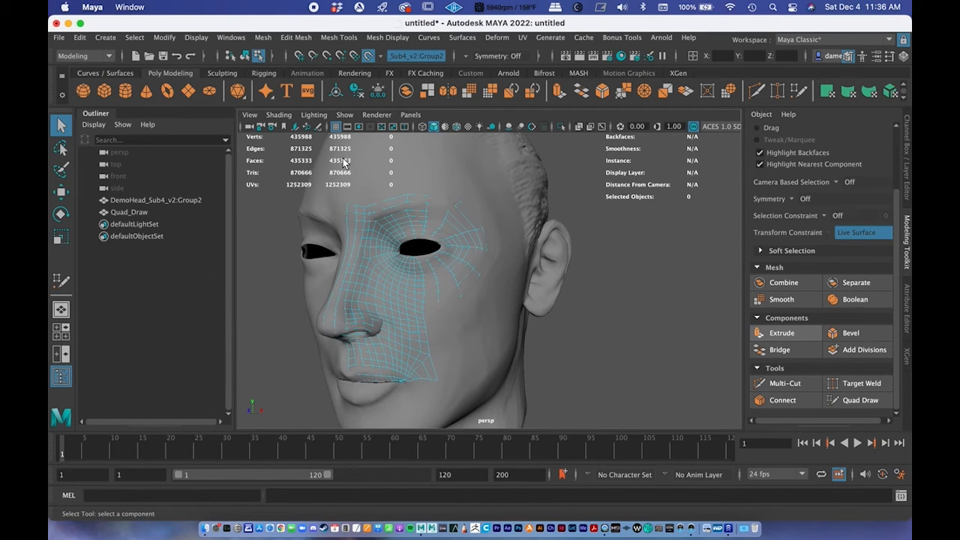
left_click(367, 55)
left_click_drag(450, 197, 410, 213, "alt")
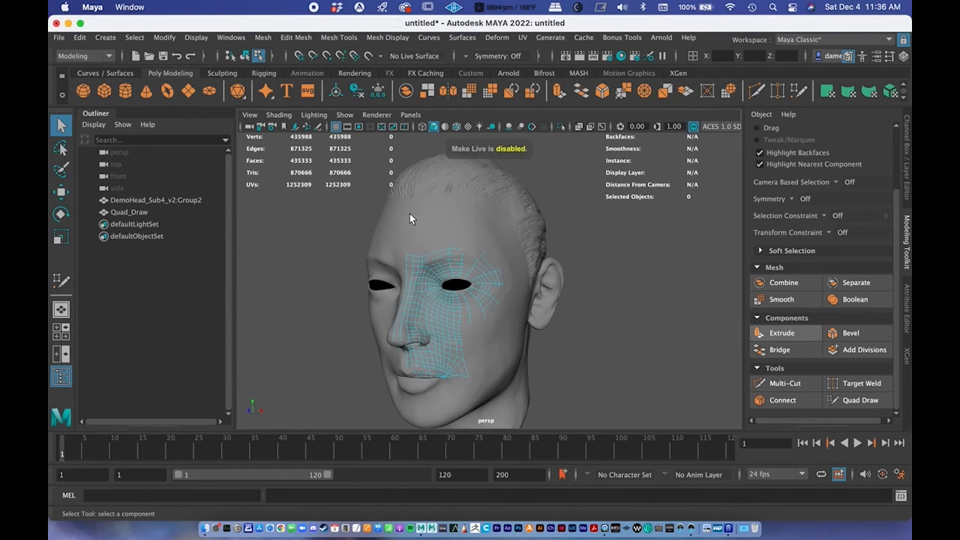
Switch the sculpted head to object mode and hide it, leaving only the retopologised mesh
left_click(409, 217)
key("ctrl+h")
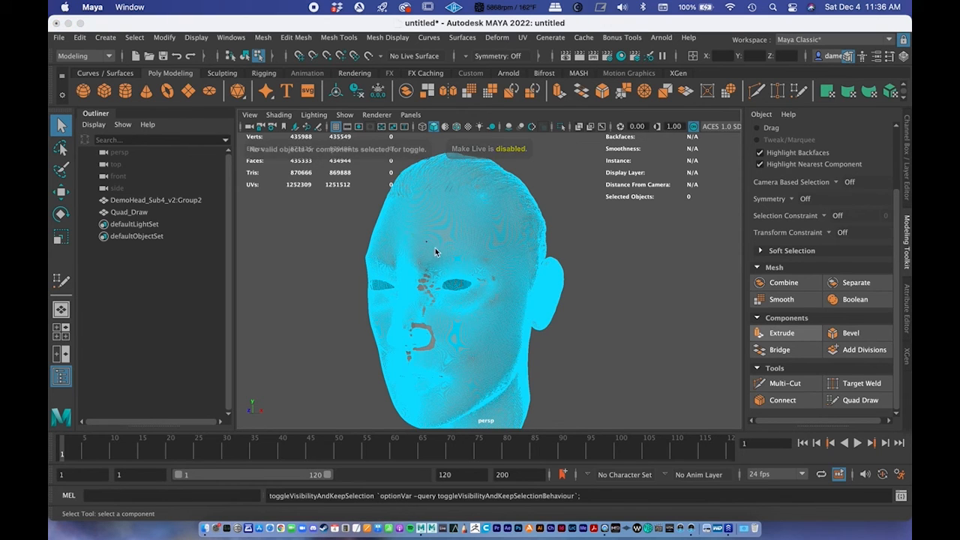
right_click_drag(371, 243, 449, 174)
key("ctrl+h")
Examine the retopologised half face from several angles, both with its wireframe and as a plain shaded surface
left_click_drag(428, 235, 416, 291, "alt")
left_click(416, 291)
middle_click_drag(417, 291, 441, 320, "alt")
right_click_drag(441, 321, 472, 328, "alt")
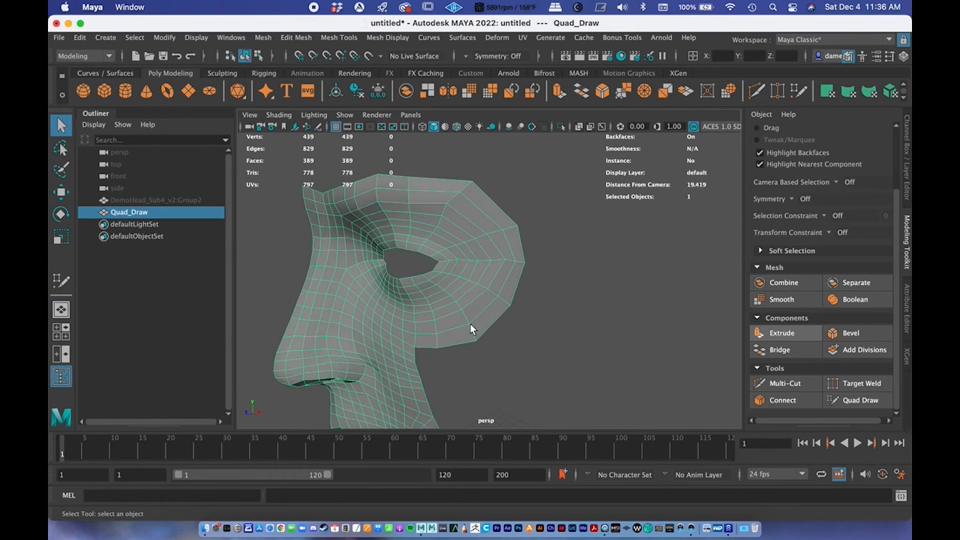
left_click_drag(471, 328, 478, 308, "alt")
middle_click_drag(477, 308, 551, 294, "alt")
right_click_drag(551, 294, 465, 304, "alt")
left_click_drag(466, 304, 439, 322, "alt")
left_click(537, 384)
left_click_drag(537, 383, 408, 305, "alt")
left_click(455, 313)
middle_click_drag(454, 313, 443, 293, "alt")
right_click_drag(443, 292, 459, 295, "alt")
left_click(537, 321)
left_click_drag(531, 332, 418, 307, "alt")
right_click_drag(417, 306, 455, 302, "alt")
left_click_drag(455, 302, 459, 280, "alt")
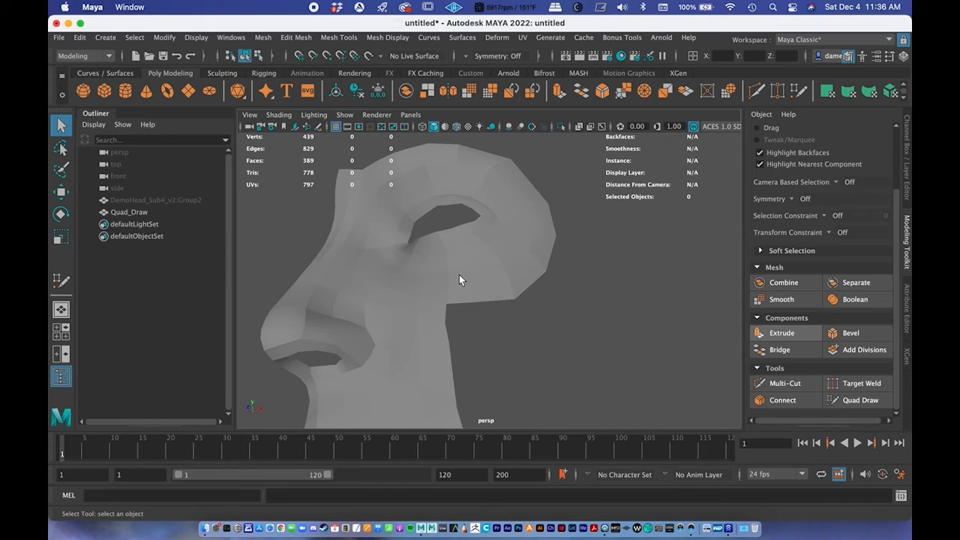
left_click_drag(459, 276, 409, 291, "alt")
left_click(417, 297)
right_click_drag(409, 291, 334, 287, "alt")
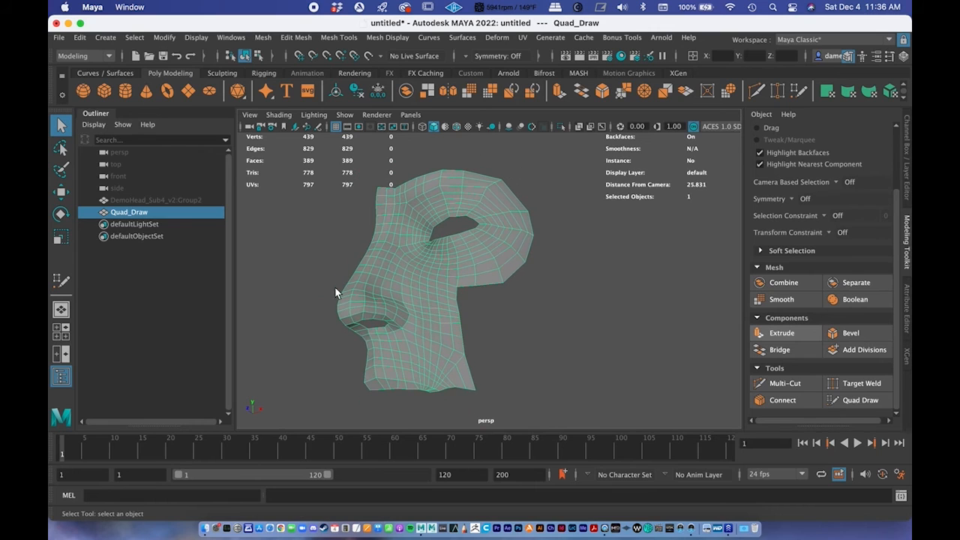
Apply Soften Edge to the retopologised half face mesh and deselect it
left_click(600, 352)
left_click(413, 337)
left_click(398, 38)
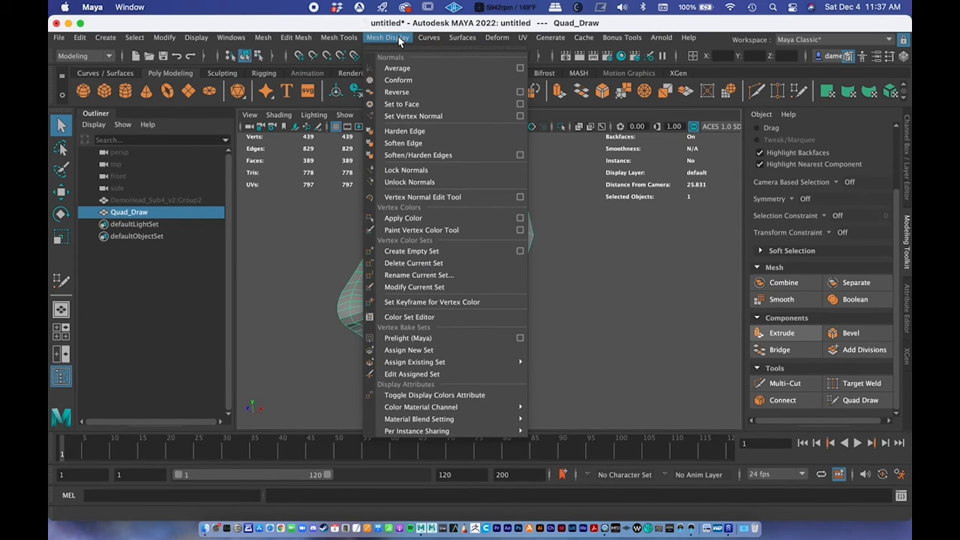
left_click(417, 144)
left_click(543, 343)
mouse_move(540, 339)
left_mouse_down("alt")
mouse_move(529, 347)
mouse_move(562, 341)
mouse_move(525, 349)
mouse_move(534, 327)
left_mouse_up("alt")
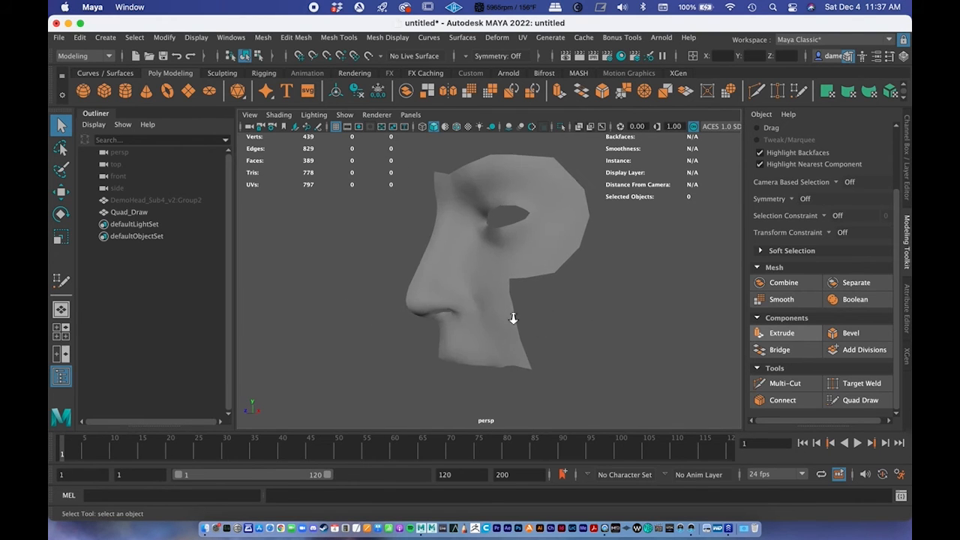
Examine the softened mesh up close around the eye, cheek and nose for even quad flow
right_click_drag(534, 322, 447, 315, "alt")
left_click(502, 267)
middle_click_drag(461, 323, 388, 335, "alt")
right_click_drag(388, 334, 505, 323, "alt")
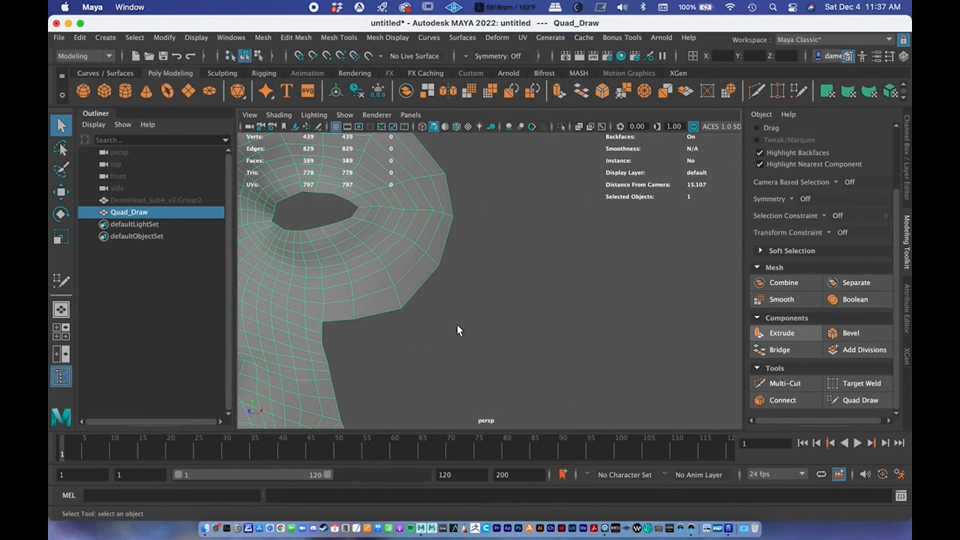
left_click_drag(330, 314, 393, 311, "alt")
right_click_drag(393, 310, 352, 320, "alt")
middle_click_drag(352, 319, 400, 336, "alt")
right_click_drag(400, 336, 360, 331, "alt")
mouse_move(412, 333)
left_mouse_down("alt")
mouse_move(380, 327)
mouse_move(406, 317)
left_mouse_up("alt")
right_click_drag(406, 318, 381, 321, "alt")
middle_click_drag(409, 320, 401, 318, "alt")
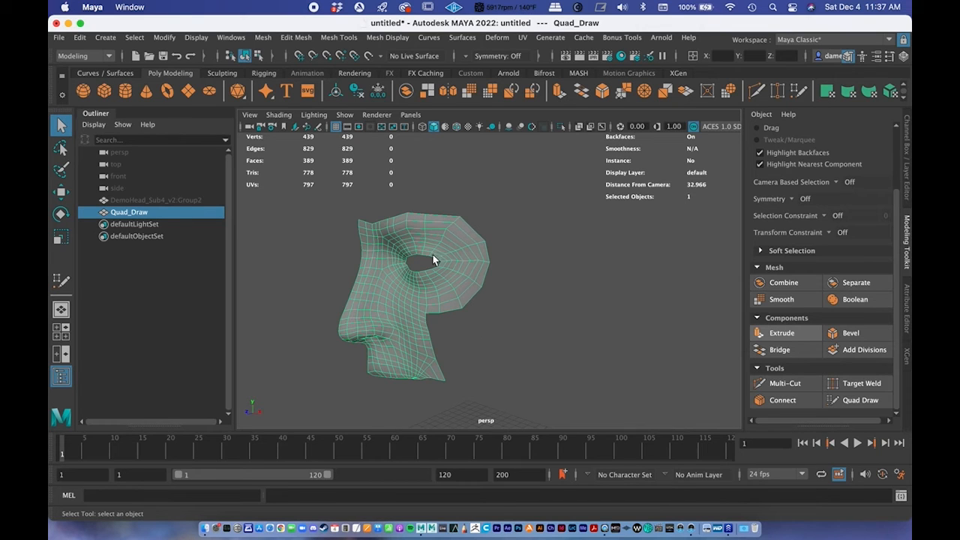
Try smoothing the half face mesh with one division and undo it
left_click(467, 91)
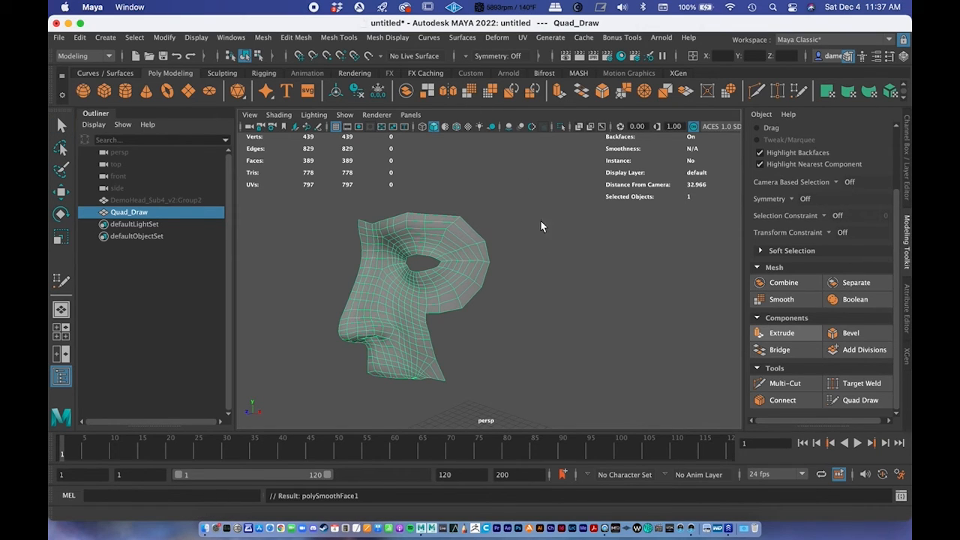
left_click(588, 346)
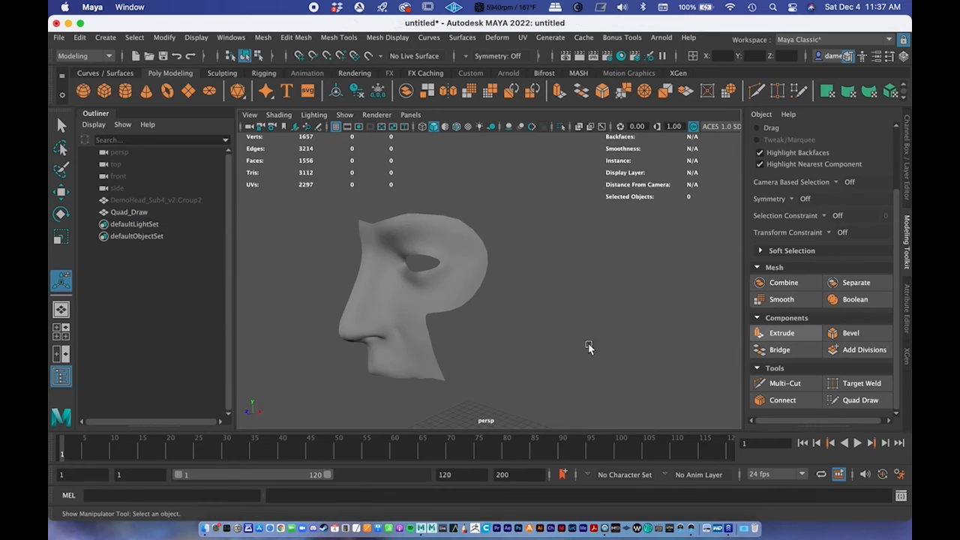
left_click_drag(499, 372, 494, 369, "alt")
left_click(390, 322)
key("super+z")
key("super+z")
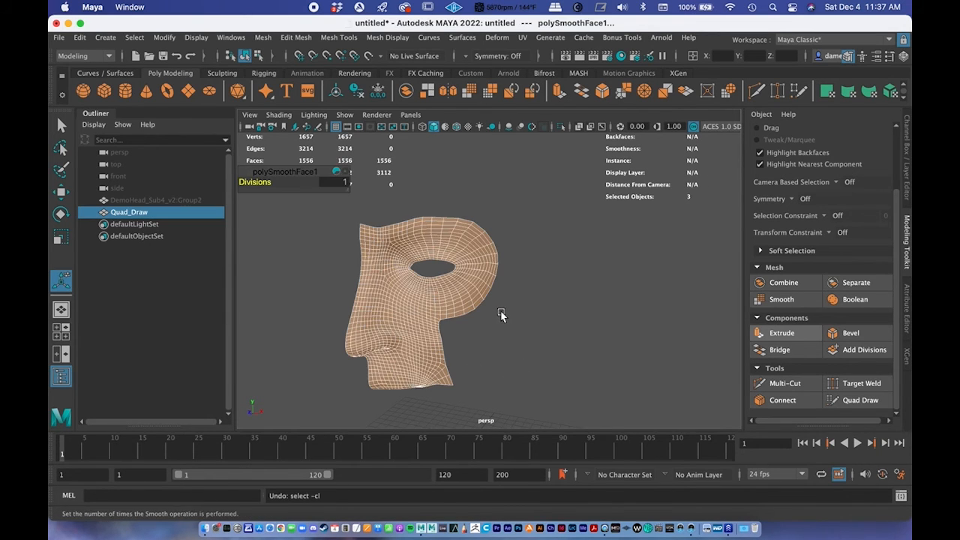
key("super+z")
In the front view, select all vertices along the half face's centre-line border from brow to upper lip
left_click_drag(500, 312, 459, 302, "alt")
key("space")
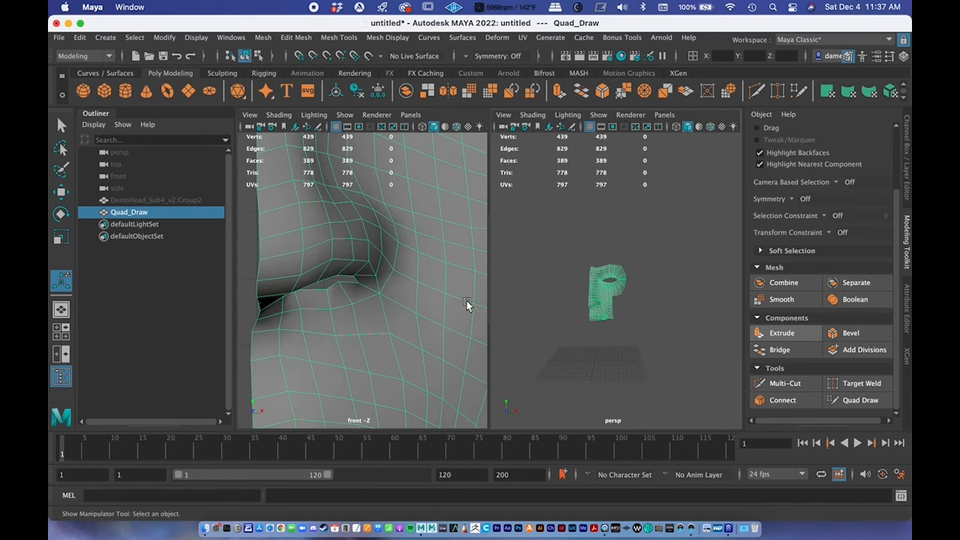
key("space")
right_click_drag(416, 332, 360, 311, "alt")
middle_click_drag(502, 328, 498, 336, "alt")
key("q")
mouse_move(481, 223)
right_mouse_down()
mouse_move(408, 208)
mouse_move(416, 201)
right_mouse_up()
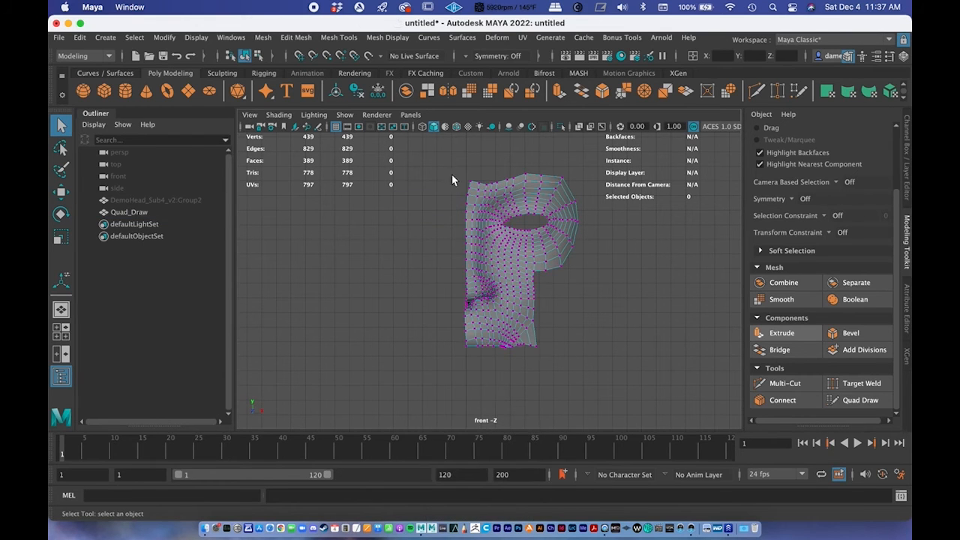
left_click_drag(438, 224, 467, 400)
scroll(450, 227, "up", 3)
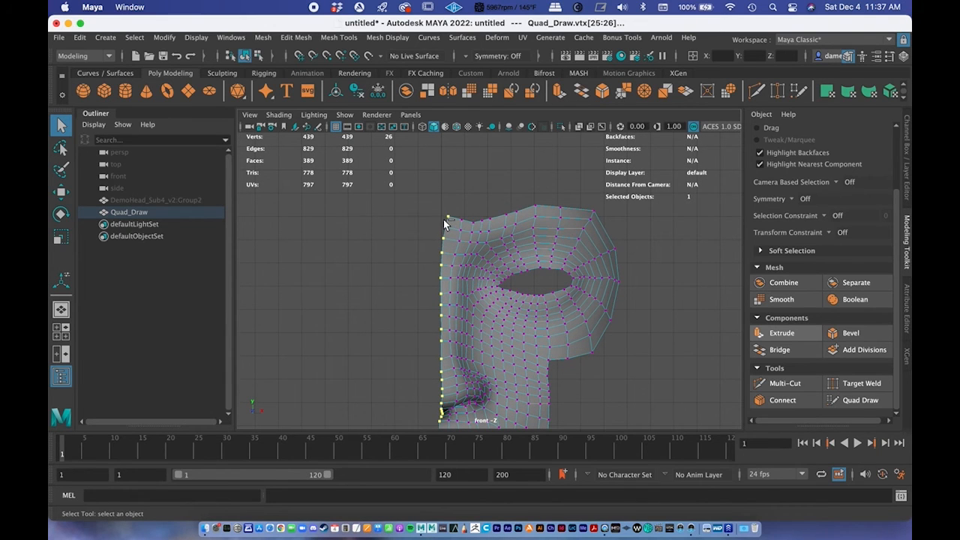
left_click(445, 224, "shift")
middle_click_drag(472, 275, 469, 184, "alt")
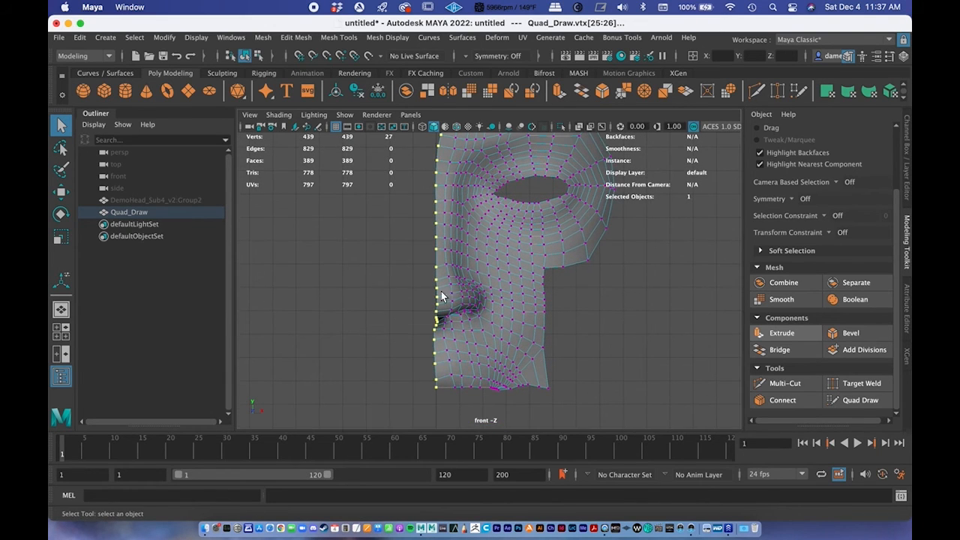
middle_click_drag(454, 324, 453, 388, "alt")
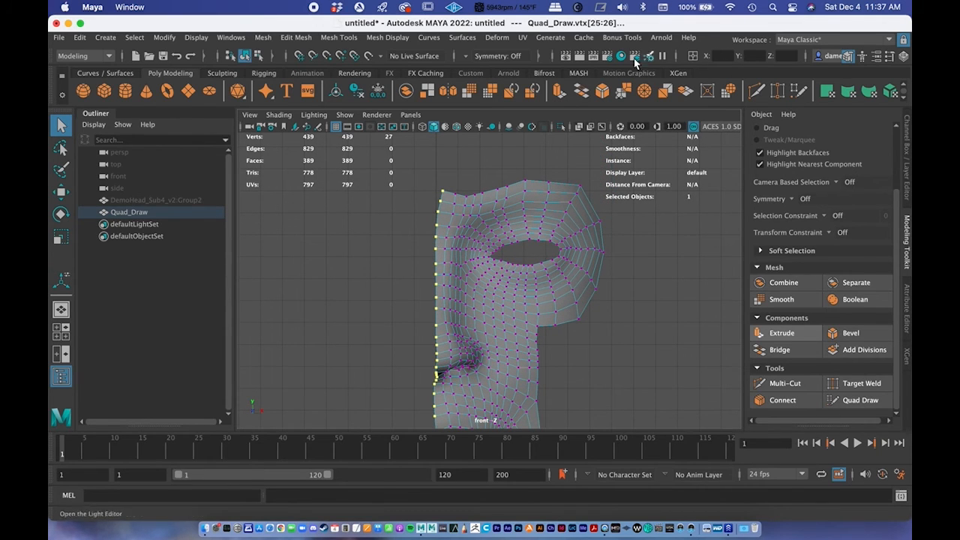
Align the selected centre-line vertices at X position 0 and return the mesh to object mode
left_click(718, 56)
type("0")
key("Return")
middle_click_drag(516, 300, 489, 294, "alt")
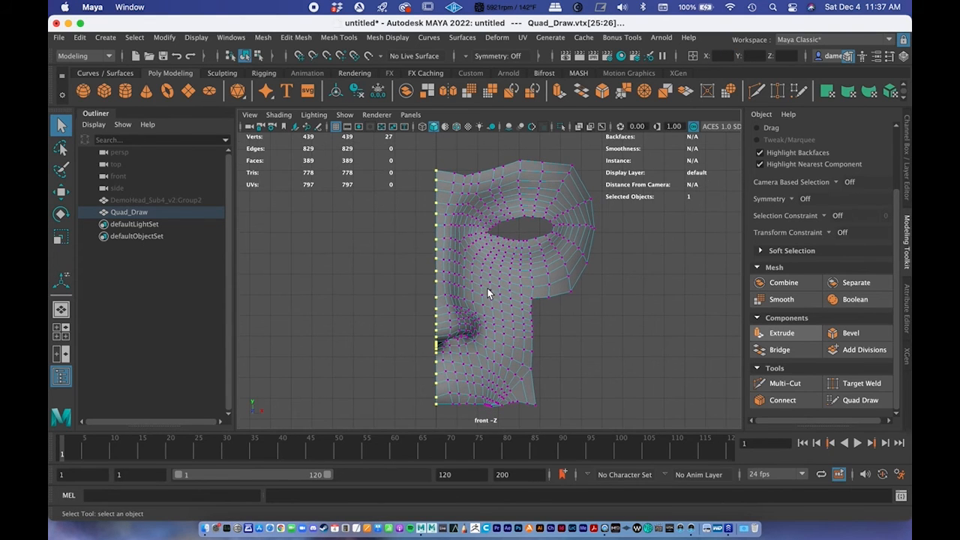
right_click(486, 284)
right_click_drag(487, 283, 545, 181)
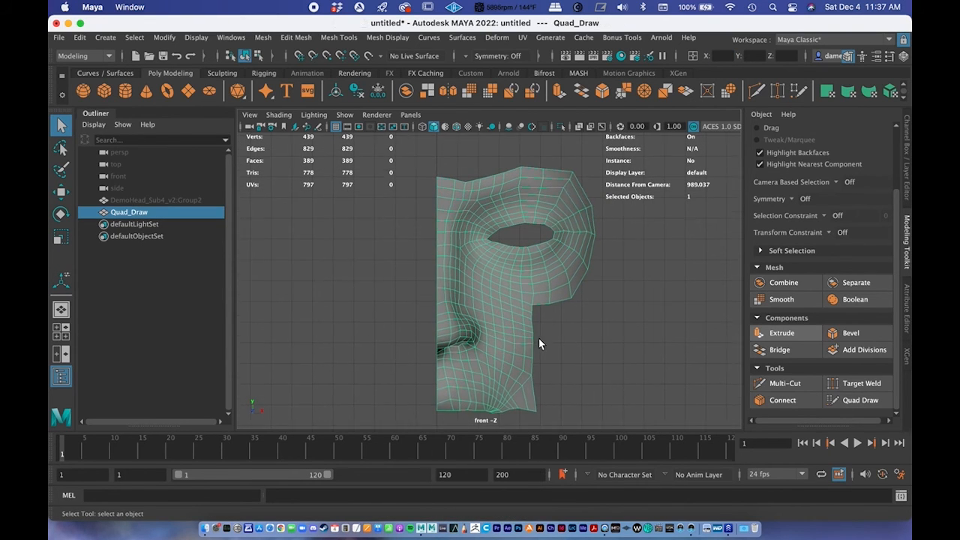
Mirror the half face across the world X axis in the negative direction, combined with the original and border vertices merged at threshold 0.5
key("f")
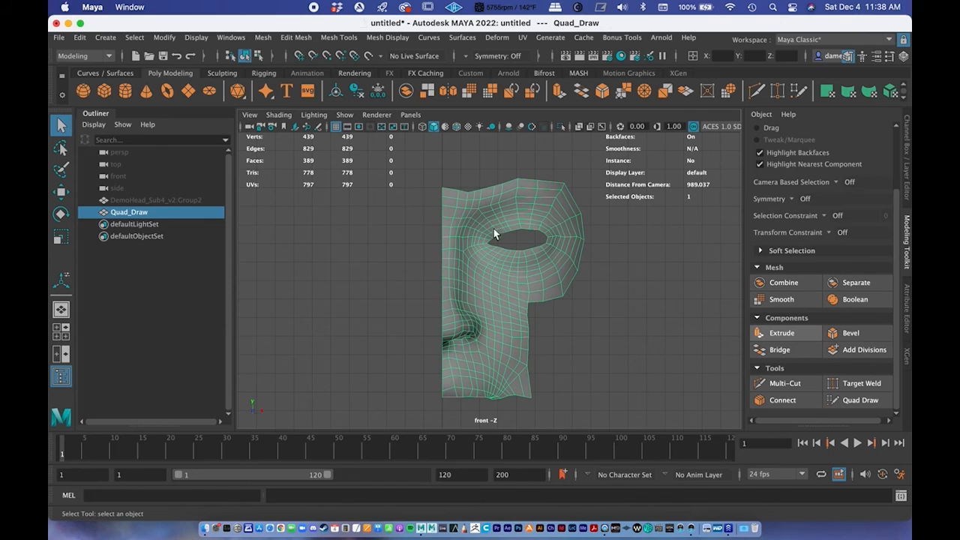
left_click(568, 322)
left_click(515, 297)
left_click(263, 41)
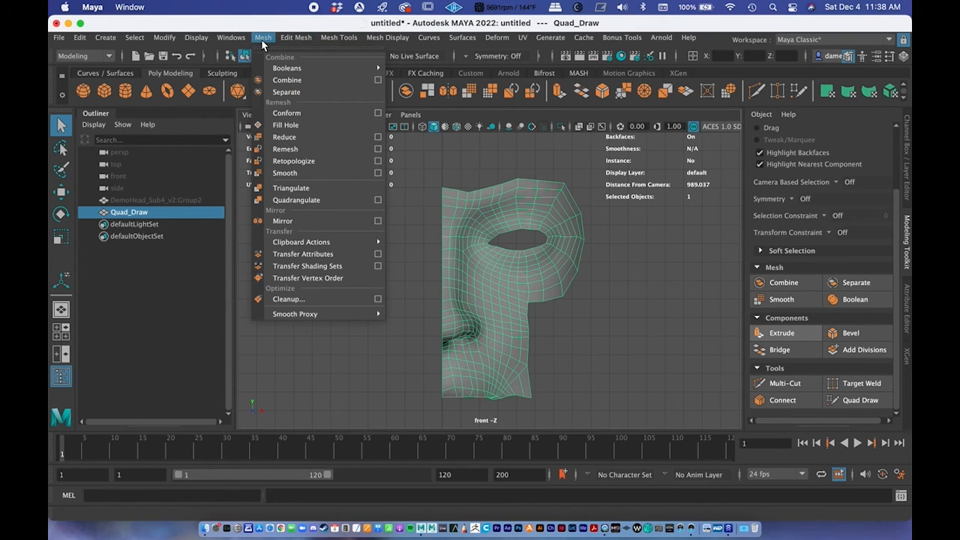
left_click(378, 221)
left_click_drag(323, 109, 138, 27)
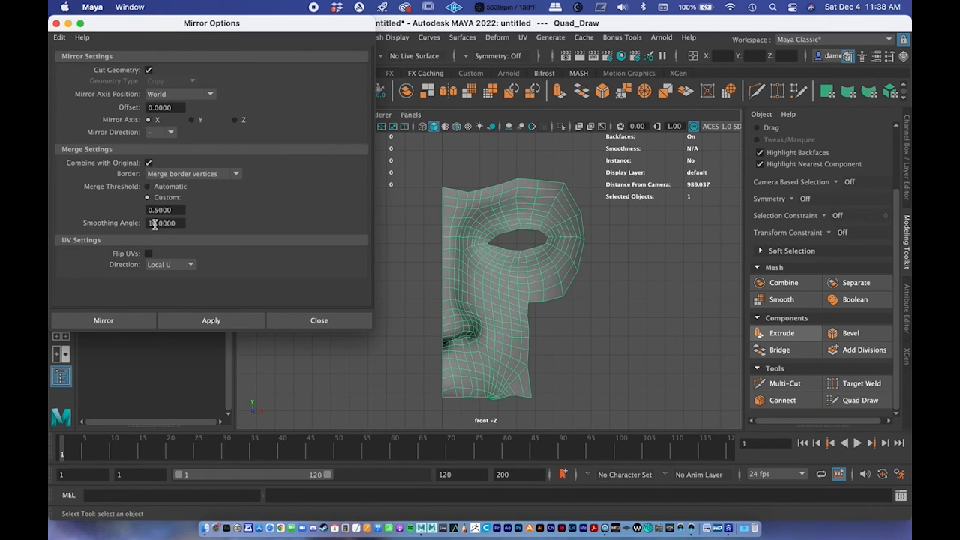
left_click(201, 320)
Select the centre-line edge loop of the mirrored face in the perspective view and examine the merged seam
right_click_drag(497, 329, 592, 261, "alt")
key("space")
left_click_drag(593, 261, 592, 225)
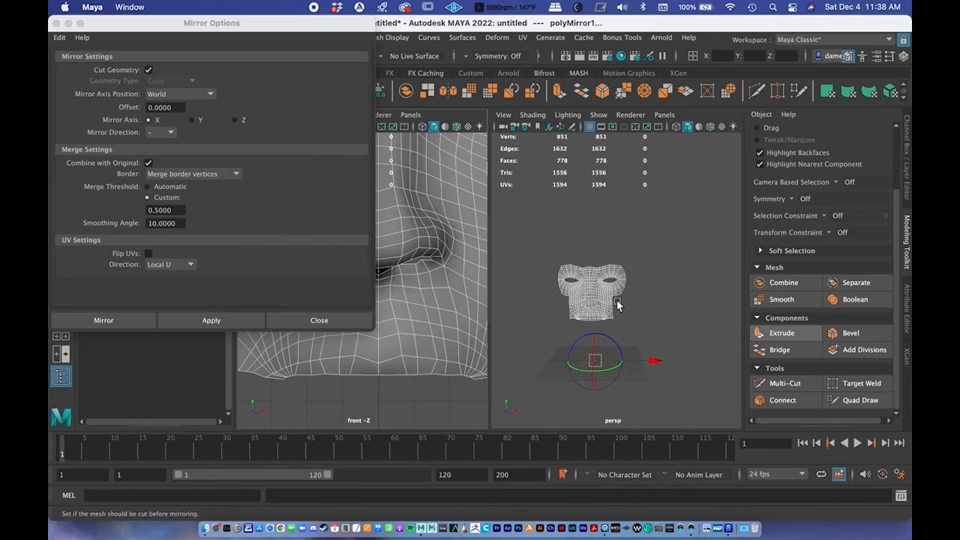
right_click_drag(593, 225, 598, 315, "alt")
left_click_drag(598, 315, 468, 315, "alt")
right_click_drag(467, 314, 546, 349, "alt")
left_click_drag(547, 350, 493, 143, "alt")
right_click_drag(495, 203, 492, 172)
left_click(494, 173)
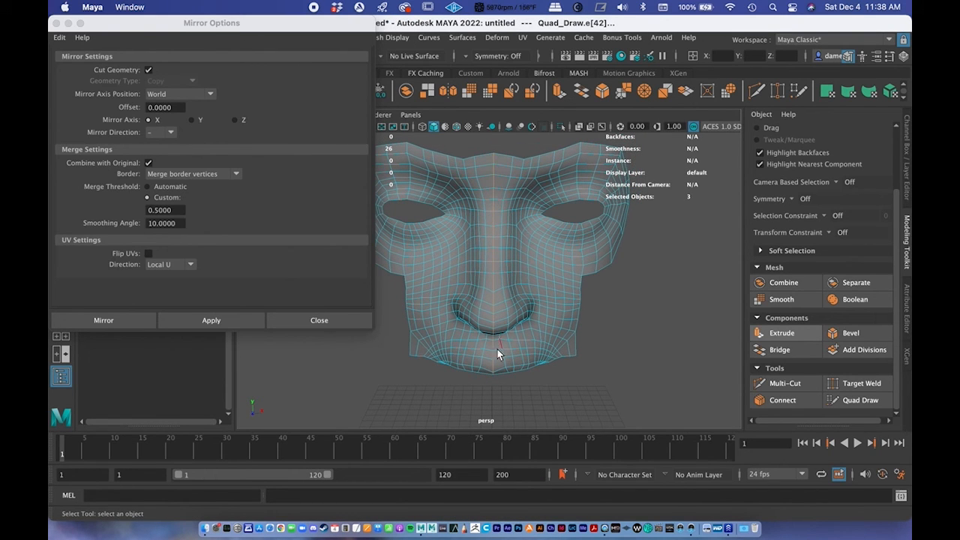
left_click_drag(499, 364, 509, 341, "alt")
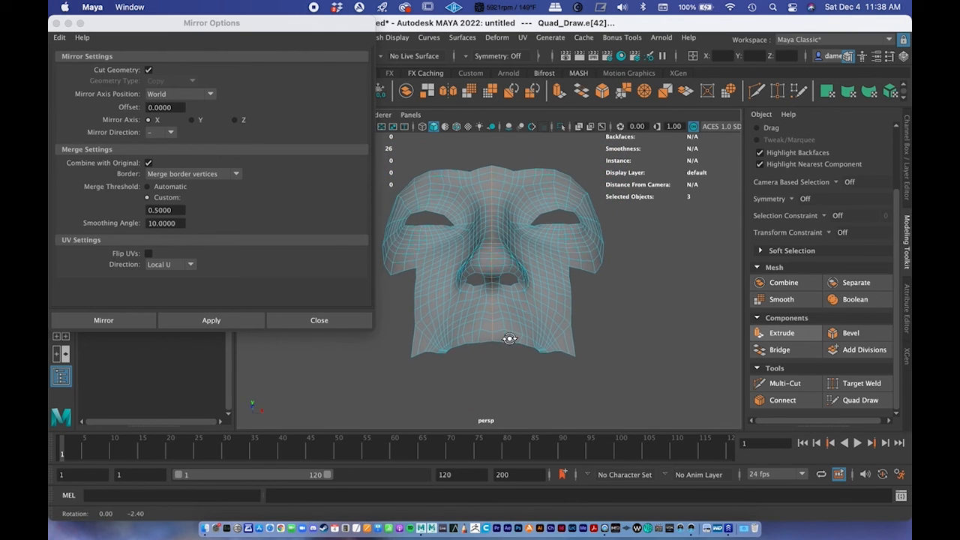
scroll(509, 342, "up", 8)
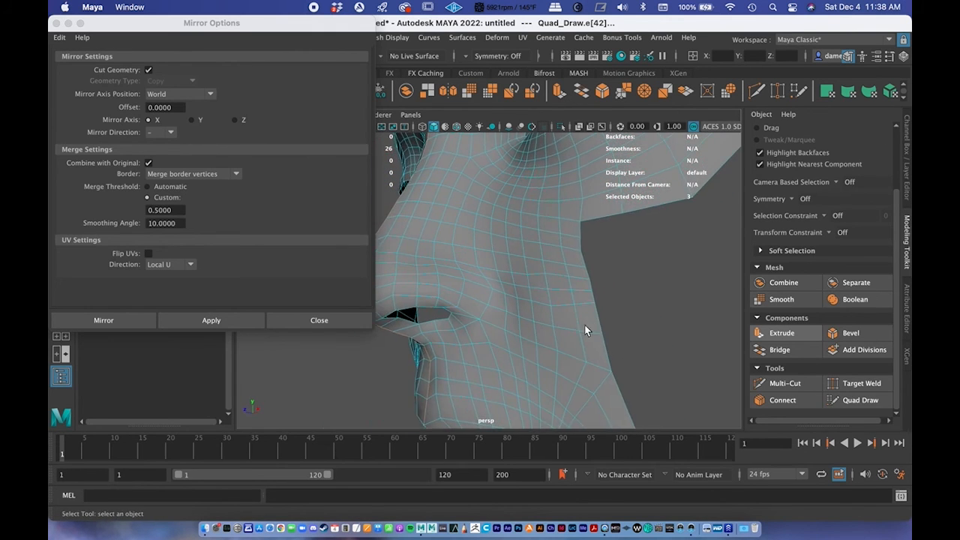
scroll(584, 330, "down", 6)
mouse_move(497, 305)
left_mouse_down("alt")
mouse_move(492, 317)
mouse_move(500, 294)
mouse_move(495, 306)
left_mouse_up("alt")
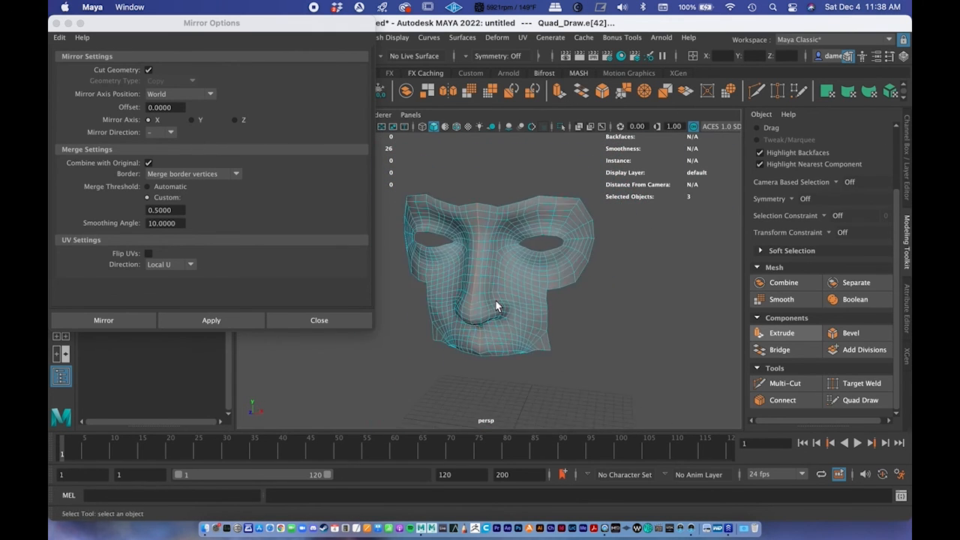
Return the mirrored face to object mode and deselect it to examine its shaded surface
right_click_drag(487, 201, 605, 203)
left_click_drag(605, 203, 499, 229, "alt")
scroll(590, 242, "up", 5)
scroll(551, 278, "down", 2)
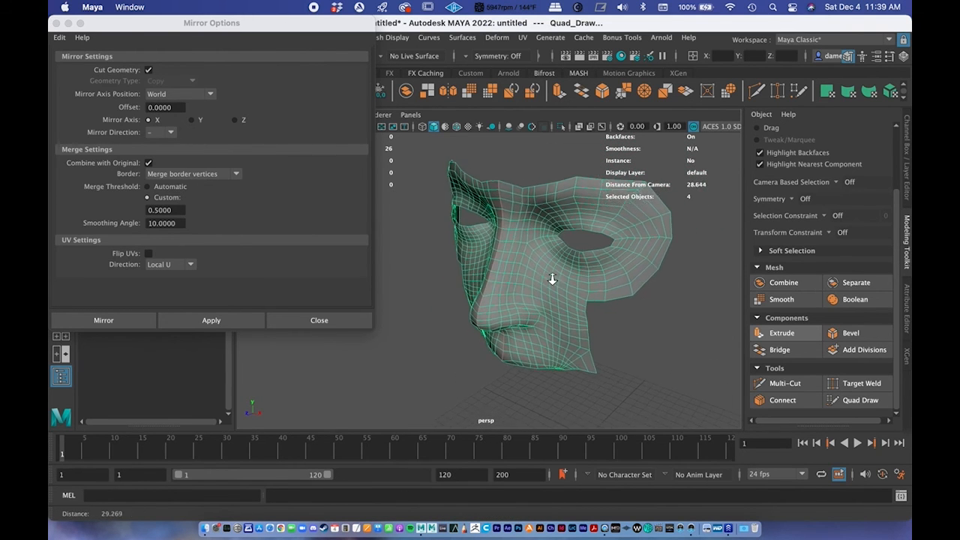
left_click(625, 328)
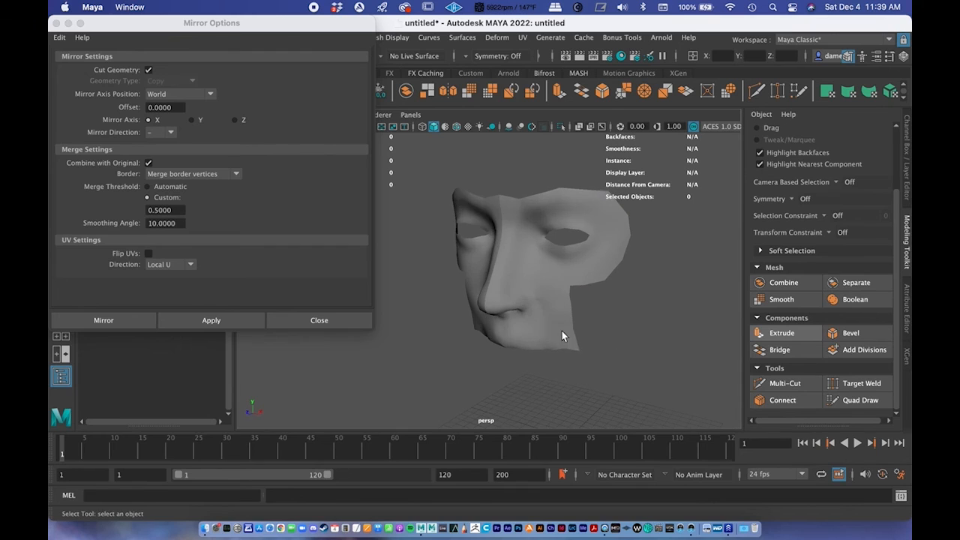
Turn on wireframe on shaded for the mirrored face mesh and deselect it to examine the topology
left_click_drag(562, 331, 573, 304, "alt")
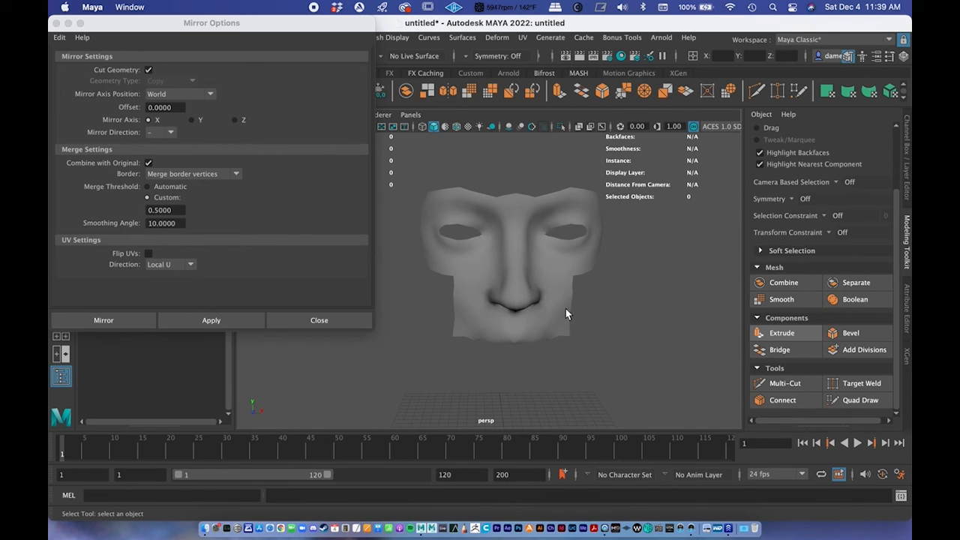
left_click(534, 244)
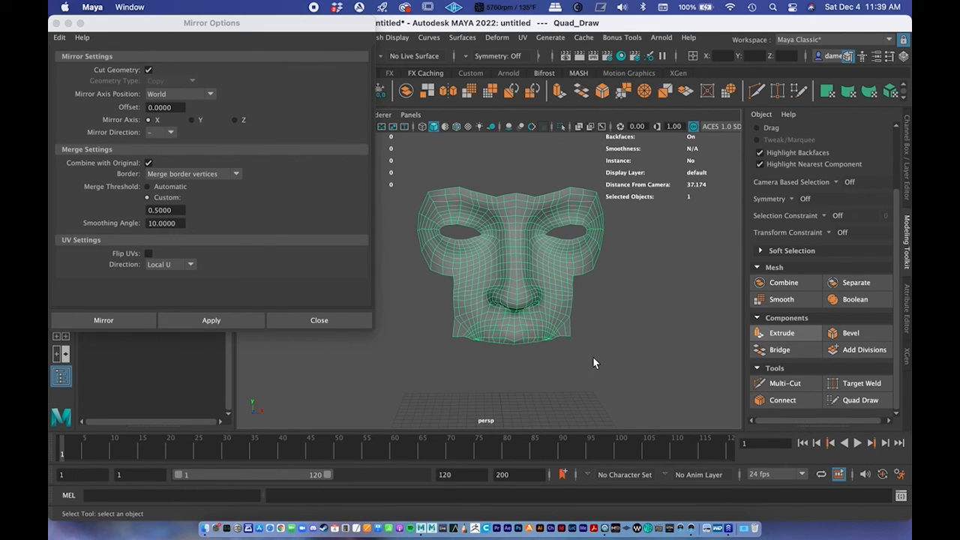
left_click_drag(592, 356, 585, 352, "alt")
left_click(456, 126)
left_click(640, 321)
left_click_drag(642, 325, 631, 317, "alt")
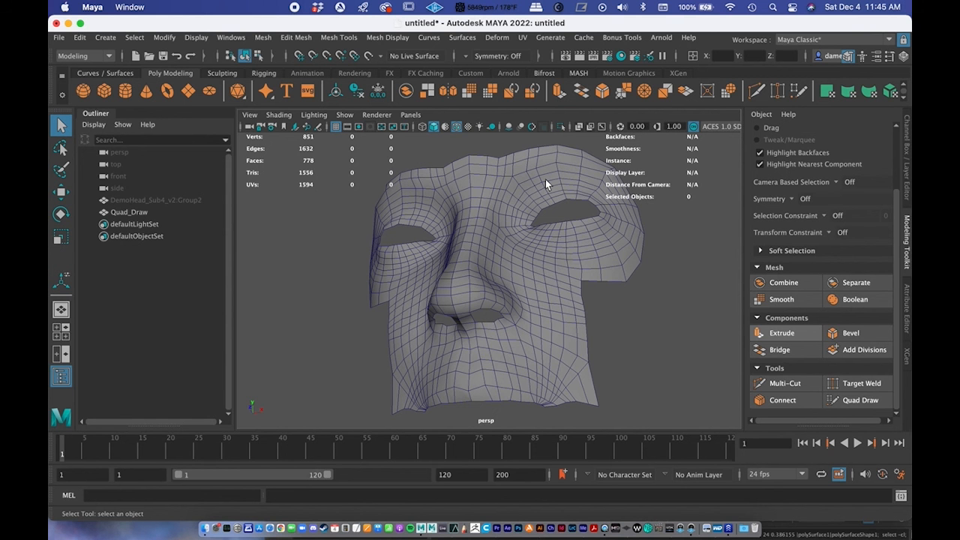
Soften all edges of the mirrored face mesh, then deselect it and examine the shading around the nose and cheeks
middle_click_drag(453, 300, 459, 300, "alt")
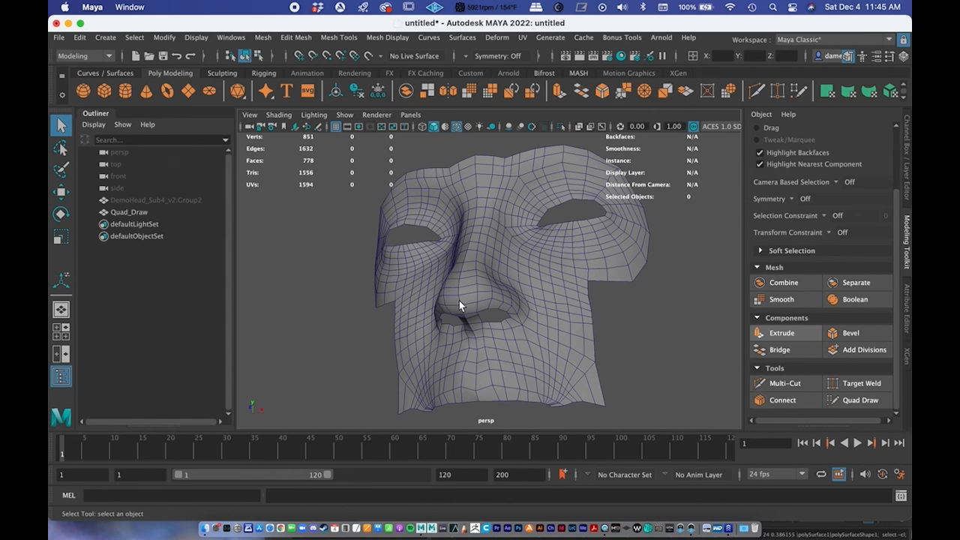
left_click_drag(455, 292, 448, 197, "alt")
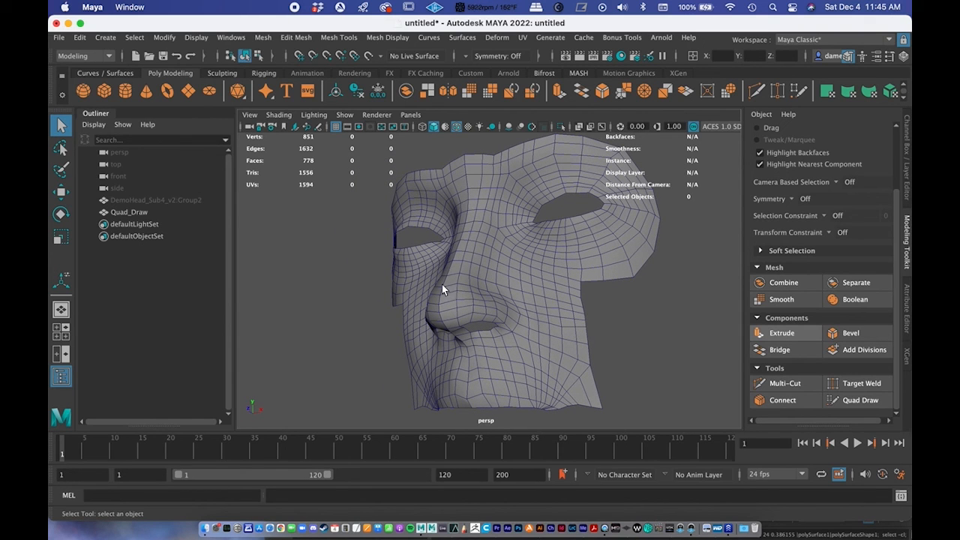
left_click_drag(438, 318, 542, 293, "alt")
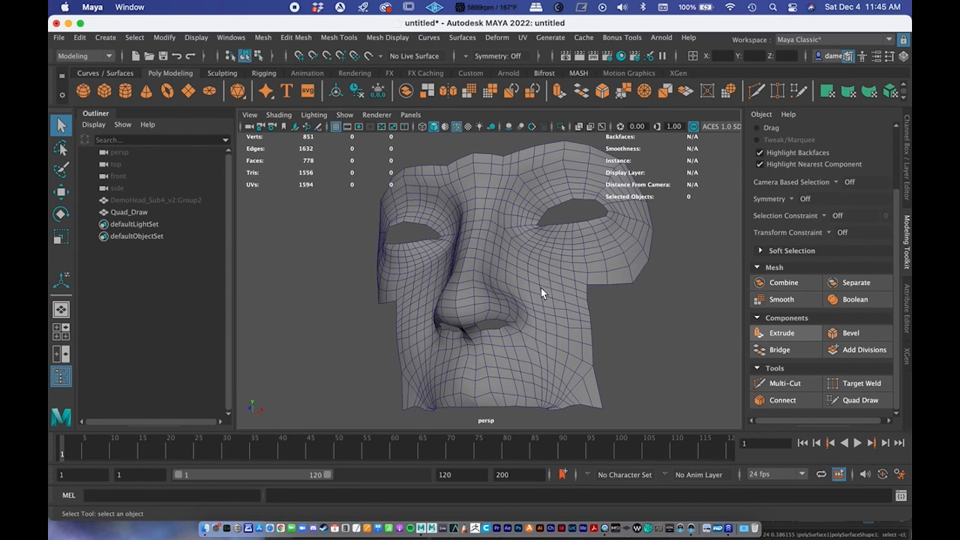
left_click(534, 290)
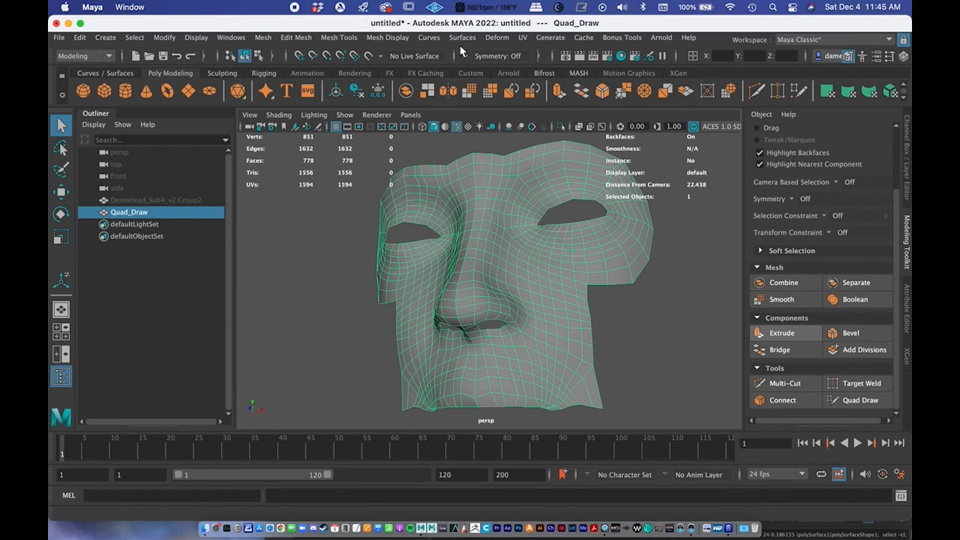
left_click(393, 37)
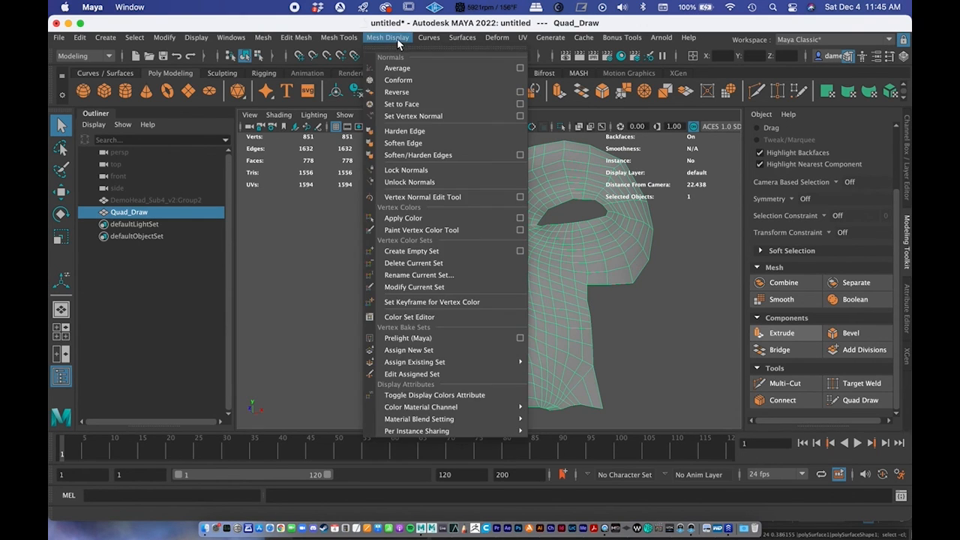
left_click(403, 143)
left_click(309, 327)
left_click_drag(309, 327, 359, 346, "alt")
left_click_drag(453, 299, 530, 308, "alt")
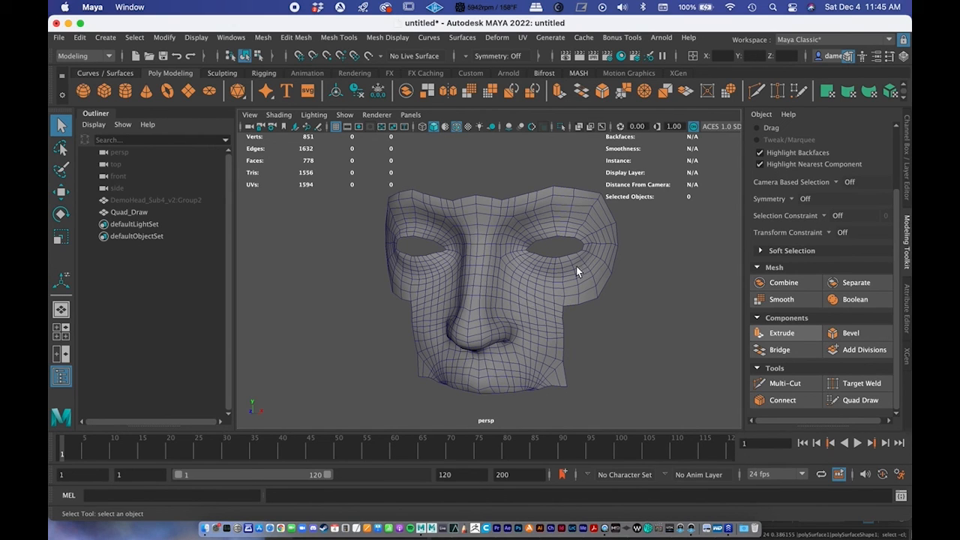
Unhide the sculpted DemoHead_Sub4_v2:Group2 head, make it the live surface and start Quad Draw on the Quad_Draw mesh
left_click(144, 199)
key("h")
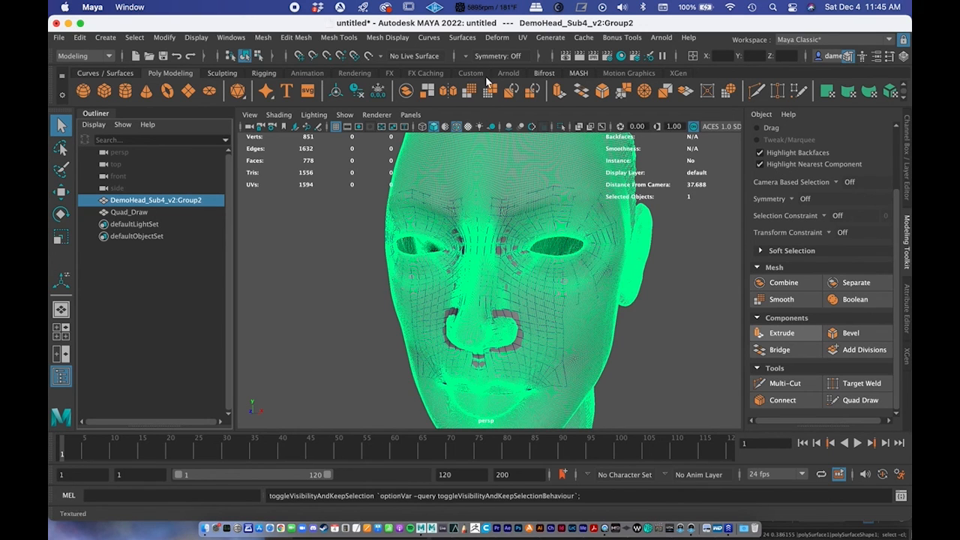
left_click(369, 56)
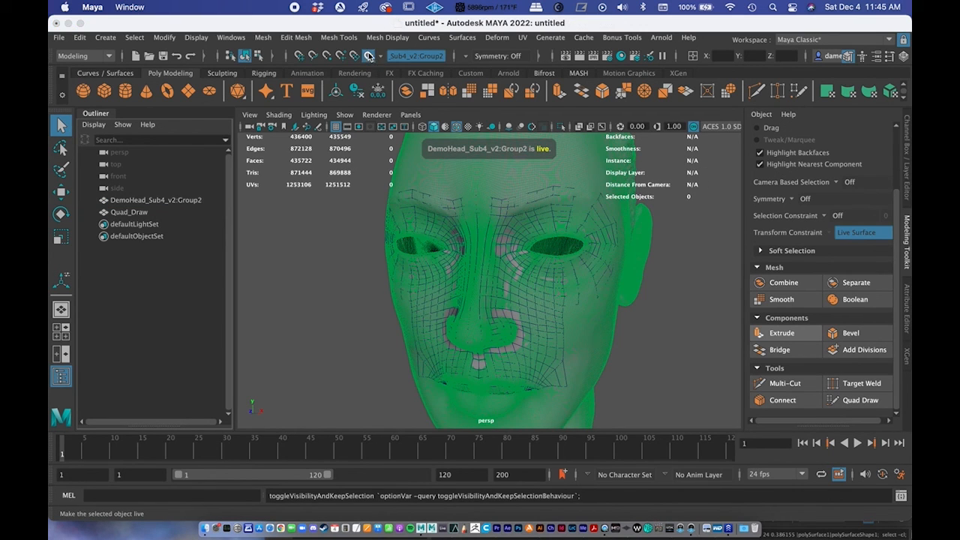
left_click(126, 212)
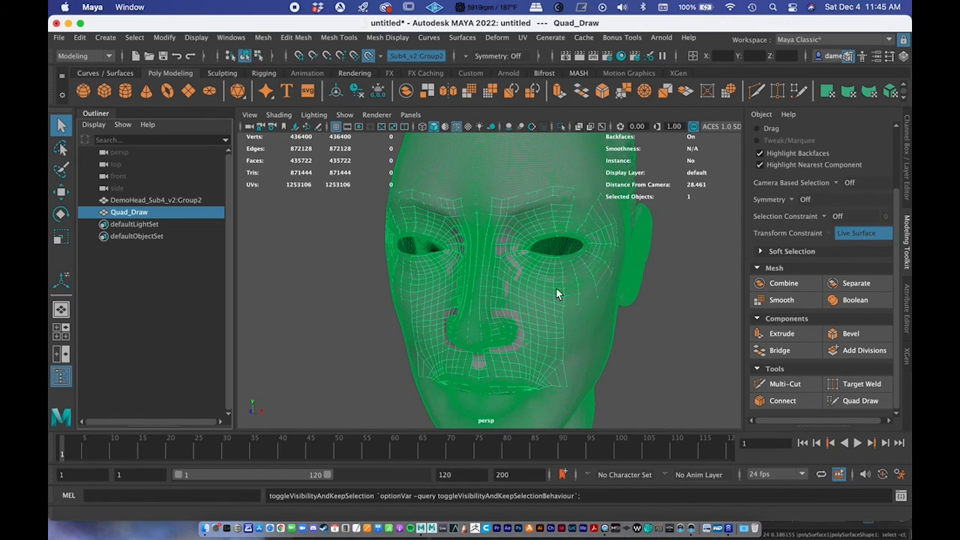
left_click(860, 400)
Delete three border faces on the upper cheek, below and outside the eye, with Quad Draw
right_click_drag(522, 253, 583, 291, "alt")
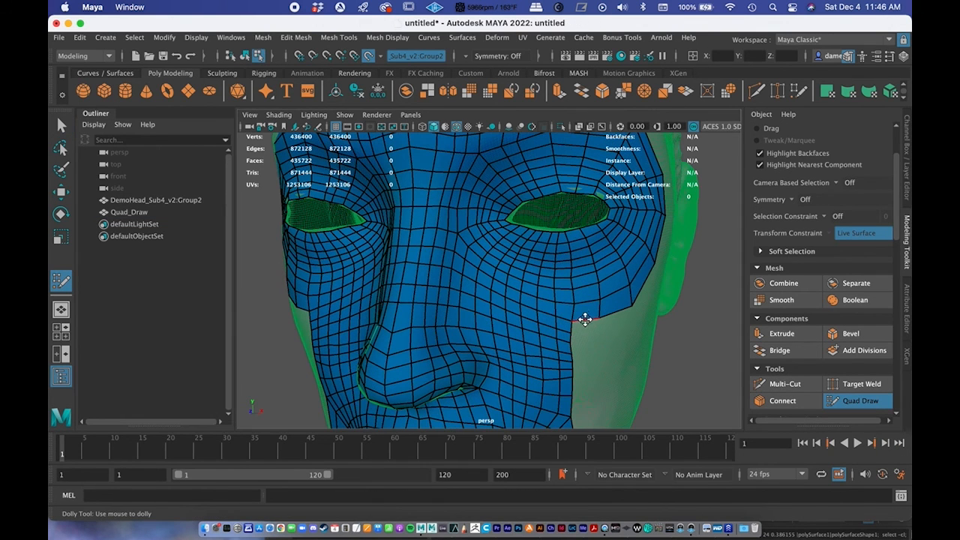
left_click(589, 312, "ctrl+shift")
key("super+z")
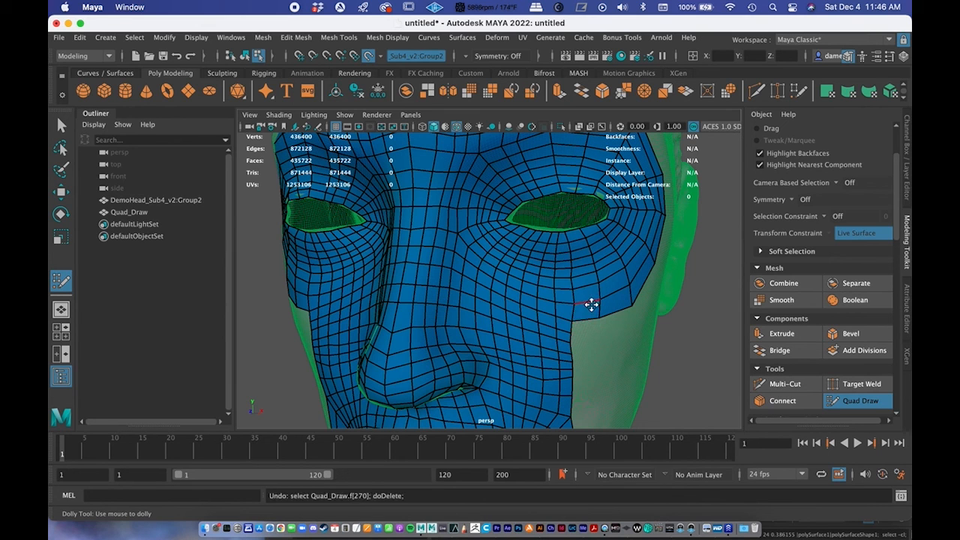
middle_click_drag(591, 304, 431, 251, "alt")
mouse_move(431, 250)
right_mouse_down("alt")
mouse_move(576, 274)
mouse_move(480, 270)
right_mouse_up("alt")
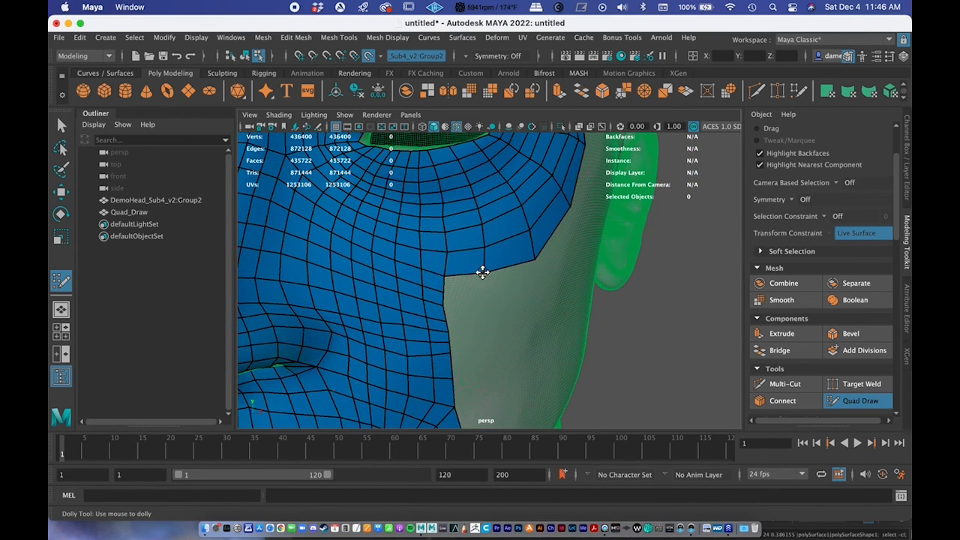
left_click(517, 251, "ctrl+shift")
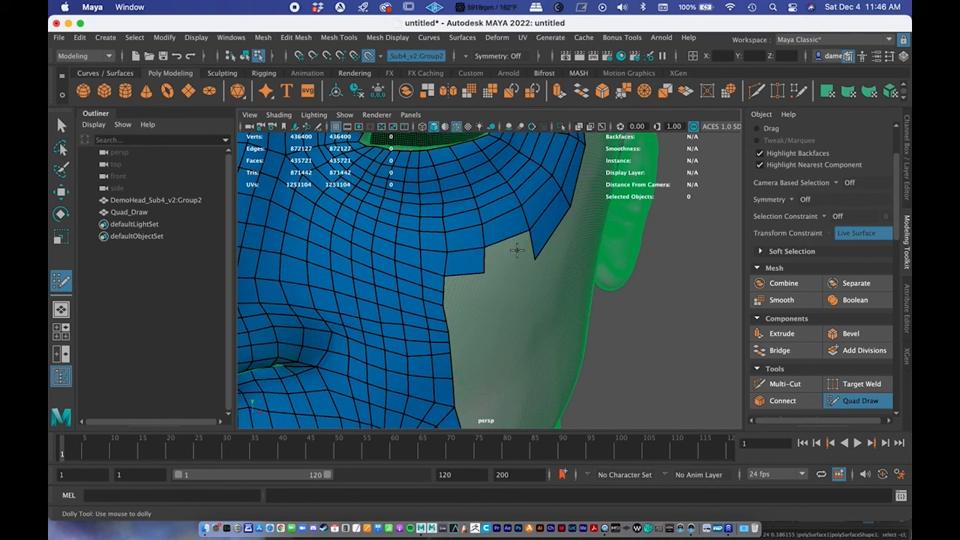
left_click(548, 222, "ctrl+shift")
right_click_drag(493, 287, 383, 287, "alt")
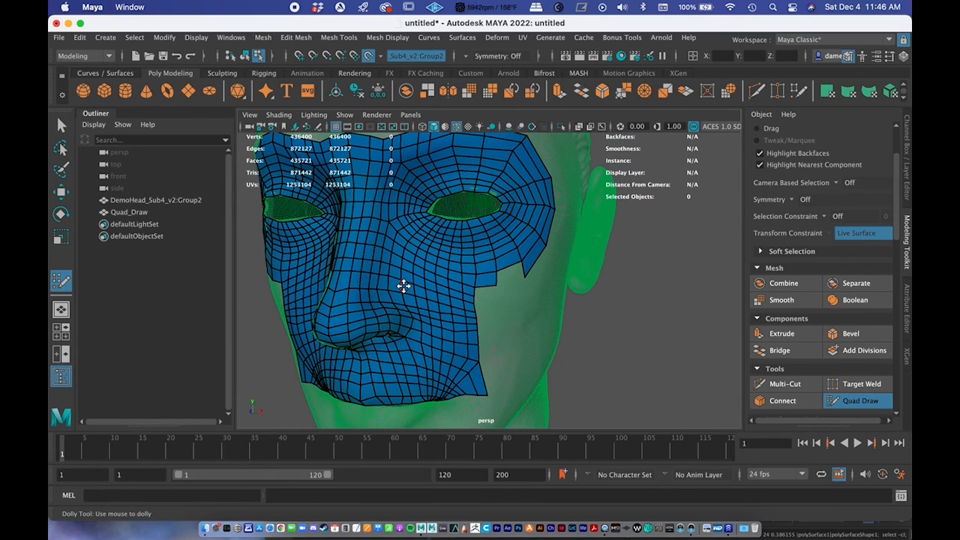
mouse_move(504, 150)
left_mouse_down("alt")
mouse_move(492, 186)
mouse_move(483, 182)
left_mouse_up("alt")
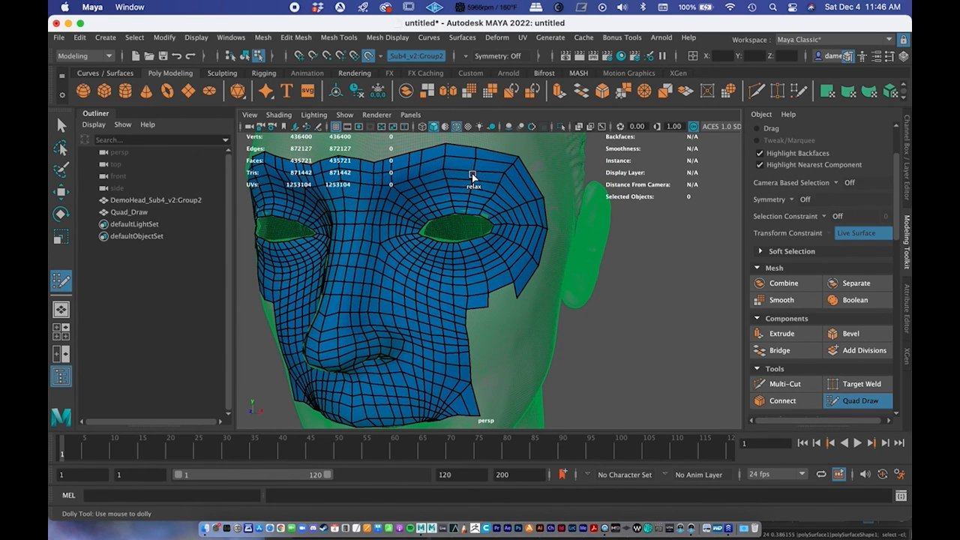
left_click(524, 274, "shift")
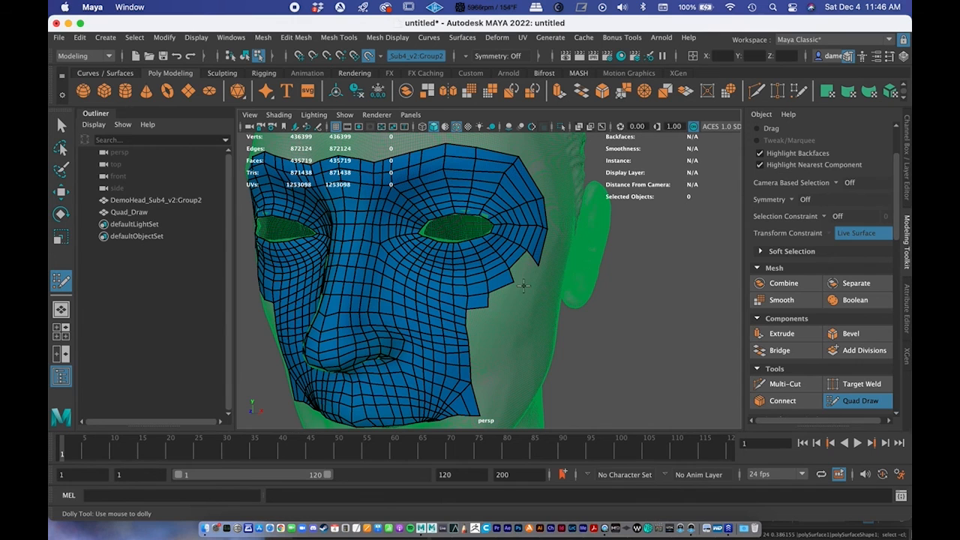
middle_click_drag(515, 296, 493, 223, "alt")
right_click_drag(492, 224, 431, 280, "alt")
left_click_drag(432, 275, 507, 211, "alt")
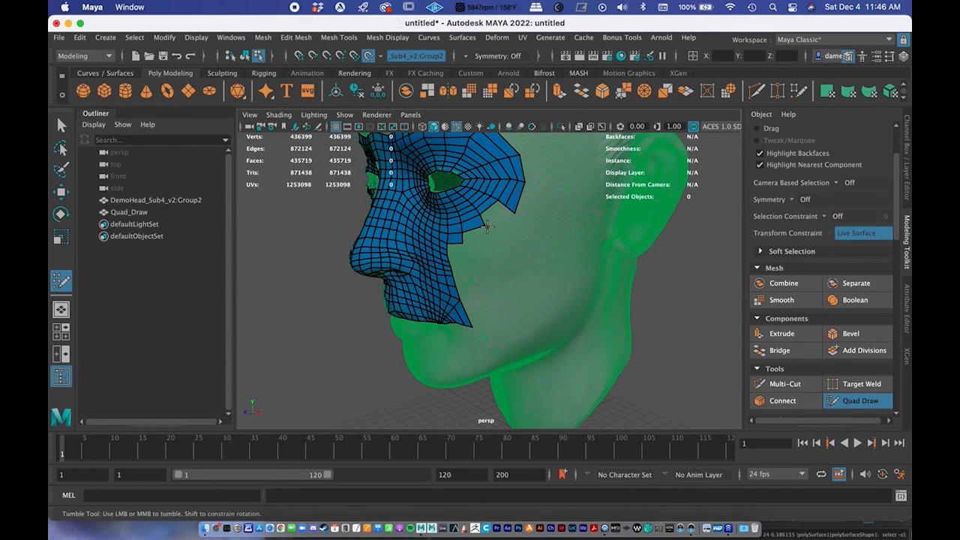